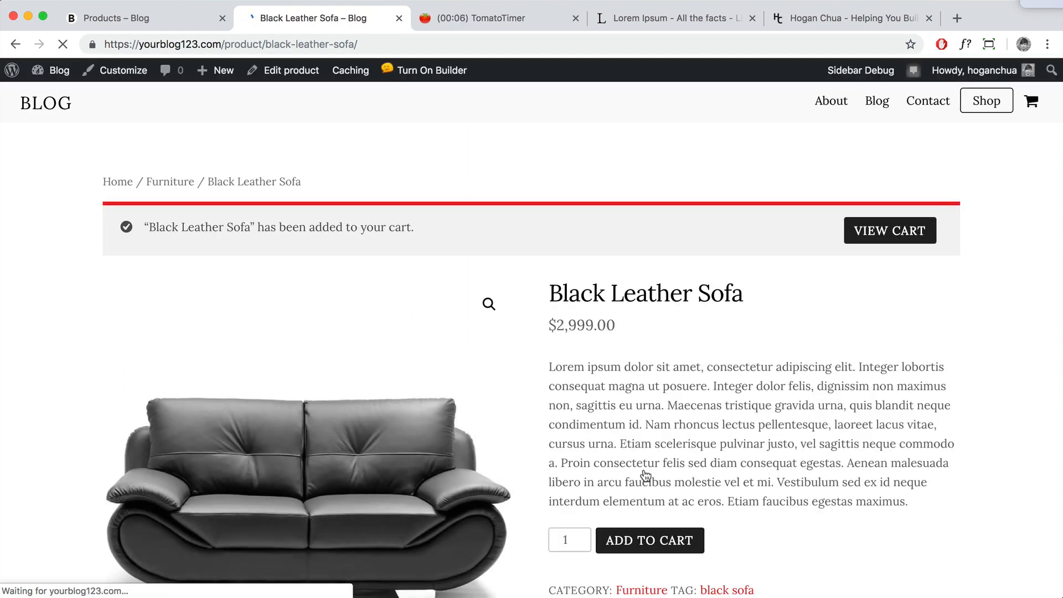
Step: Open the cart with the eBook and Black Leather Sofa and expand Calculate shipping
{"action": "left_click", "coordinate": [893, 236]}
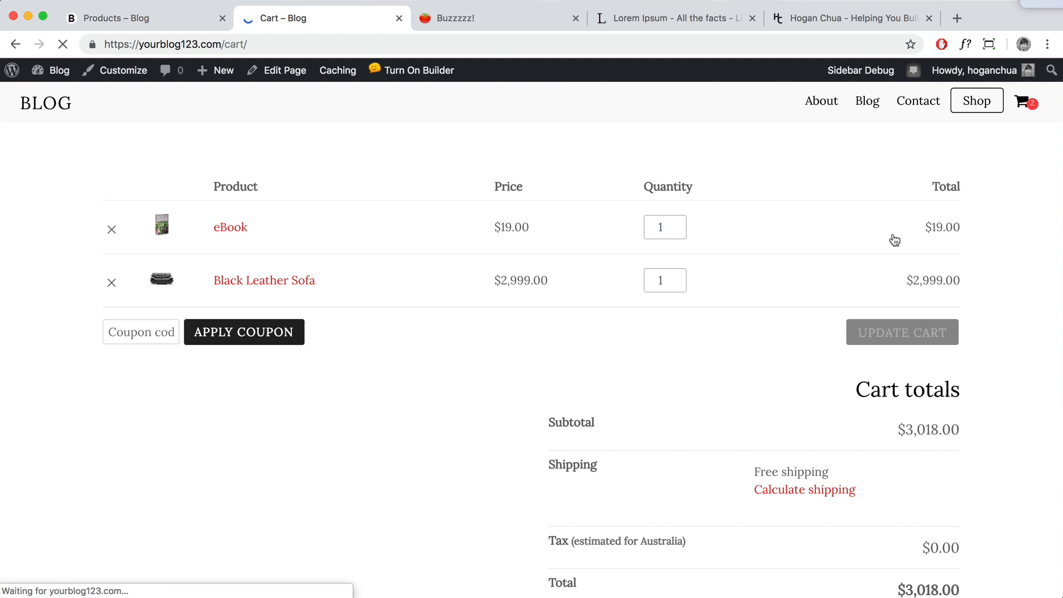
{"action": "scroll", "coordinate": [832, 269], "scroll_direction": "down", "scroll_amount": 3}
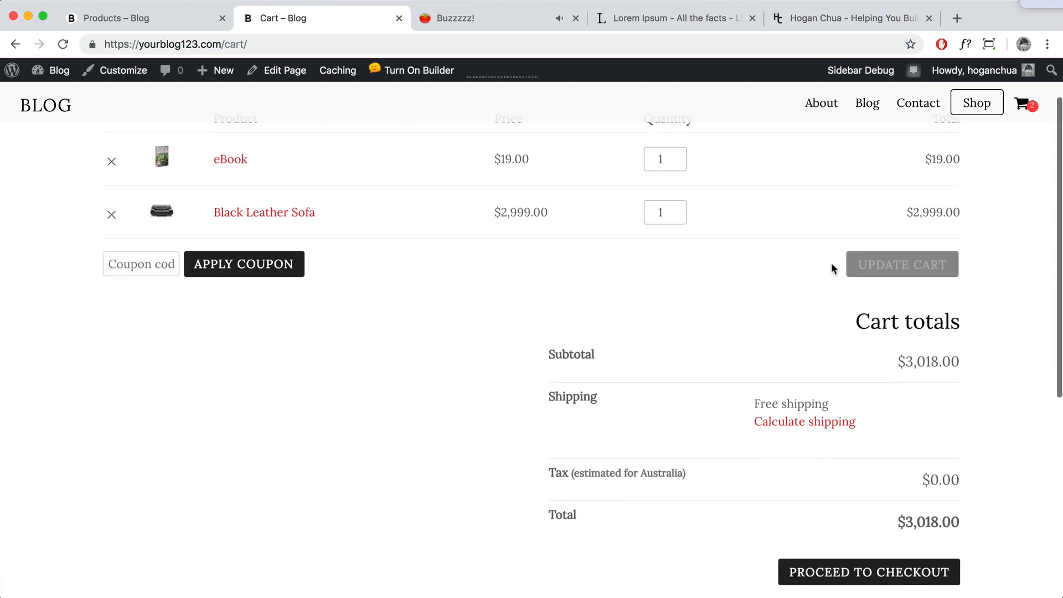
{"action": "left_click", "coordinate": [817, 375]}
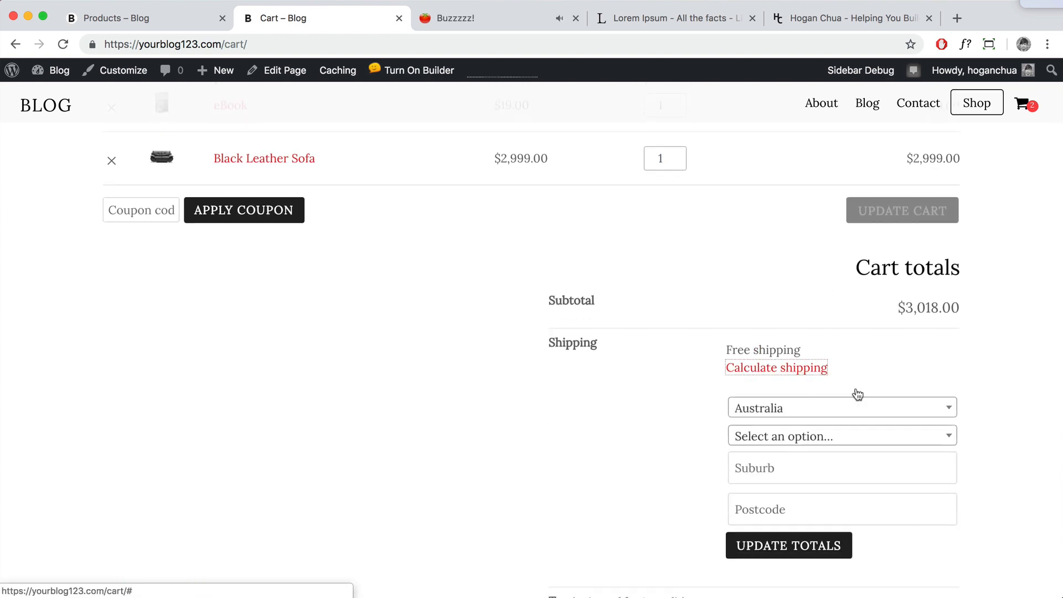
{"action": "scroll", "coordinate": [859, 395], "scroll_direction": "down", "scroll_amount": 4}
{"action": "scroll", "coordinate": [857, 390], "scroll_direction": "up", "scroll_amount": 6}
{"action": "scroll", "coordinate": [856, 387], "scroll_direction": "down", "scroll_amount": 6}
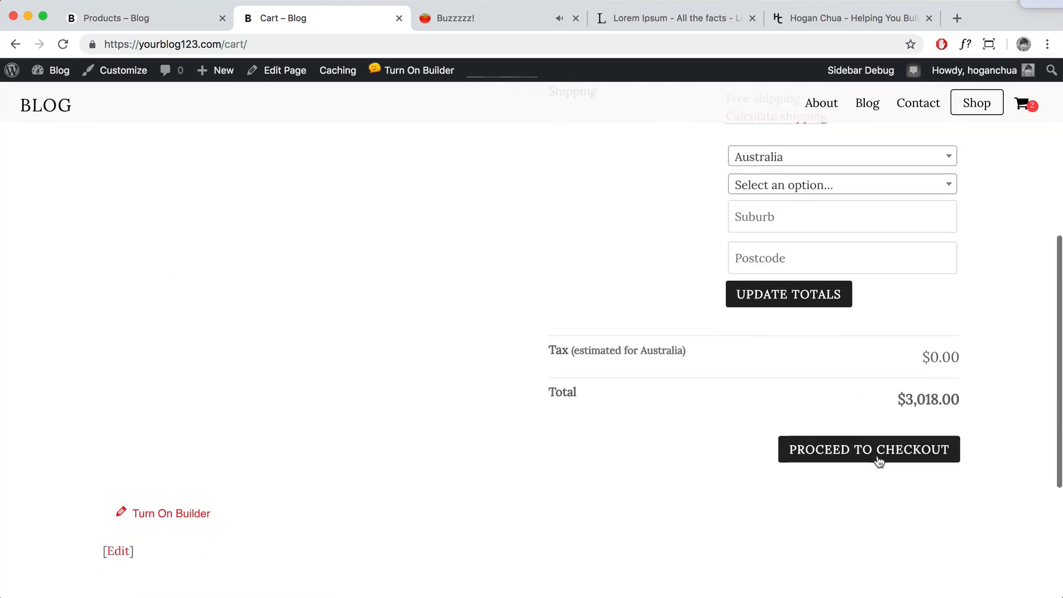
Step: Proceed to checkout and review the $3,018.00 order total and PayPal payment box
{"action": "left_click", "coordinate": [877, 452]}
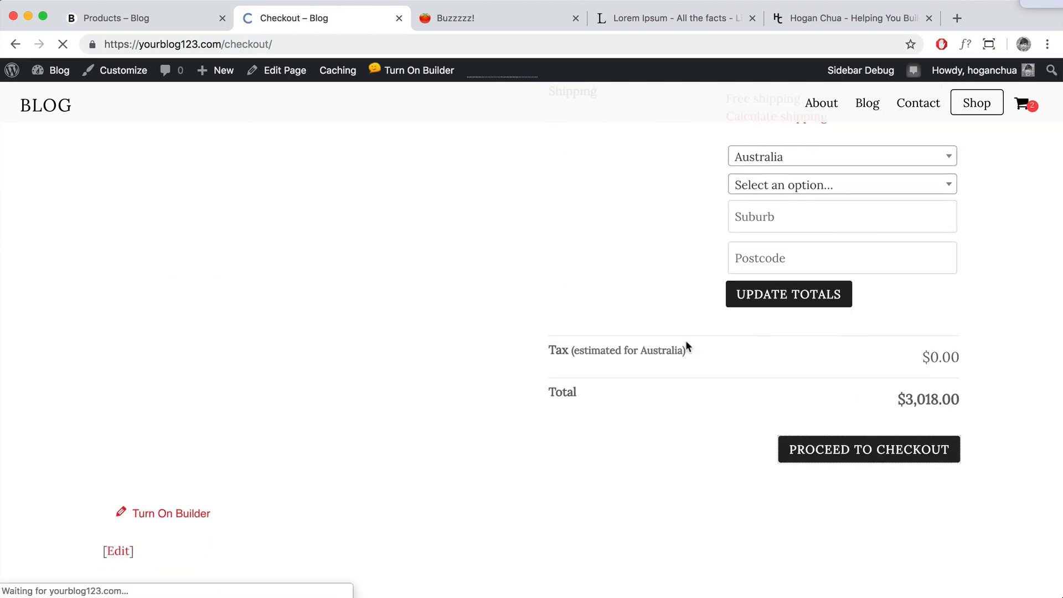
{"action": "scroll", "coordinate": [284, 327], "scroll_direction": "down", "scroll_amount": 15}
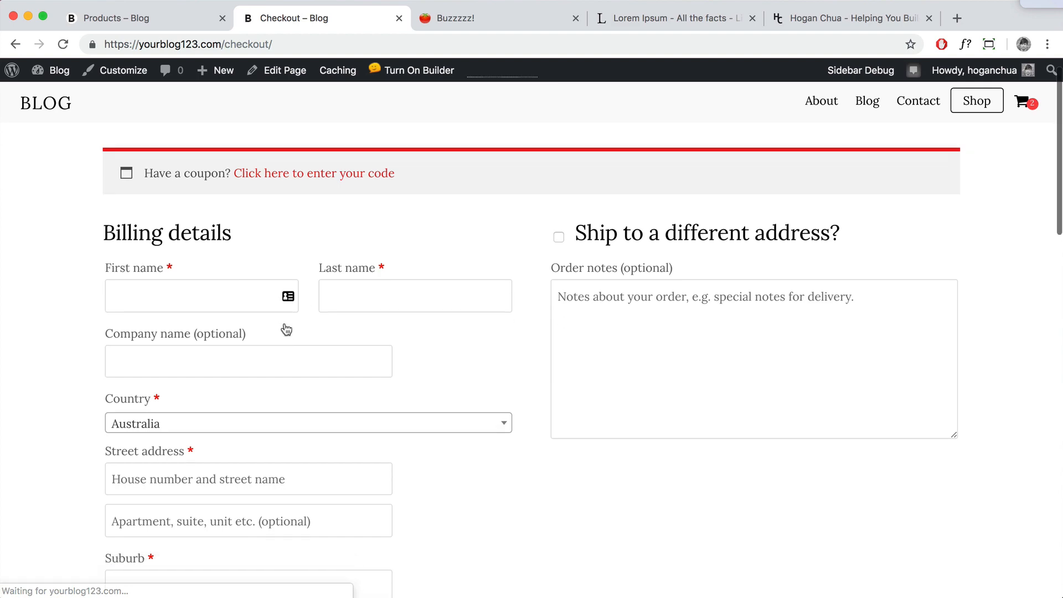
{"action": "scroll", "coordinate": [284, 327], "scroll_direction": "down", "scroll_amount": 2}
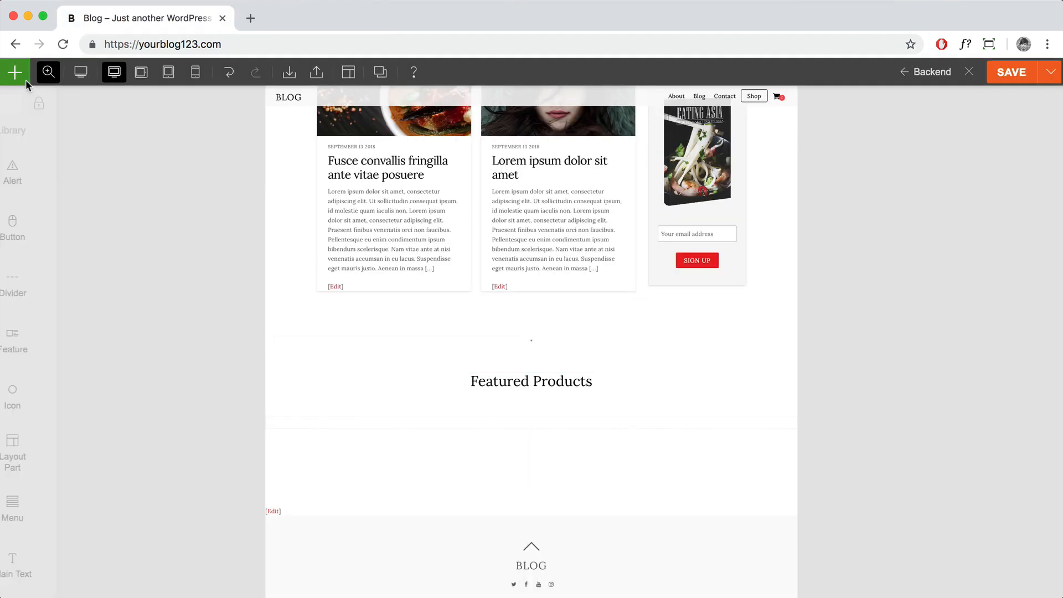
Step: Add a WooCommerce module under Featured Products showing 4 featured products in a four-column grid
{"action": "left_click", "coordinate": [25, 77]}
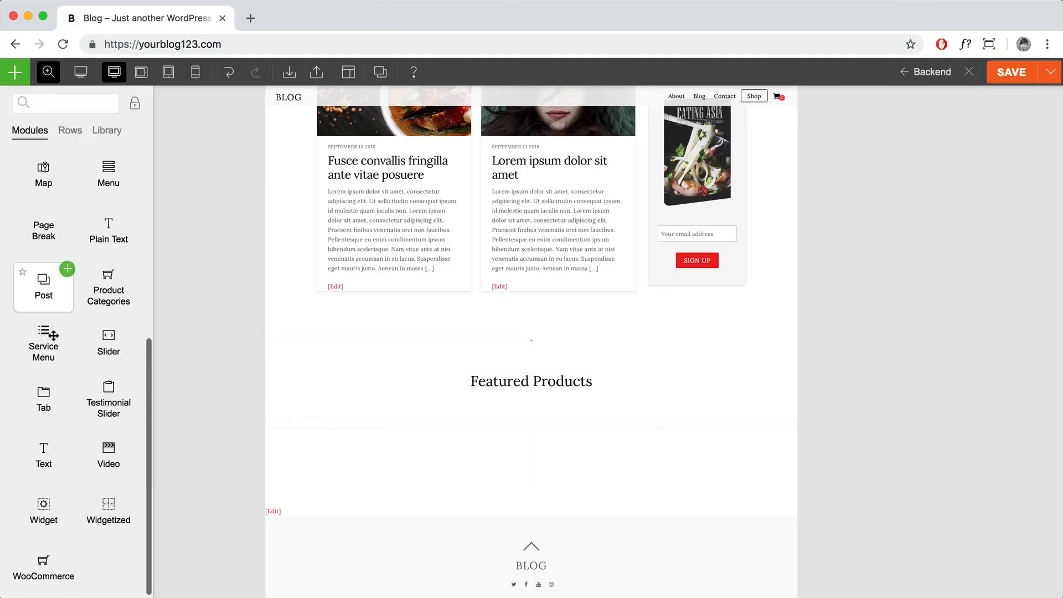
{"action": "left_click_drag", "start_coordinate": [38, 562], "coordinate": [534, 430]}
{"action": "left_click", "coordinate": [868, 176]}
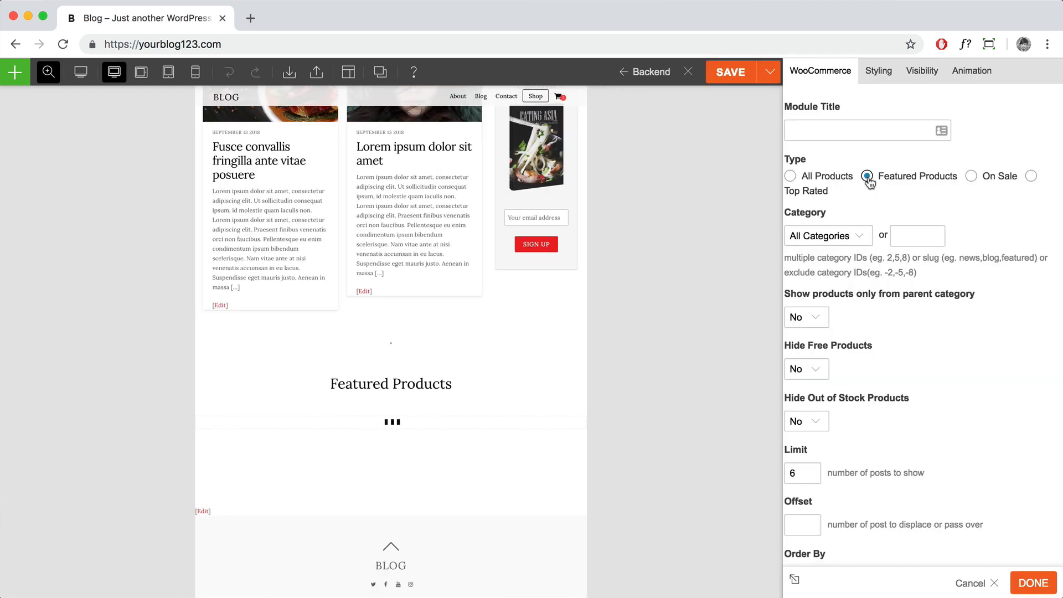
{"action": "scroll", "coordinate": [886, 332], "scroll_direction": "down", "scroll_amount": 2}
{"action": "double_click", "coordinate": [798, 380]}
{"action": "type", "text": "4"}
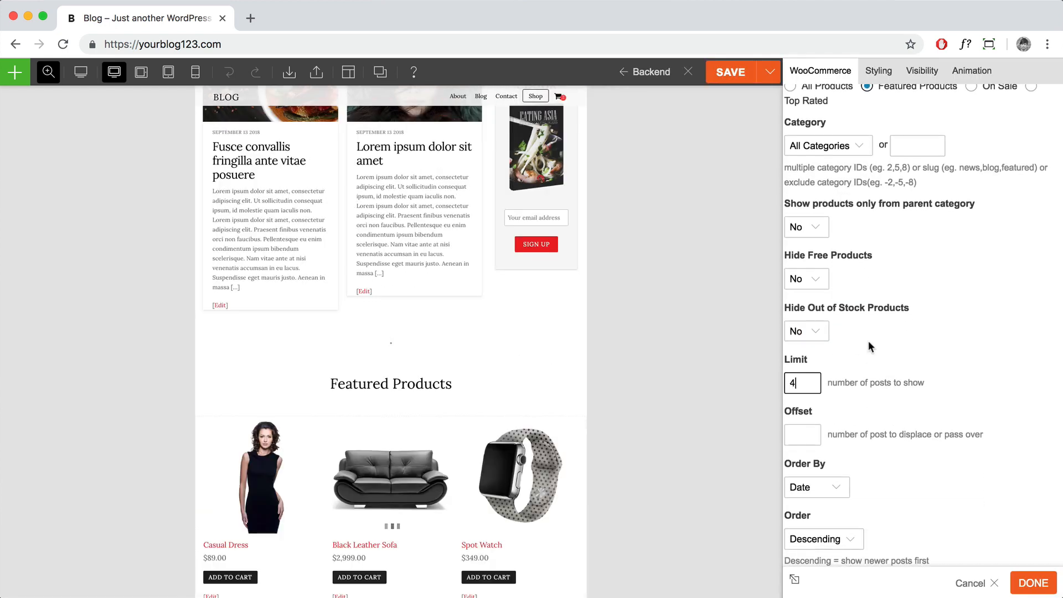
{"action": "scroll", "coordinate": [868, 340], "scroll_direction": "down", "scroll_amount": 4}
{"action": "scroll", "coordinate": [878, 347], "scroll_direction": "down", "scroll_amount": 2}
{"action": "left_click", "coordinate": [927, 328]}
{"action": "scroll", "coordinate": [507, 378], "scroll_direction": "down", "scroll_amount": 2}
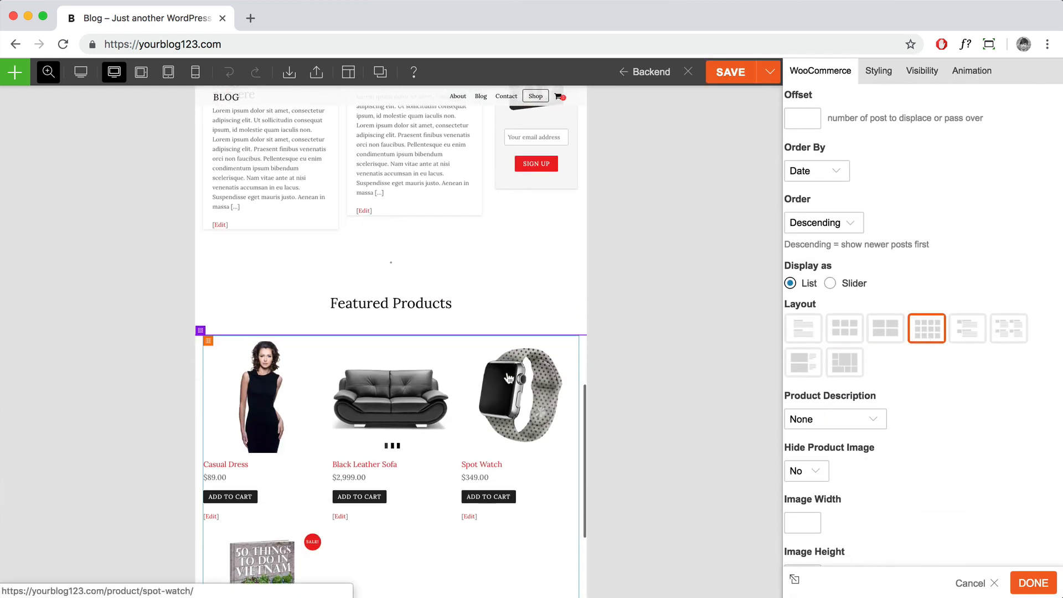
Step: Centre-align the module's text under Styling > Font, preview at 75%, and finish editing
{"action": "left_click", "coordinate": [879, 75]}
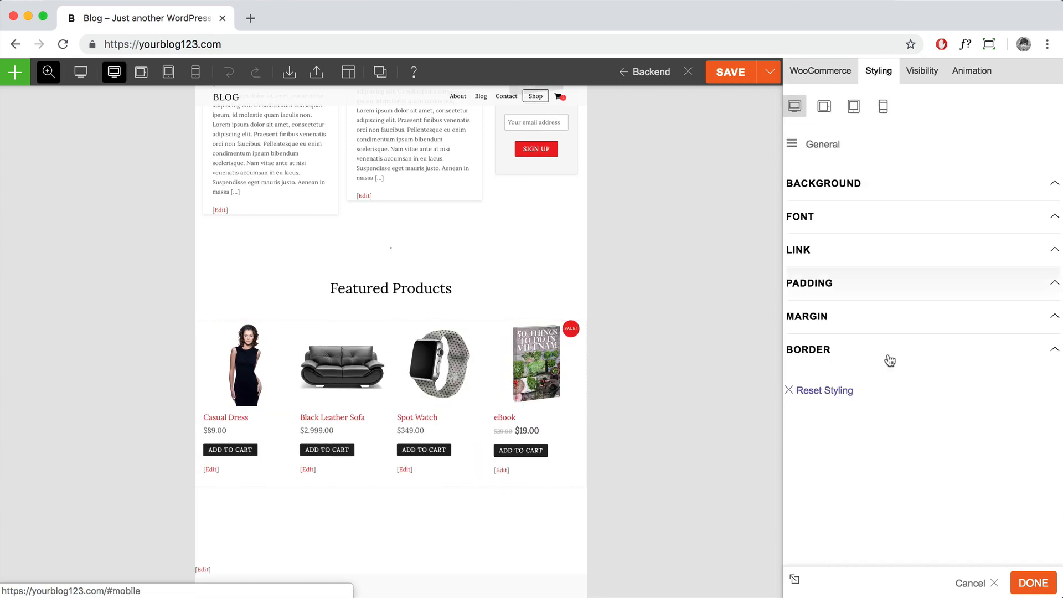
{"action": "left_click", "coordinate": [882, 217]}
{"action": "left_click", "coordinate": [833, 382]}
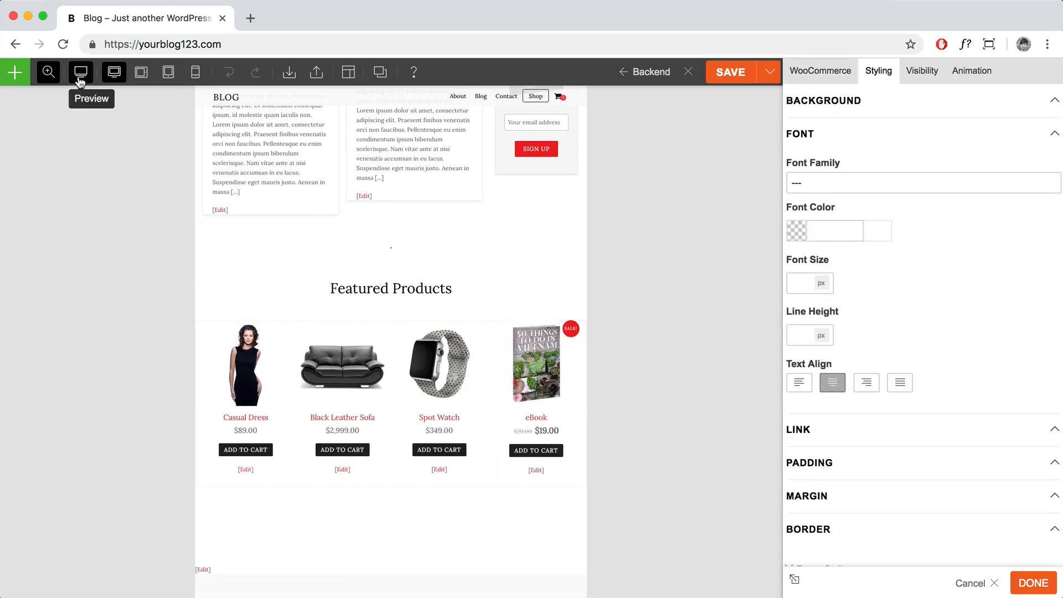
{"action": "mouse_move", "coordinate": [48, 72]}
{"action": "left_click", "coordinate": [55, 124]}
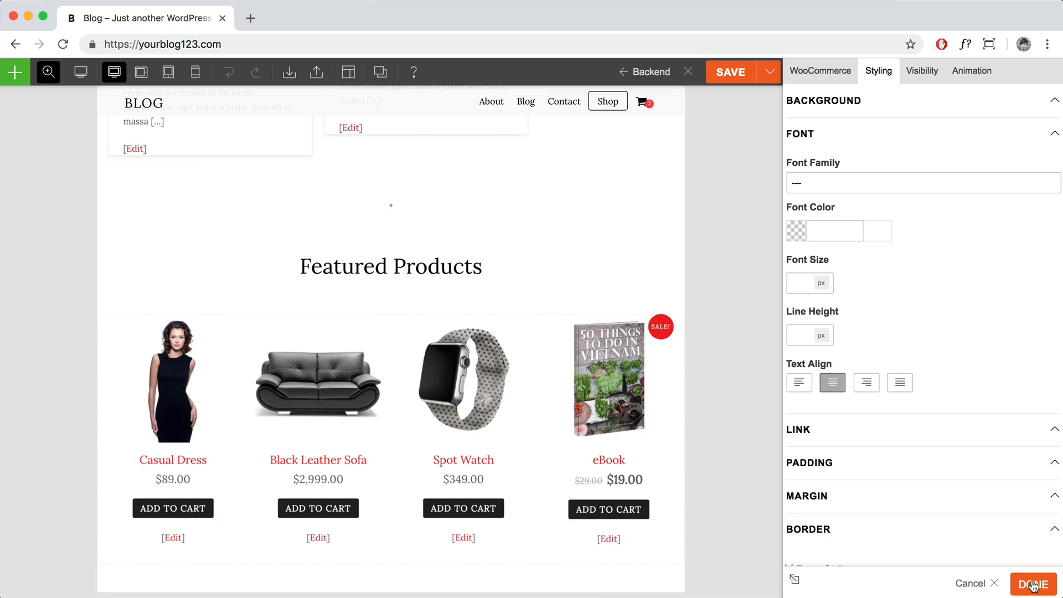
{"action": "left_click", "coordinate": [1034, 582]}
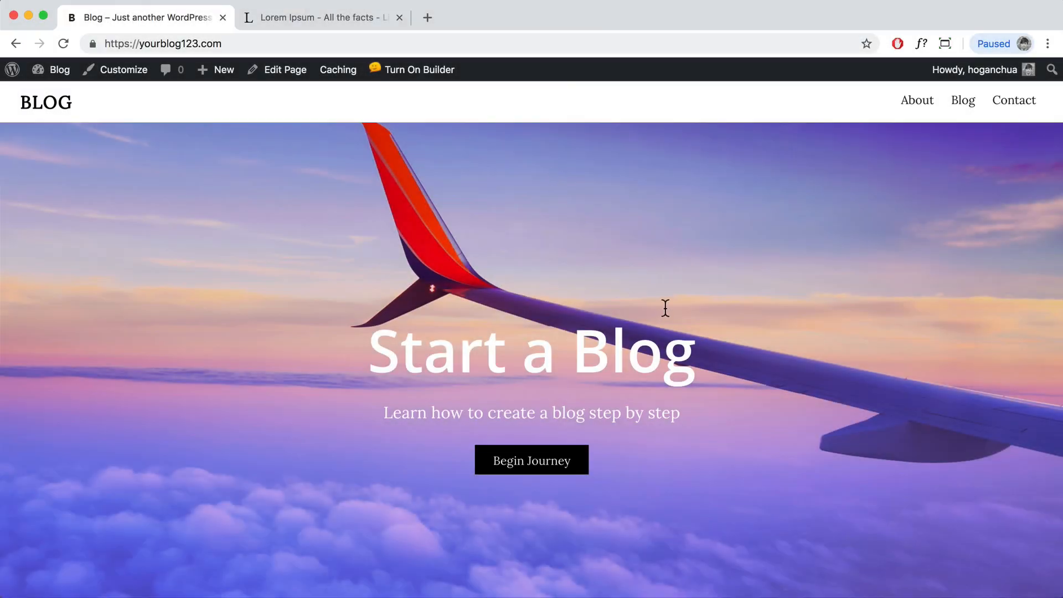
Step: Scroll through the home page, then go to Blog > Dashboard in the admin bar
{"action": "scroll", "coordinate": [665, 308], "scroll_direction": "down", "scroll_amount": 15}
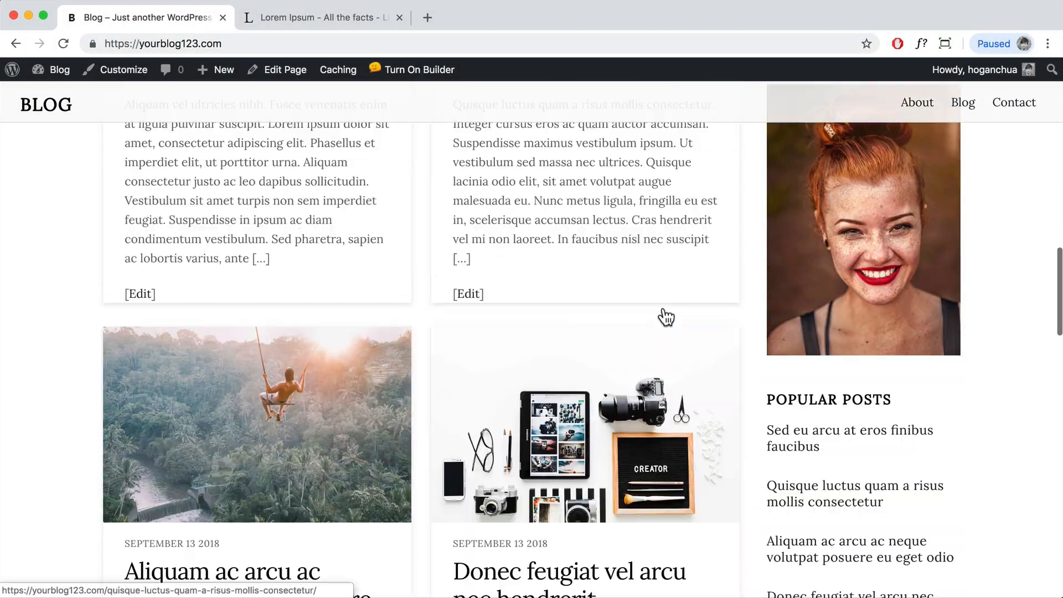
{"action": "scroll", "coordinate": [666, 317], "scroll_direction": "down", "scroll_amount": 20}
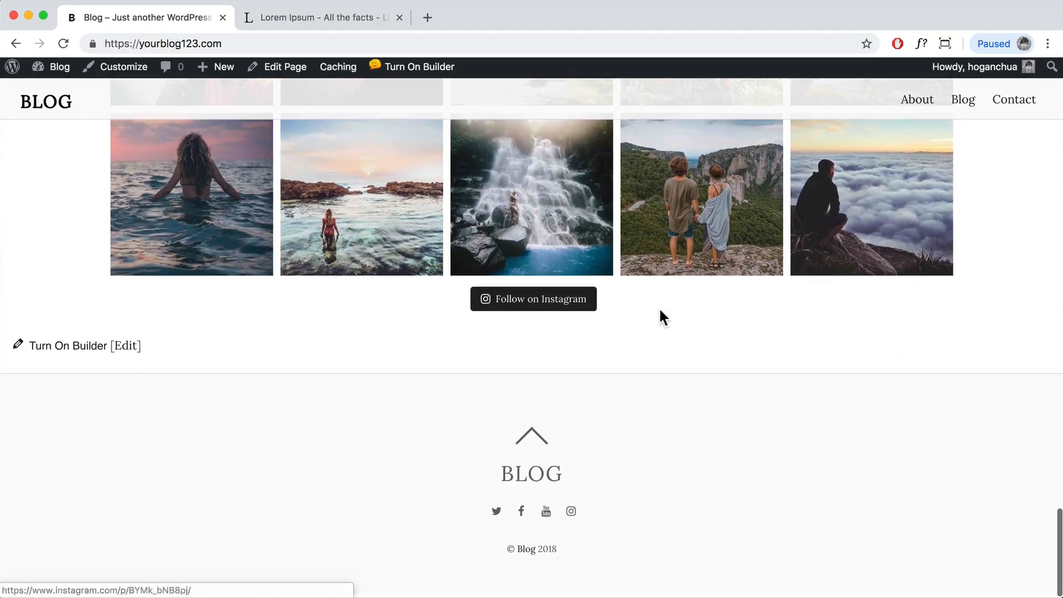
{"action": "scroll", "coordinate": [659, 307], "scroll_direction": "up", "scroll_amount": 20}
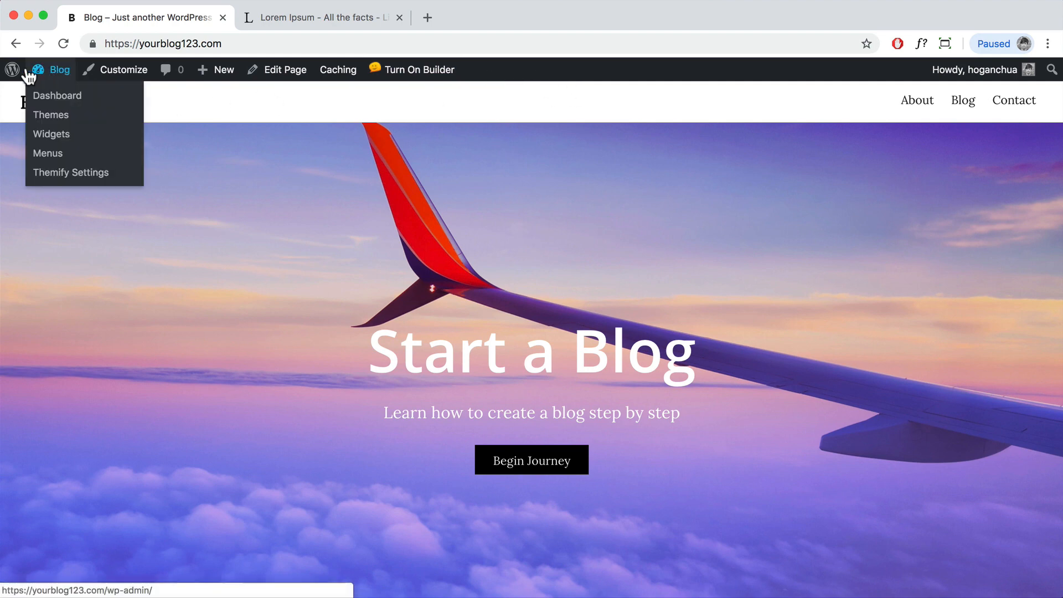
{"action": "left_click", "coordinate": [52, 99]}
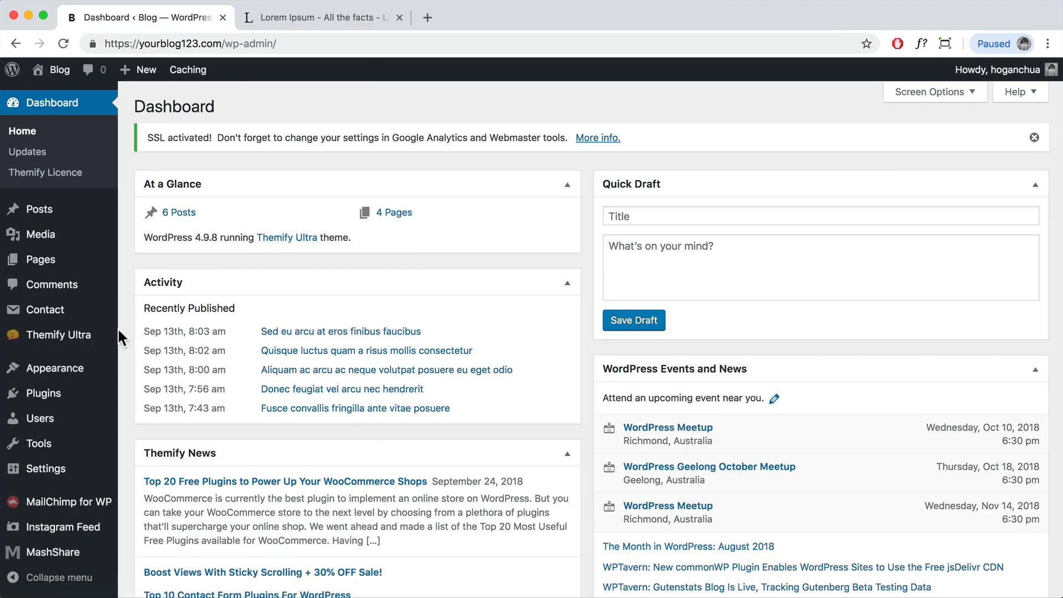
Step: Search Plugins > Add New for 'Woo', then install and activate WooCommerce
{"action": "mouse_move", "coordinate": [119, 339]}
{"action": "mouse_move", "coordinate": [37, 403]}
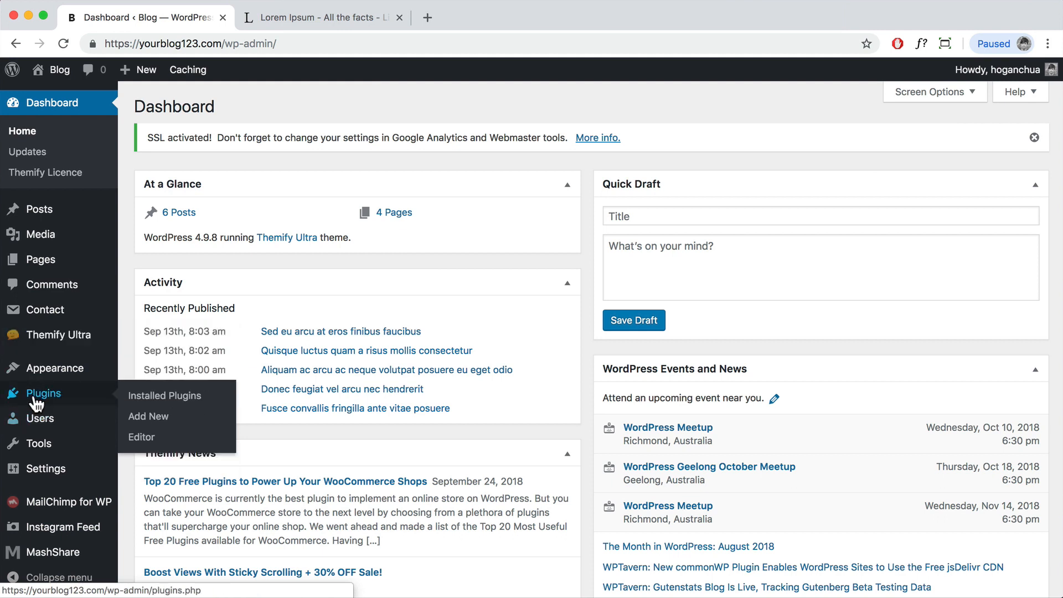
{"action": "left_click", "coordinate": [151, 420]}
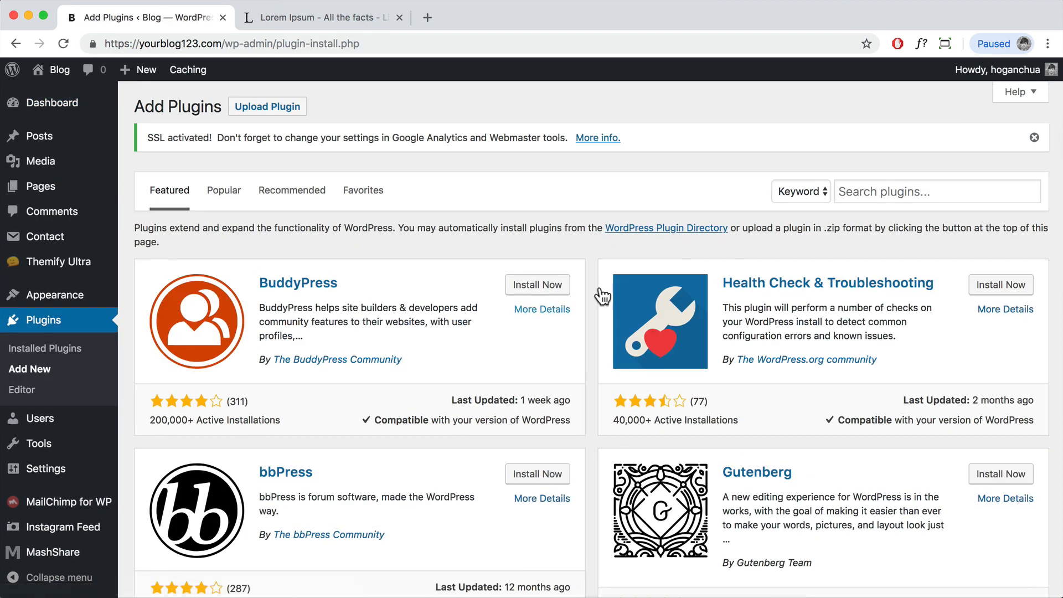
{"action": "left_click", "coordinate": [886, 193]}
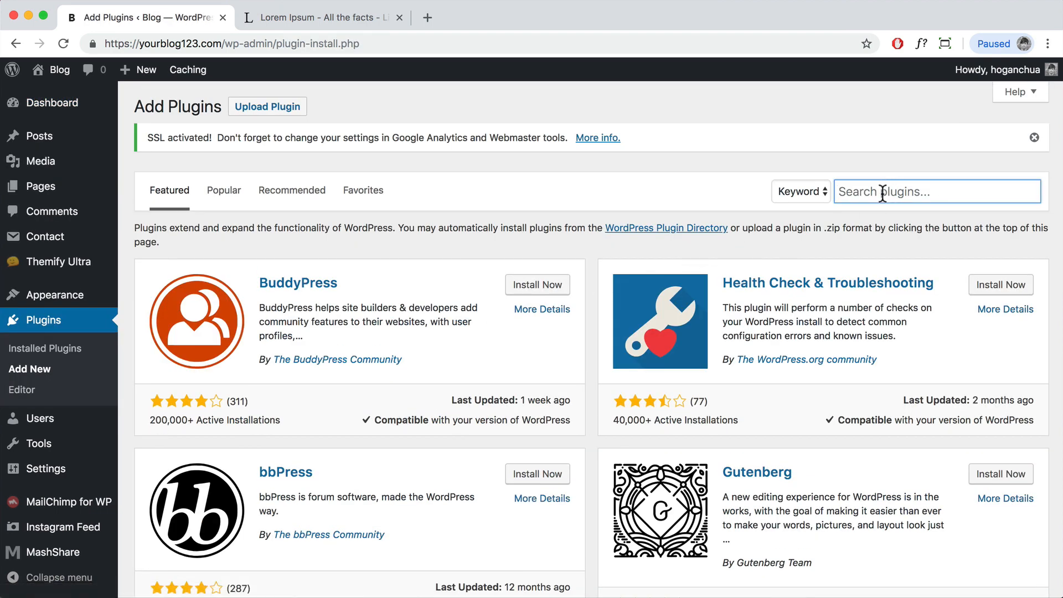
{"action": "type", "text": "Woocommerce"}
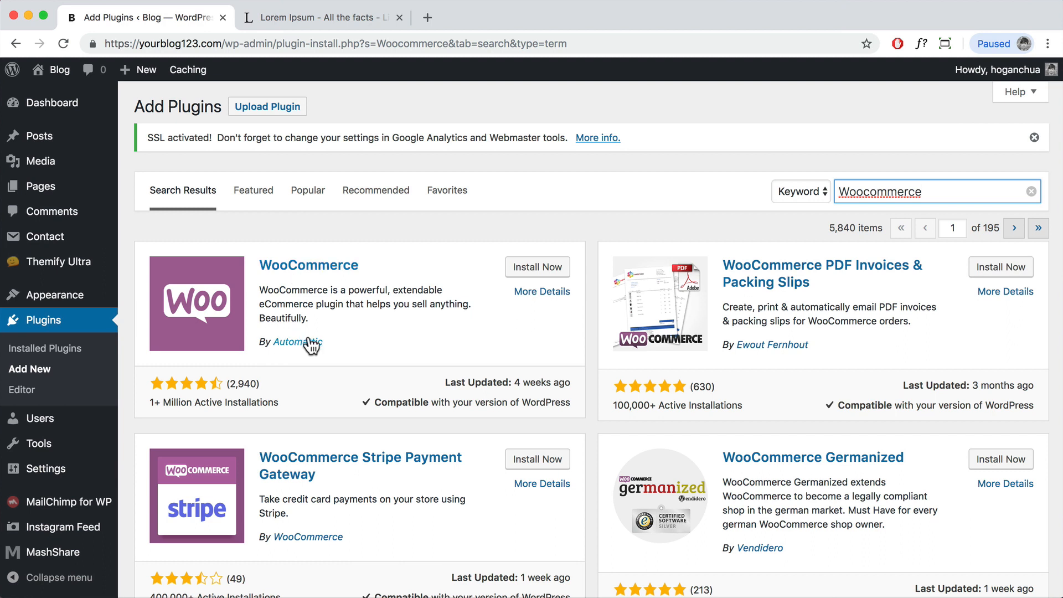
{"action": "left_click", "coordinate": [538, 269]}
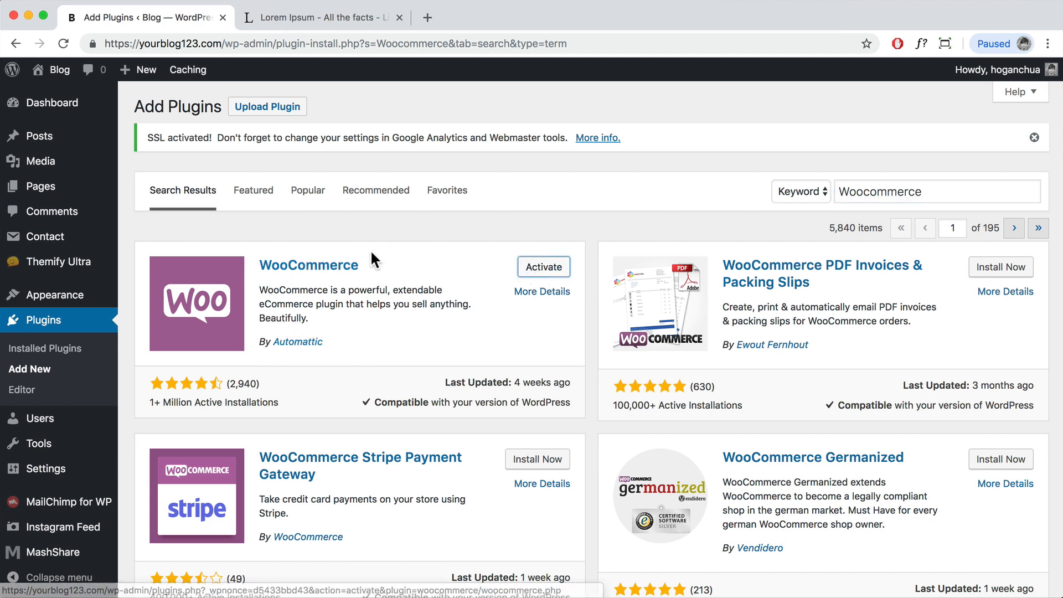
{"action": "left_click", "coordinate": [532, 268]}
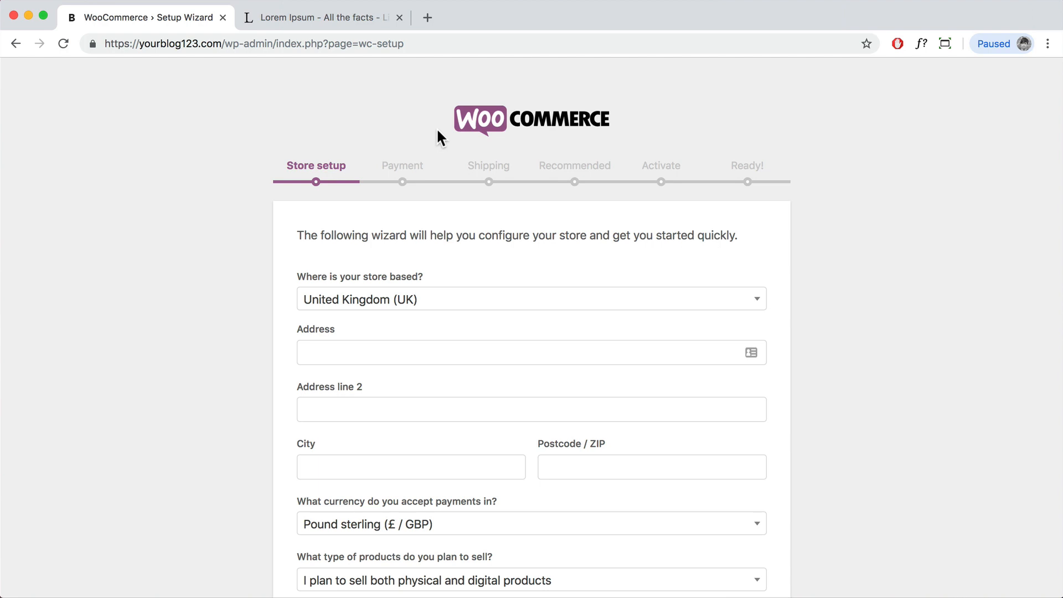
Step: Set the store's country to Australia by searching 'Aus' in the country list
{"action": "scroll", "coordinate": [663, 217], "scroll_direction": "down", "scroll_amount": 3}
{"action": "scroll", "coordinate": [664, 218], "scroll_direction": "down", "scroll_amount": 2}
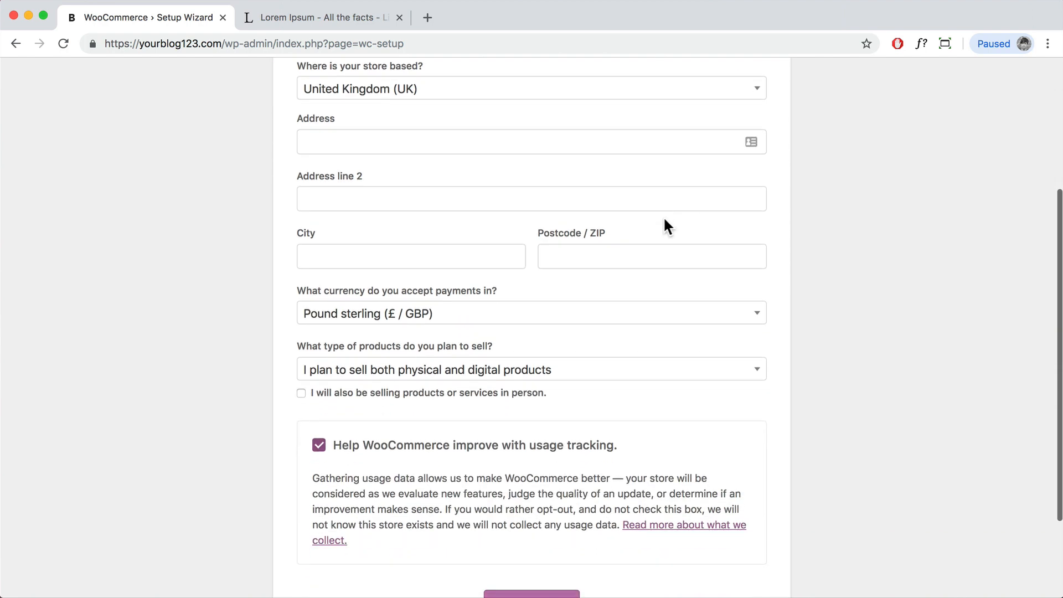
{"action": "scroll", "coordinate": [664, 217], "scroll_direction": "up", "scroll_amount": 4}
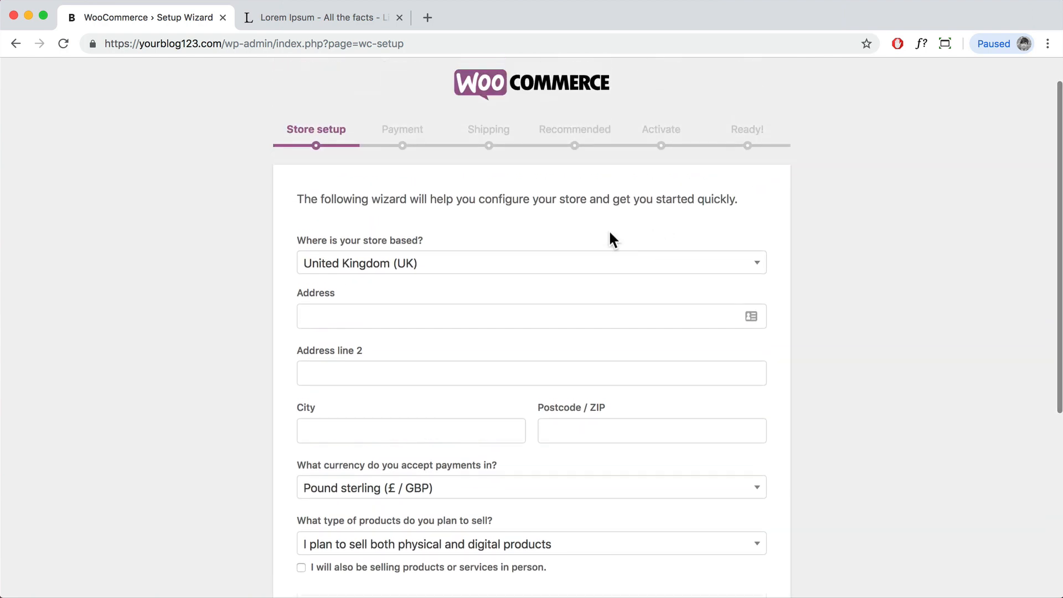
{"action": "left_click", "coordinate": [428, 266]}
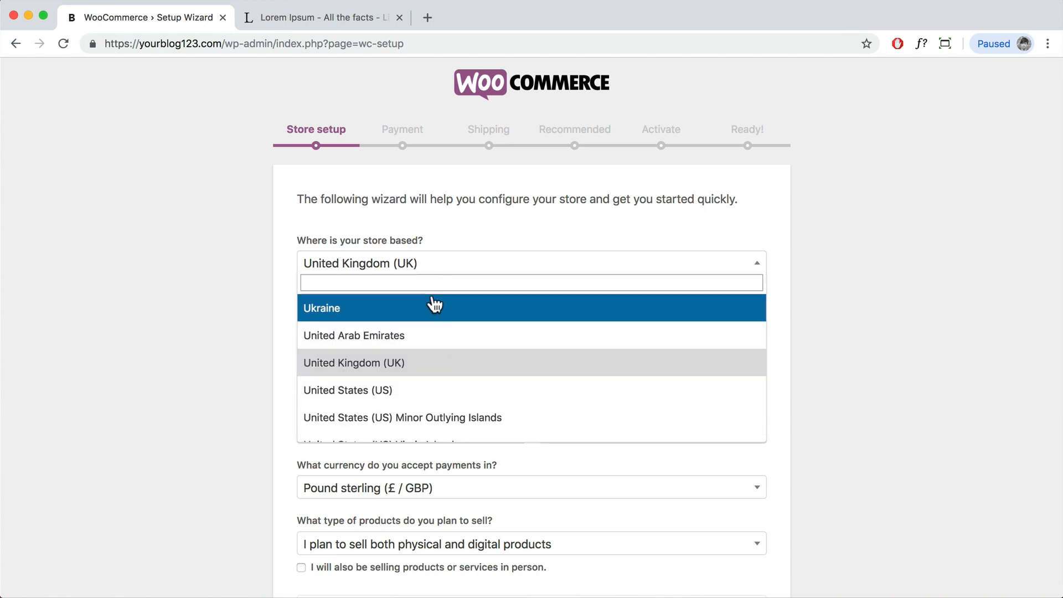
{"action": "type", "text": "Aus"}
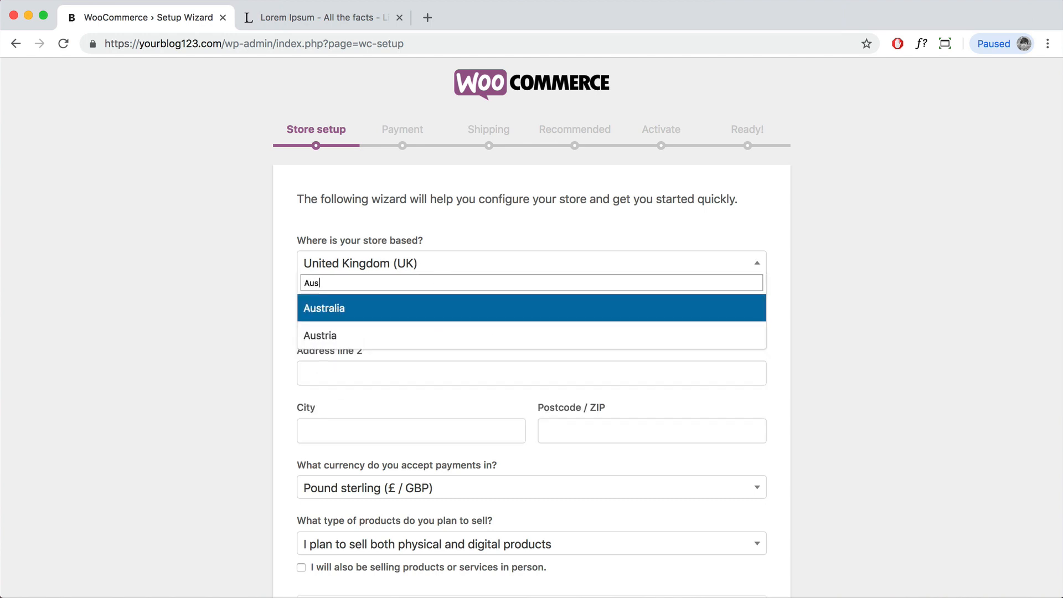
{"action": "left_click", "coordinate": [435, 308]}
Step: Enter the store's street address and city, choose Victoria as state, and enter the postcode
{"action": "left_click", "coordinate": [379, 320]}
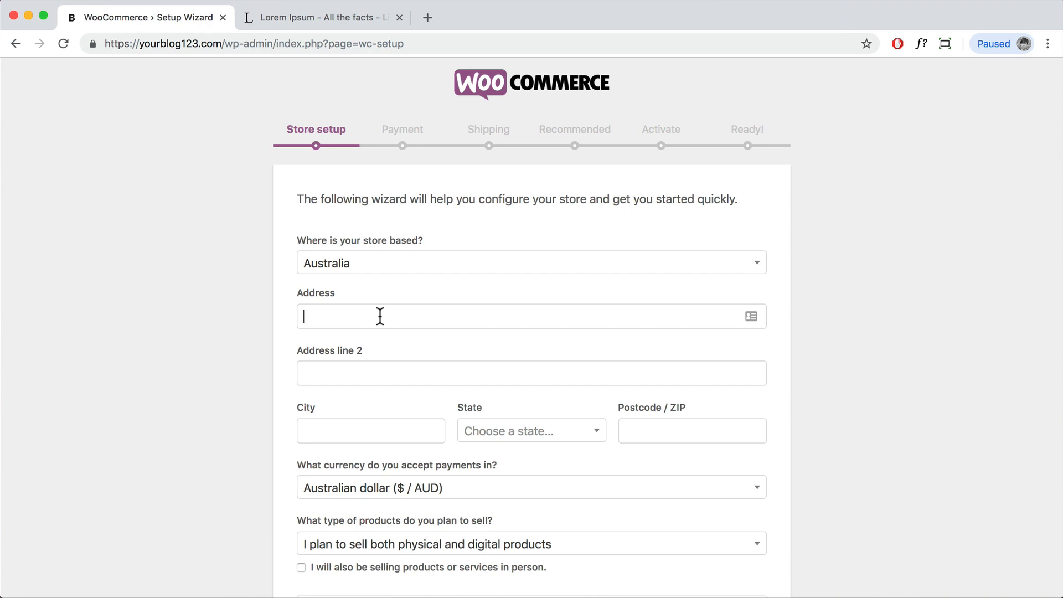
{"action": "type", "text": "123 Melbourne"}
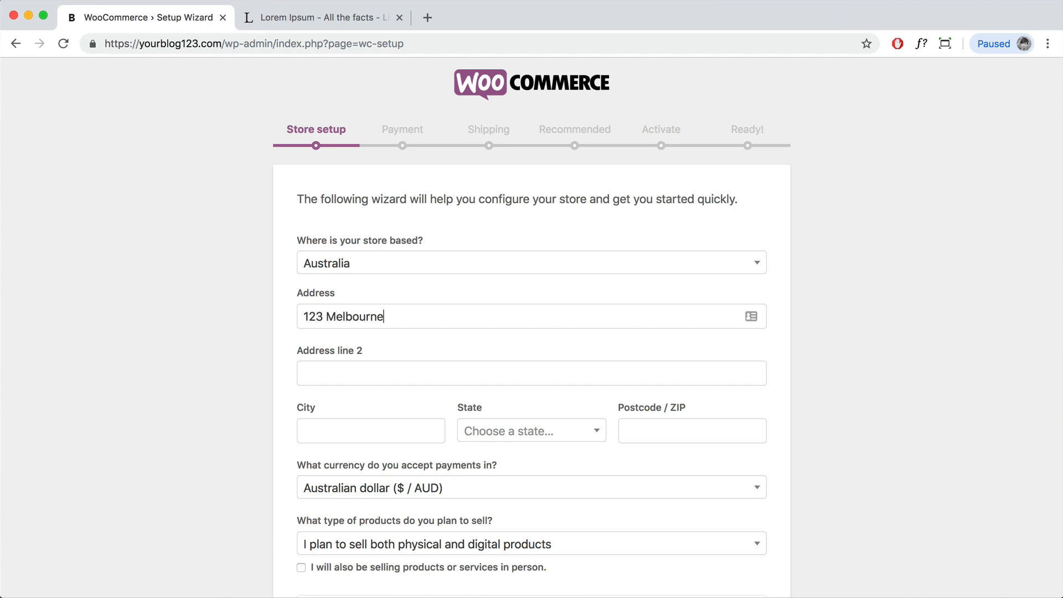
{"action": "left_click", "coordinate": [348, 430]}
{"action": "type", "text": "Melbourne"}
{"action": "left_click", "coordinate": [552, 437]}
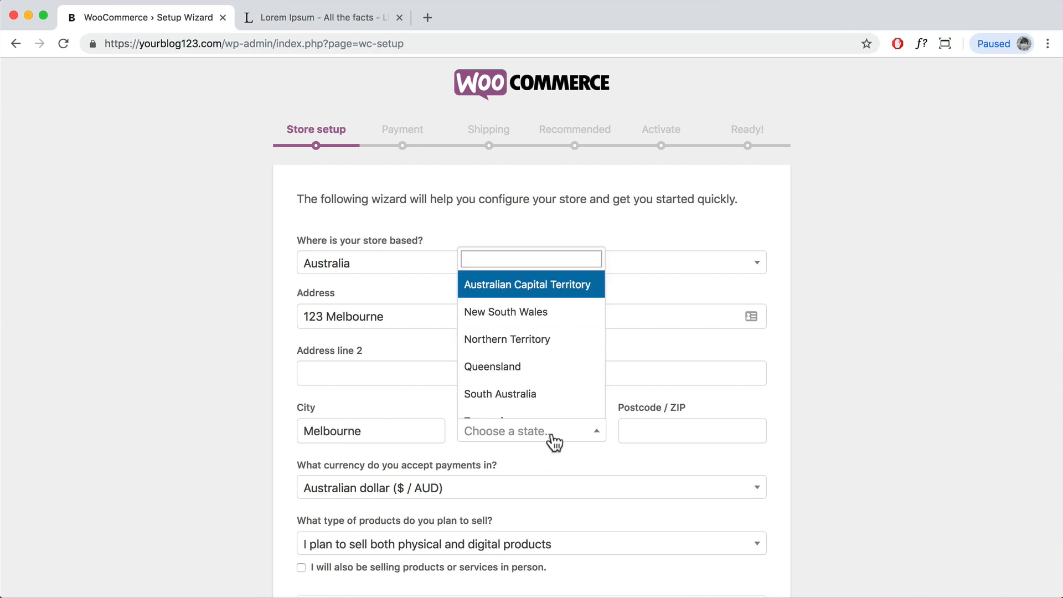
{"action": "scroll", "coordinate": [514, 377], "scroll_direction": "down", "scroll_amount": 2}
{"action": "left_click", "coordinate": [514, 382]}
{"action": "type", "text": "3000"}
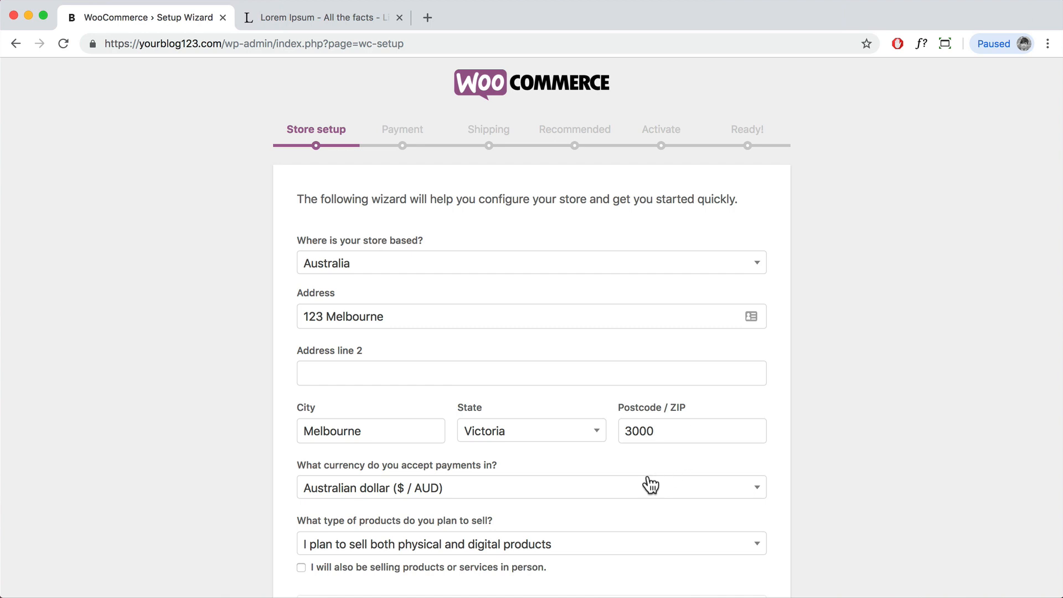
Step: Keep selling both physical and digital products and submit the store setup with Let's go!
{"action": "scroll", "coordinate": [646, 486], "scroll_direction": "down", "scroll_amount": 3}
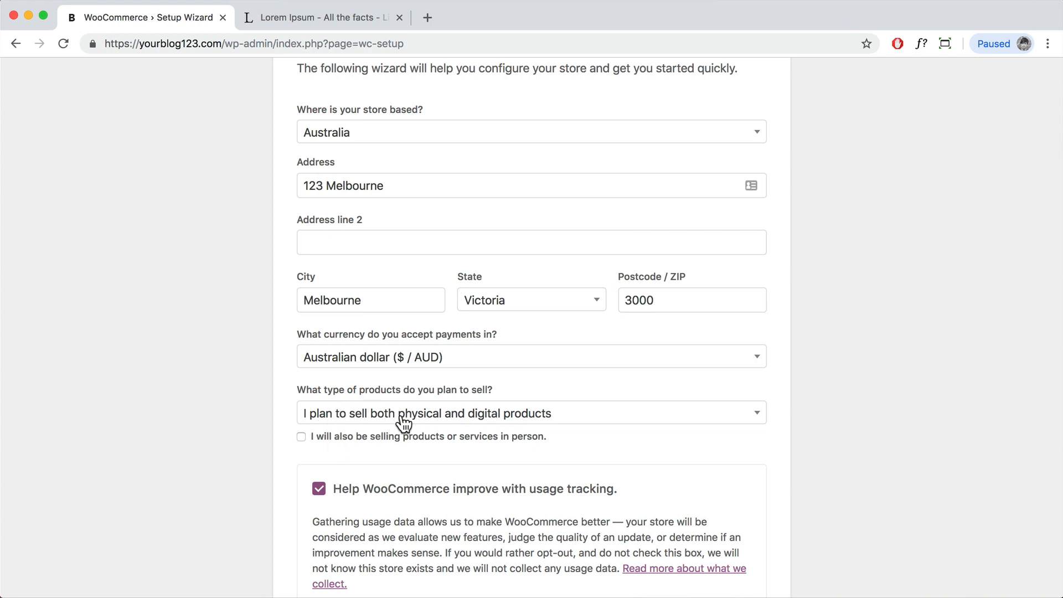
{"action": "left_click", "coordinate": [535, 416]}
{"action": "left_click", "coordinate": [457, 443]}
{"action": "scroll", "coordinate": [464, 448], "scroll_direction": "down", "scroll_amount": 3}
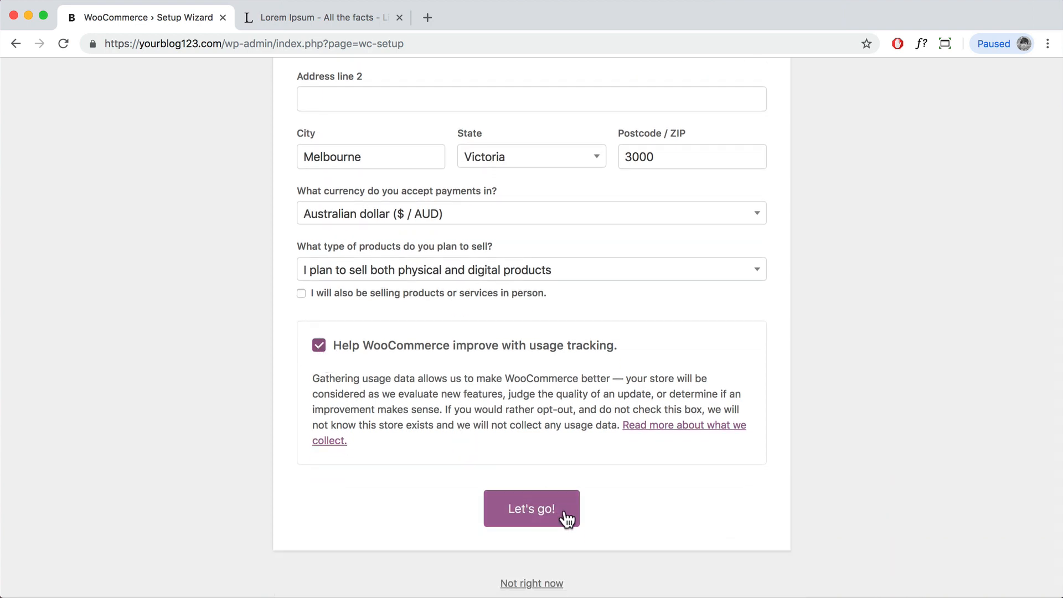
{"action": "left_click", "coordinate": [523, 515]}
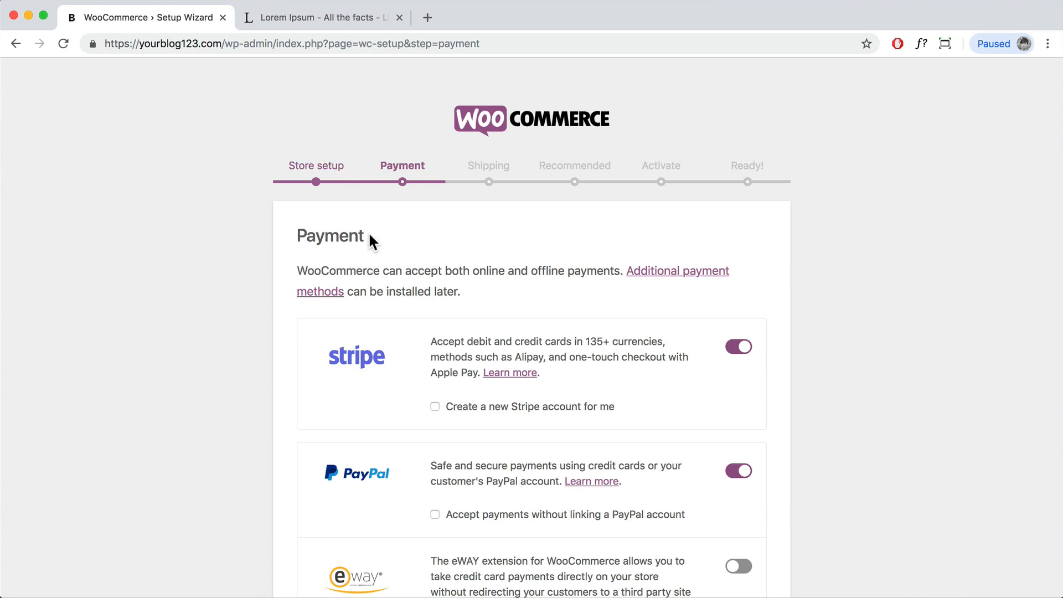
Step: Switch off Stripe payments
{"action": "left_click_drag", "start_coordinate": [368, 238], "coordinate": [293, 237]}
{"action": "scroll", "coordinate": [454, 254], "scroll_direction": "down", "scroll_amount": 2}
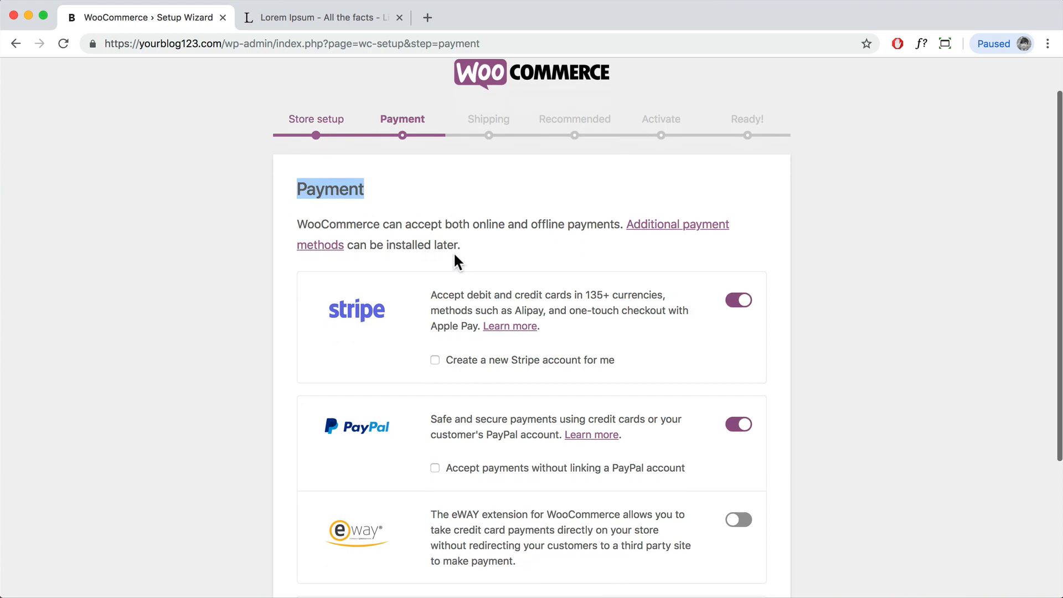
{"action": "scroll", "coordinate": [454, 255], "scroll_direction": "down", "scroll_amount": 2}
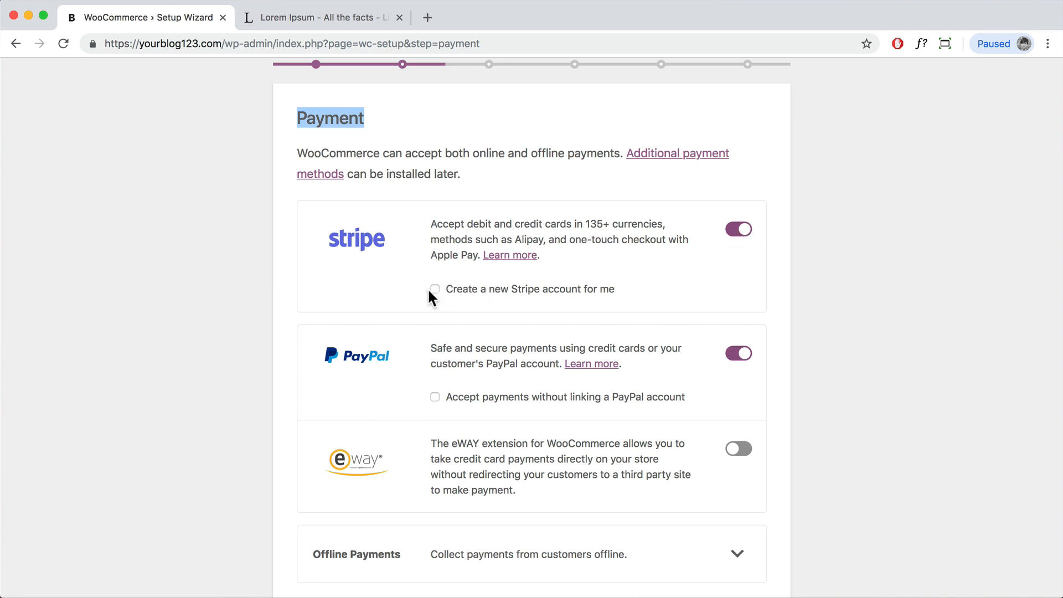
{"action": "left_click", "coordinate": [743, 232]}
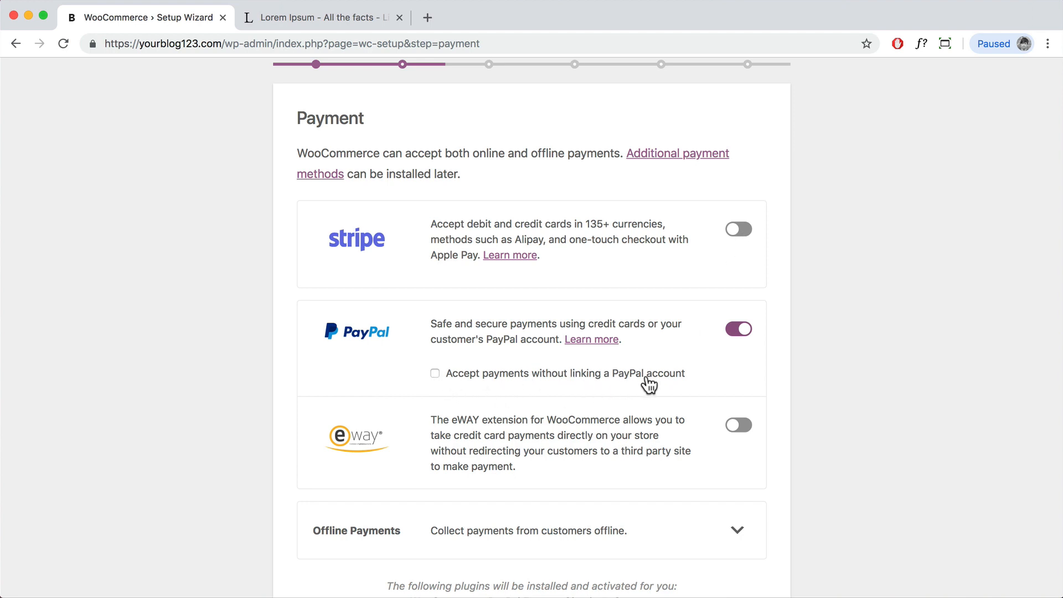
Step: Accept PayPal payments without linking an account, keeping the prefilled e-mail, and continue
{"action": "left_click", "coordinate": [452, 380]}
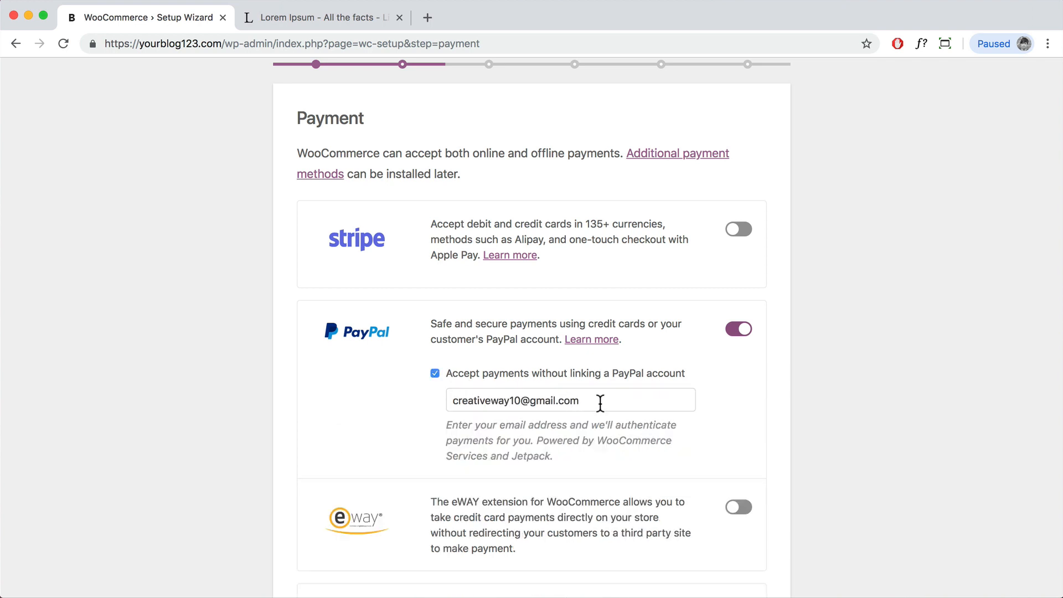
{"action": "left_click_drag", "start_coordinate": [600, 403], "coordinate": [440, 407]}
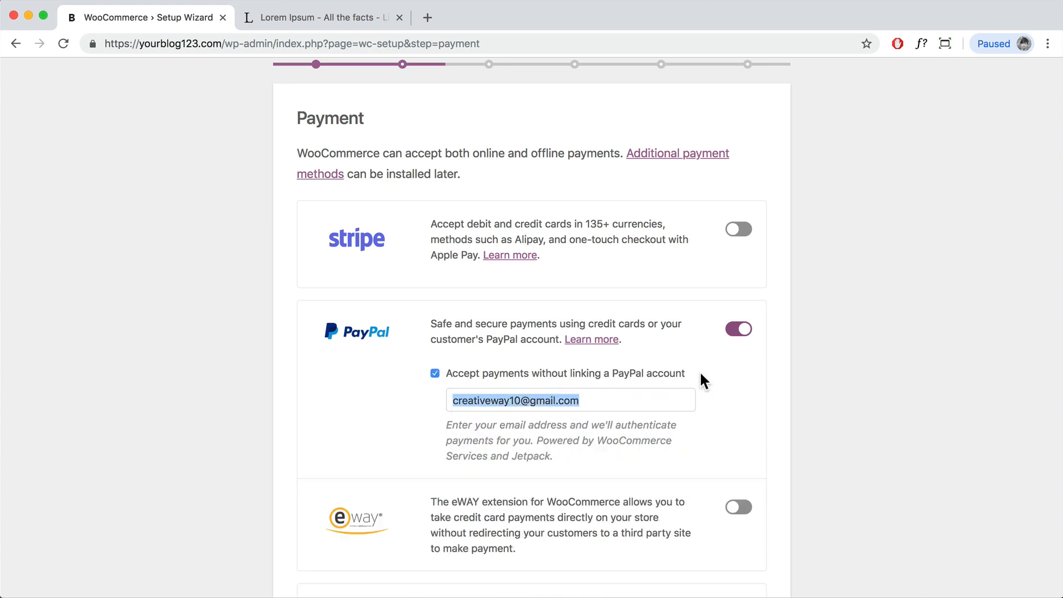
{"action": "left_click", "coordinate": [650, 400]}
{"action": "scroll", "coordinate": [650, 401], "scroll_direction": "down", "scroll_amount": 5}
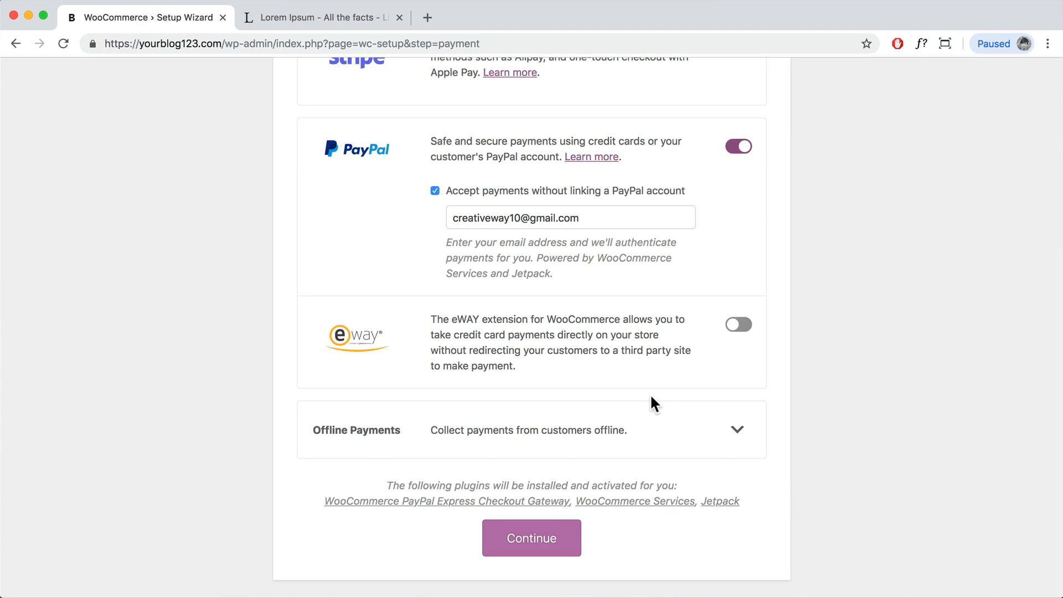
{"action": "left_click", "coordinate": [543, 540]}
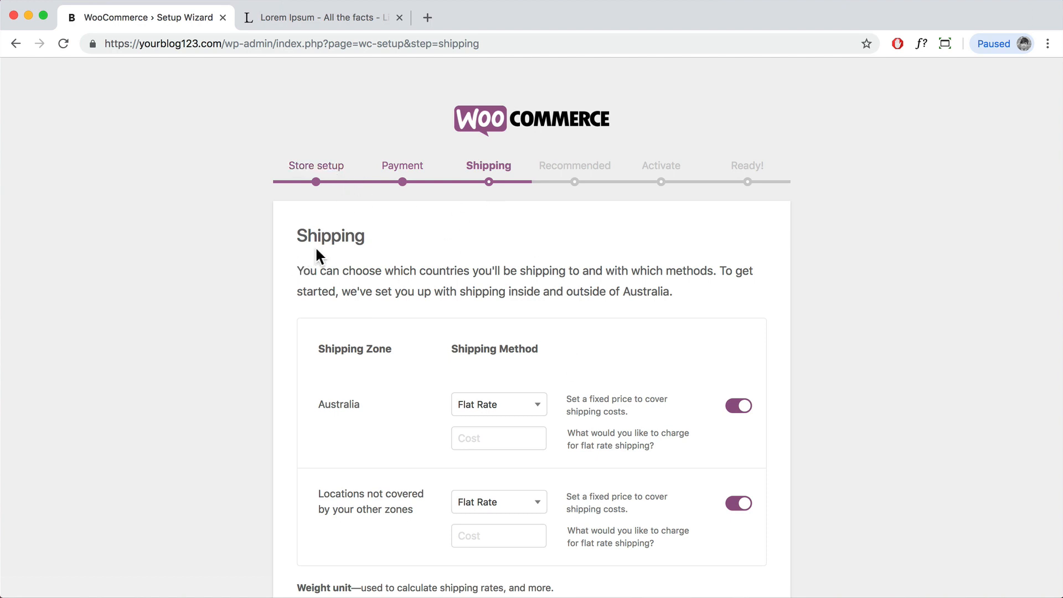
Step: Set the Australia shipping zone's method to Free Shipping
{"action": "scroll", "coordinate": [492, 320], "scroll_direction": "down", "scroll_amount": 3}
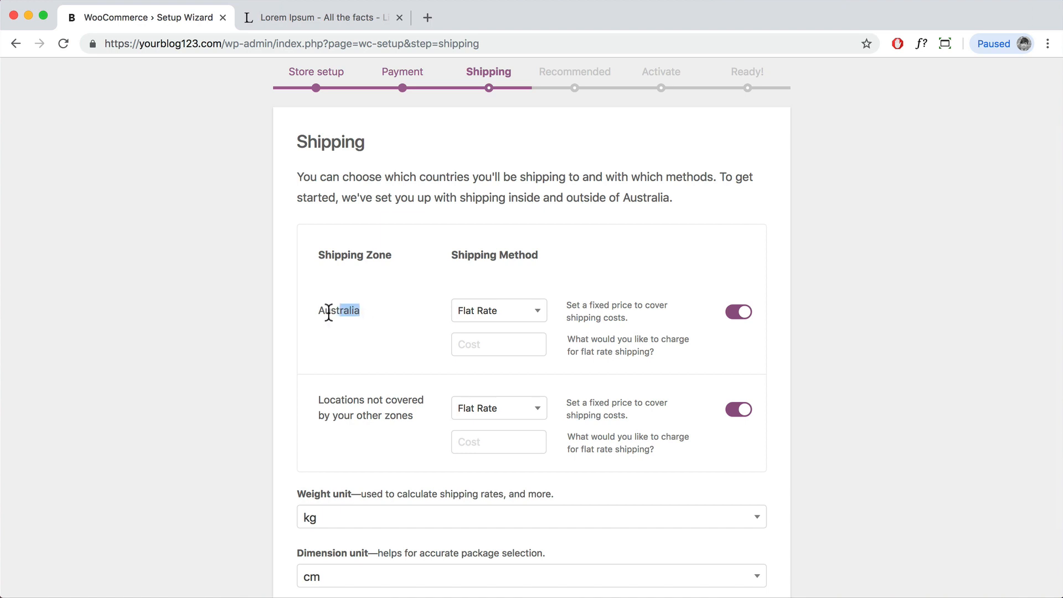
{"action": "left_click_drag", "start_coordinate": [329, 313], "coordinate": [320, 312]}
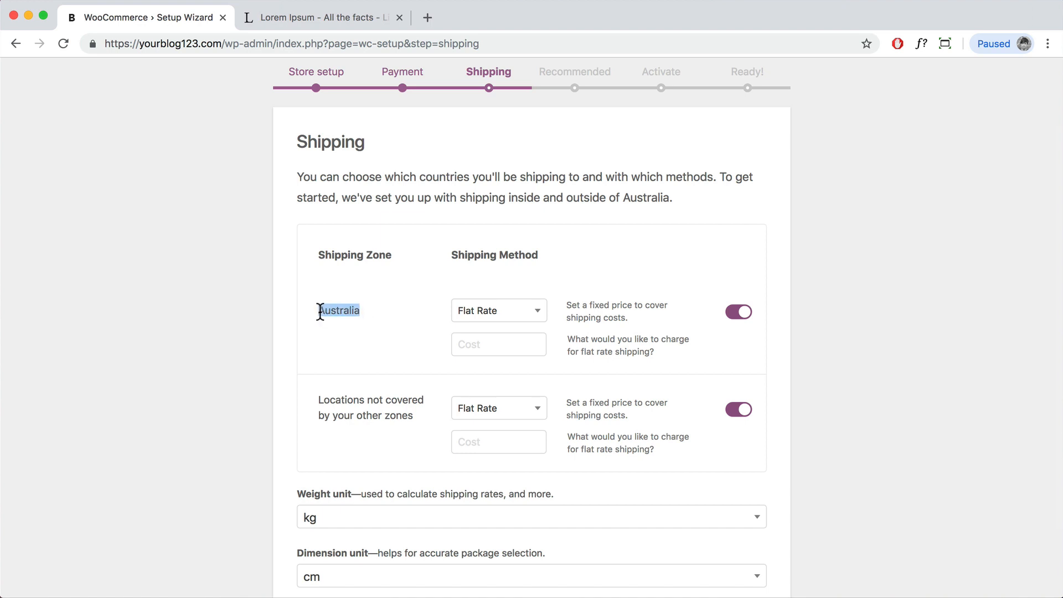
{"action": "left_click", "coordinate": [516, 313]}
{"action": "left_click", "coordinate": [500, 360]}
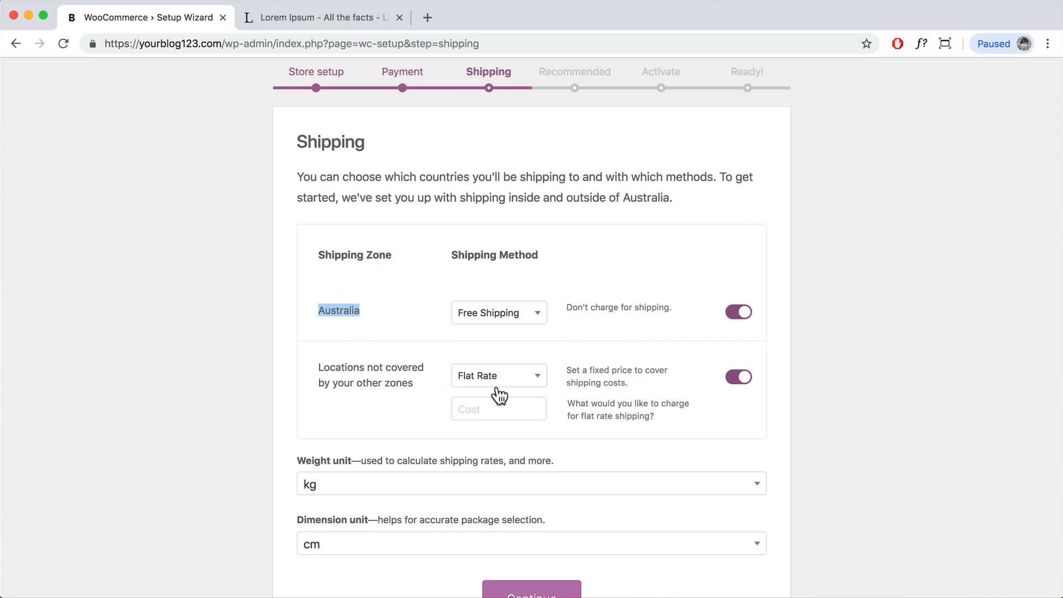
Step: Give other locations a Flat Rate cost of 10 and continue
{"action": "left_click", "coordinate": [490, 411]}
{"action": "type", "text": "10"}
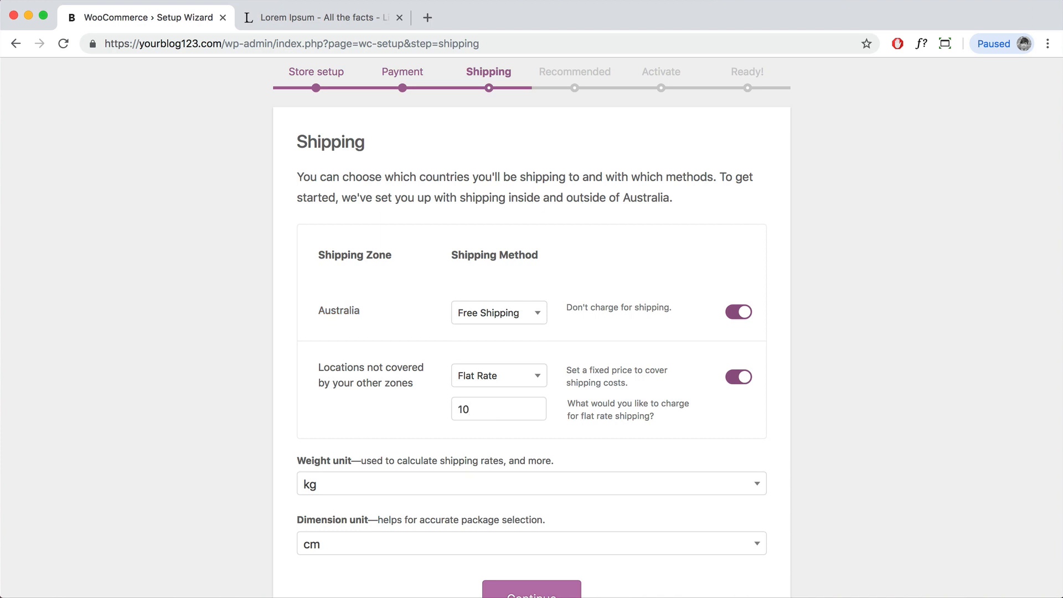
{"action": "left_click_drag", "start_coordinate": [494, 410], "coordinate": [453, 410]}
{"action": "left_click", "coordinate": [518, 377]}
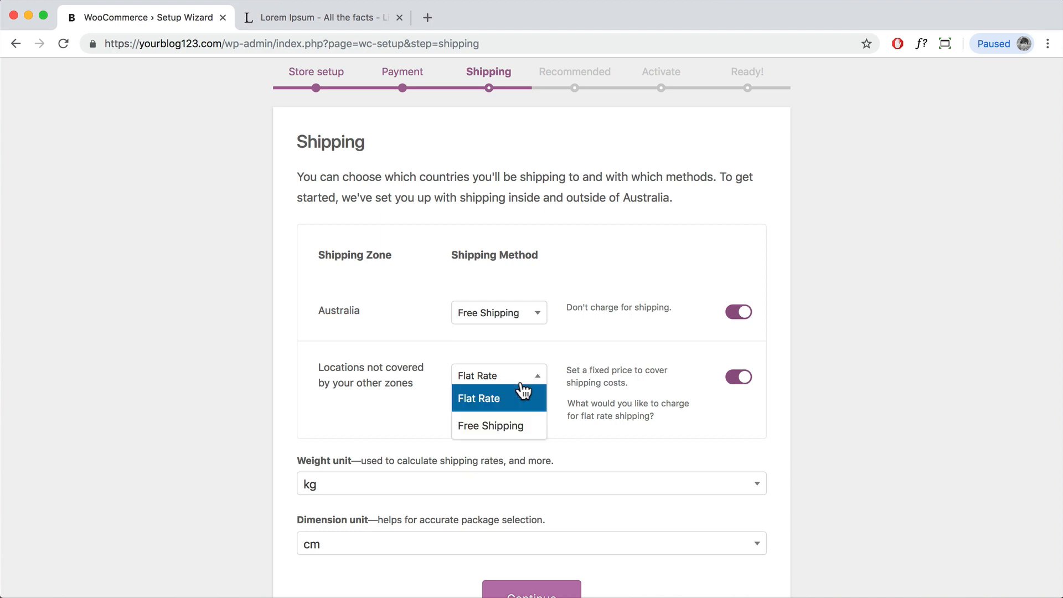
{"action": "left_click", "coordinate": [513, 342]}
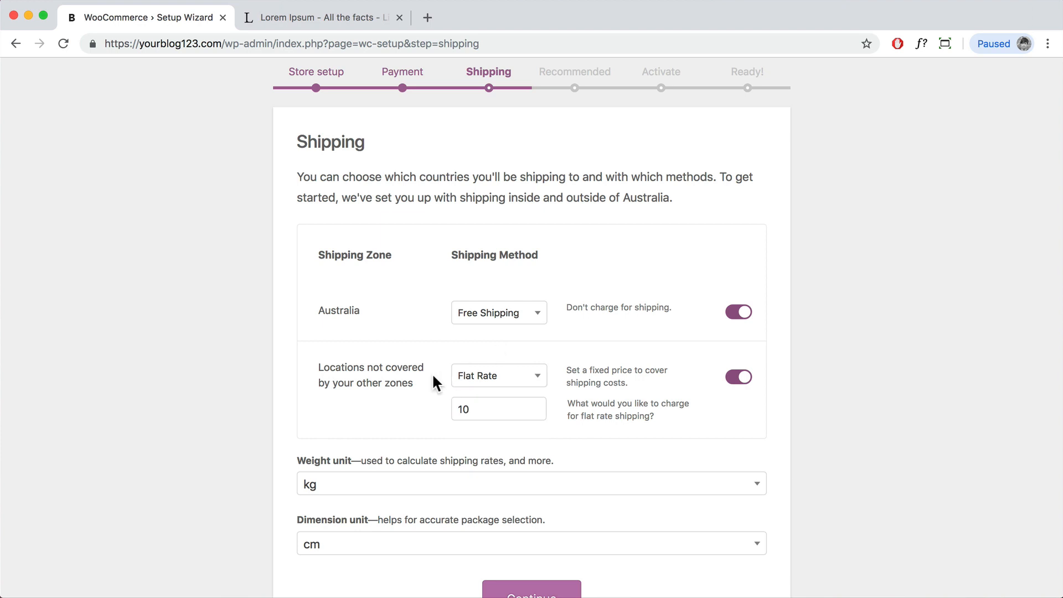
{"action": "scroll", "coordinate": [533, 342], "scroll_direction": "down", "scroll_amount": 2}
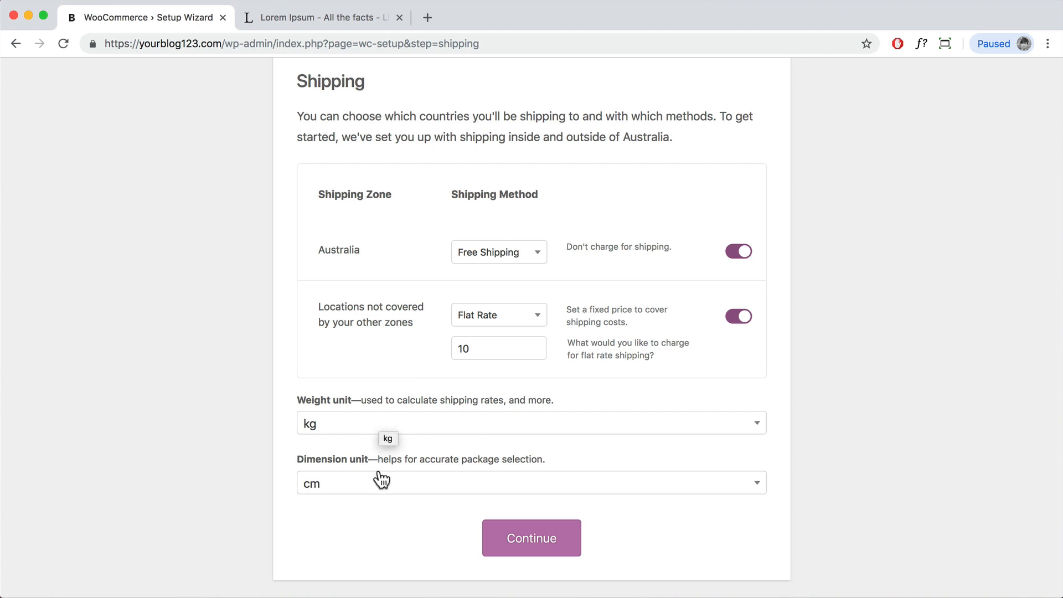
{"action": "left_click", "coordinate": [538, 545]}
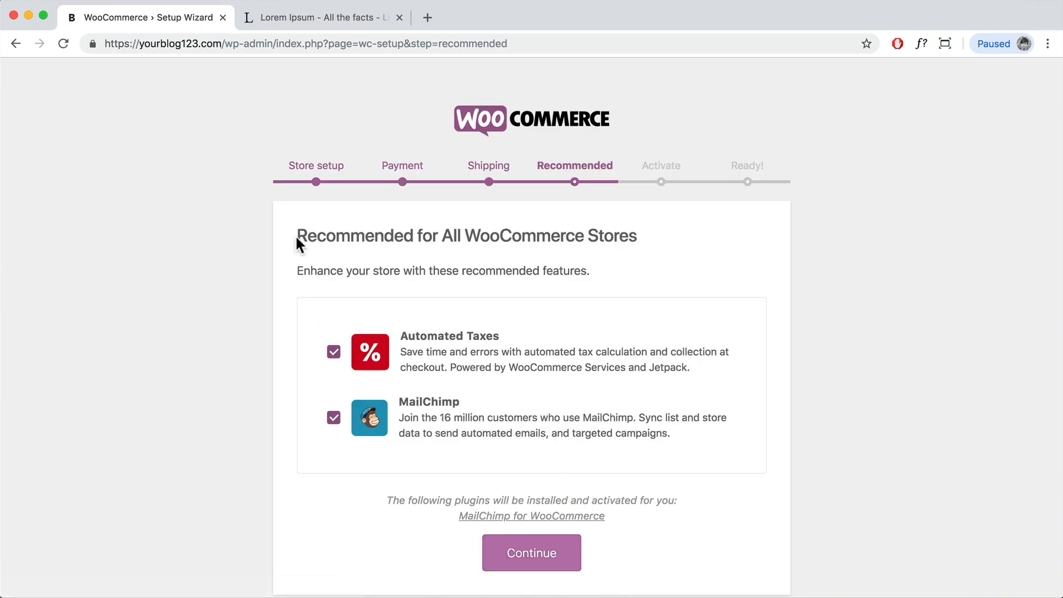
Step: Untick MailChimp, leave Automated Taxes ticked, and continue to the Jetpack step
{"action": "left_click_drag", "start_coordinate": [297, 236], "coordinate": [641, 239]}
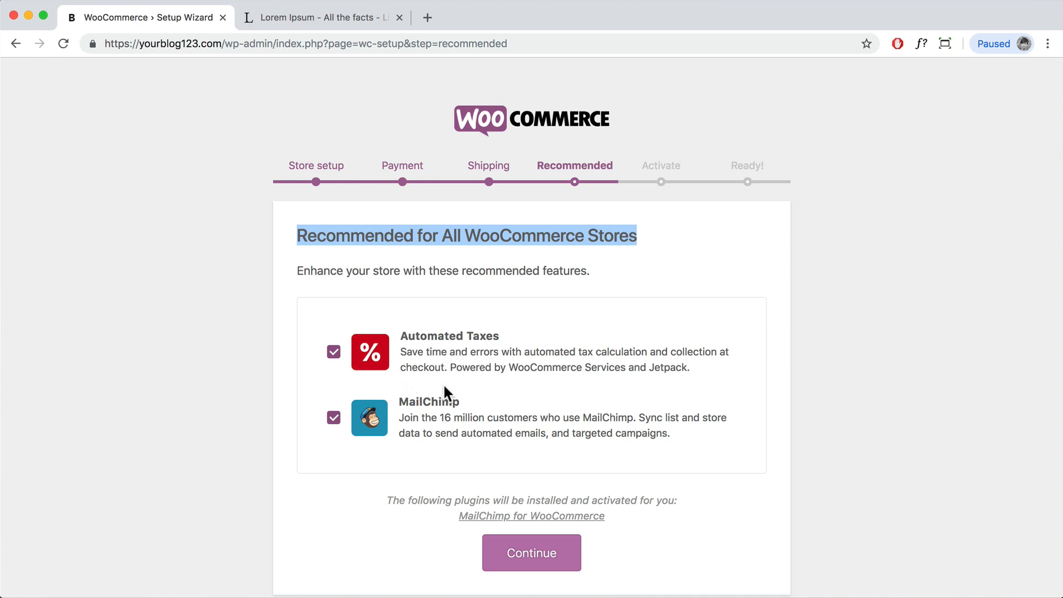
{"action": "left_click", "coordinate": [334, 418]}
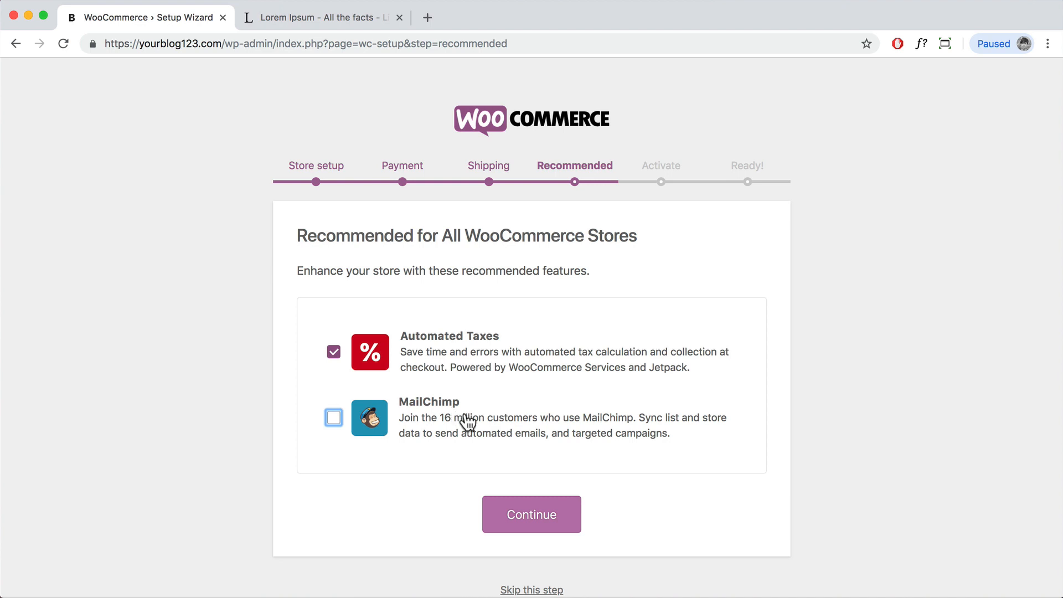
{"action": "scroll", "coordinate": [475, 429], "scroll_direction": "down", "scroll_amount": 1}
{"action": "left_click", "coordinate": [550, 491]}
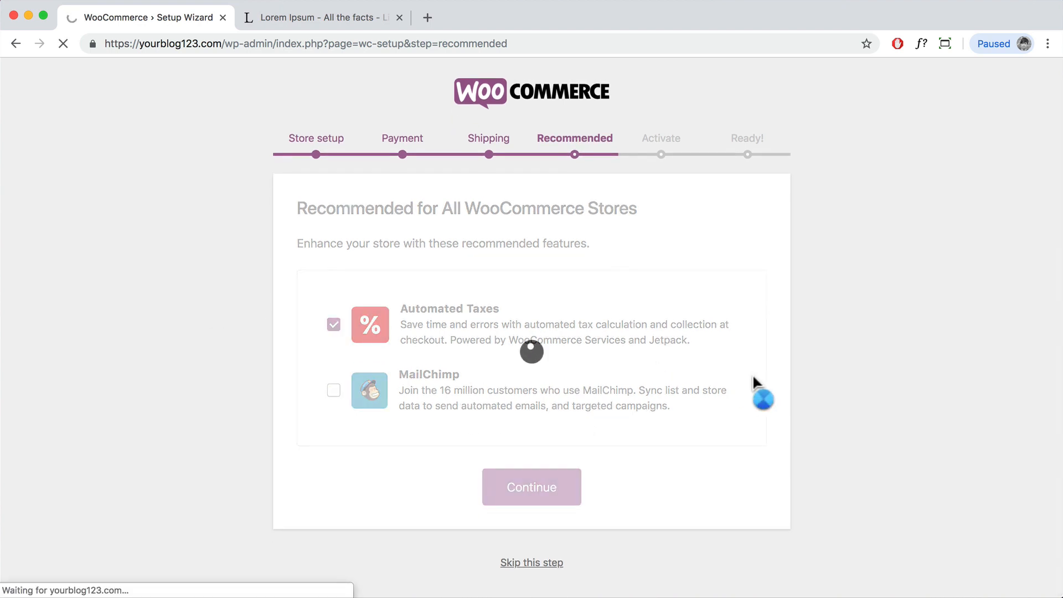
{"action": "left_click_drag", "start_coordinate": [293, 246], "coordinate": [541, 247]}
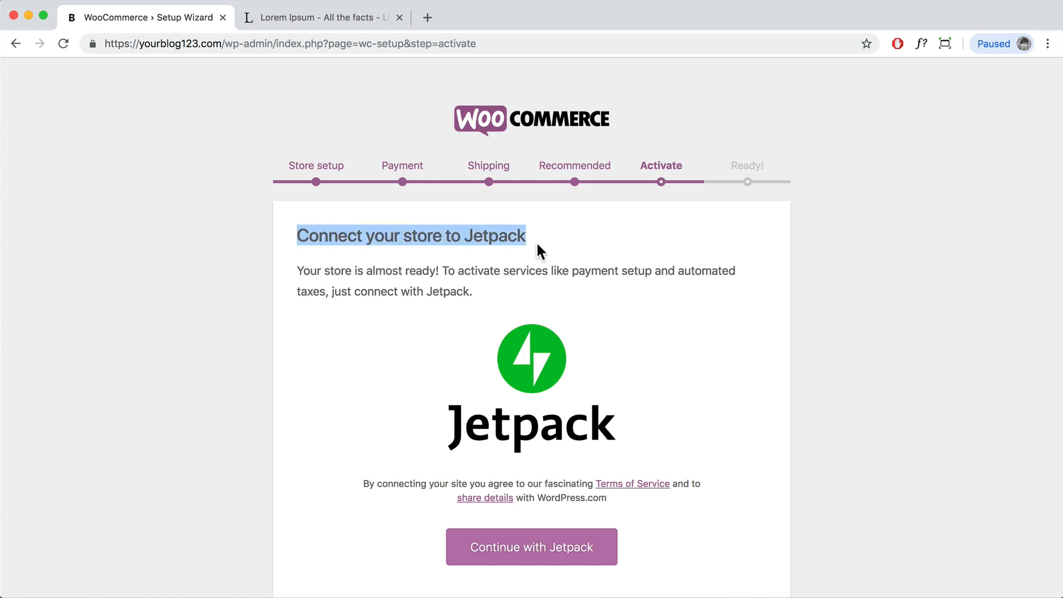
Step: Choose Continue with Jetpack and sign in to WordPress.com with a Google account
{"action": "scroll", "coordinate": [563, 285], "scroll_direction": "down", "scroll_amount": 4}
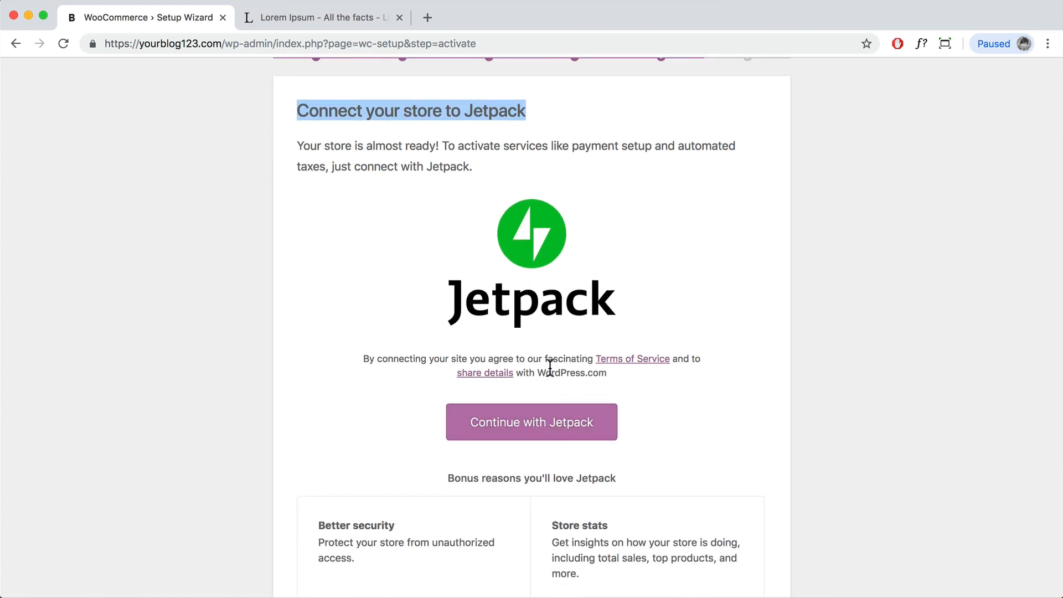
{"action": "scroll", "coordinate": [550, 368], "scroll_direction": "down", "scroll_amount": 2}
{"action": "left_click", "coordinate": [515, 347]}
{"action": "scroll", "coordinate": [576, 363], "scroll_direction": "down", "scroll_amount": 3}
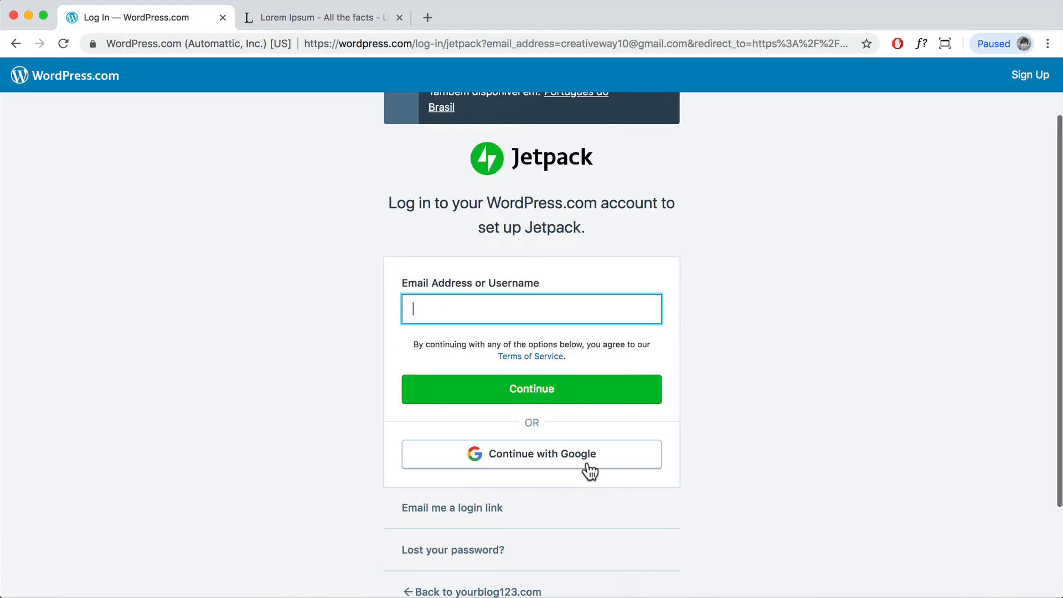
{"action": "left_click", "coordinate": [586, 467]}
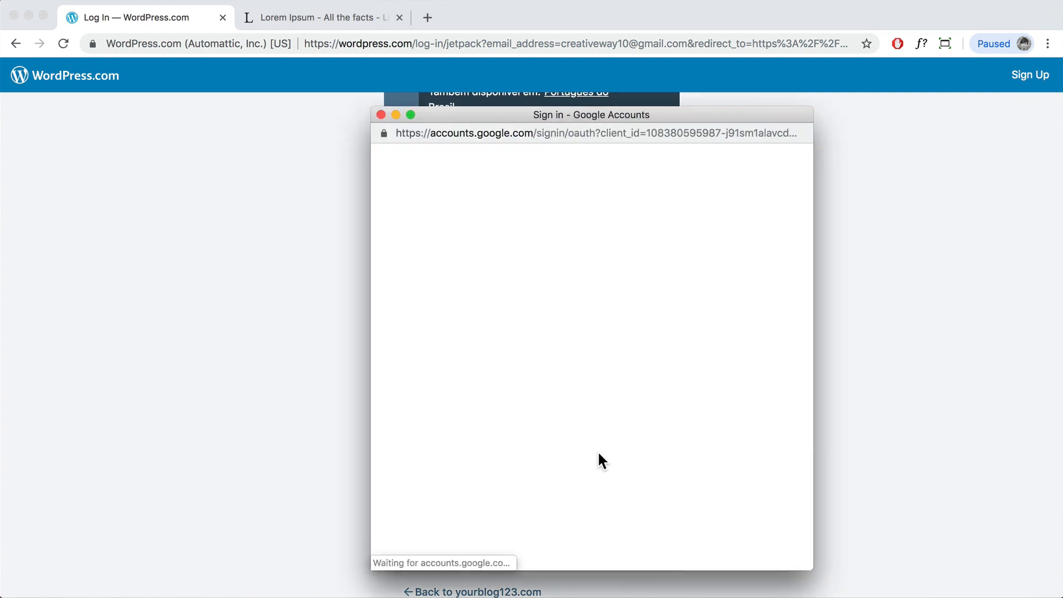
{"action": "left_click", "coordinate": [537, 377]}
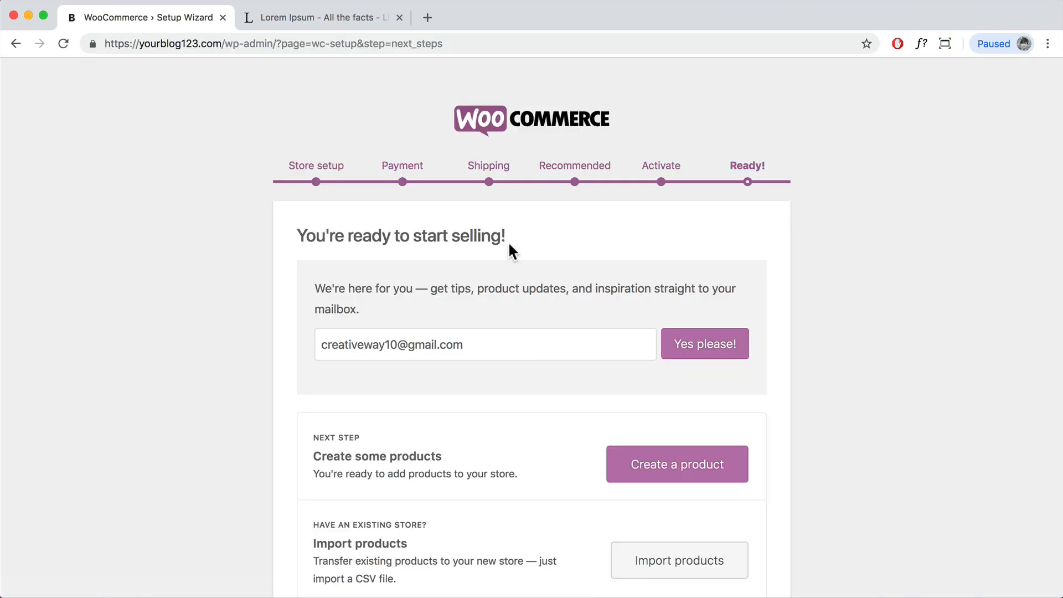
Step: Scroll down the 'You're ready to start selling!' page and choose Visit Dashboard
{"action": "left_click_drag", "start_coordinate": [521, 234], "coordinate": [306, 235]}
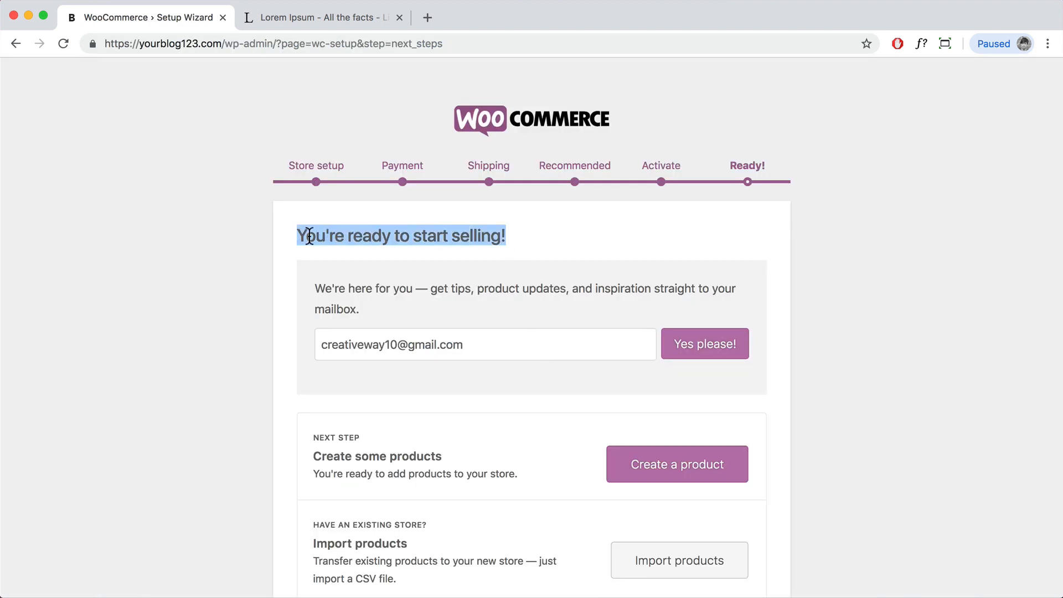
{"action": "scroll", "coordinate": [654, 438], "scroll_direction": "down", "scroll_amount": 3}
{"action": "scroll", "coordinate": [665, 397], "scroll_direction": "down", "scroll_amount": 2}
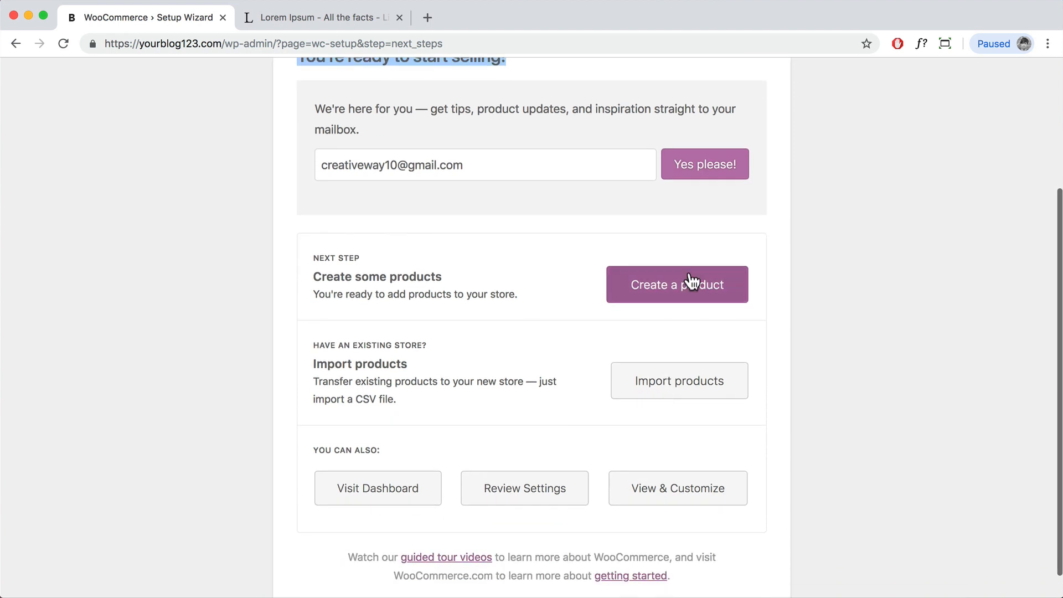
{"action": "scroll", "coordinate": [674, 370], "scroll_direction": "down", "scroll_amount": 1}
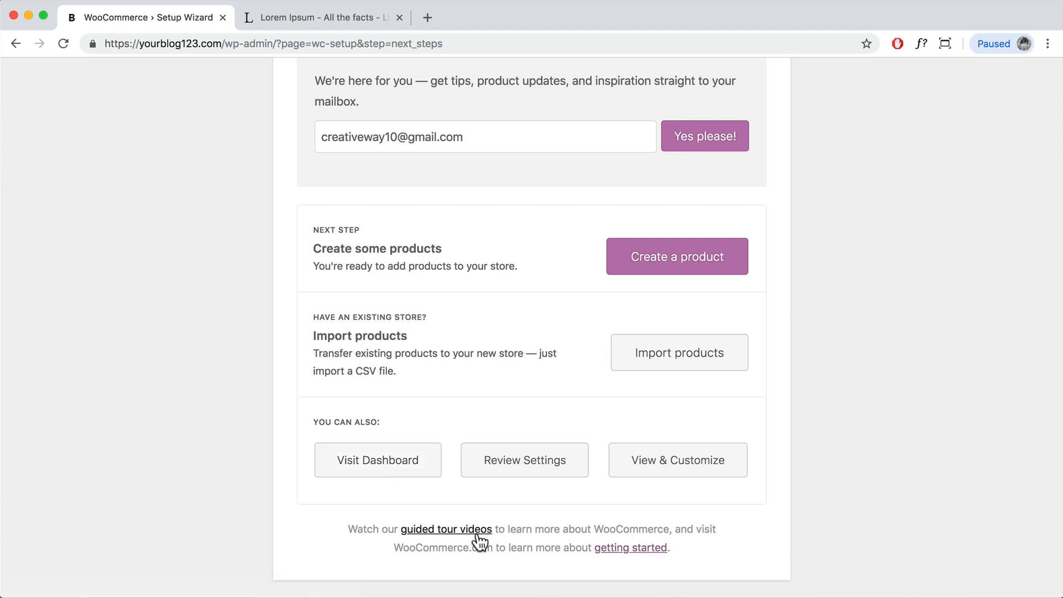
{"action": "left_click", "coordinate": [370, 462]}
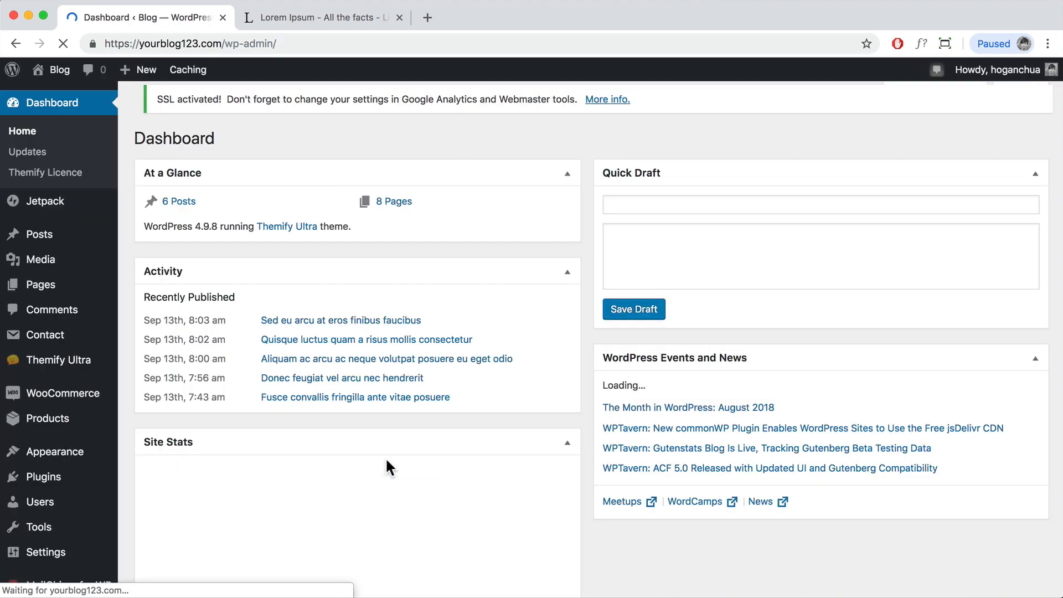
Step: Search the plugin directory for 'themify product' from Plugins > Add New
{"action": "mouse_move", "coordinate": [57, 400]}
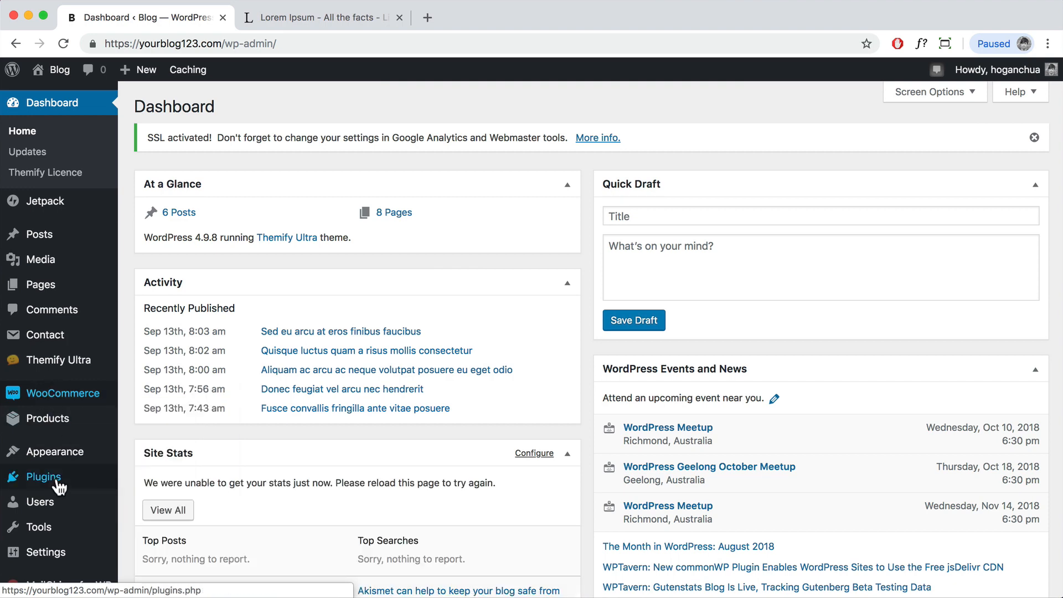
{"action": "left_click", "coordinate": [40, 485]}
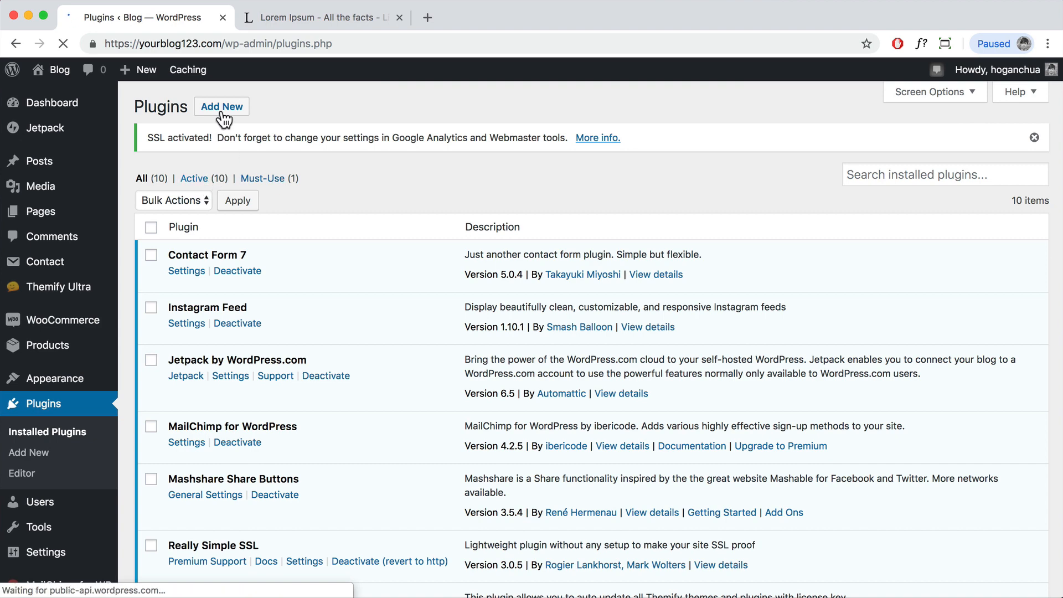
{"action": "left_click", "coordinate": [222, 108]}
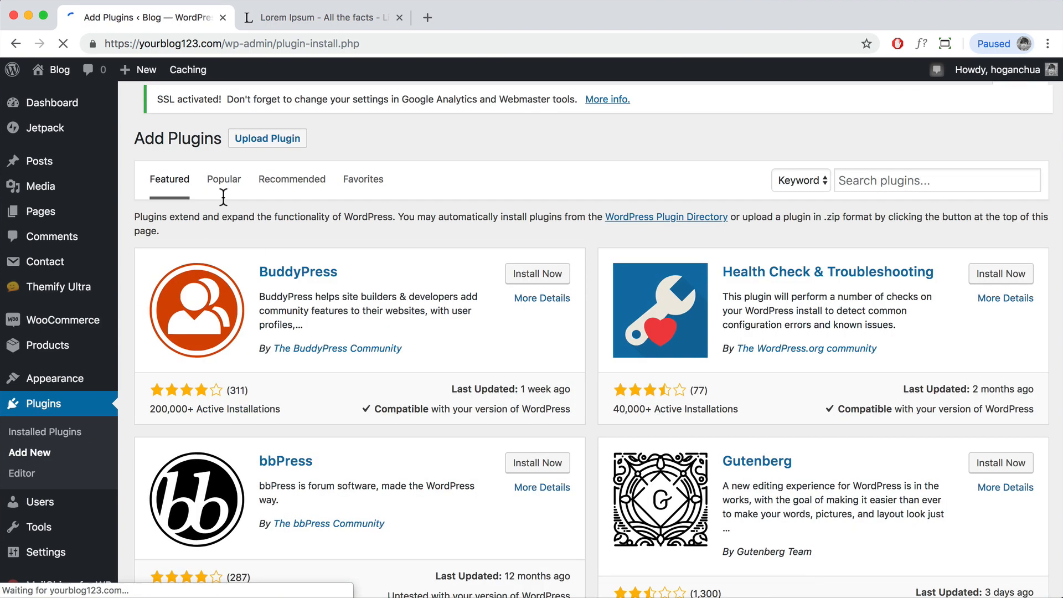
{"action": "left_click", "coordinate": [881, 181]}
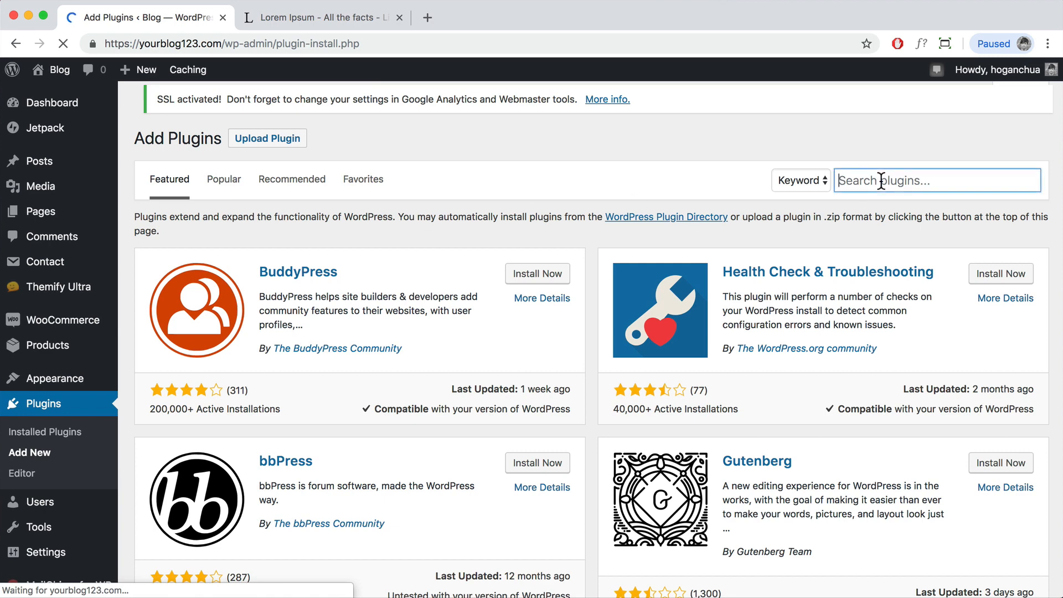
{"action": "type", "text": "themify prp"}
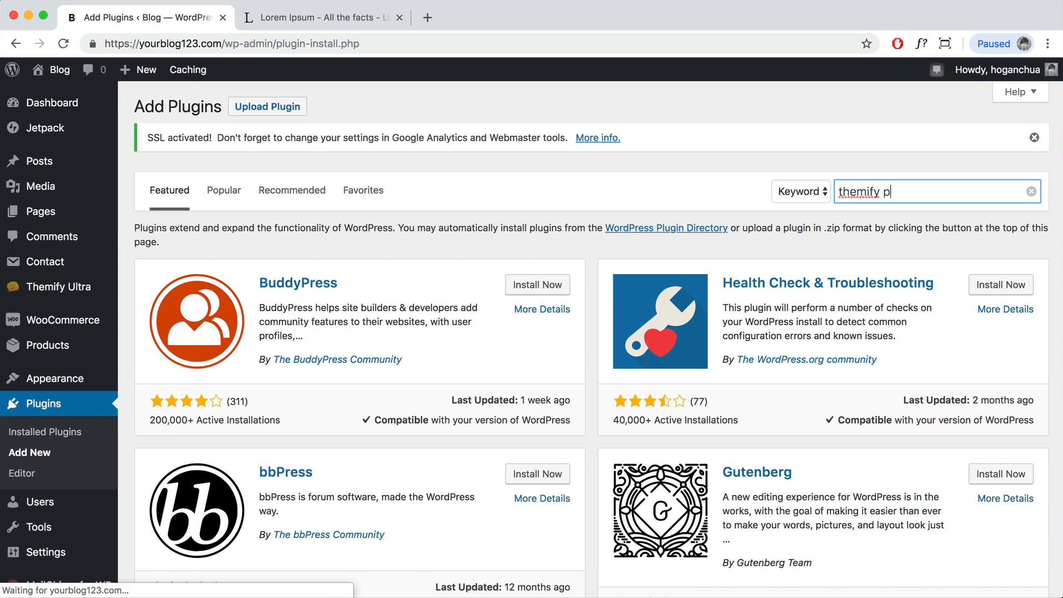
{"action": "key", "text": "BackSpace"}
{"action": "type", "text": "od"}
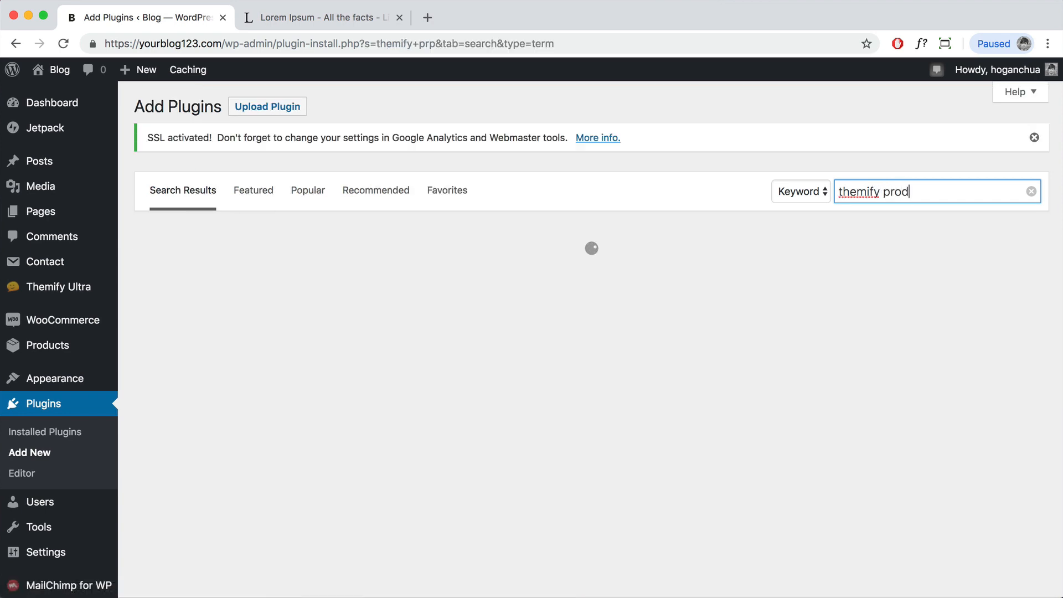
{"action": "type", "text": "uct"}
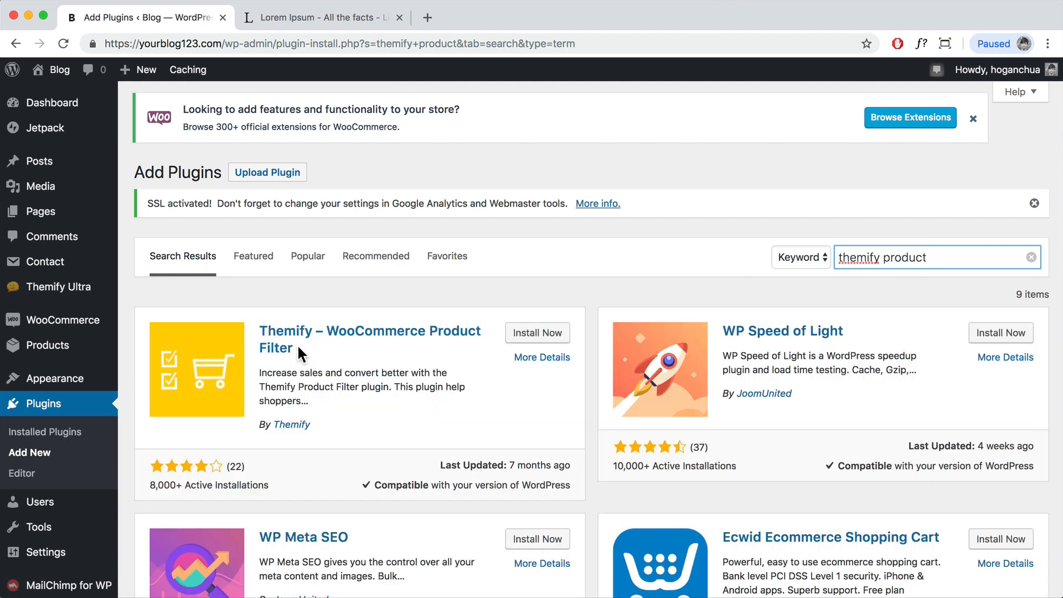
Step: Install and activate Themify – WooCommerce Product Filter, then return to the Plugins list
{"action": "left_click", "coordinate": [547, 339]}
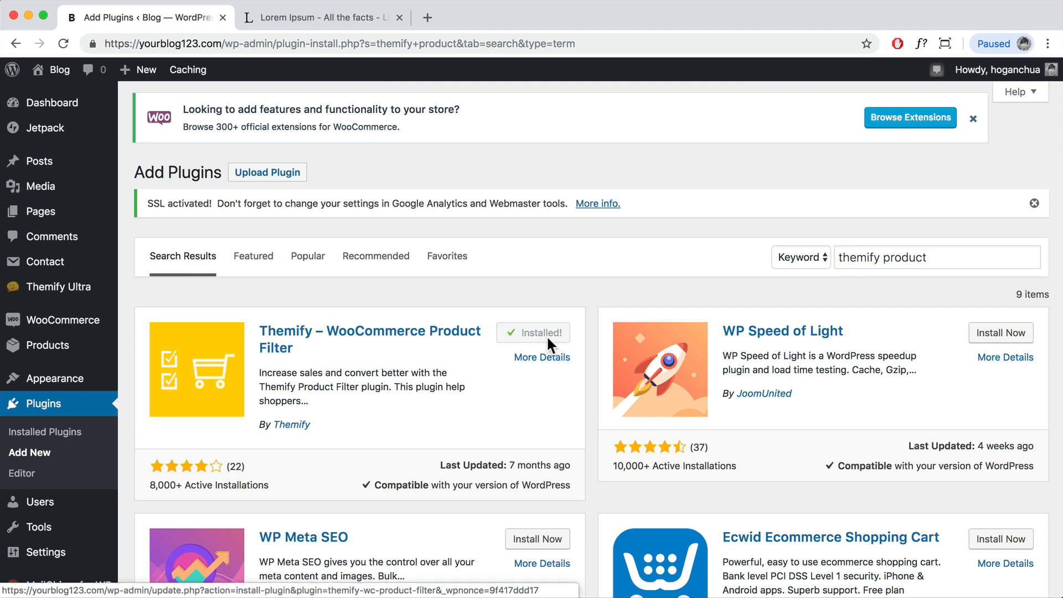
{"action": "left_click", "coordinate": [545, 338]}
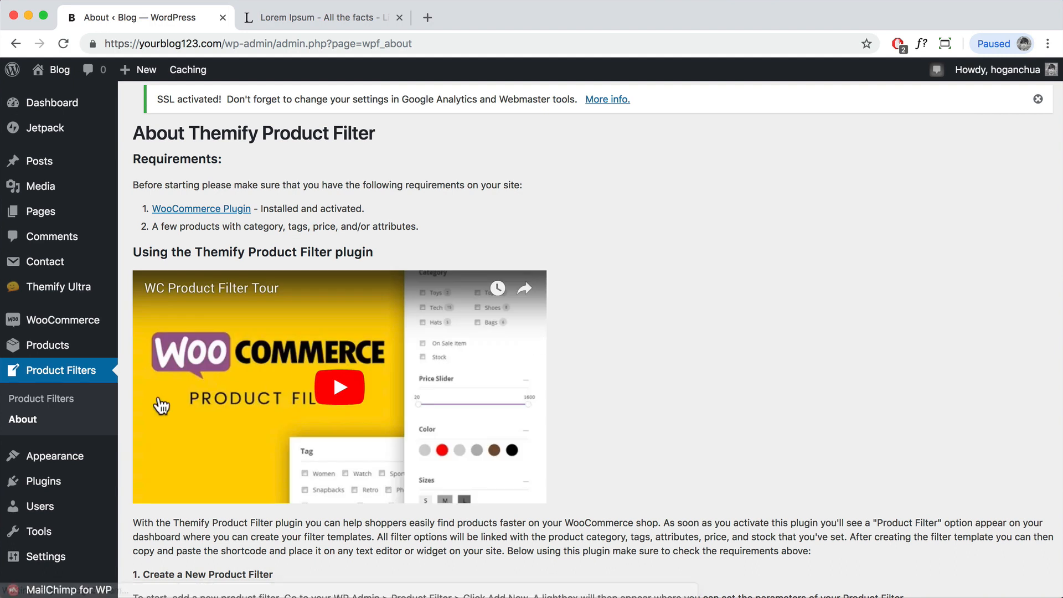
{"action": "left_click", "coordinate": [43, 489]}
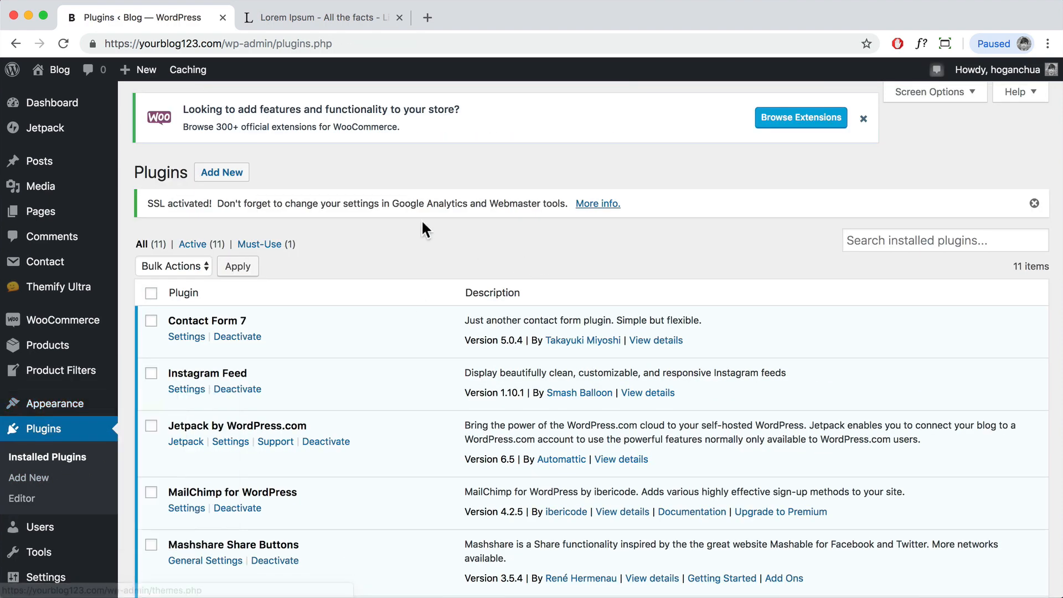
Step: Upload builder-woocommerce.zip as a new plugin and install Builder WooCommerce 1.2.6
{"action": "left_click", "coordinate": [222, 176]}
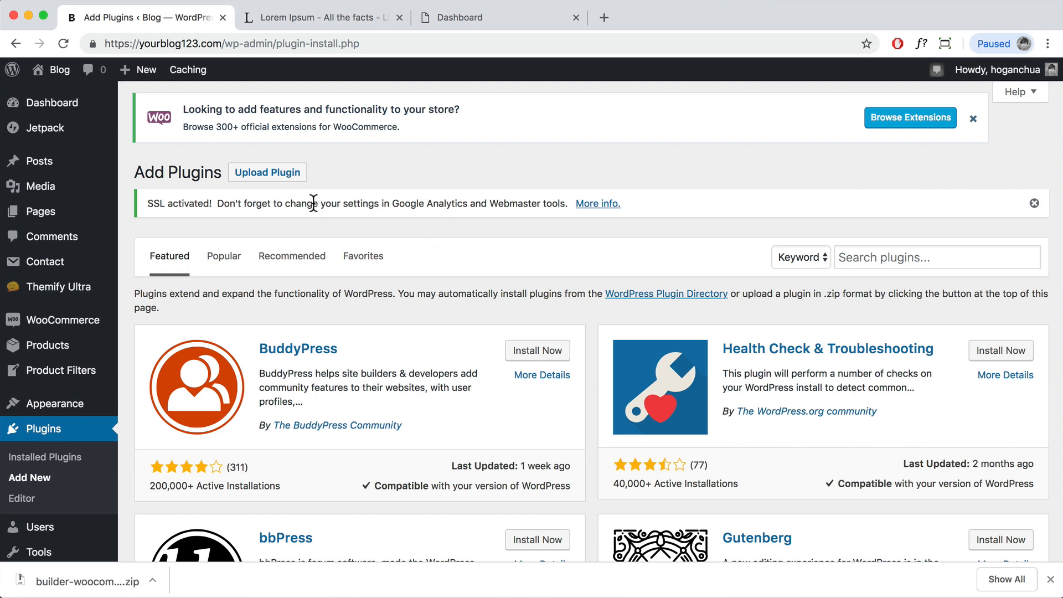
{"action": "left_click", "coordinate": [284, 179]}
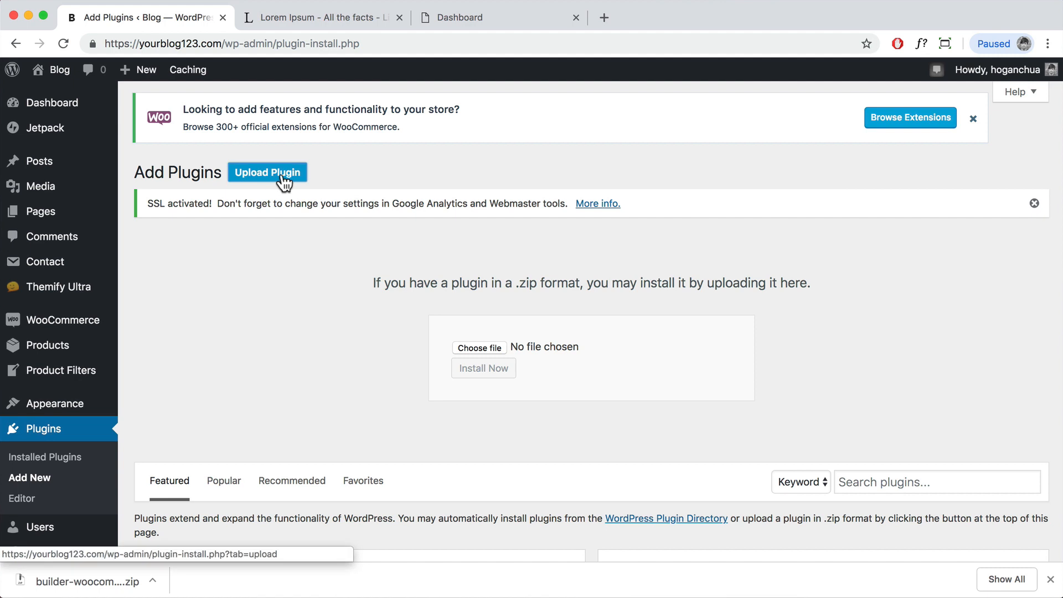
{"action": "left_click", "coordinate": [495, 348]}
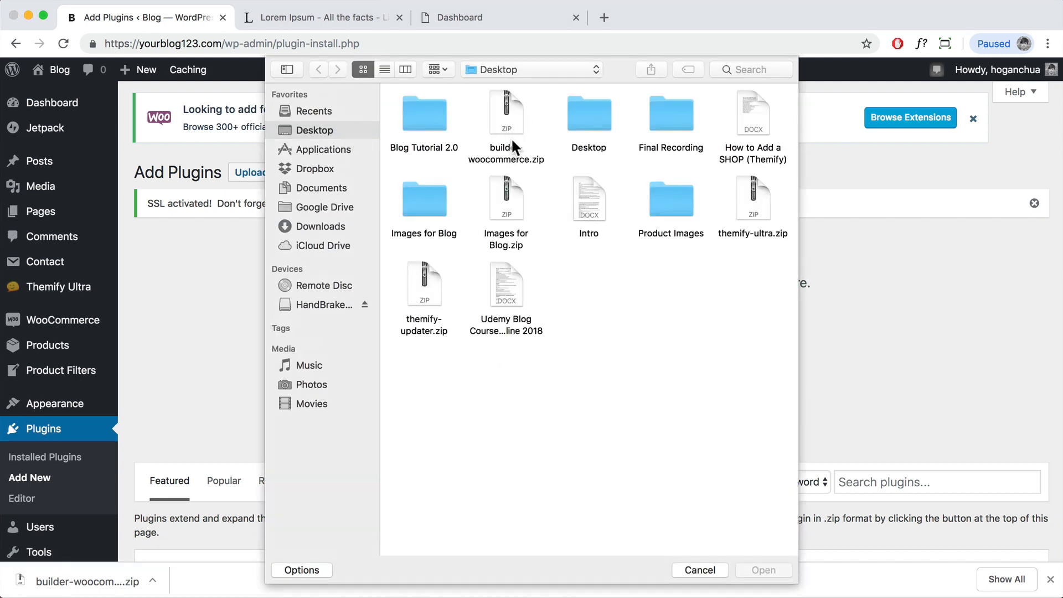
{"action": "left_click", "coordinate": [493, 158]}
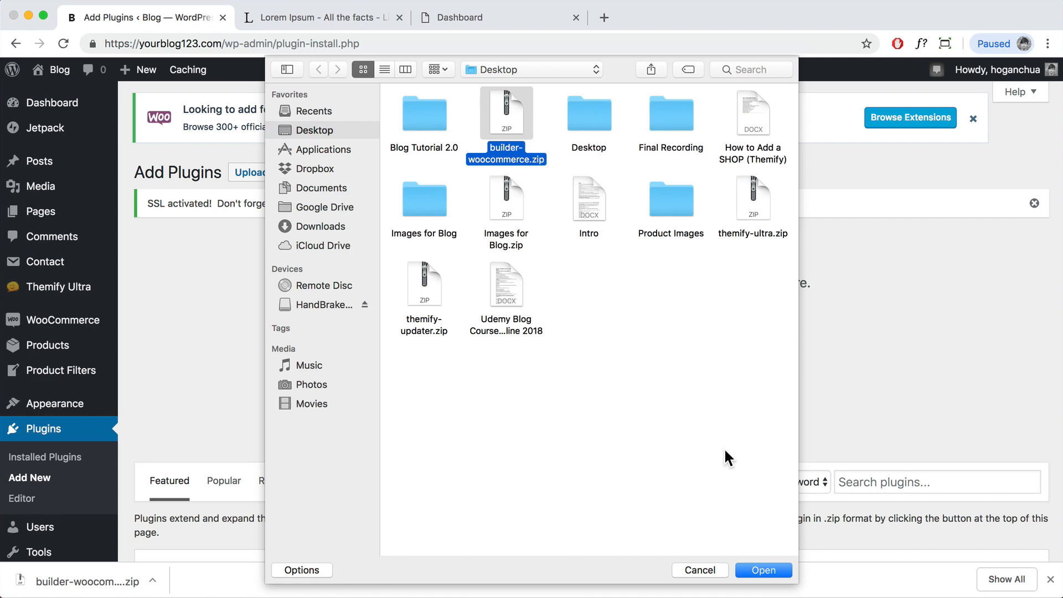
{"action": "left_click", "coordinate": [762, 570]}
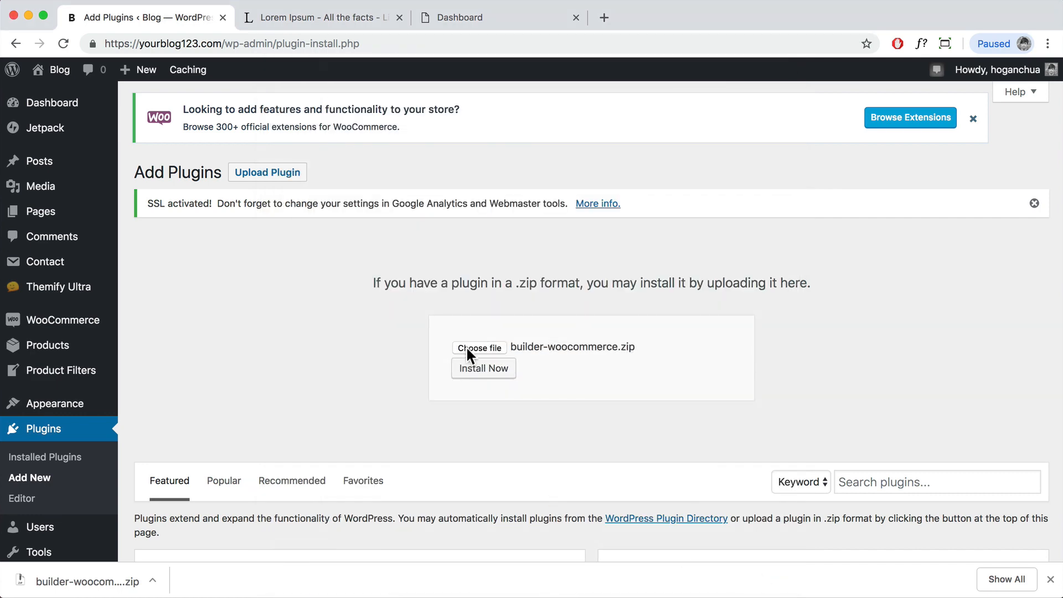
{"action": "left_click", "coordinate": [473, 369]}
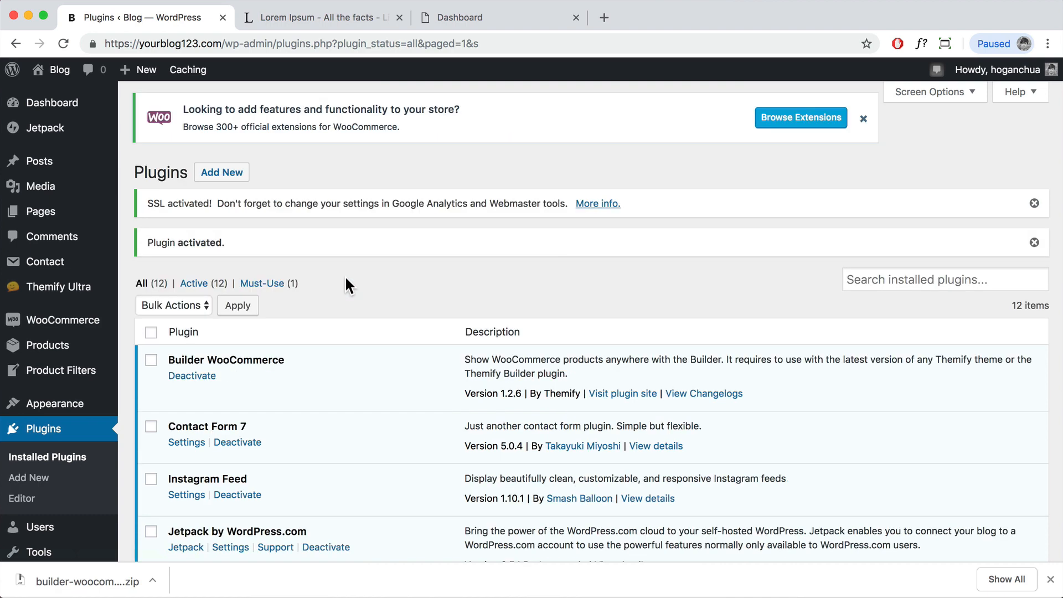
{"action": "scroll", "coordinate": [394, 293], "scroll_direction": "down", "scroll_amount": 5}
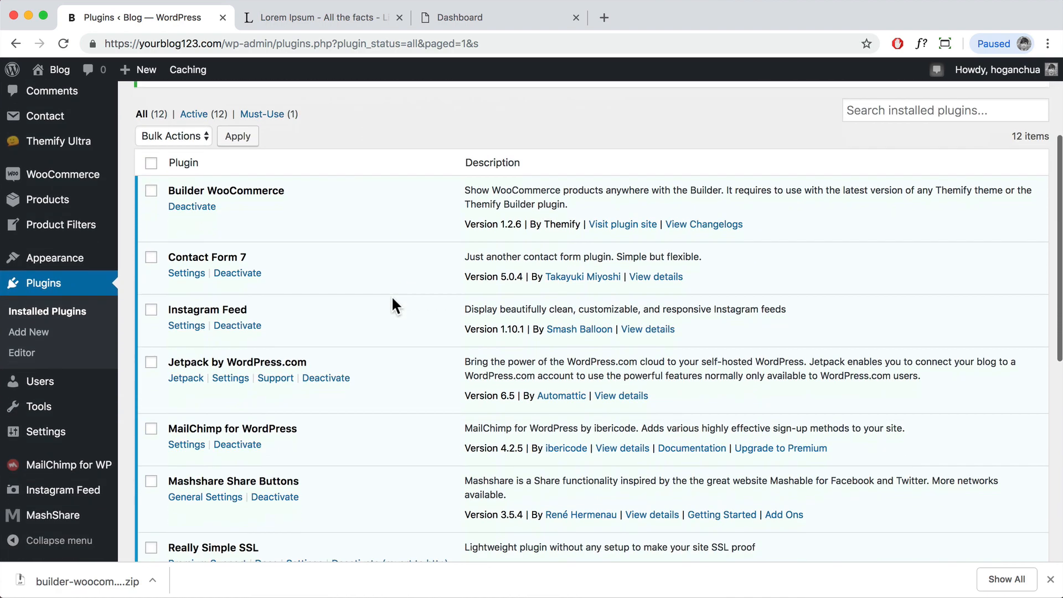
{"action": "scroll", "coordinate": [390, 295], "scroll_direction": "up", "scroll_amount": 5}
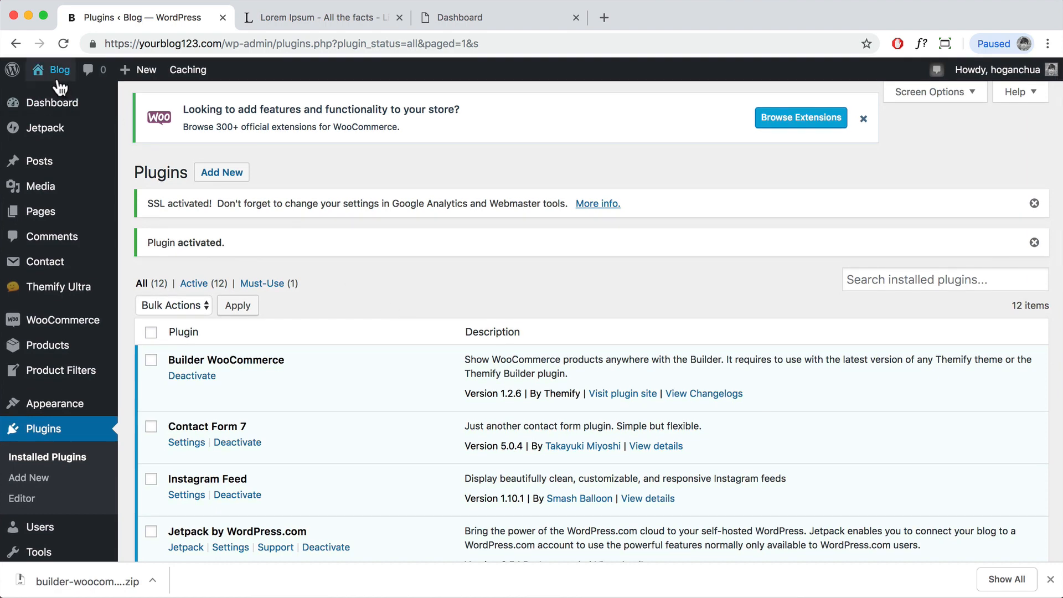
Step: Open the live site in a new tab and view its empty Shop page
{"action": "right_click", "coordinate": [49, 95]}
{"action": "left_click", "coordinate": [110, 102]}
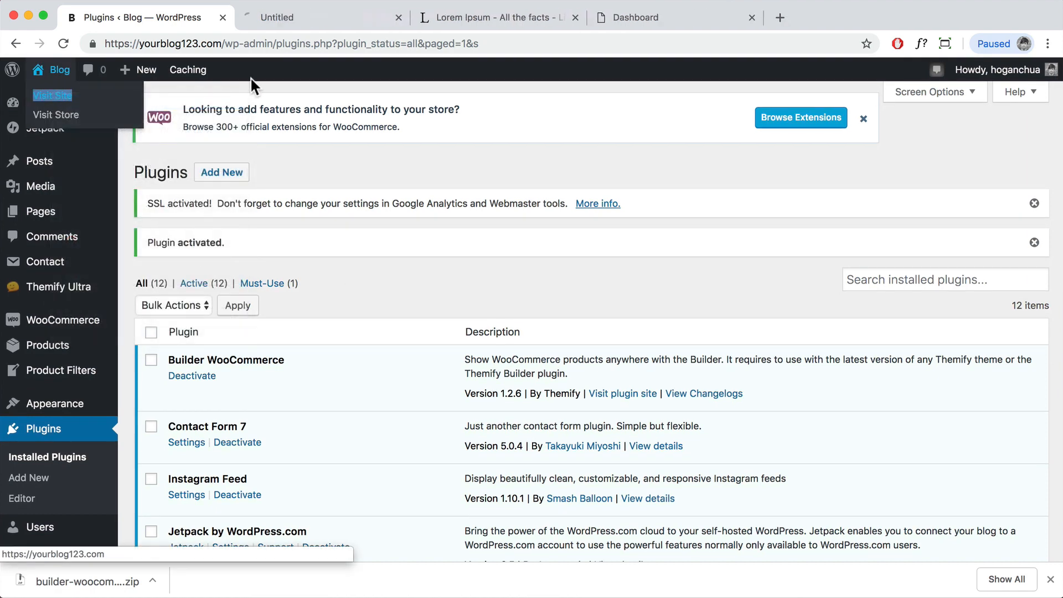
{"action": "left_click", "coordinate": [302, 21]}
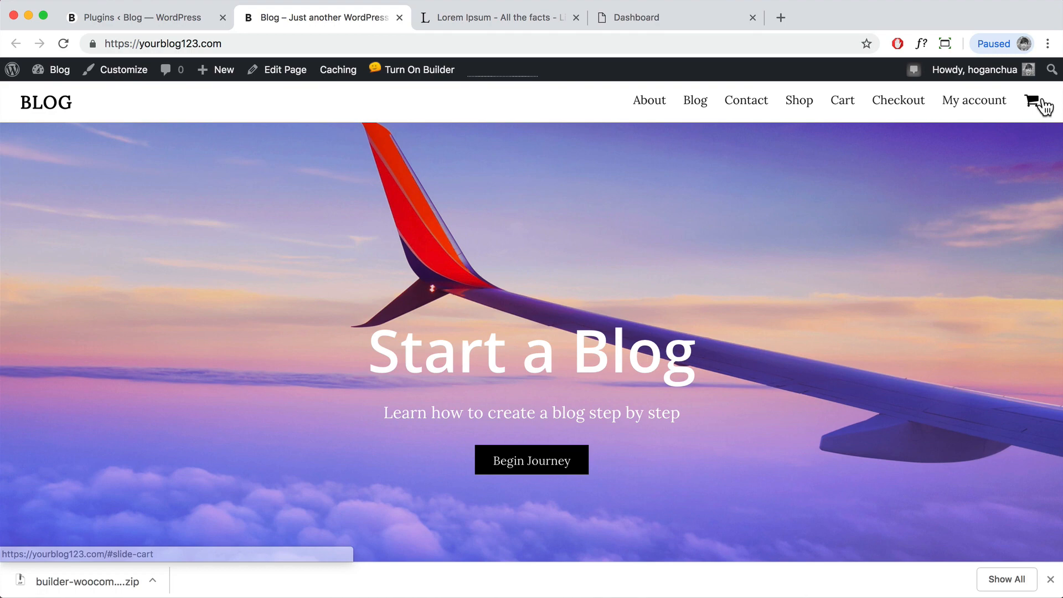
{"action": "left_click", "coordinate": [797, 107]}
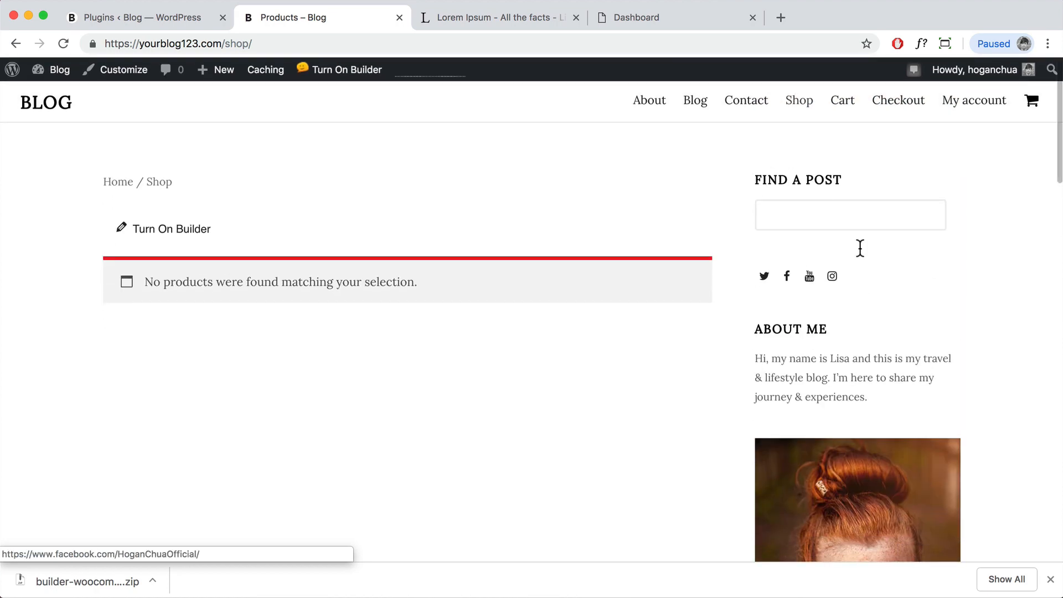
{"action": "scroll", "coordinate": [875, 341], "scroll_direction": "down", "scroll_amount": 4}
{"action": "scroll", "coordinate": [832, 363], "scroll_direction": "up", "scroll_amount": 4}
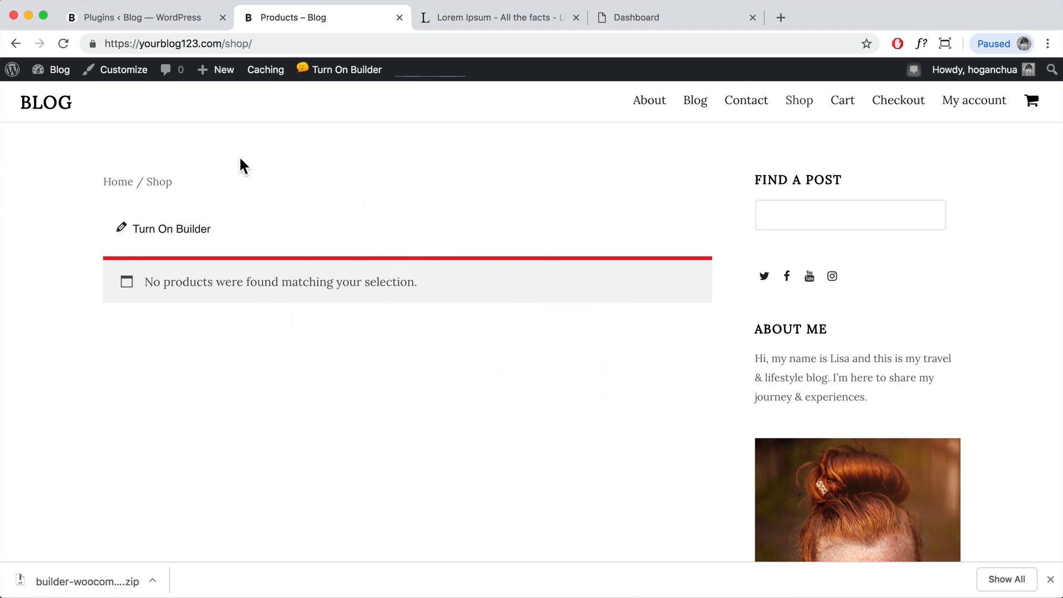
Step: From the empty Products list, choose 'Create your first product!' to open Add new product
{"action": "mouse_move", "coordinate": [49, 75]}
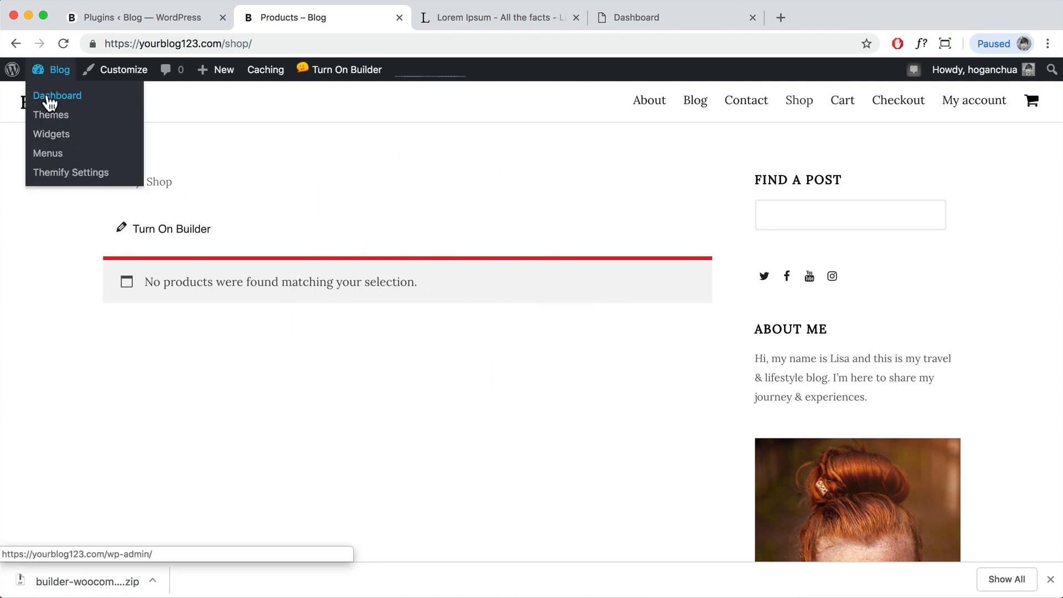
{"action": "left_click", "coordinate": [49, 97]}
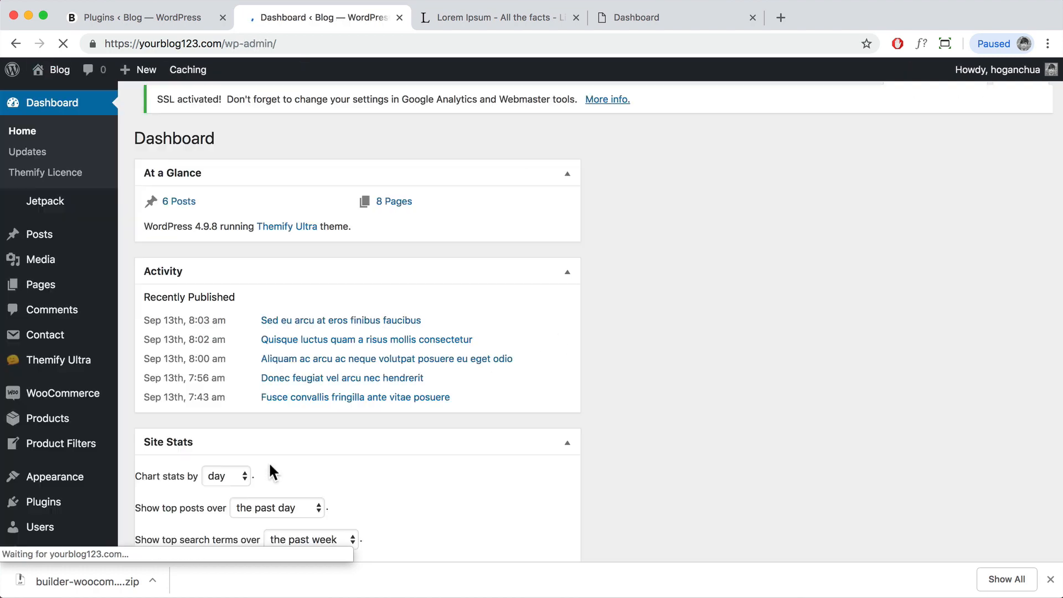
{"action": "scroll", "coordinate": [147, 310], "scroll_direction": "down", "scroll_amount": 2}
{"action": "mouse_move", "coordinate": [97, 354]}
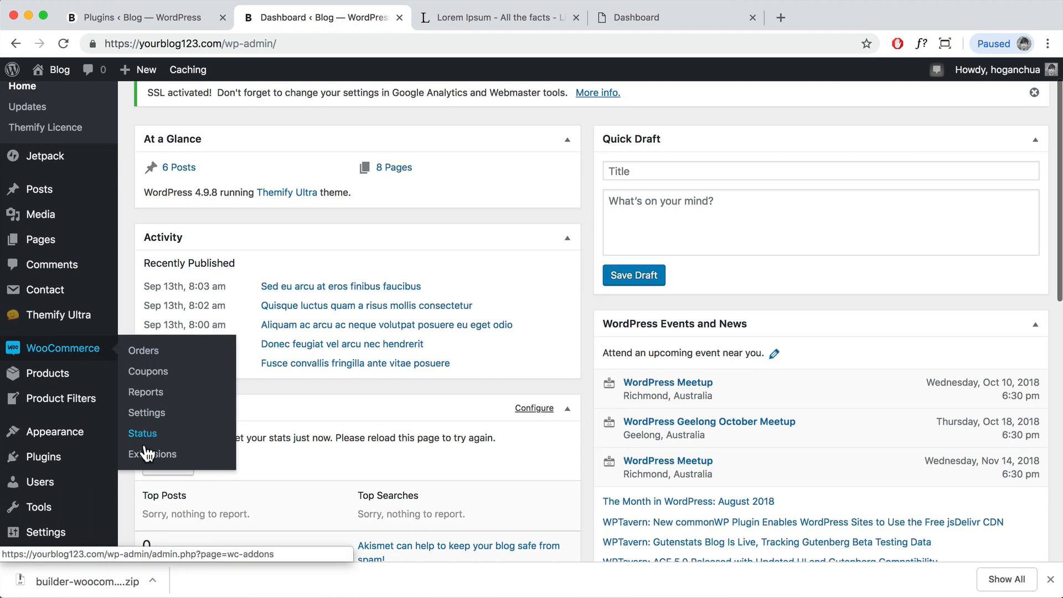
{"action": "left_click", "coordinate": [62, 382]}
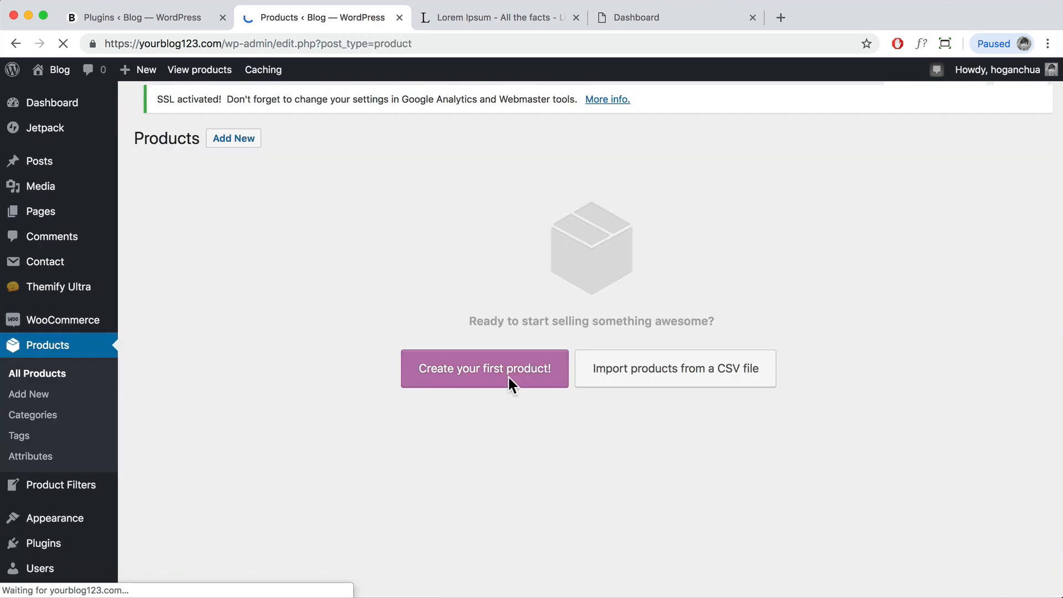
{"action": "left_click", "coordinate": [482, 371]}
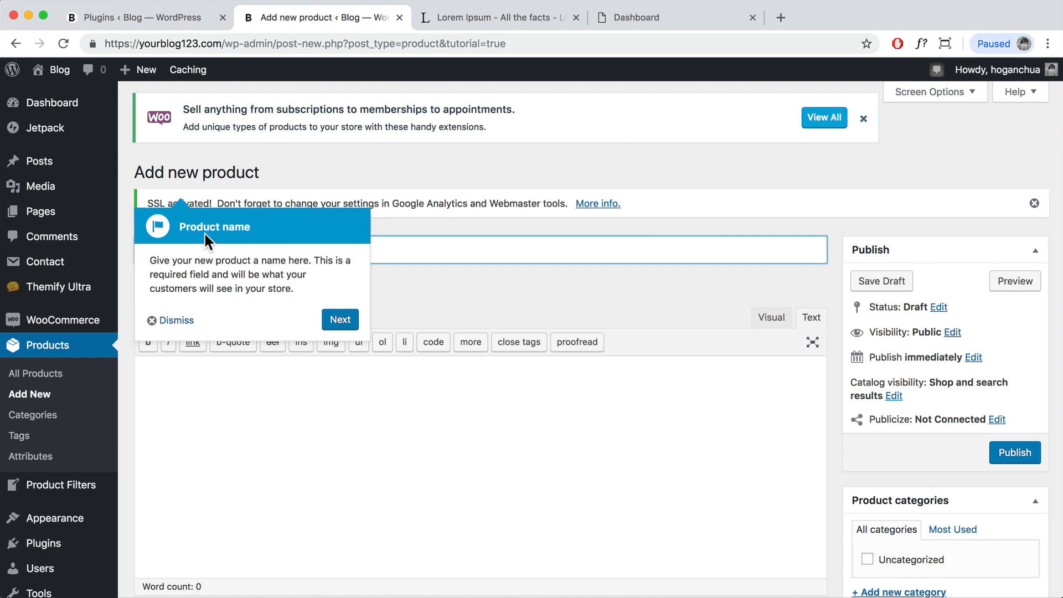
Step: Dismiss the tip and title the new product 'eBook' so it saves as a draft
{"action": "left_click", "coordinate": [164, 322]}
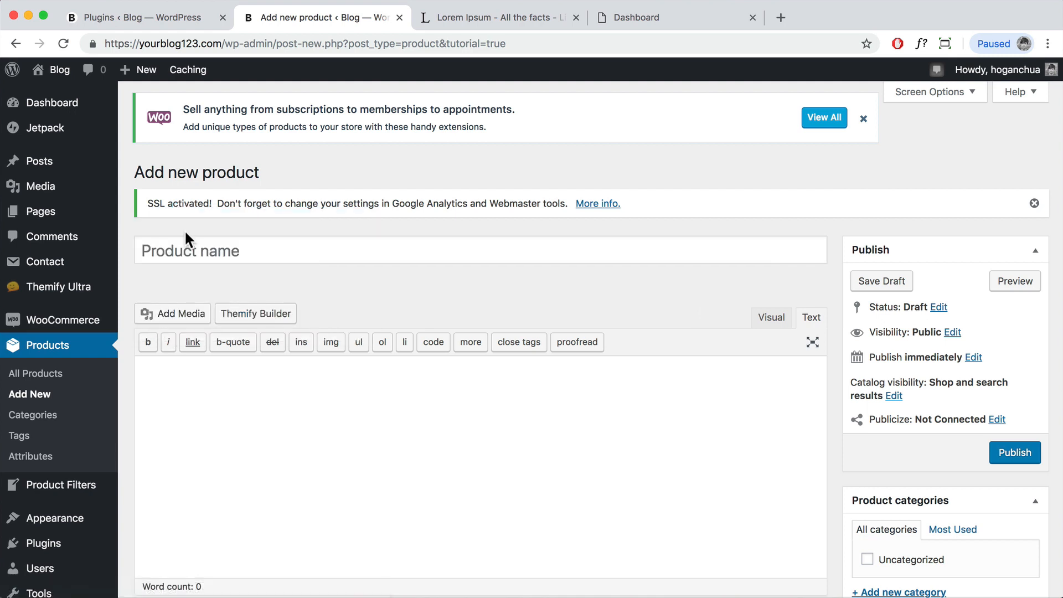
{"action": "left_click", "coordinate": [186, 250]}
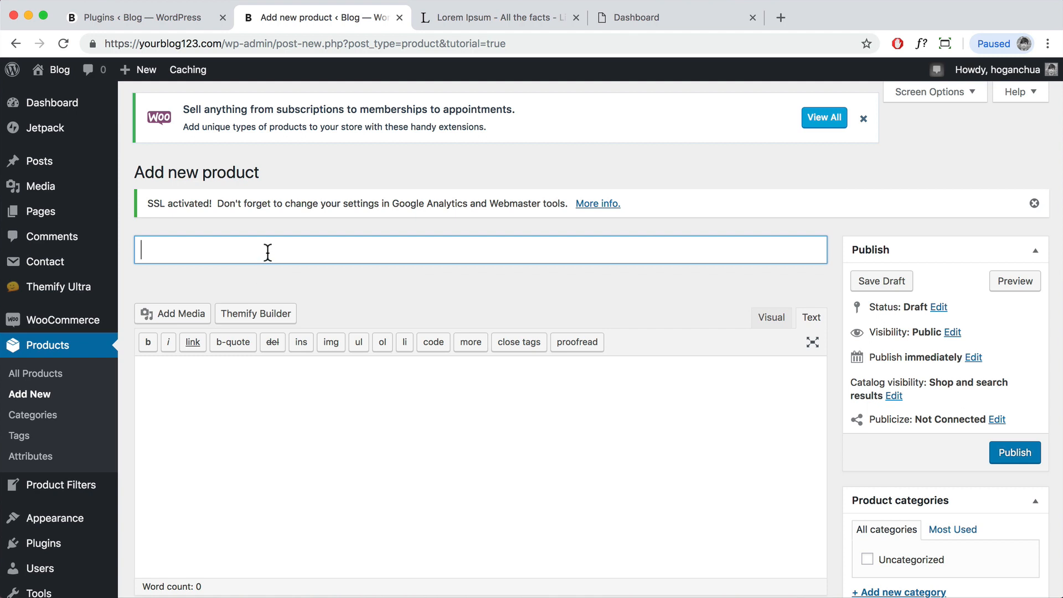
{"action": "type", "text": "eBook"}
{"action": "scroll", "coordinate": [268, 356], "scroll_direction": "down", "scroll_amount": 2}
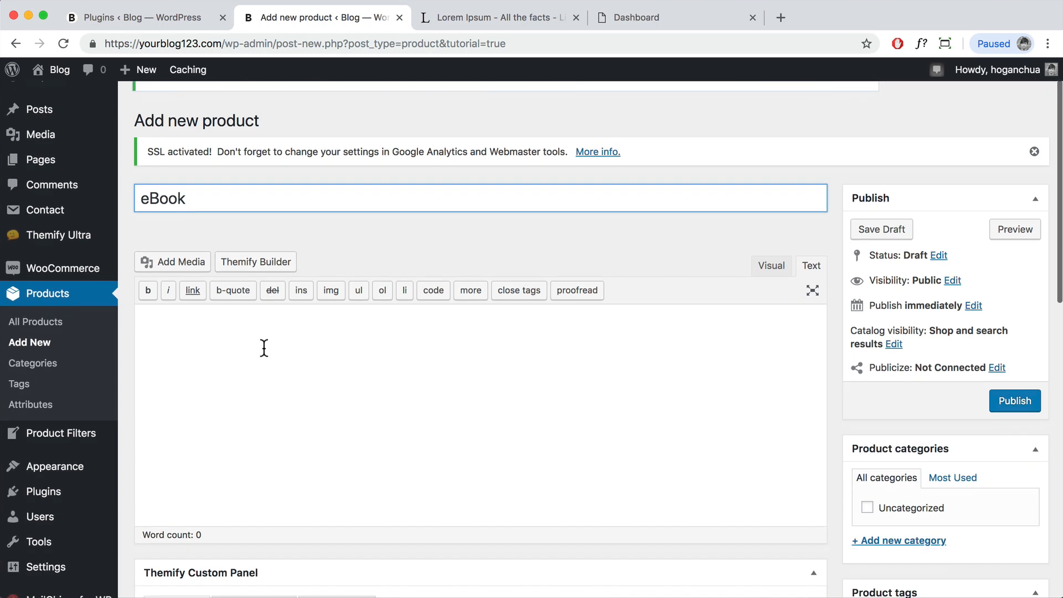
{"action": "left_click", "coordinate": [261, 348]}
{"action": "scroll", "coordinate": [312, 337], "scroll_direction": "down", "scroll_amount": 1}
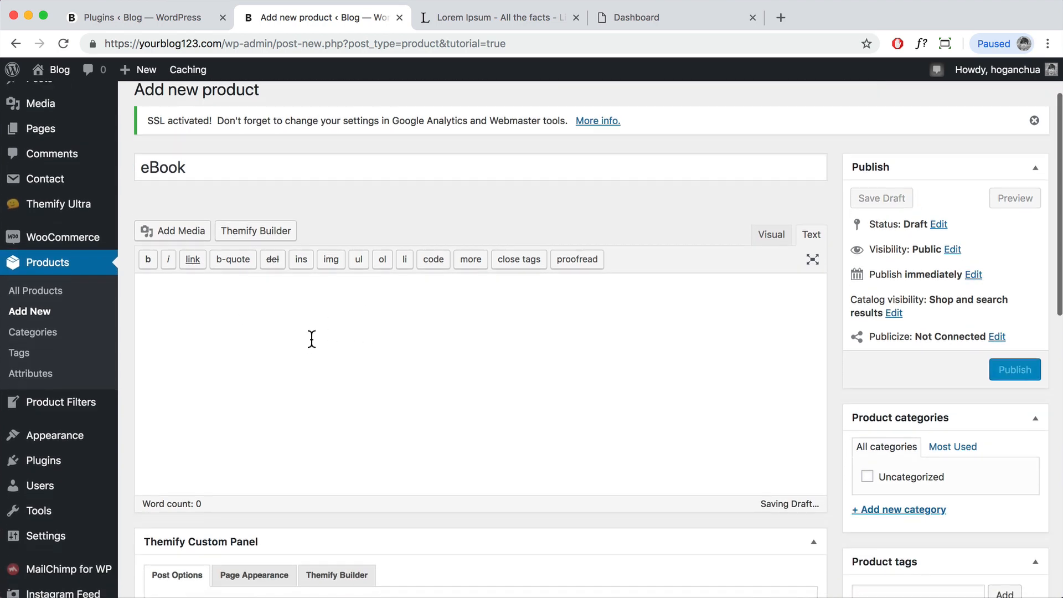
{"action": "scroll", "coordinate": [245, 298], "scroll_direction": "down", "scroll_amount": 15}
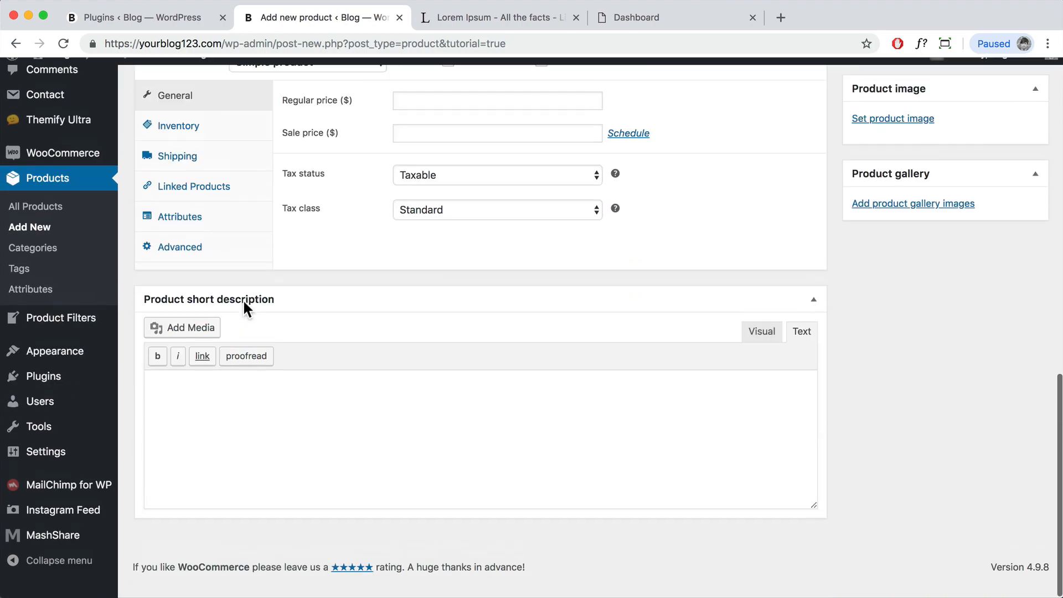
{"action": "scroll", "coordinate": [282, 347], "scroll_direction": "up", "scroll_amount": 20}
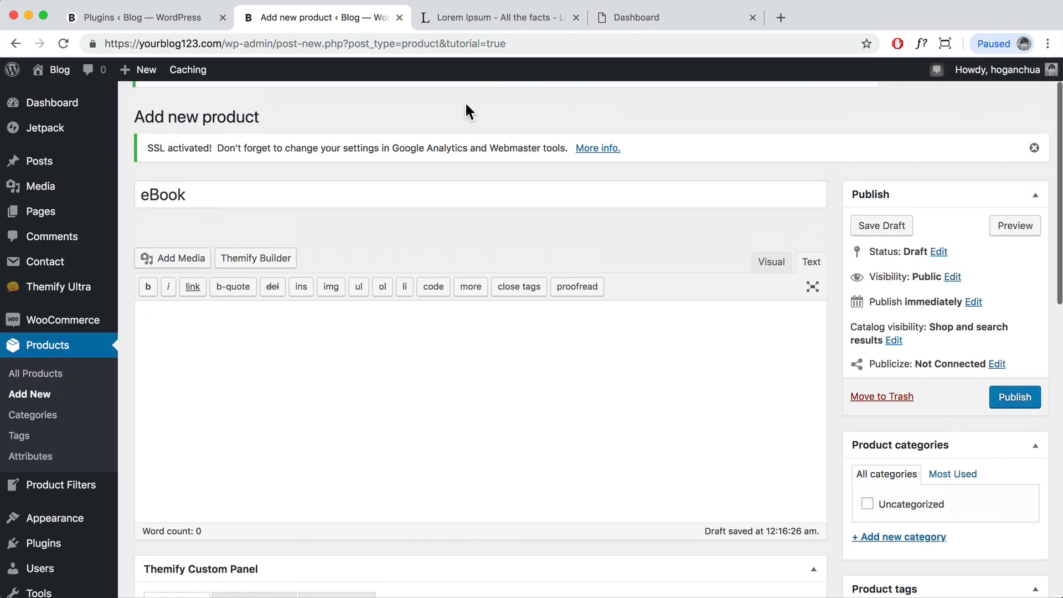
{"action": "left_click", "coordinate": [491, 16]}
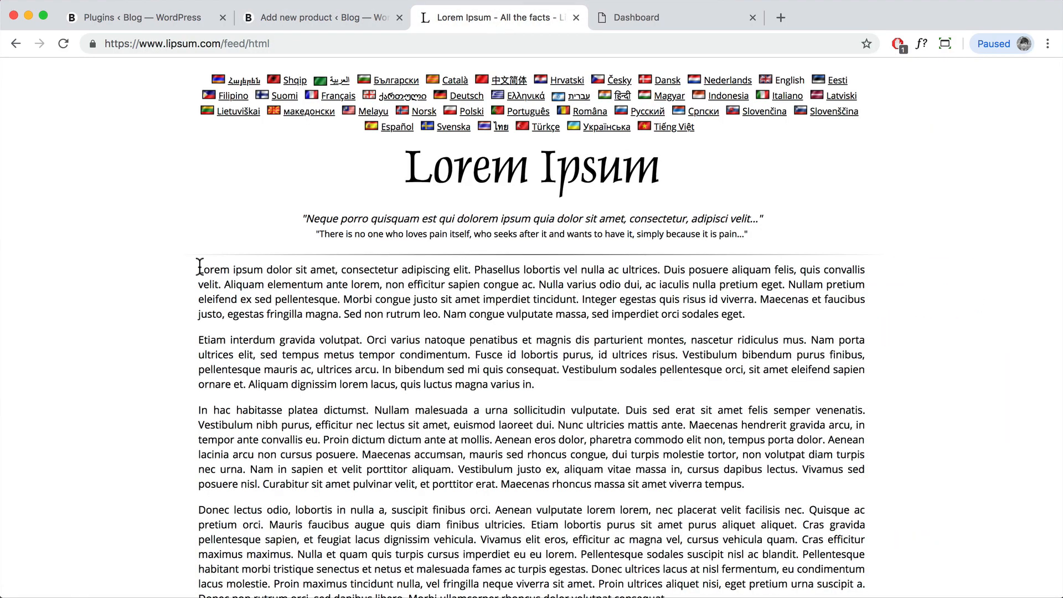
Step: Copy the first Lorem Ipsum paragraph and paste it as the eBook's description
{"action": "left_click_drag", "start_coordinate": [200, 267], "coordinate": [745, 314]}
{"action": "key", "text": "super+c"}
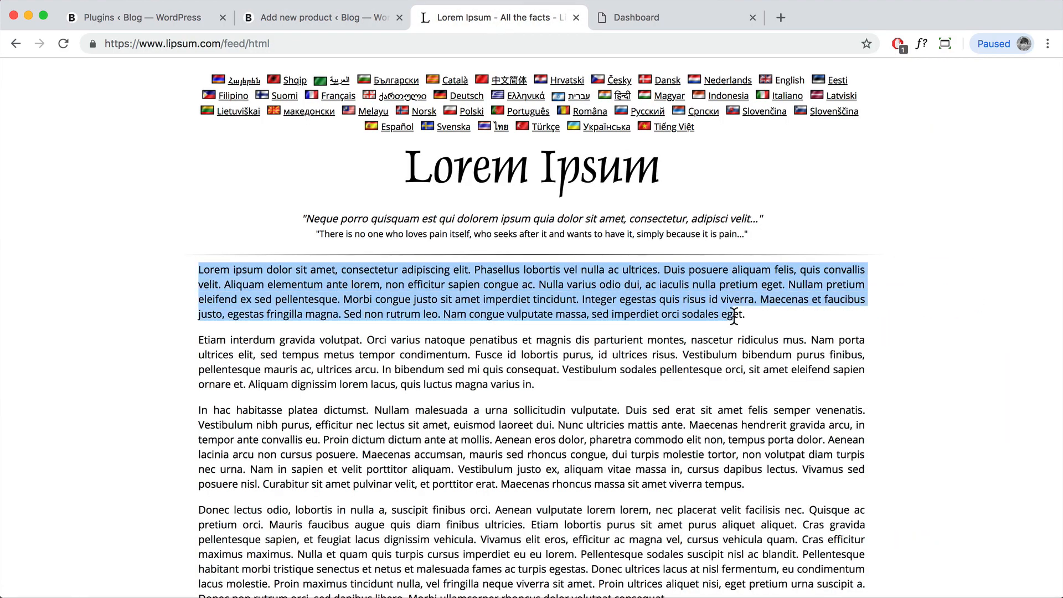
{"action": "left_click", "coordinate": [335, 15]}
{"action": "left_click", "coordinate": [216, 316]}
{"action": "key", "text": "super+v"}
{"action": "scroll", "coordinate": [306, 351], "scroll_direction": "down", "scroll_amount": 10}
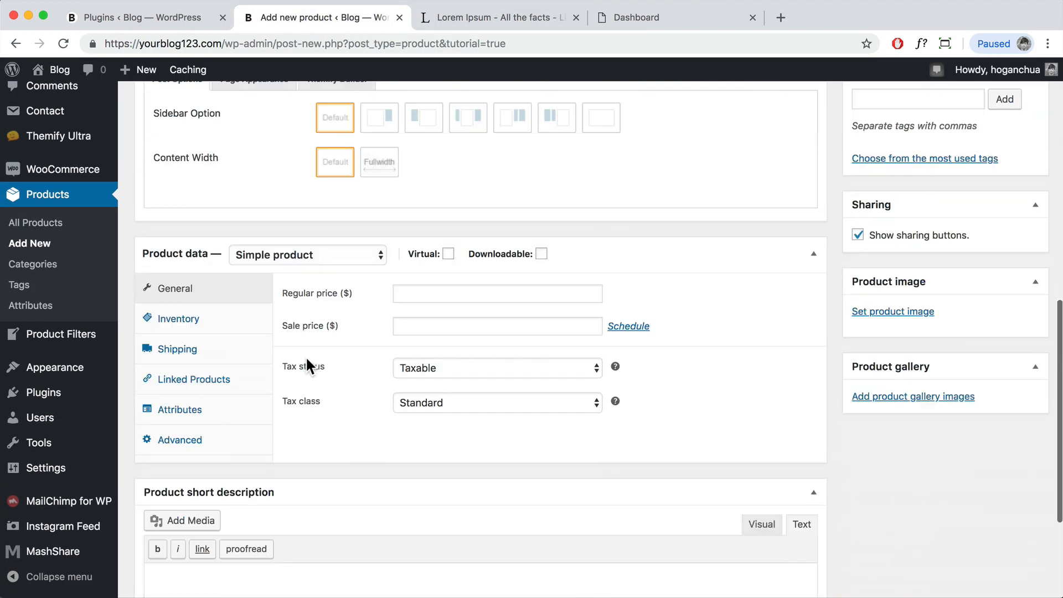
{"action": "scroll", "coordinate": [308, 366], "scroll_direction": "down", "scroll_amount": 5}
Step: Paste the paragraph into the short description and delete everything from 'Morbi' onward
{"action": "left_click", "coordinate": [231, 435]}
{"action": "key", "text": "super+v"}
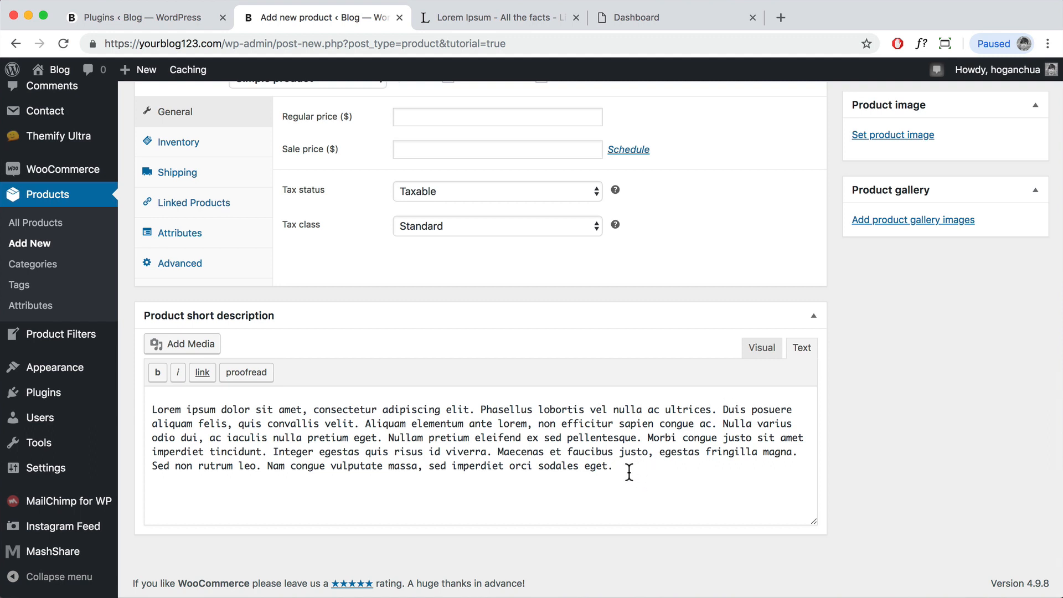
{"action": "scroll", "coordinate": [366, 394], "scroll_direction": "up", "scroll_amount": 4}
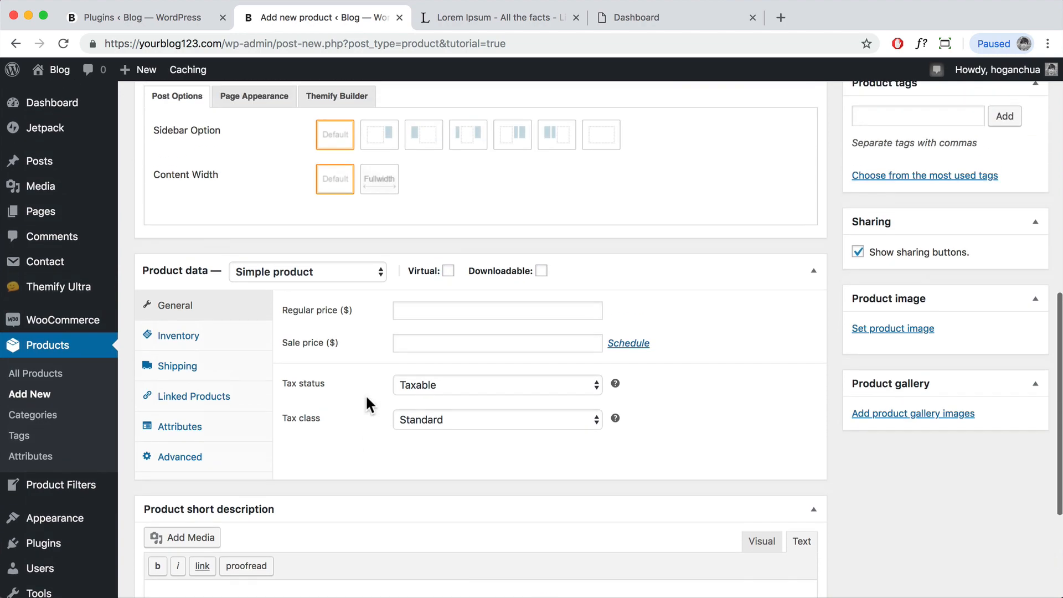
{"action": "scroll", "coordinate": [366, 394], "scroll_direction": "down", "scroll_amount": 4}
{"action": "left_click_drag", "start_coordinate": [670, 479], "coordinate": [647, 441]}
{"action": "key", "text": "BackSpace"}
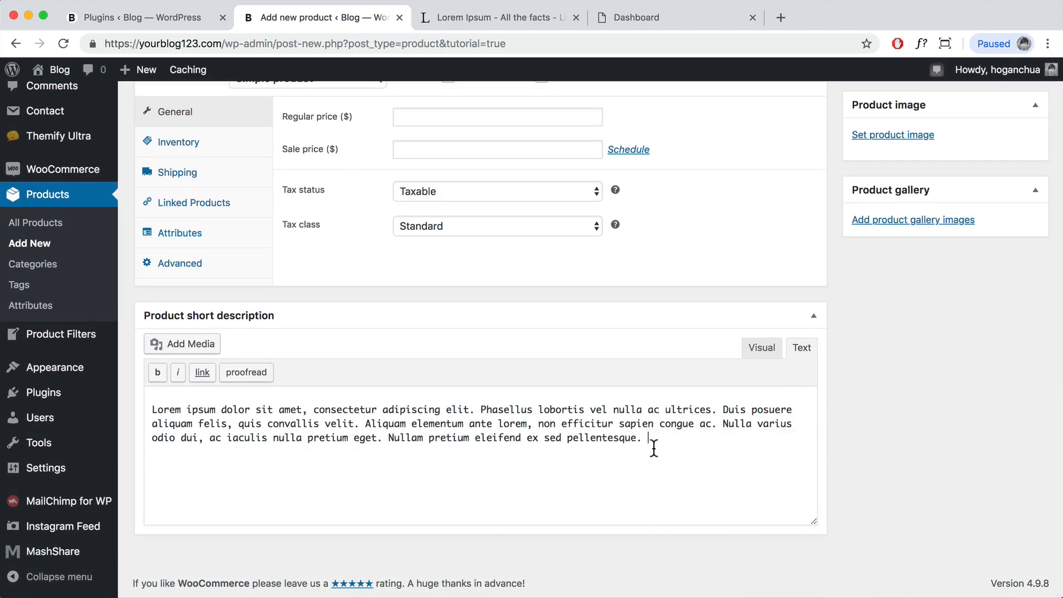
{"action": "scroll", "coordinate": [662, 450], "scroll_direction": "up", "scroll_amount": 15}
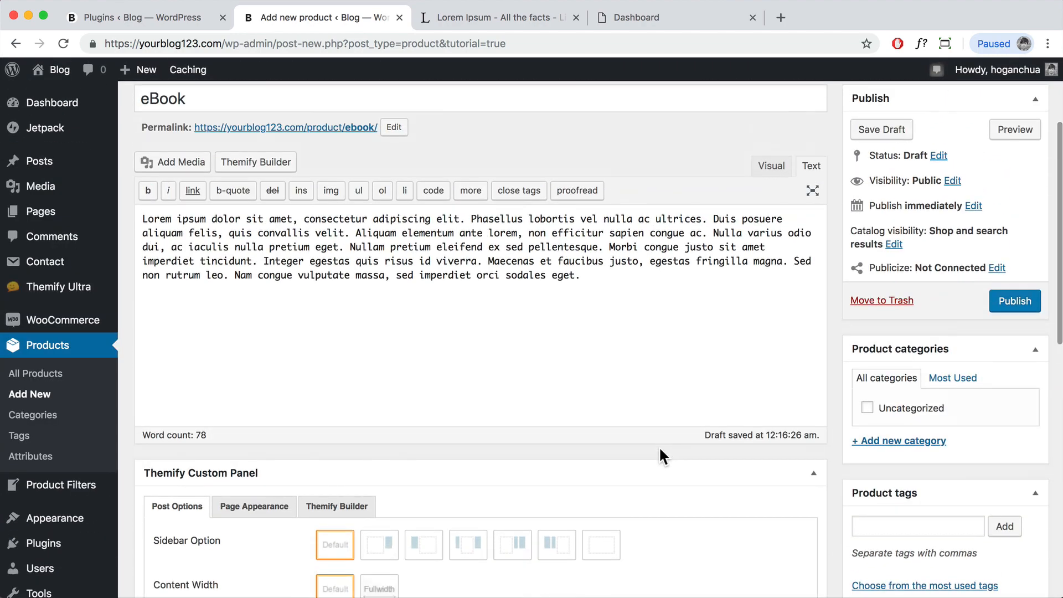
{"action": "scroll", "coordinate": [629, 379], "scroll_direction": "down", "scroll_amount": 7}
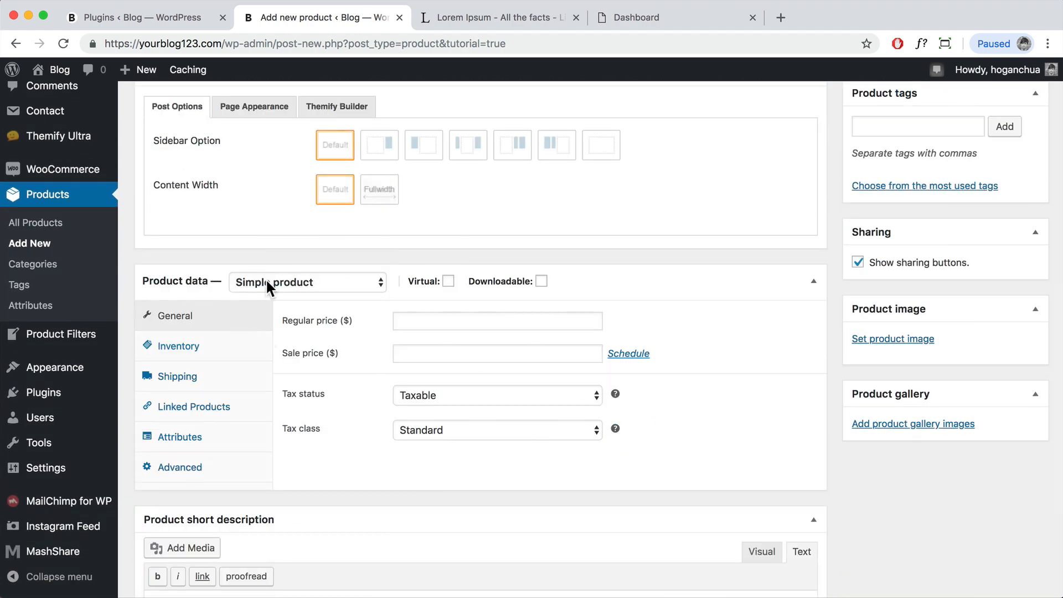
Step: Check the product type list and keep the eBook as a Simple product
{"action": "left_click", "coordinate": [264, 280]}
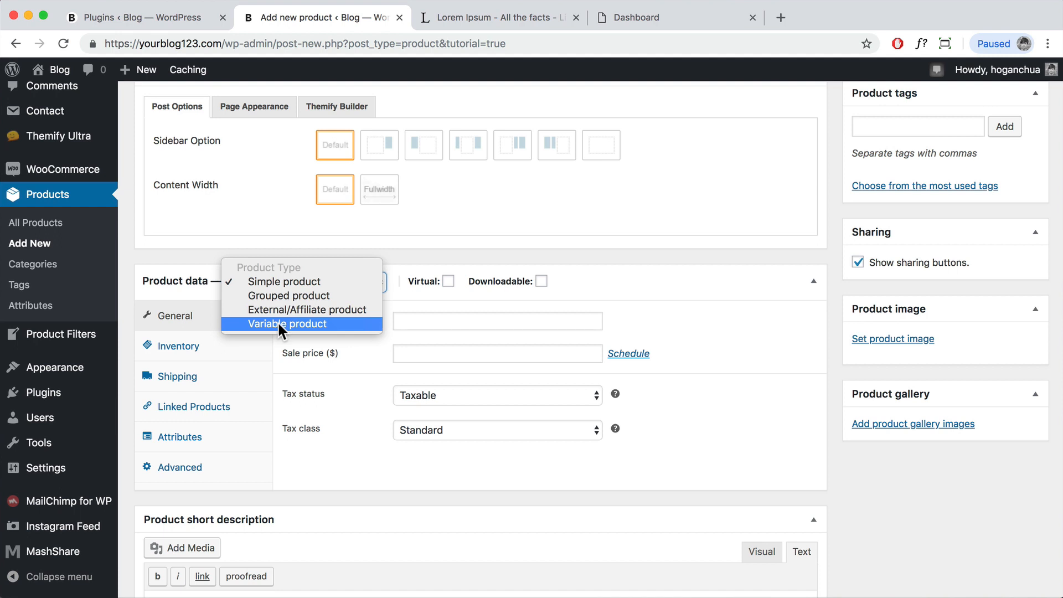
{"action": "left_click", "coordinate": [429, 257]}
{"action": "scroll", "coordinate": [430, 258], "scroll_direction": "up", "scroll_amount": 7}
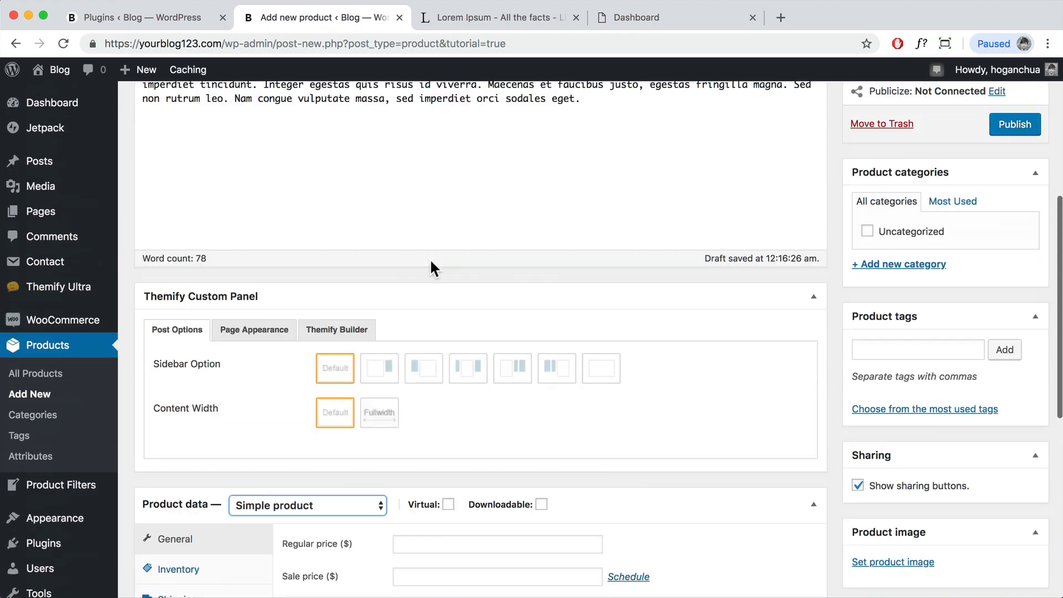
{"action": "scroll", "coordinate": [430, 260], "scroll_direction": "down", "scroll_amount": 5}
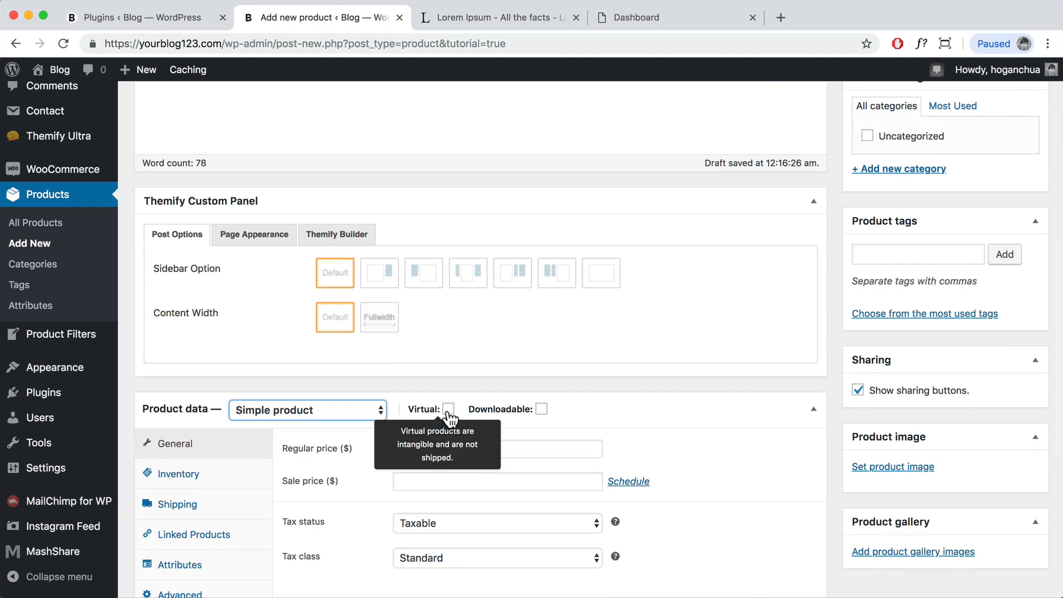
Step: Tick Virtual and Downloadable, leaving download limit Unlimited and expiry Never
{"action": "left_click", "coordinate": [448, 410]}
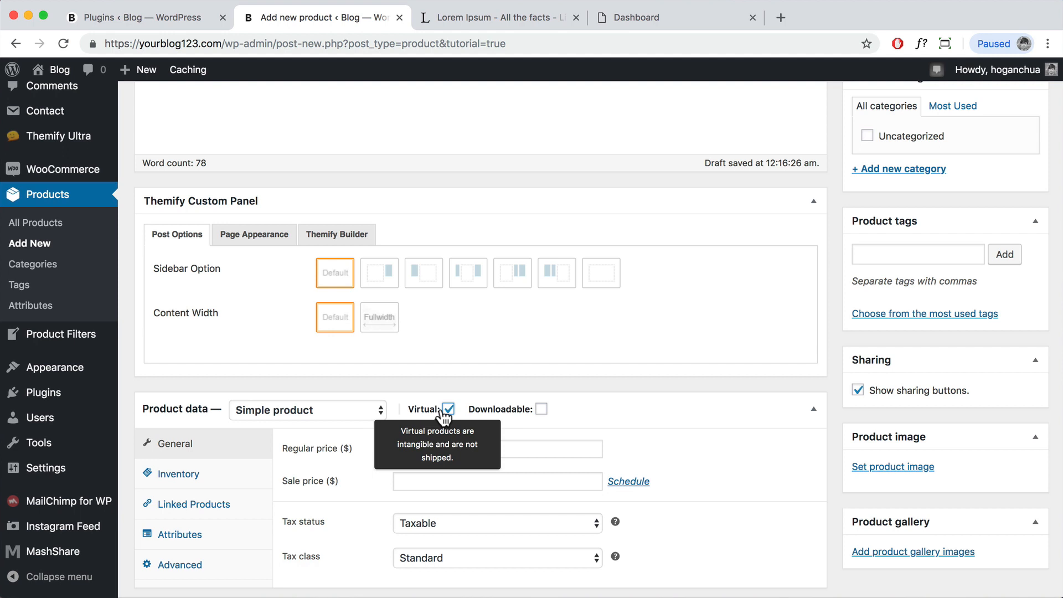
{"action": "left_click", "coordinate": [541, 408]}
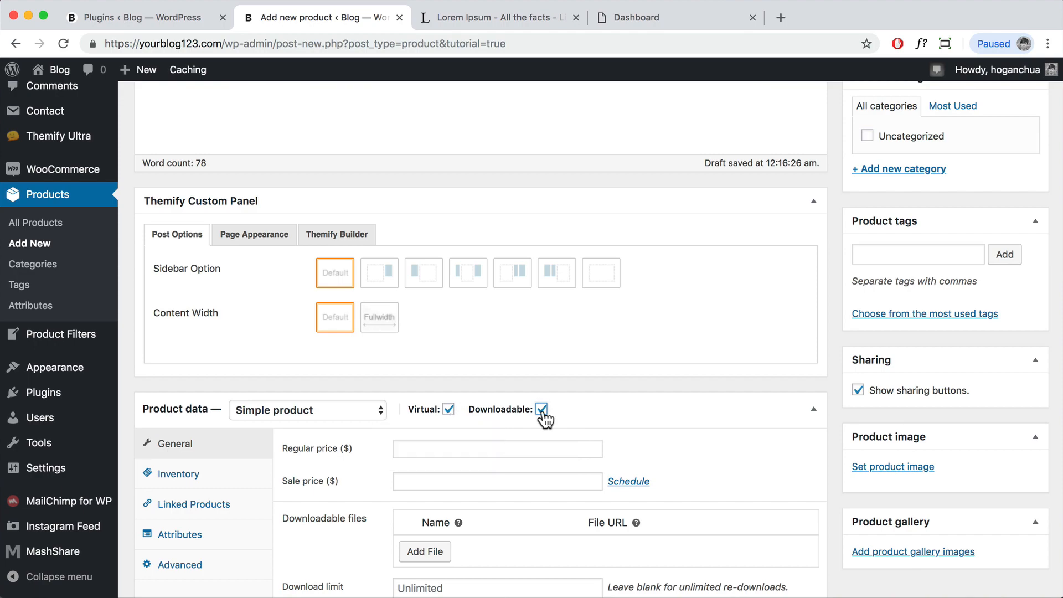
{"action": "scroll", "coordinate": [540, 413], "scroll_direction": "up", "scroll_amount": 10}
{"action": "double_click", "coordinate": [173, 250]}
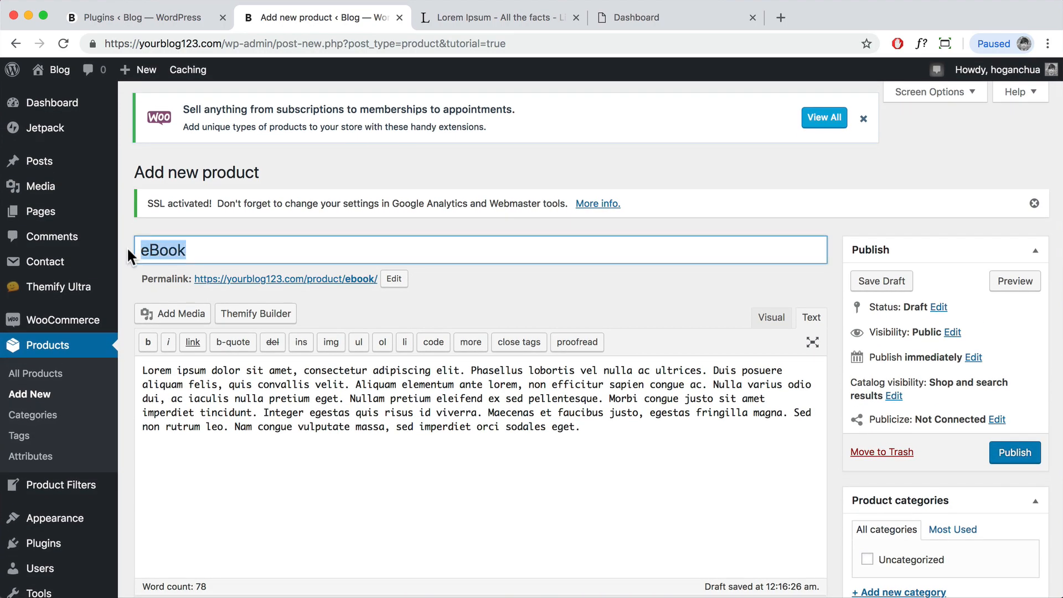
{"action": "scroll", "coordinate": [415, 375], "scroll_direction": "down", "scroll_amount": 5}
{"action": "scroll", "coordinate": [417, 384], "scroll_direction": "up", "scroll_amount": 6}
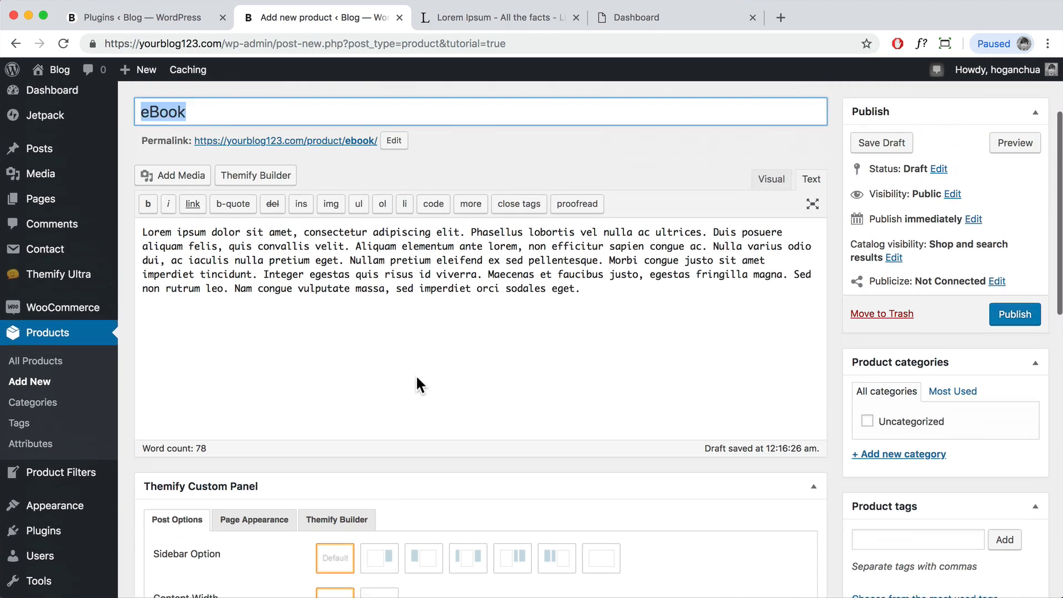
{"action": "scroll", "coordinate": [417, 384], "scroll_direction": "down", "scroll_amount": 10}
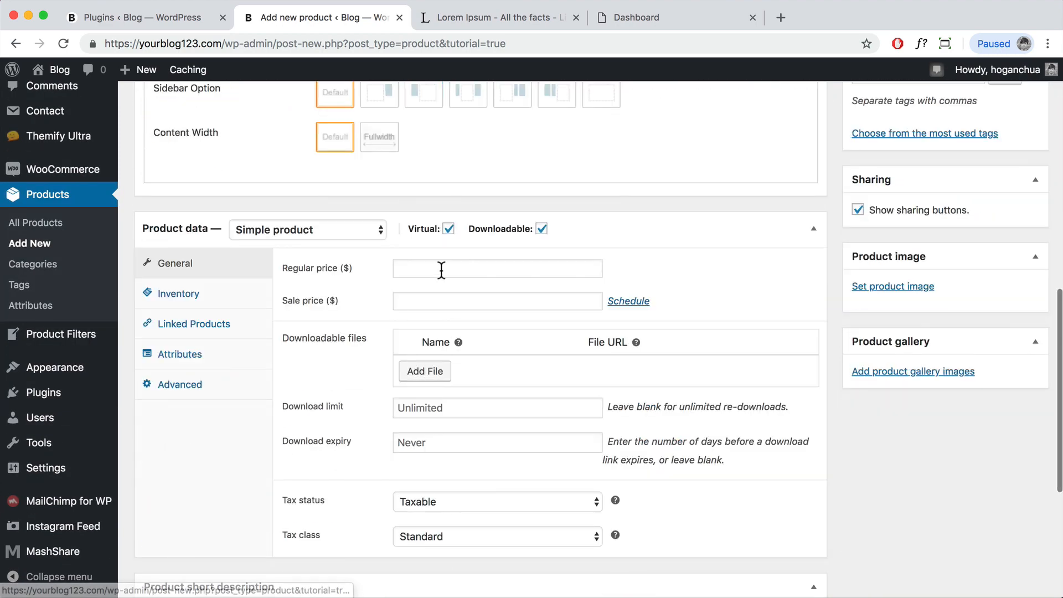
{"action": "mouse_move", "coordinate": [451, 240]}
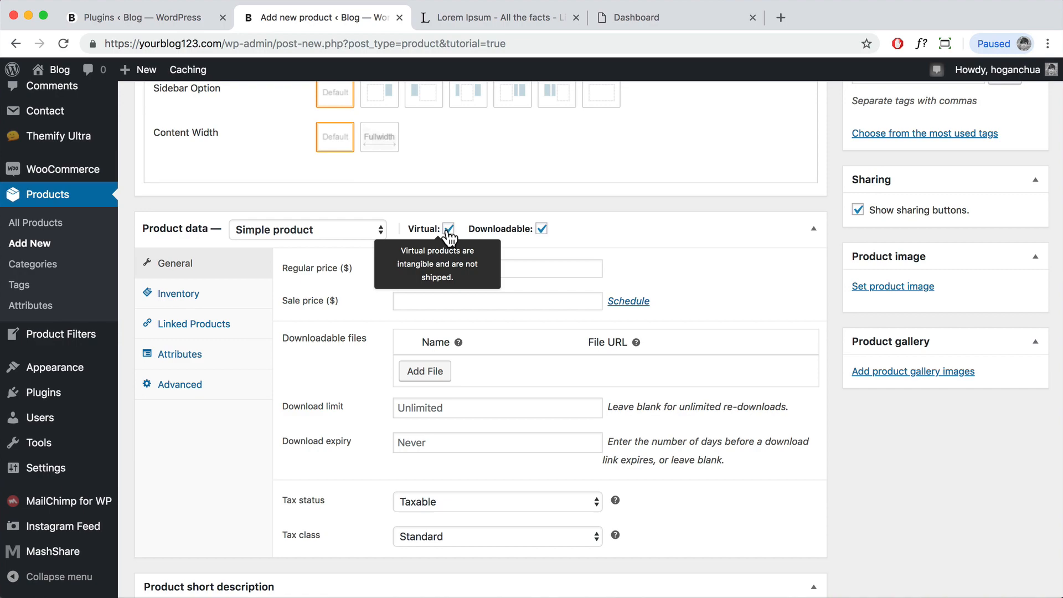
{"action": "scroll", "coordinate": [448, 236], "scroll_direction": "up", "scroll_amount": 8}
{"action": "scroll", "coordinate": [230, 191], "scroll_direction": "up", "scroll_amount": 2}
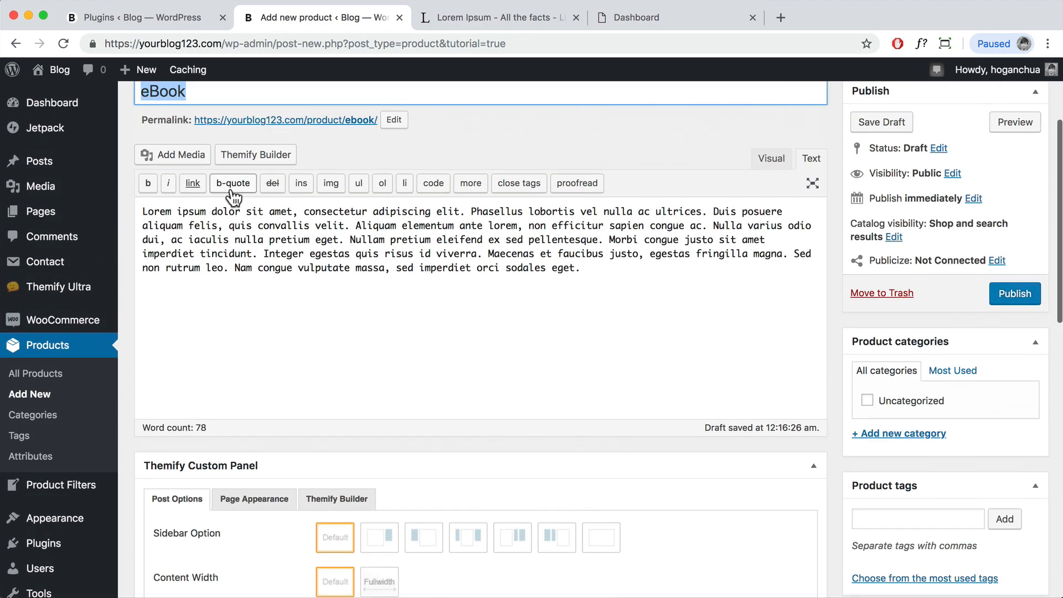
{"action": "scroll", "coordinate": [305, 233], "scroll_direction": "down", "scroll_amount": 6}
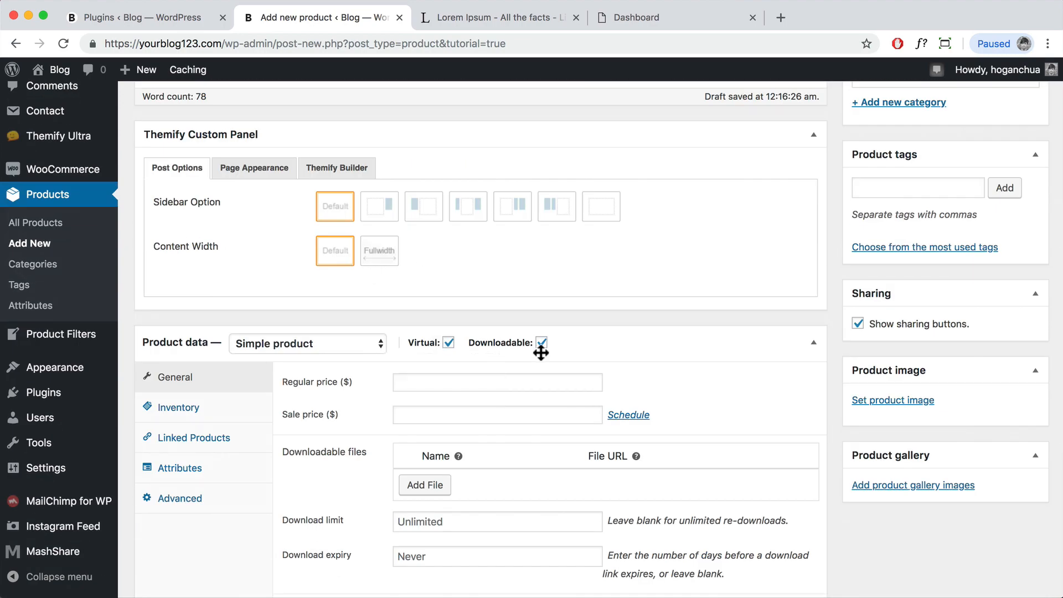
Step: Enter a regular price of 29 and a sale price of 19 in Product data > General
{"action": "left_click", "coordinate": [474, 381]}
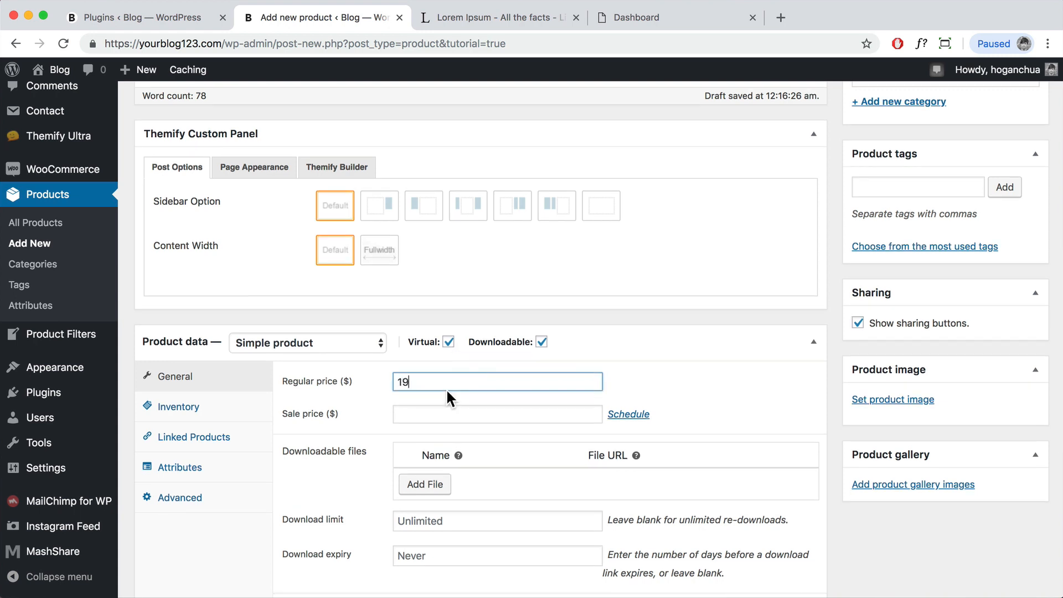
{"action": "left_click", "coordinate": [417, 415]}
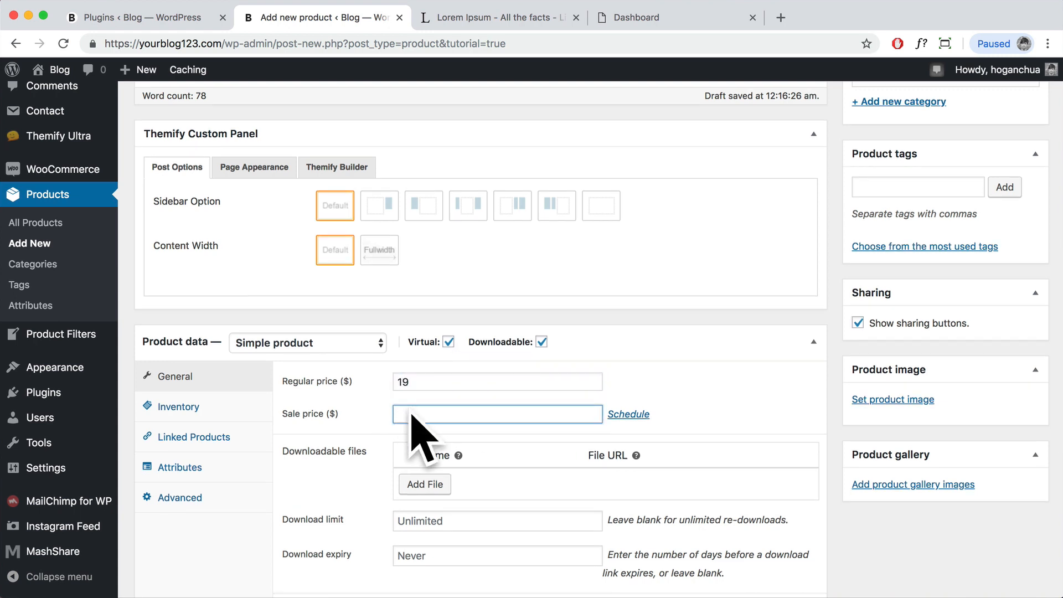
{"action": "double_click", "coordinate": [407, 382]}
{"action": "type", "text": "29"}
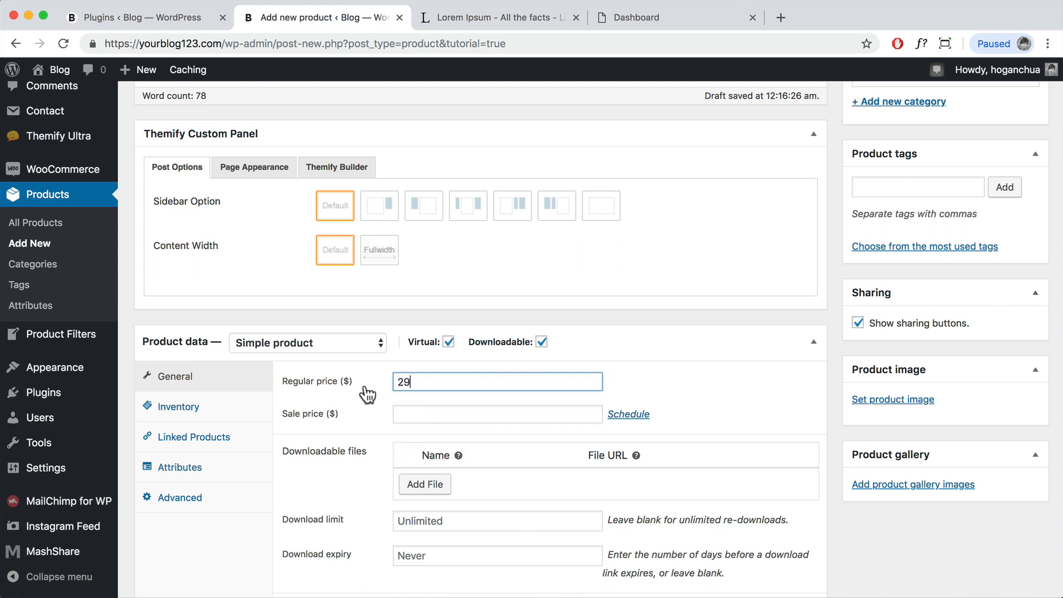
{"action": "left_click", "coordinate": [423, 416]}
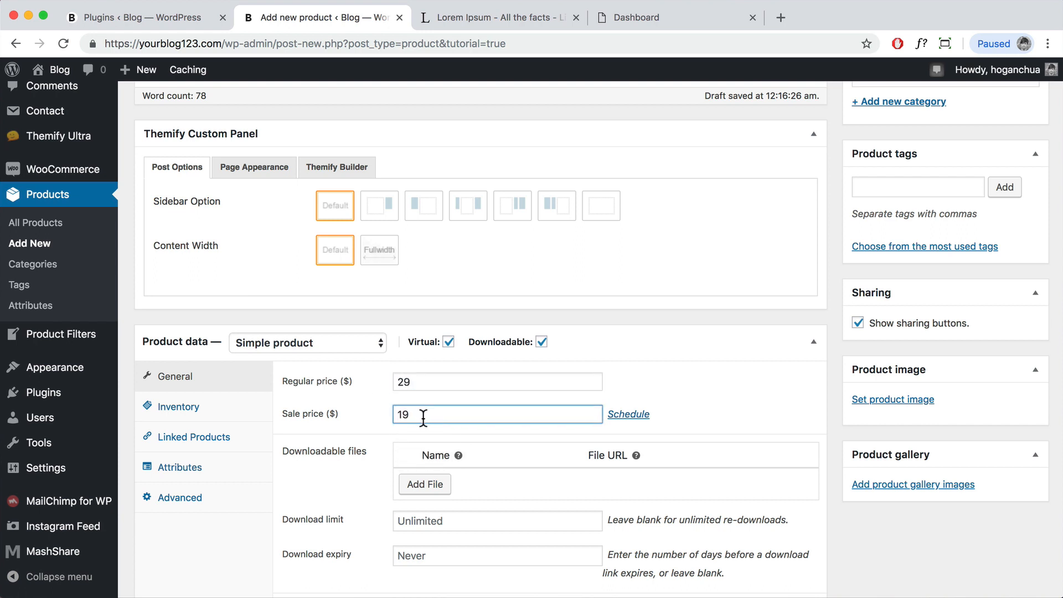
{"action": "scroll", "coordinate": [489, 410], "scroll_direction": "down", "scroll_amount": 1}
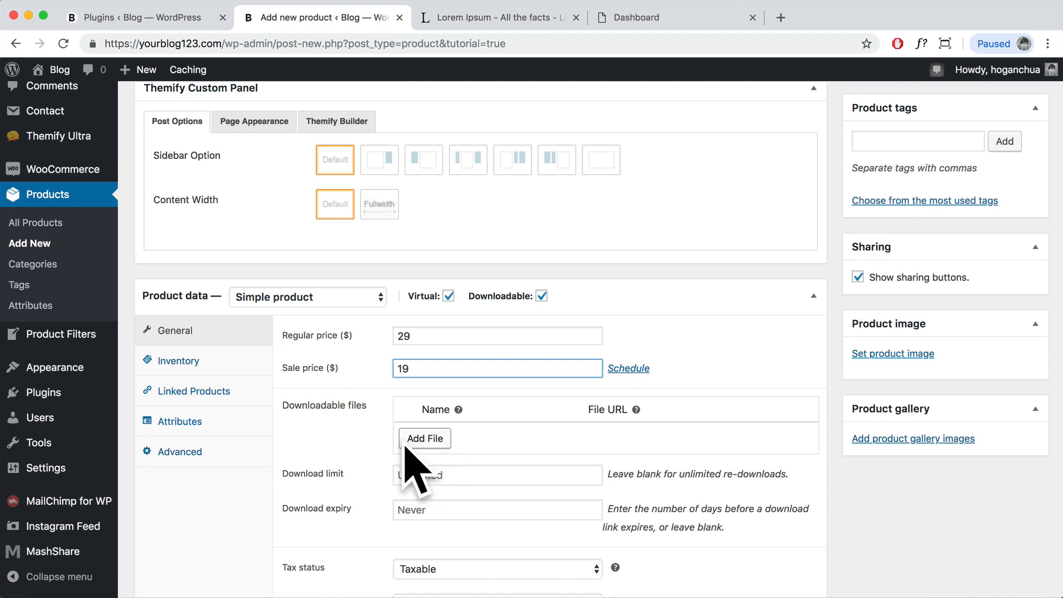
Step: Upload Vietnam Travel Guide eBook.pdf from Product Images and insert its URL as a downloadable file
{"action": "left_click", "coordinate": [426, 438]}
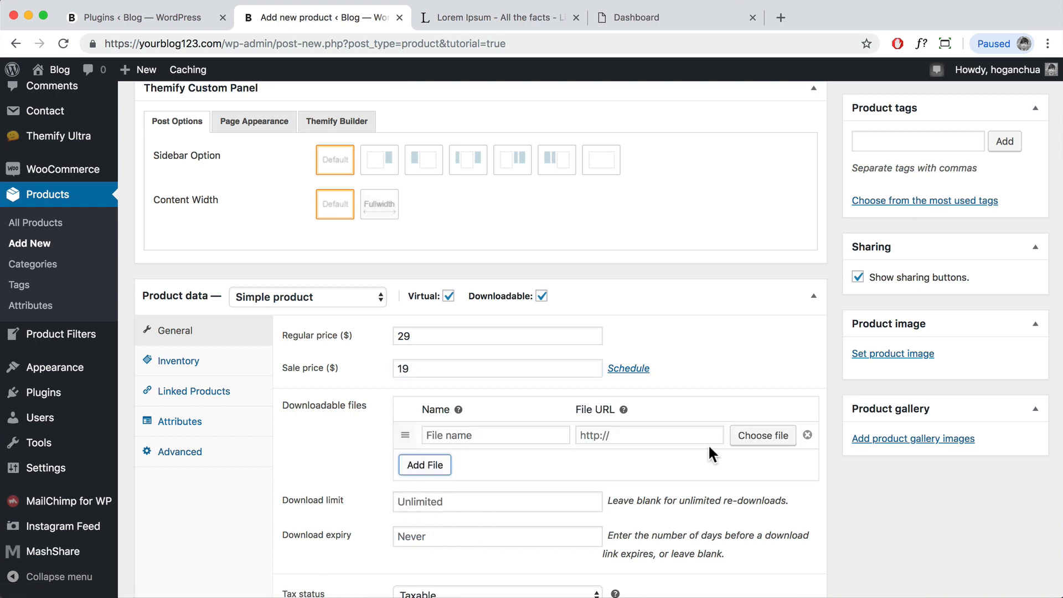
{"action": "left_click", "coordinate": [762, 440]}
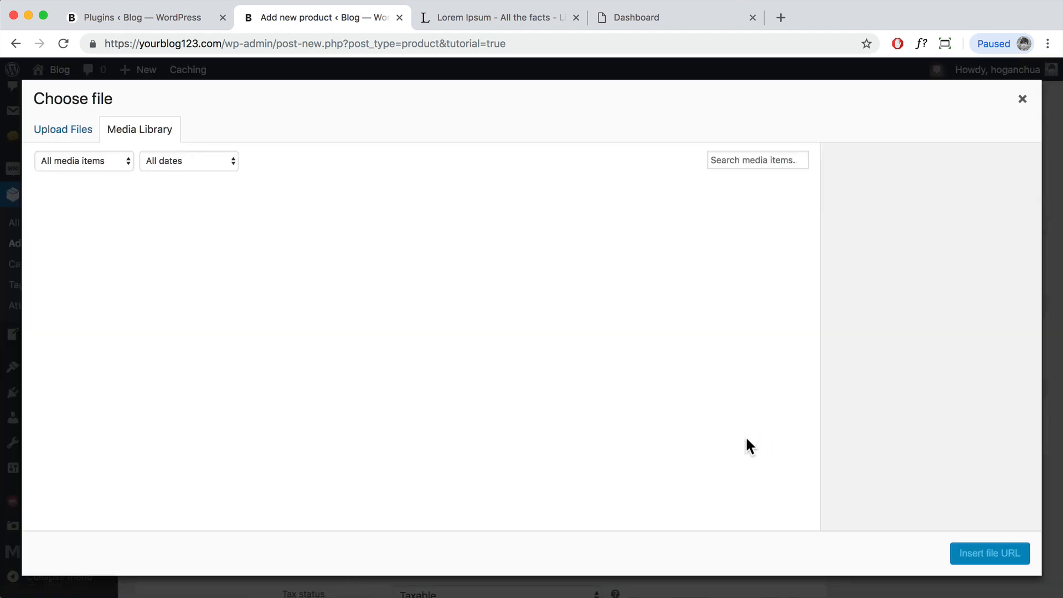
{"action": "left_click", "coordinate": [62, 137]}
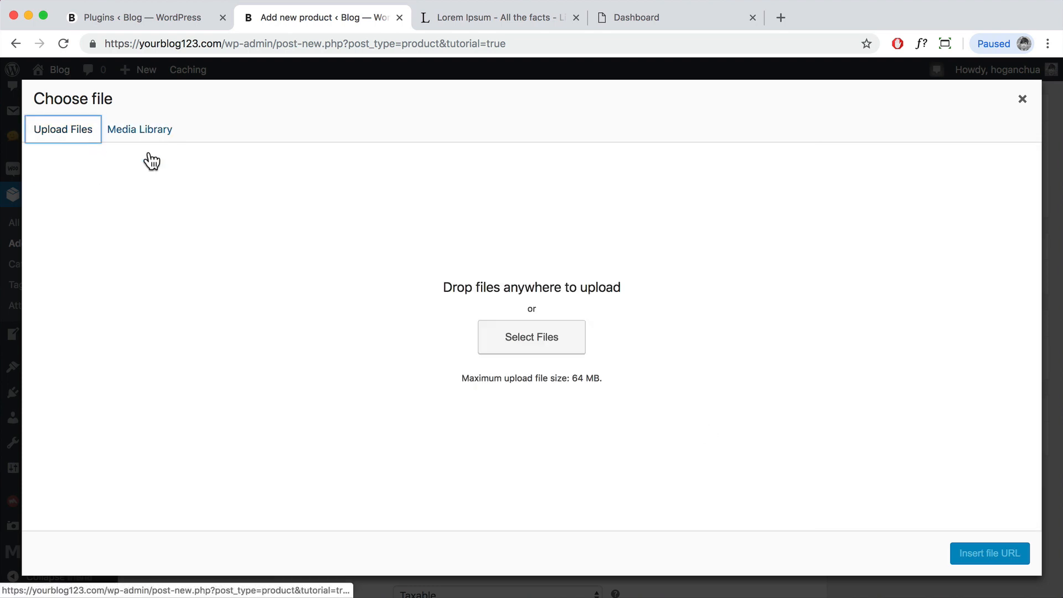
{"action": "left_click", "coordinate": [535, 346]}
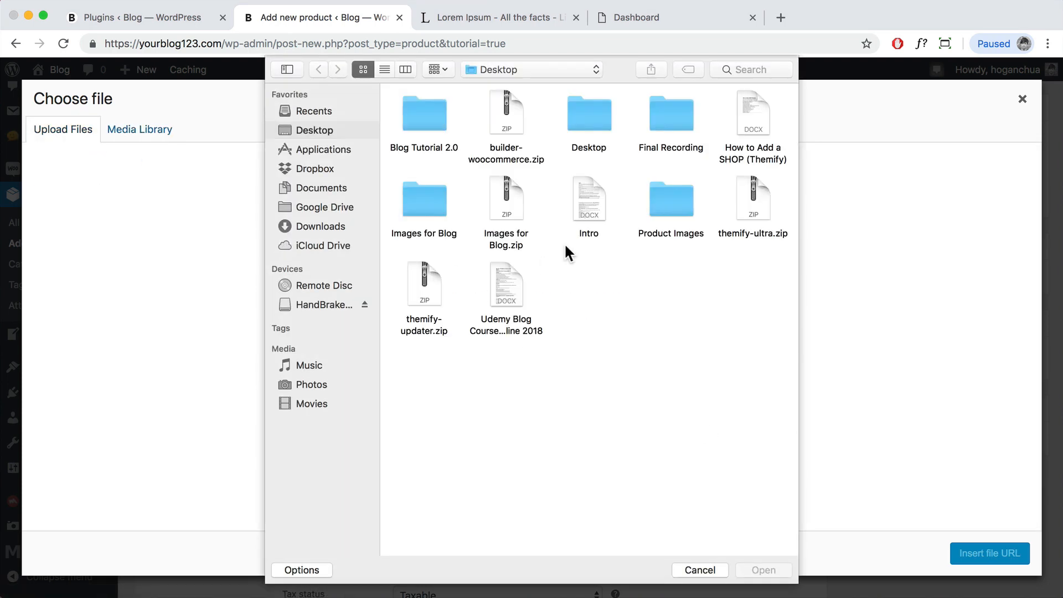
{"action": "double_click", "coordinate": [677, 196]}
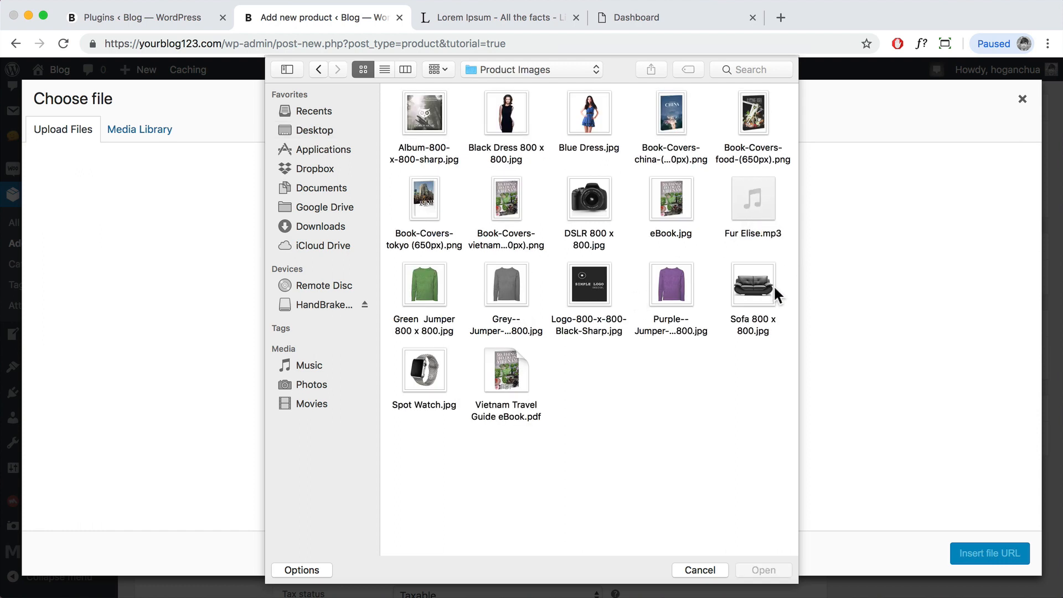
{"action": "left_click", "coordinate": [507, 374]}
{"action": "left_click", "coordinate": [764, 570]}
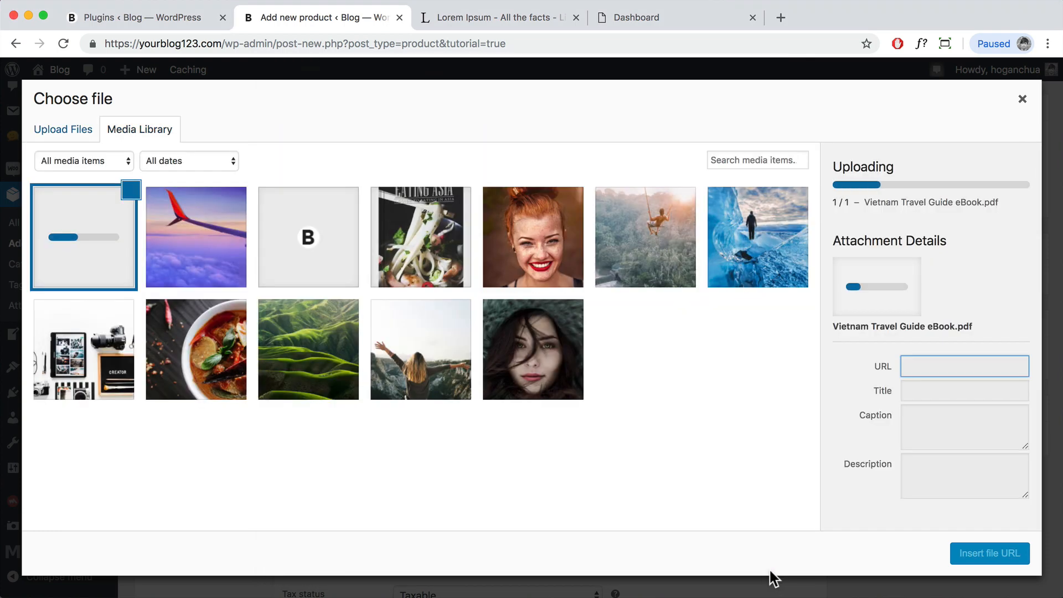
{"action": "left_click", "coordinate": [981, 558]}
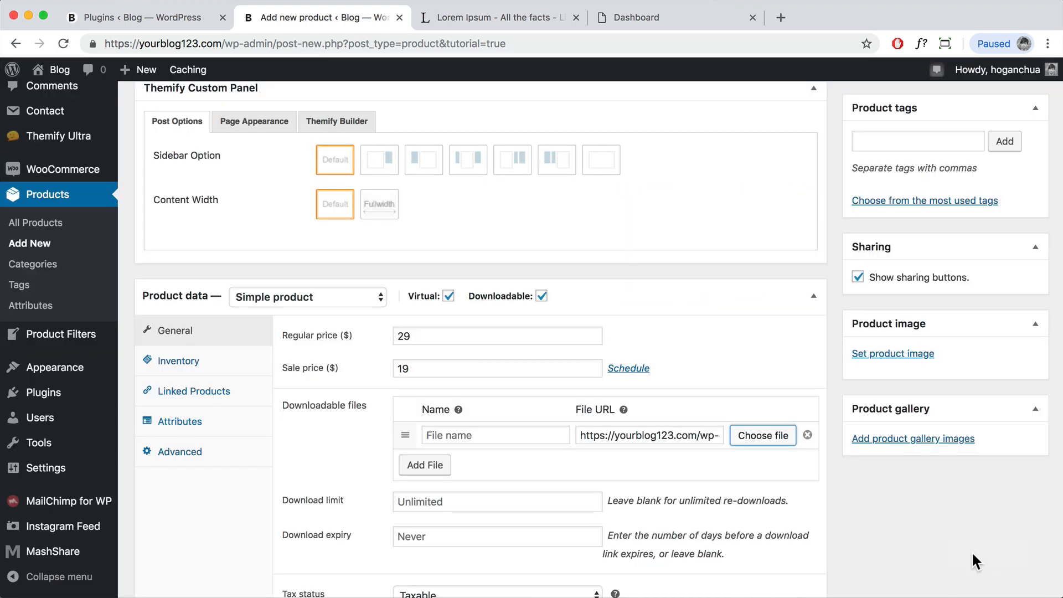
Step: Name the downloadable file 'Vietnam Travel Guide'
{"action": "scroll", "coordinate": [687, 421], "scroll_direction": "down", "scroll_amount": 2}
{"action": "left_click", "coordinate": [472, 383]}
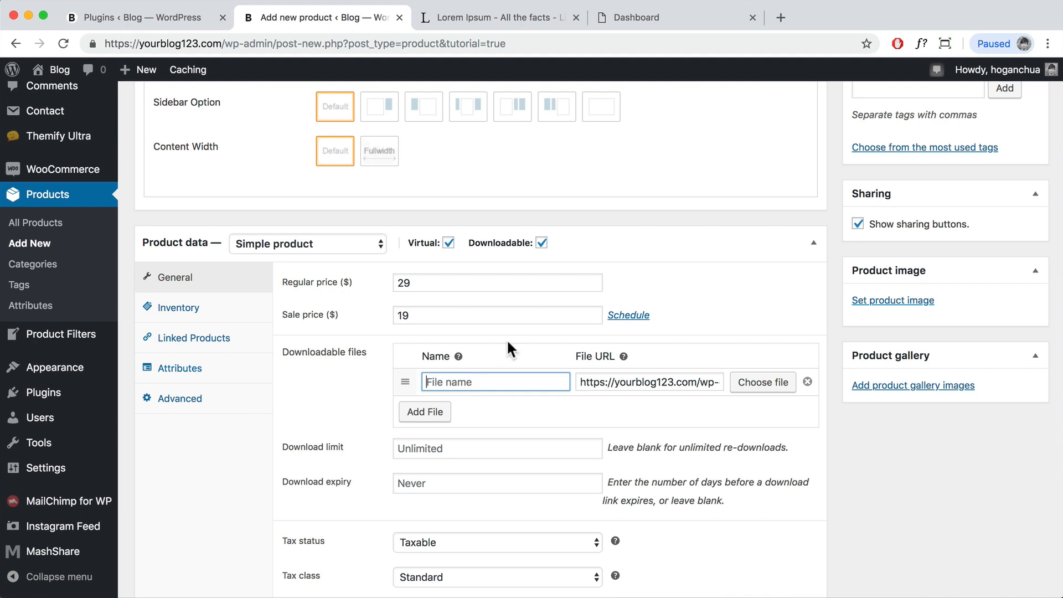
{"action": "type", "text": "Vietnam Travel Guide"}
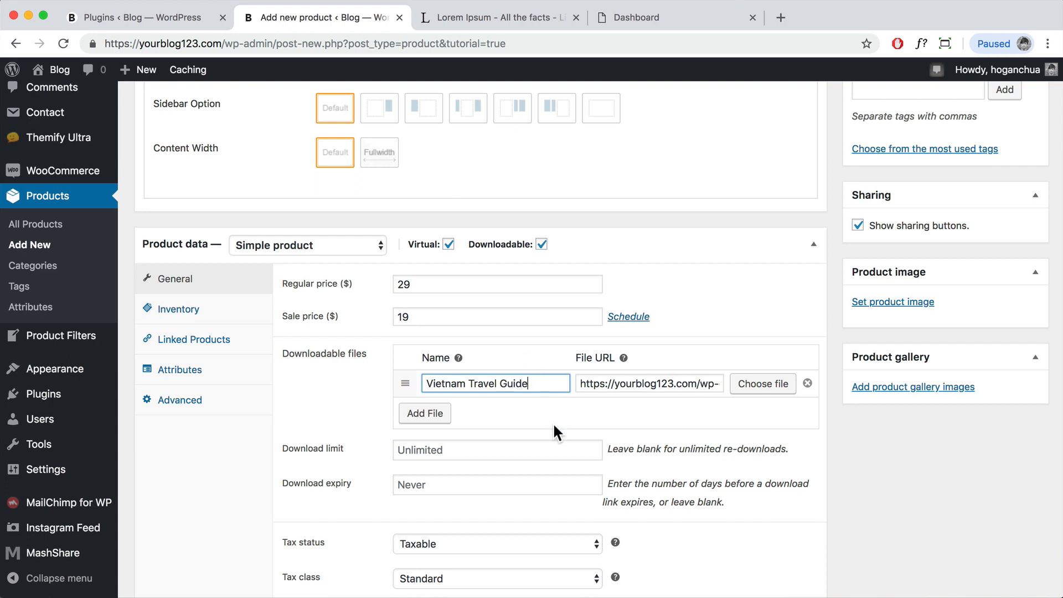
{"action": "scroll", "coordinate": [549, 430], "scroll_direction": "down", "scroll_amount": 2}
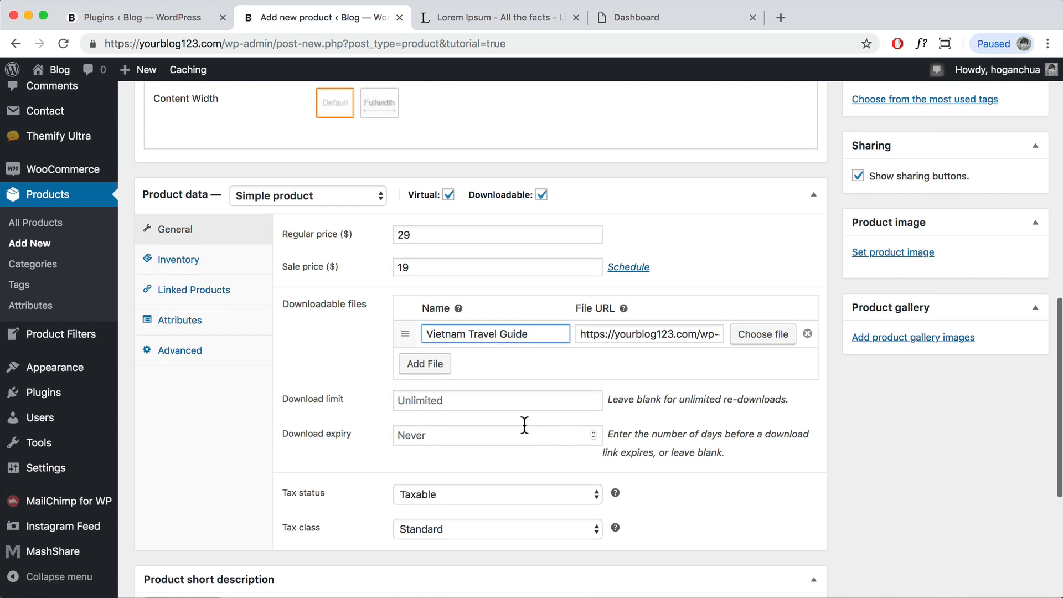
{"action": "scroll", "coordinate": [493, 399], "scroll_direction": "down", "scroll_amount": 2}
{"action": "scroll", "coordinate": [481, 374], "scroll_direction": "down", "scroll_amount": 4}
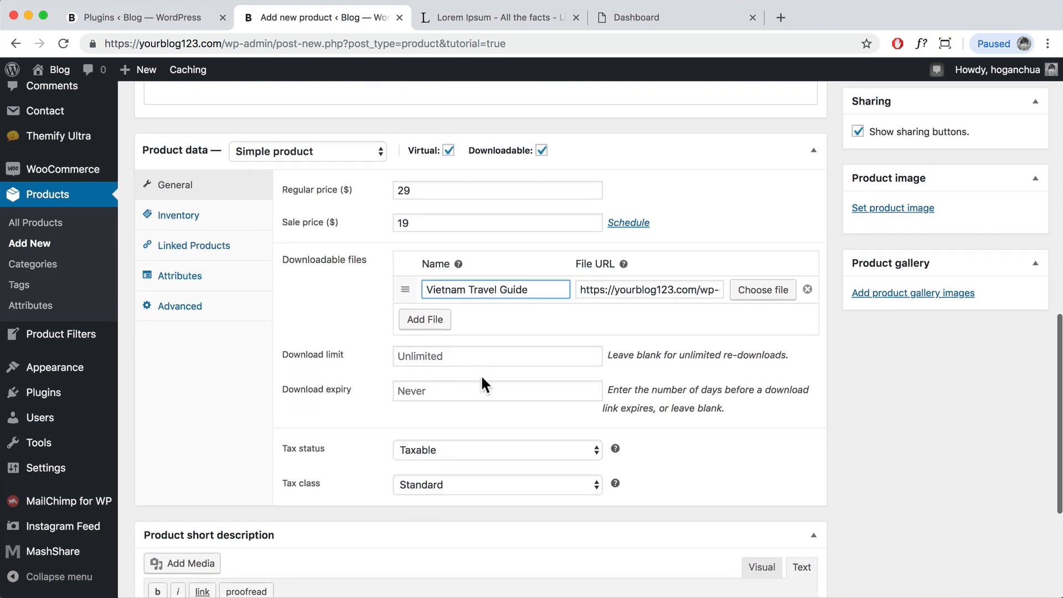
Step: Keep tax status Taxable and tax class Standard
{"action": "left_click", "coordinate": [460, 364]}
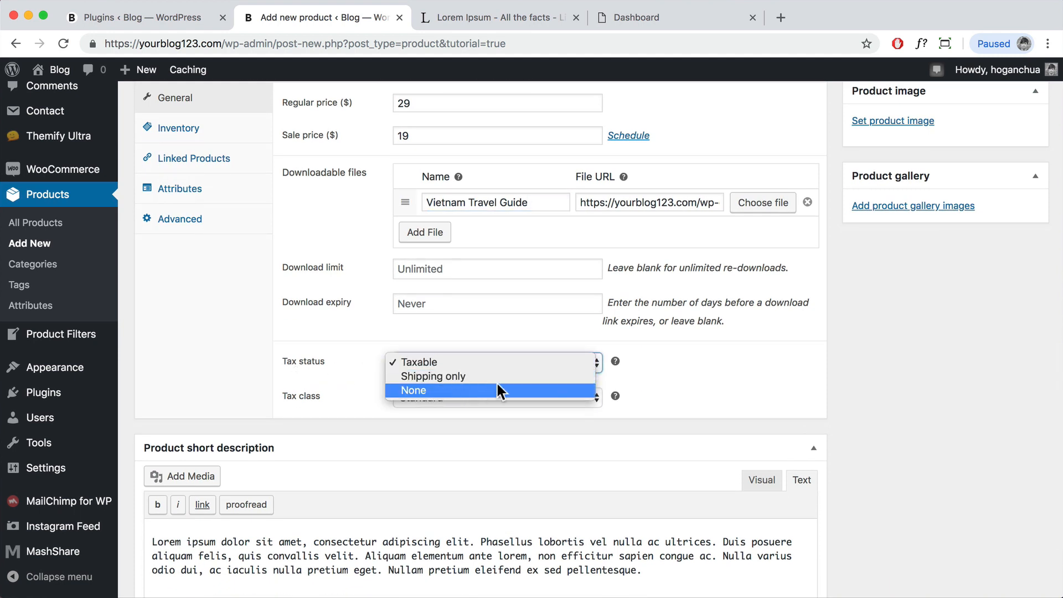
{"action": "left_click", "coordinate": [628, 383]}
{"action": "left_click", "coordinate": [541, 394]}
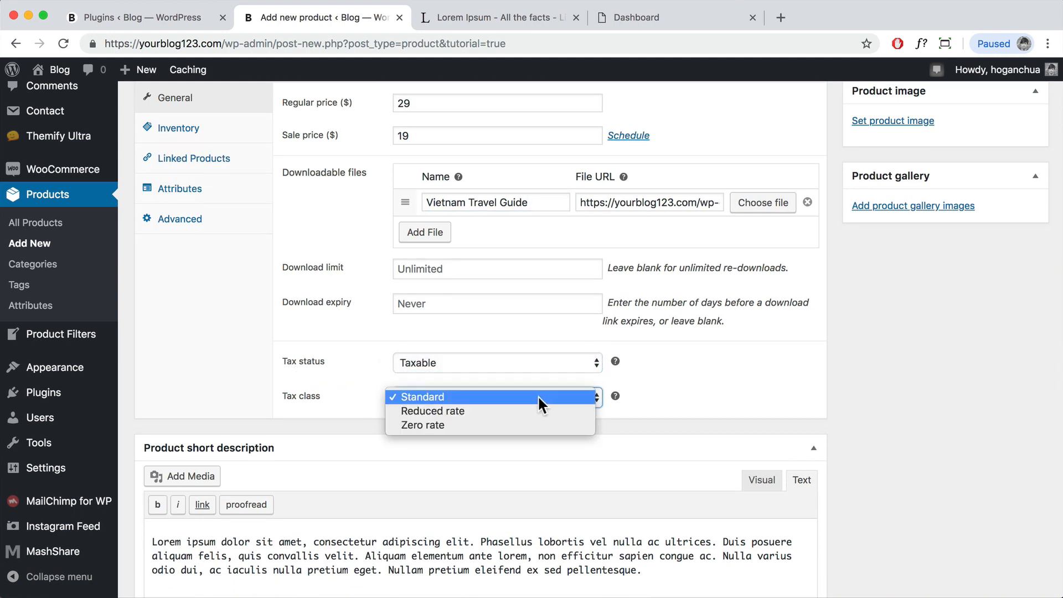
{"action": "left_click", "coordinate": [244, 366]}
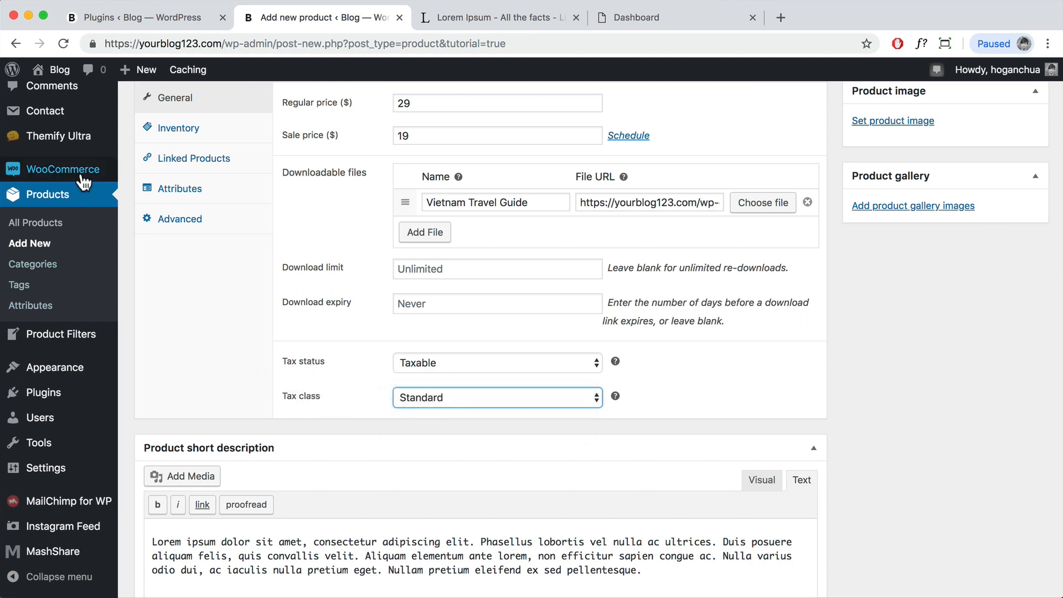
{"action": "left_click", "coordinate": [209, 379]}
{"action": "scroll", "coordinate": [514, 363], "scroll_direction": "up", "scroll_amount": 1}
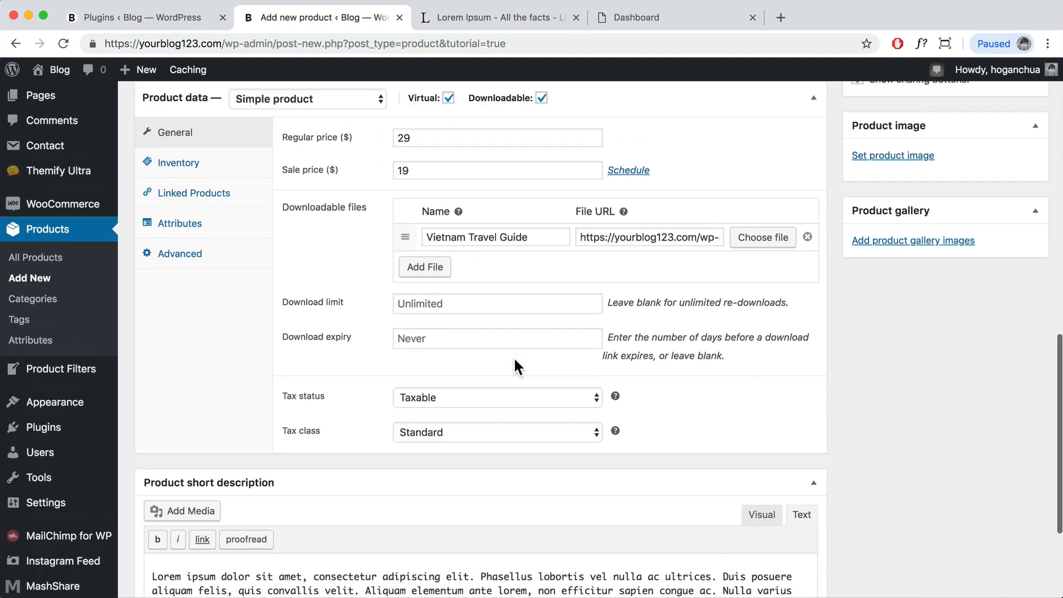
{"action": "scroll", "coordinate": [482, 363], "scroll_direction": "up", "scroll_amount": 2}
{"action": "scroll", "coordinate": [587, 363], "scroll_direction": "down", "scroll_amount": 5}
{"action": "scroll", "coordinate": [543, 373], "scroll_direction": "up", "scroll_amount": 4}
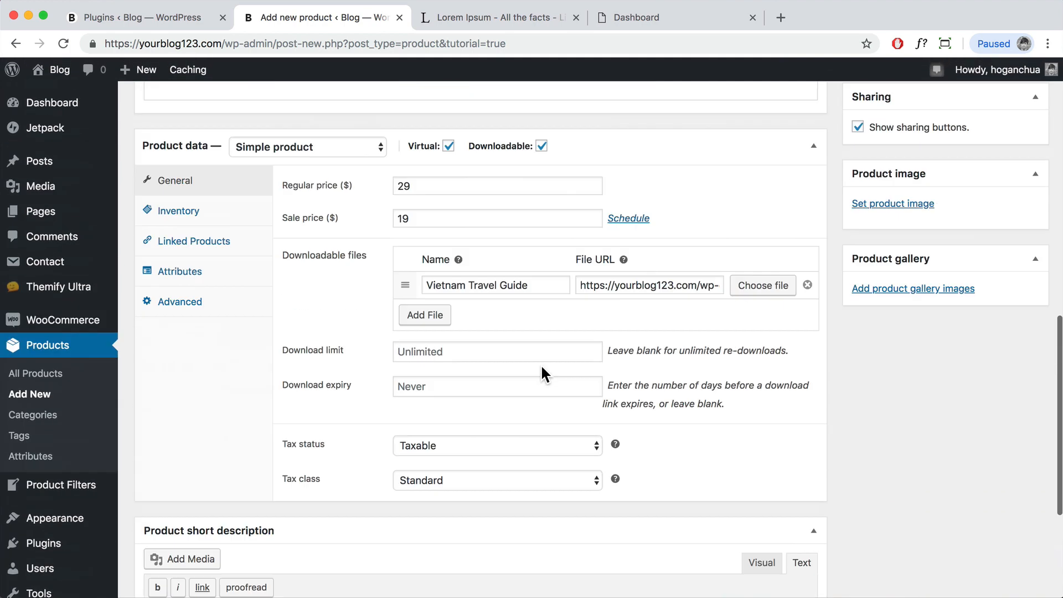
{"action": "scroll", "coordinate": [542, 367], "scroll_direction": "up", "scroll_amount": 2}
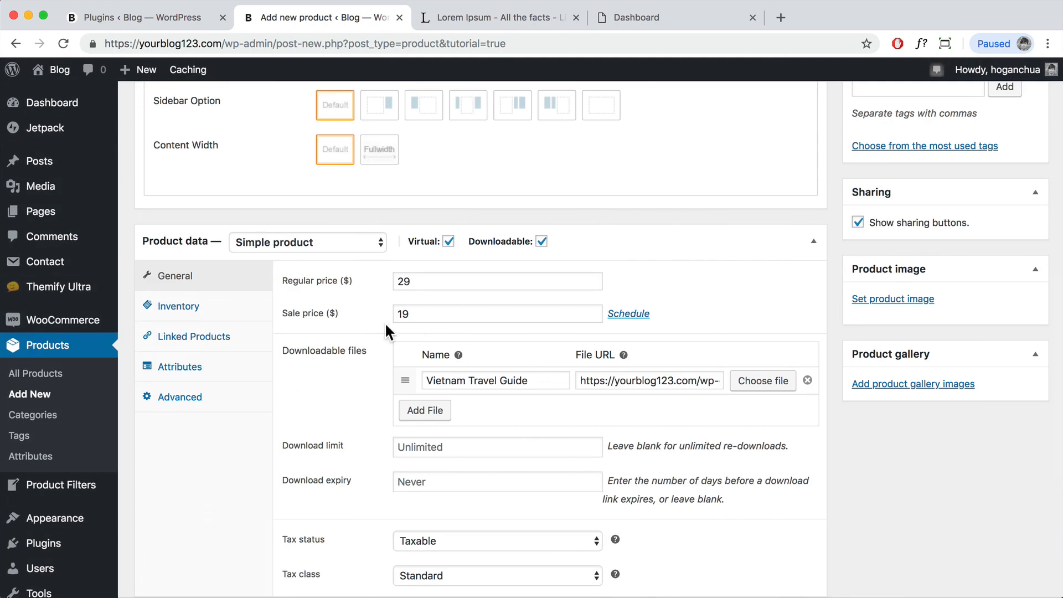
Step: Review the eBook's Inventory, Linked Products, Attributes and Advanced tabs, ending in the empty purchase note
{"action": "left_click", "coordinate": [227, 315]}
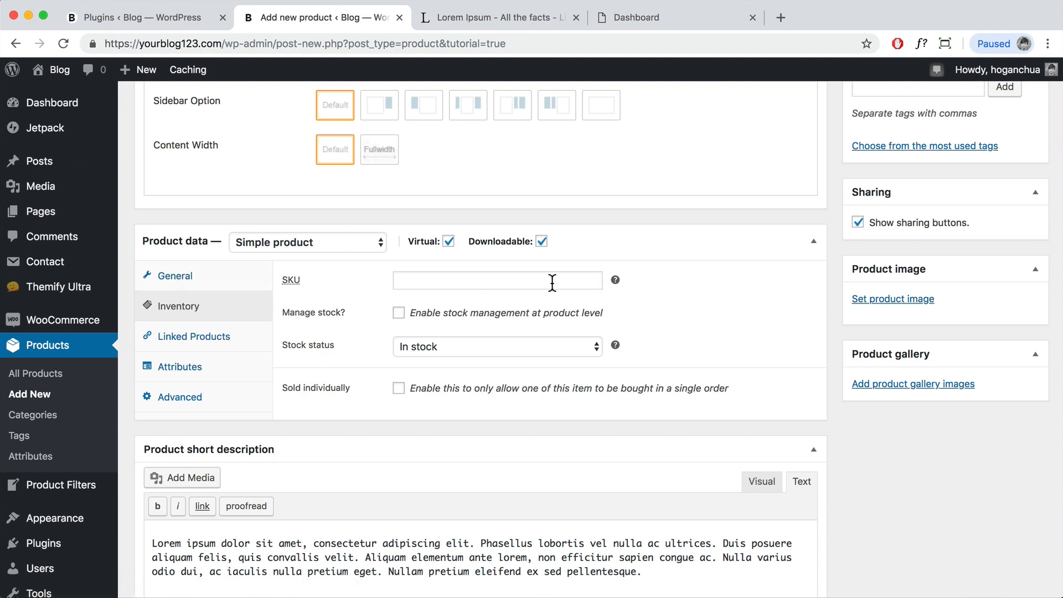
{"action": "mouse_move", "coordinate": [613, 279]}
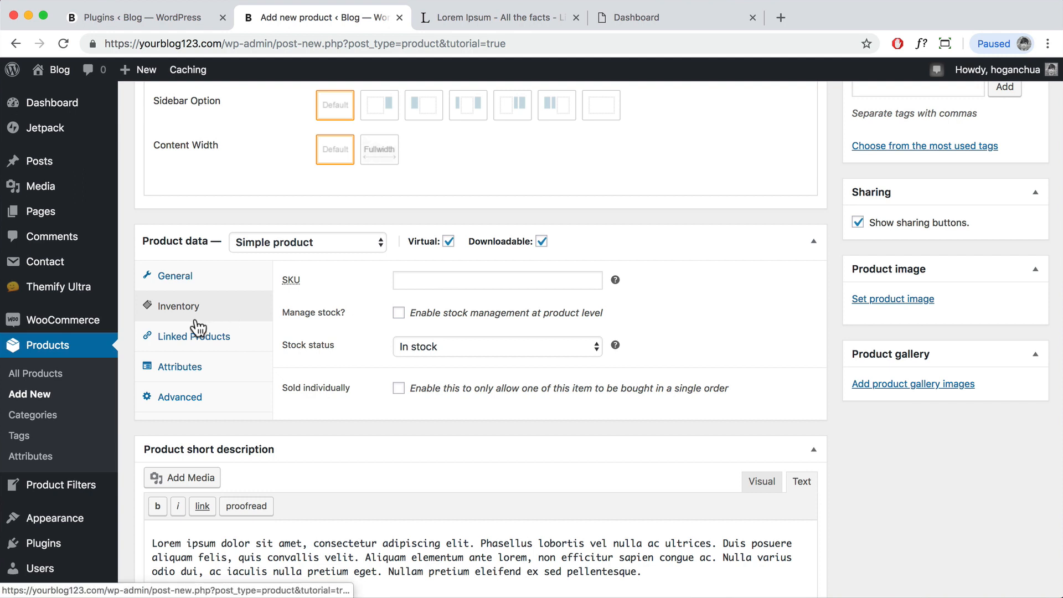
{"action": "left_click", "coordinate": [187, 342]}
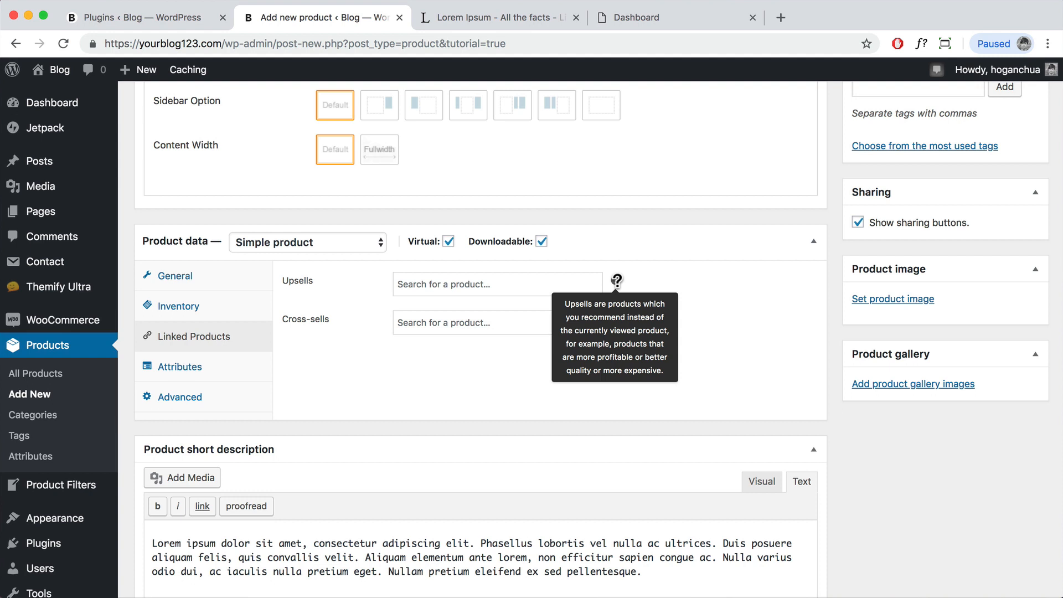
{"action": "mouse_move", "coordinate": [614, 317]}
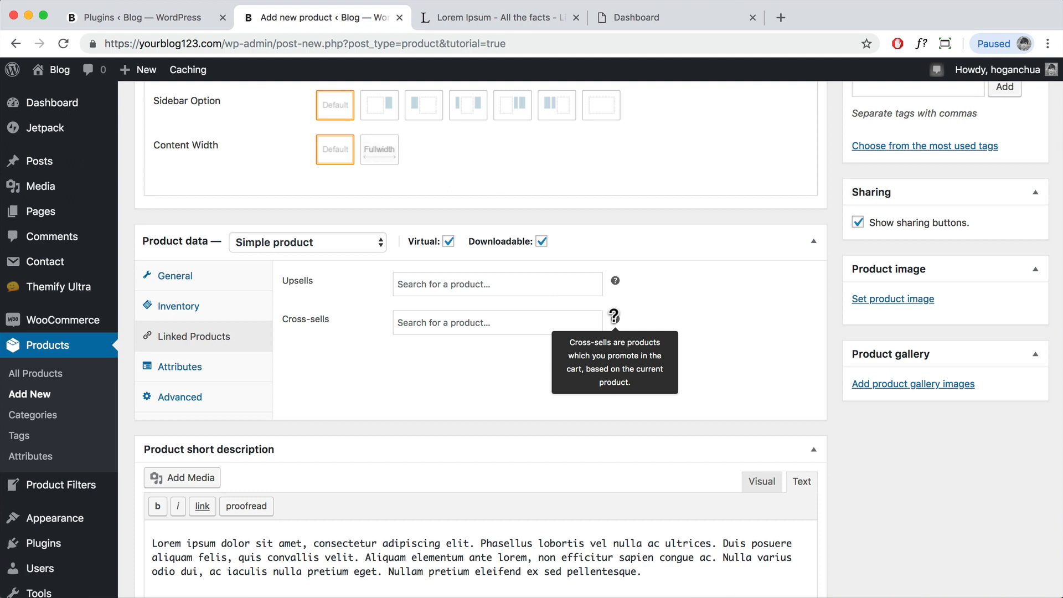
{"action": "left_click", "coordinate": [204, 372]}
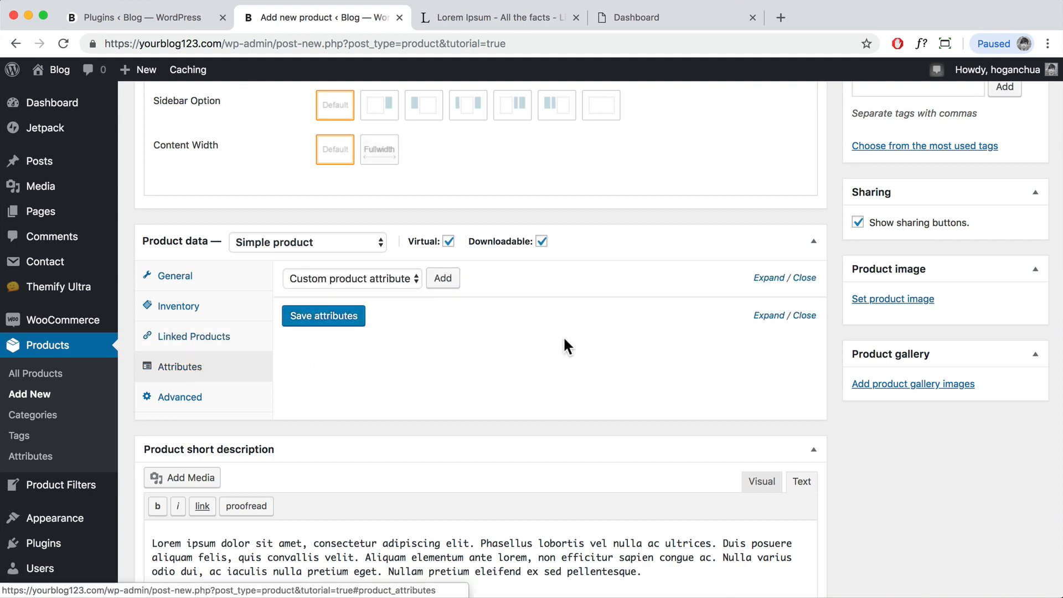
{"action": "left_click", "coordinate": [214, 401]}
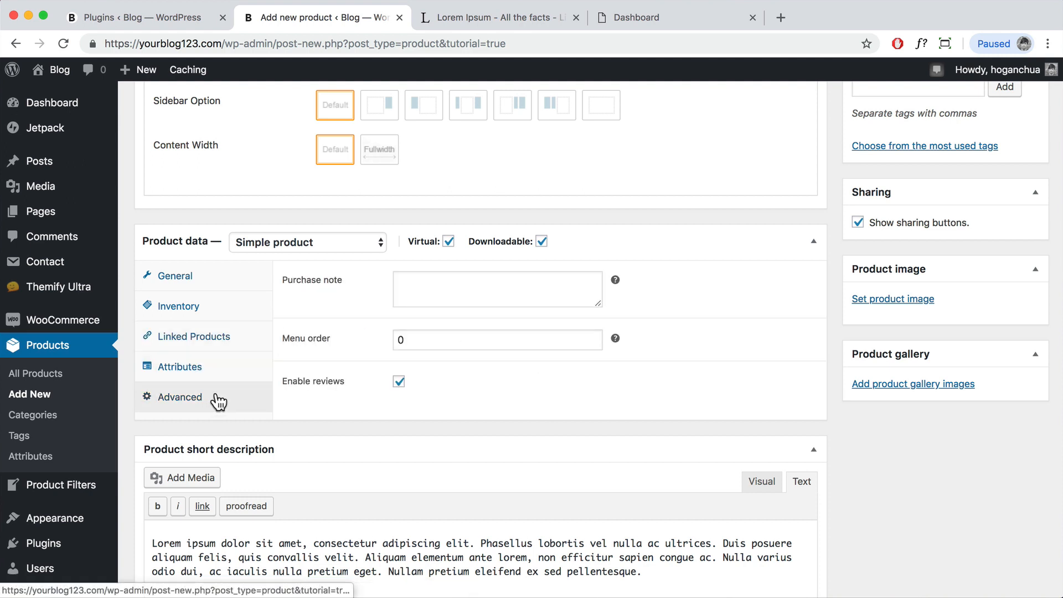
{"action": "left_click", "coordinate": [466, 281]}
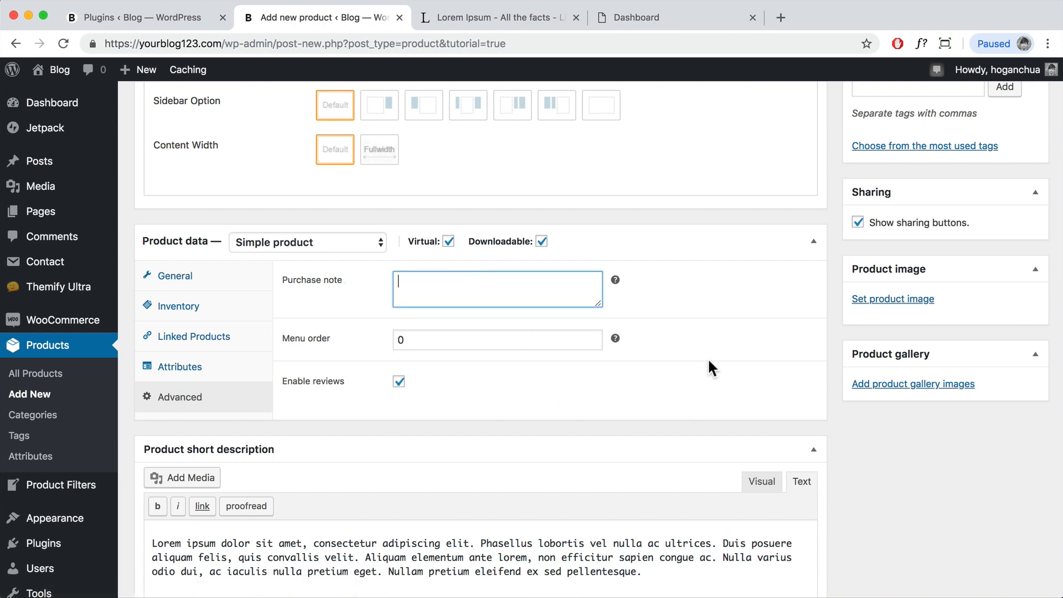
{"action": "scroll", "coordinate": [709, 358], "scroll_direction": "up", "scroll_amount": 6}
Step: Create a new Travel Guide product category for the eBook
{"action": "left_click", "coordinate": [924, 359]}
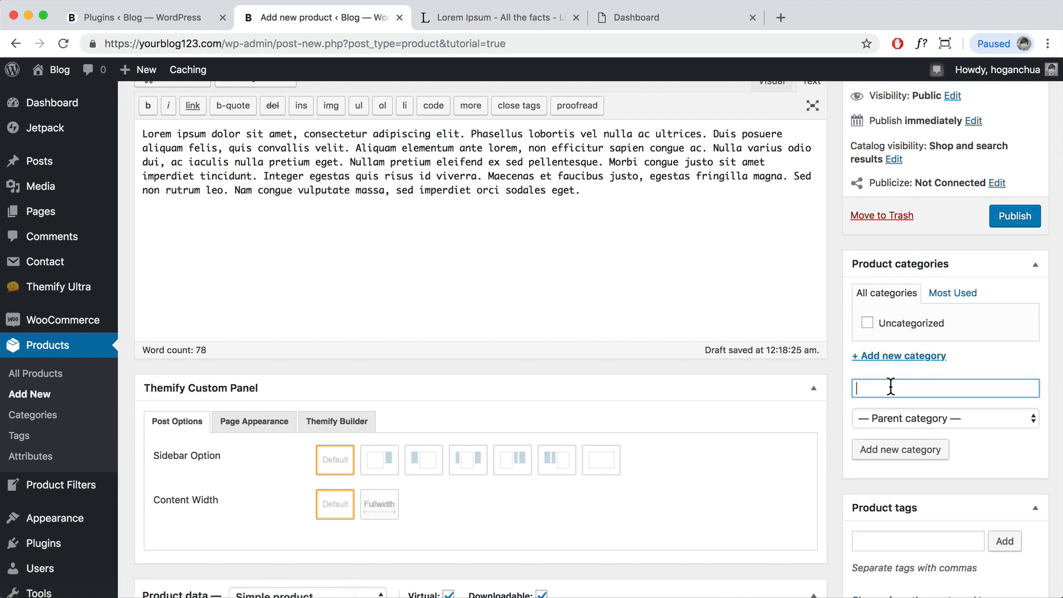
{"action": "type", "text": "Travel Guide"}
{"action": "left_click", "coordinate": [903, 450]}
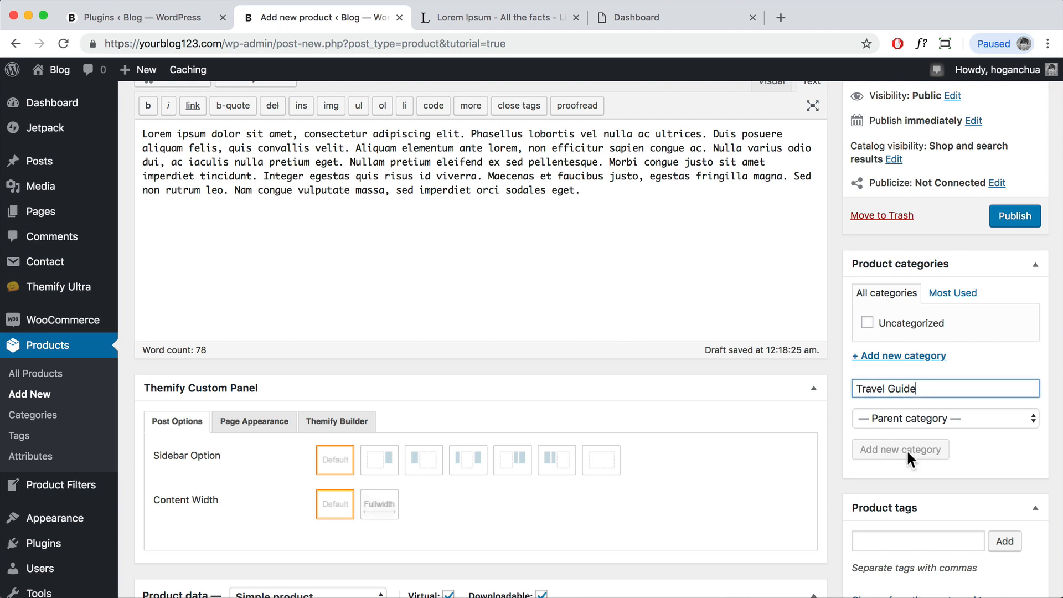
Step: Add the product tag 'vietnam travel guide'
{"action": "scroll", "coordinate": [918, 453], "scroll_direction": "down", "scroll_amount": 2}
{"action": "left_click", "coordinate": [897, 478]}
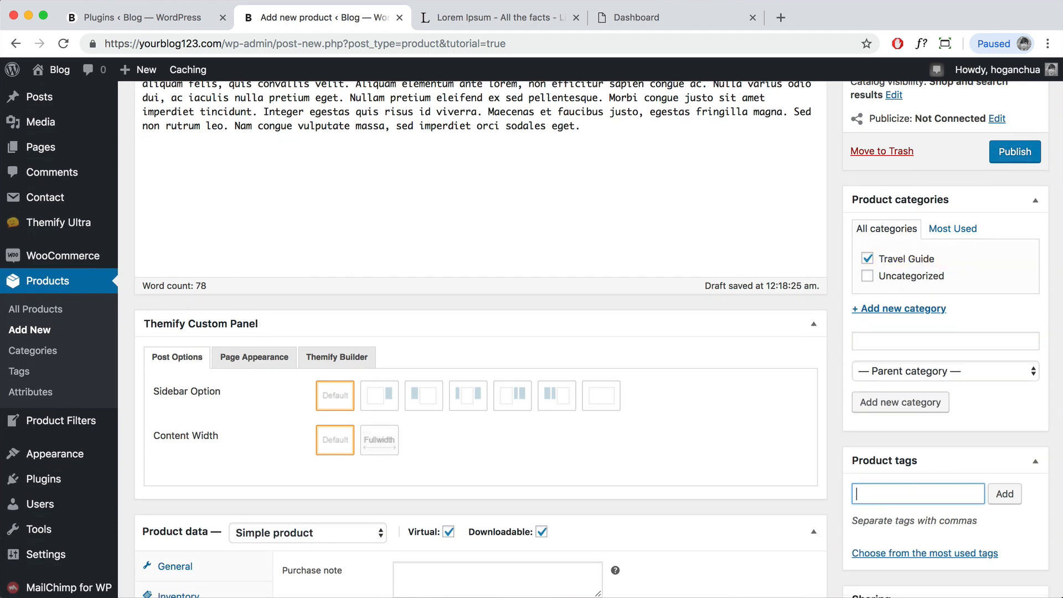
{"action": "type", "text": "vietnam travel guide"}
{"action": "left_click", "coordinate": [1005, 495]}
{"action": "scroll", "coordinate": [1013, 496], "scroll_direction": "down", "scroll_amount": 4}
{"action": "scroll", "coordinate": [1012, 492], "scroll_direction": "down", "scroll_amount": 3}
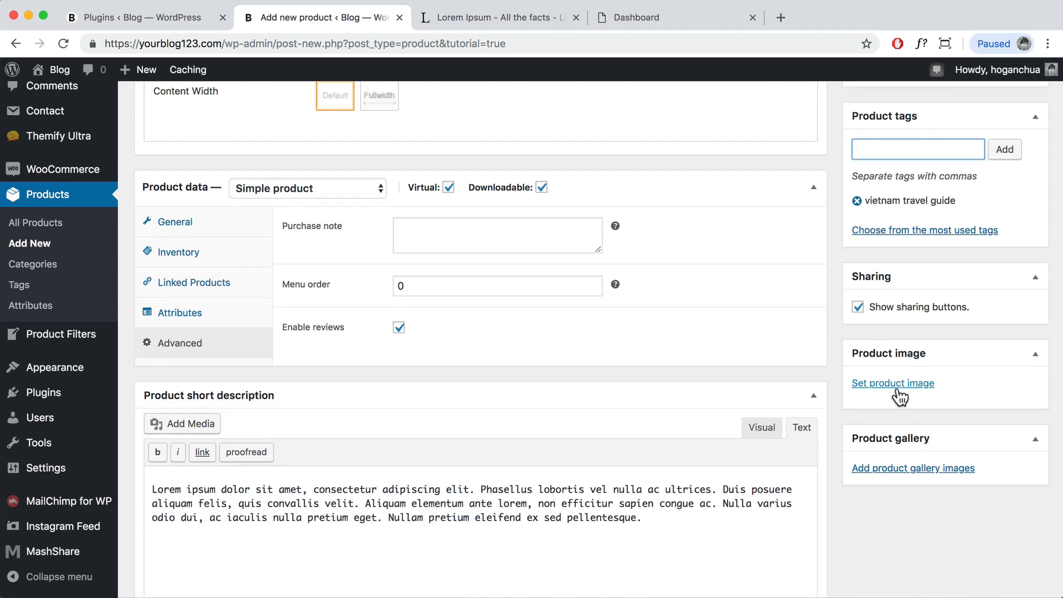
Step: Upload eBook.jpg, the '50 Things to Do in Vietnam' cover, and set it as product image
{"action": "left_click", "coordinate": [894, 384]}
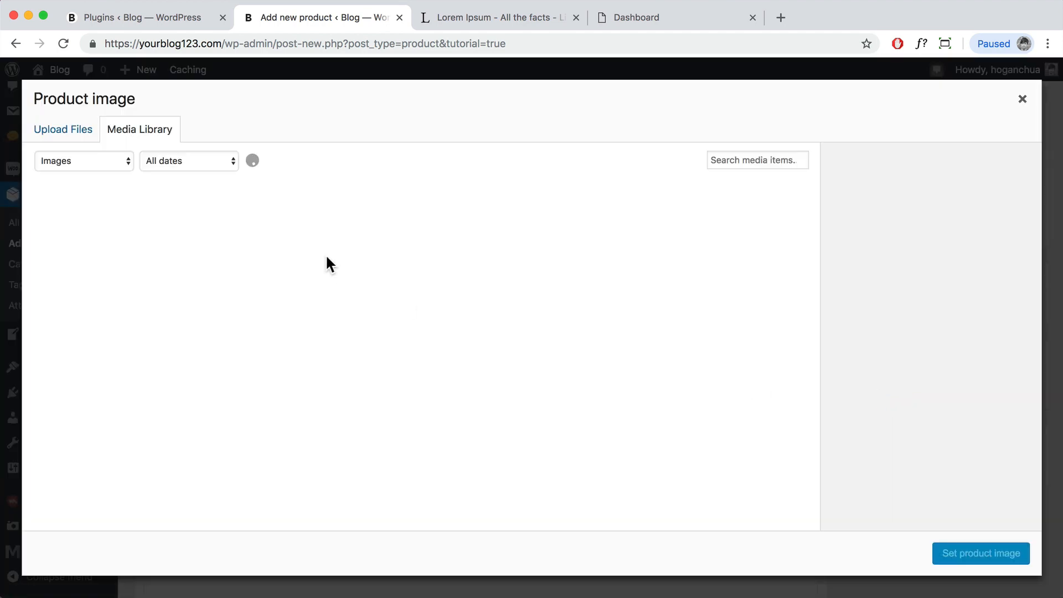
{"action": "left_click", "coordinate": [69, 133]}
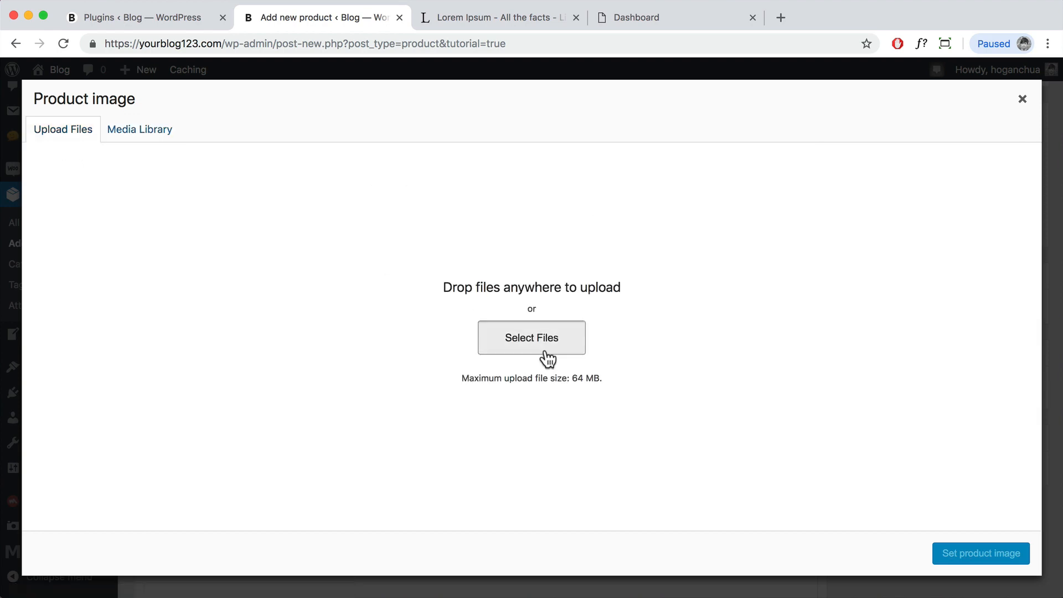
{"action": "left_click", "coordinate": [547, 354]}
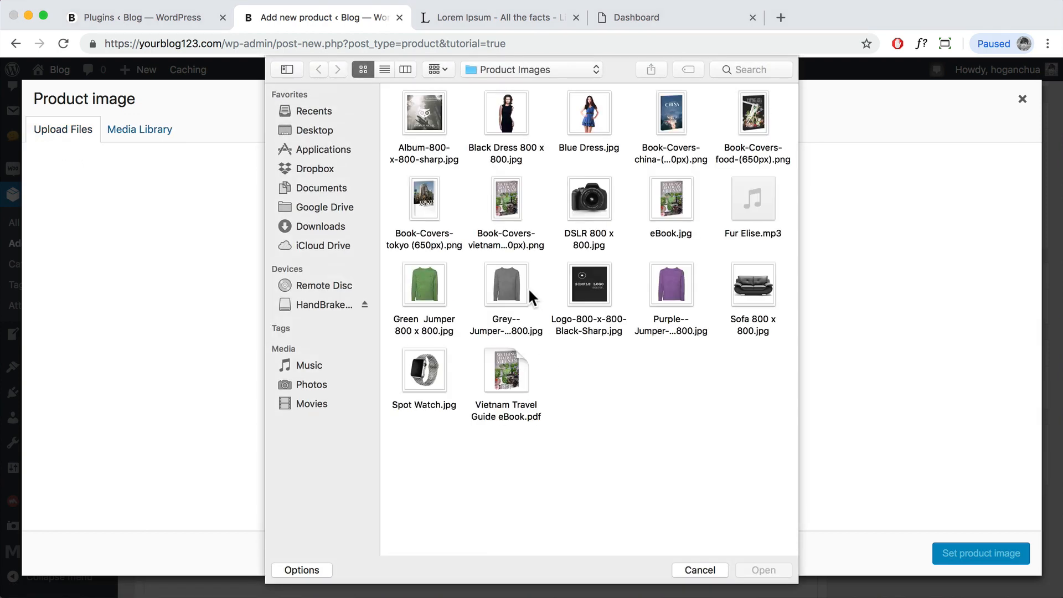
{"action": "left_click", "coordinate": [682, 216]}
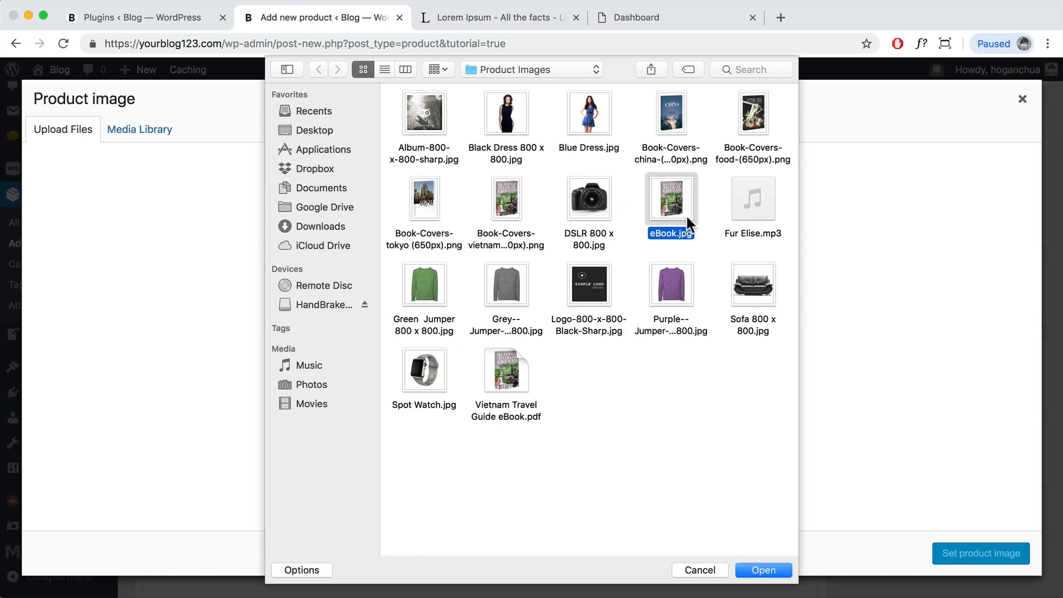
{"action": "left_click", "coordinate": [775, 569]}
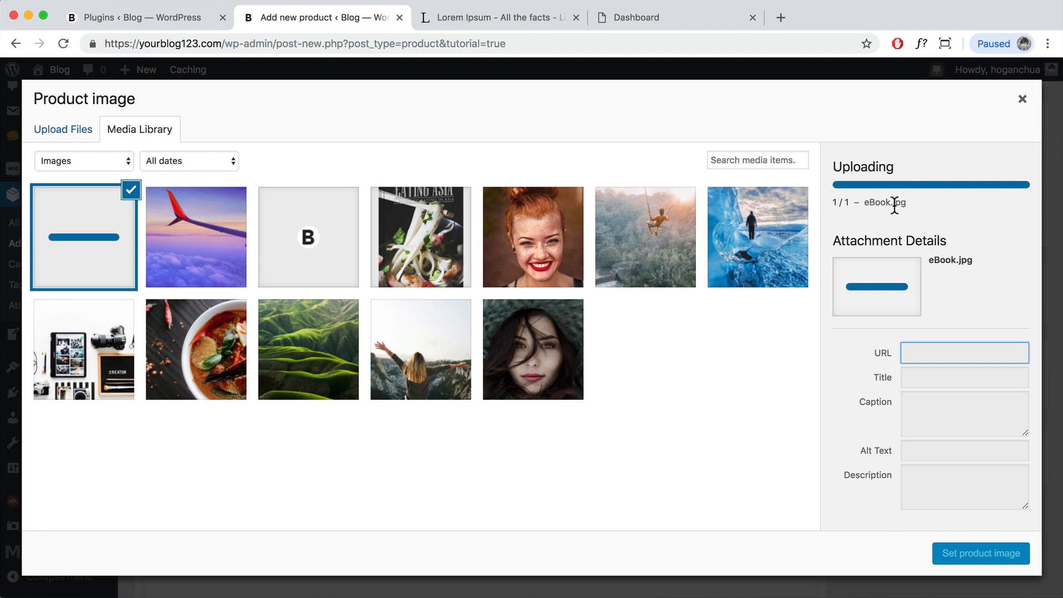
{"action": "left_click_drag", "start_coordinate": [894, 202], "coordinate": [906, 203]}
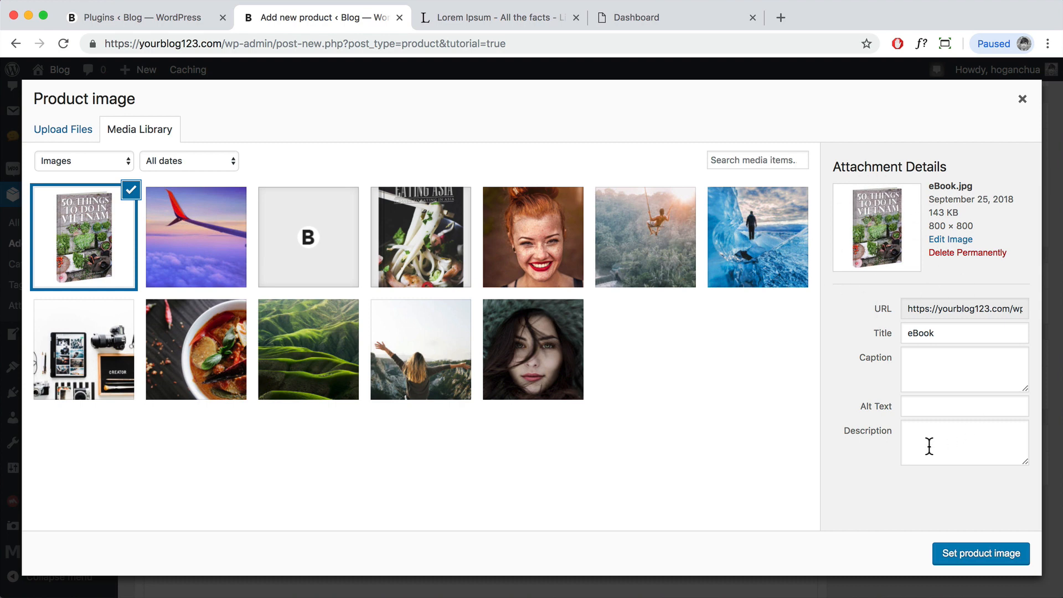
{"action": "left_click", "coordinate": [983, 555]}
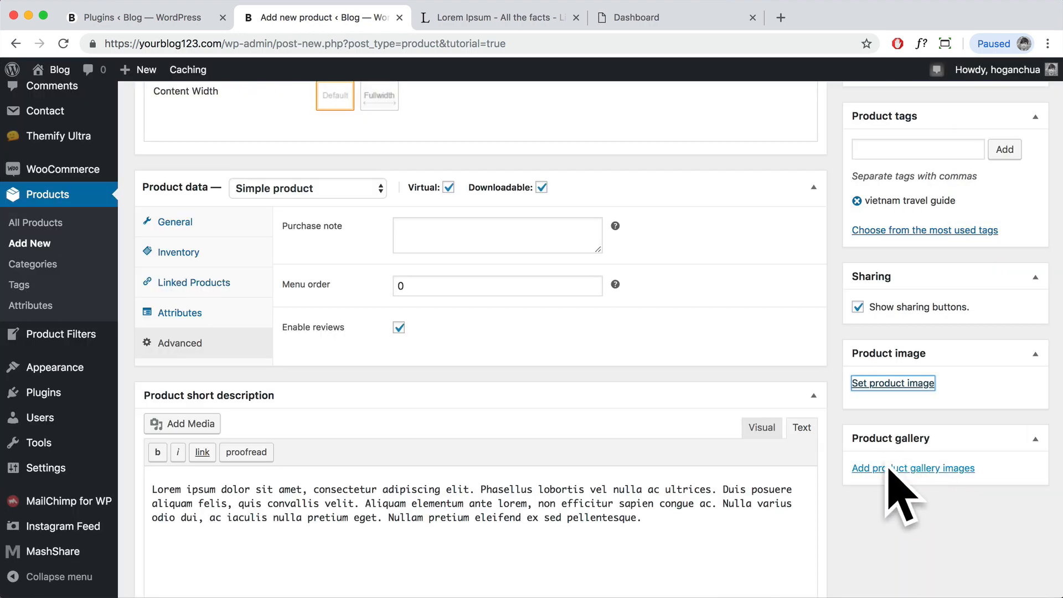
{"action": "scroll", "coordinate": [901, 482], "scroll_direction": "down", "scroll_amount": 5}
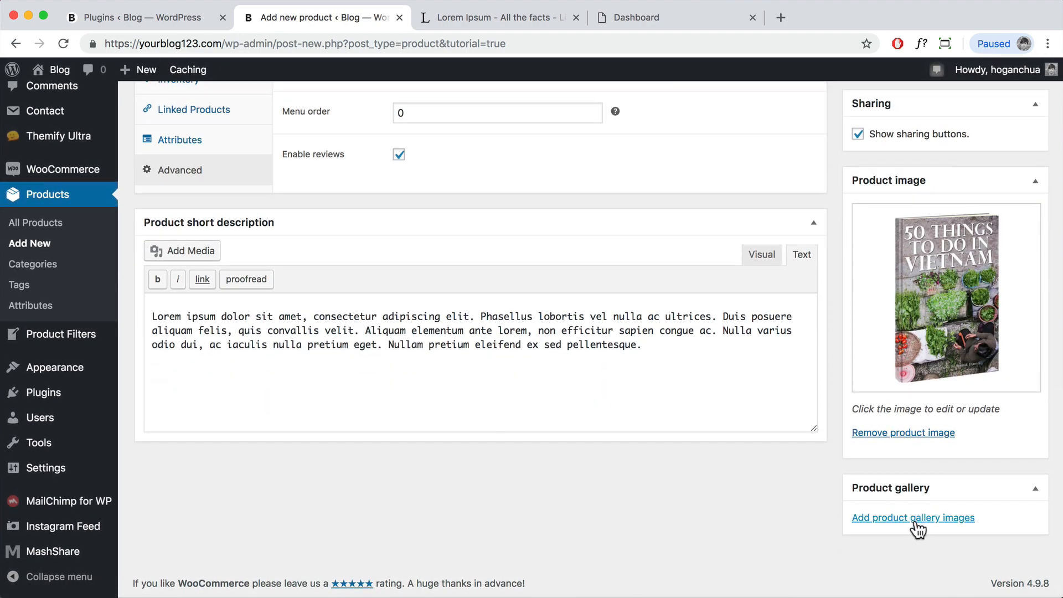
{"action": "scroll", "coordinate": [708, 375], "scroll_direction": "up", "scroll_amount": 15}
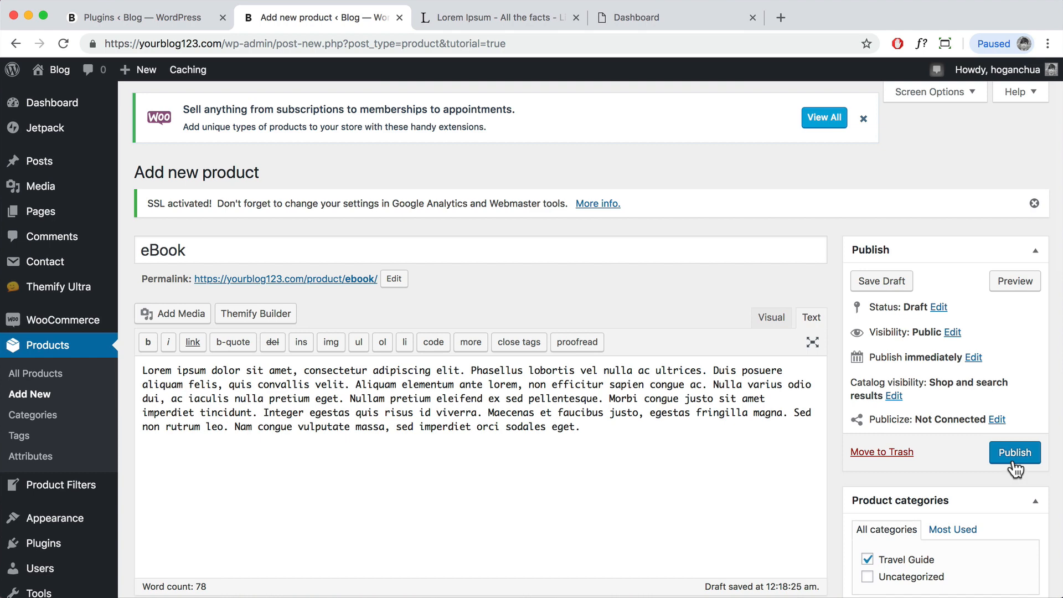
Step: Publish the eBook and check its live page, showing the cover at $19.00, in a new tab
{"action": "left_click", "coordinate": [1014, 459]}
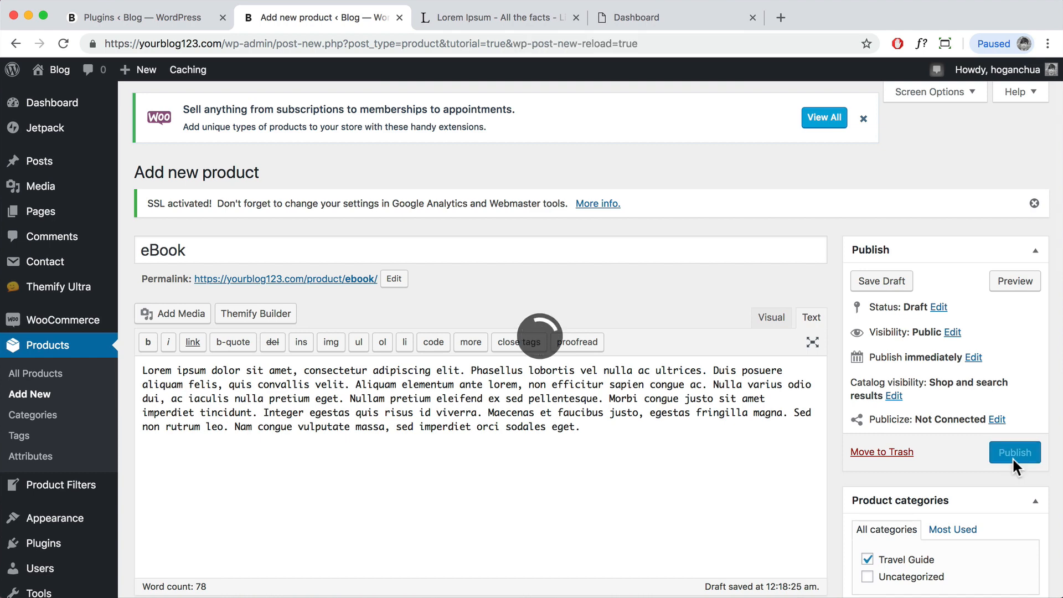
{"action": "right_click", "coordinate": [280, 242]}
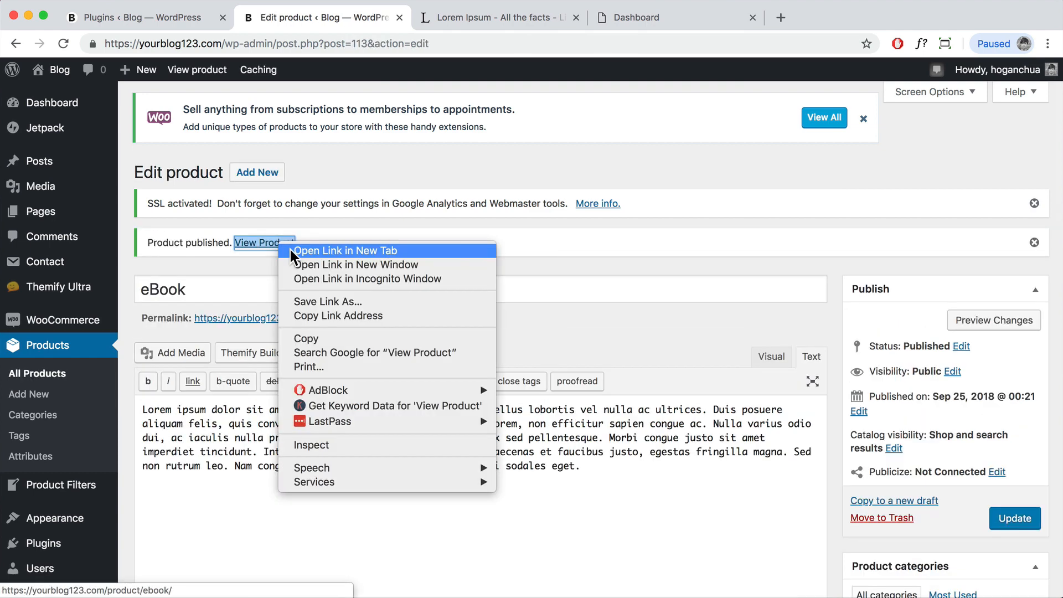
{"action": "left_click", "coordinate": [290, 248]}
{"action": "left_click", "coordinate": [480, 22]}
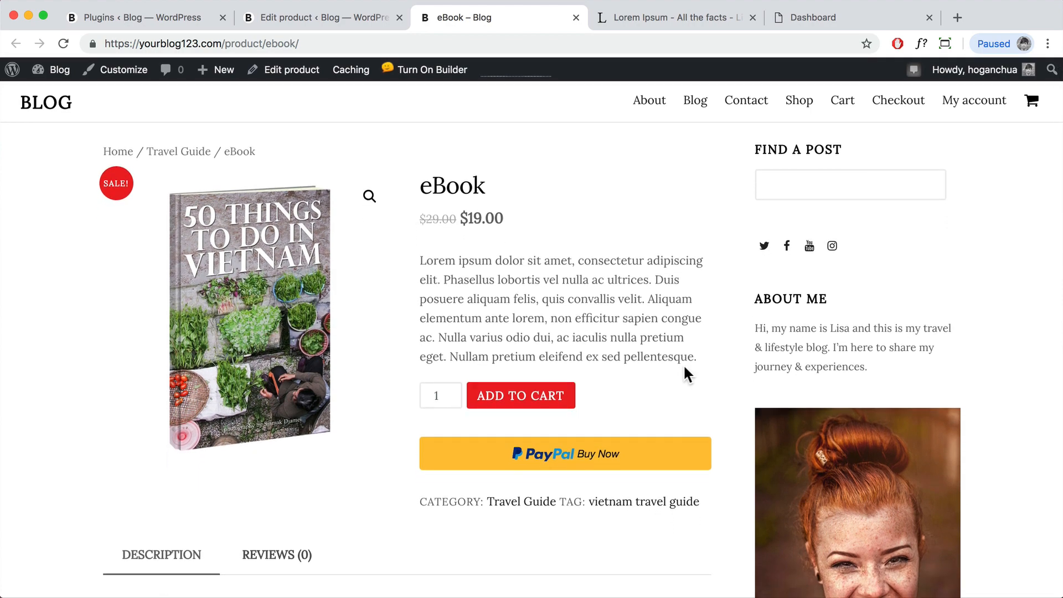
{"action": "scroll", "coordinate": [683, 364], "scroll_direction": "down", "scroll_amount": 6}
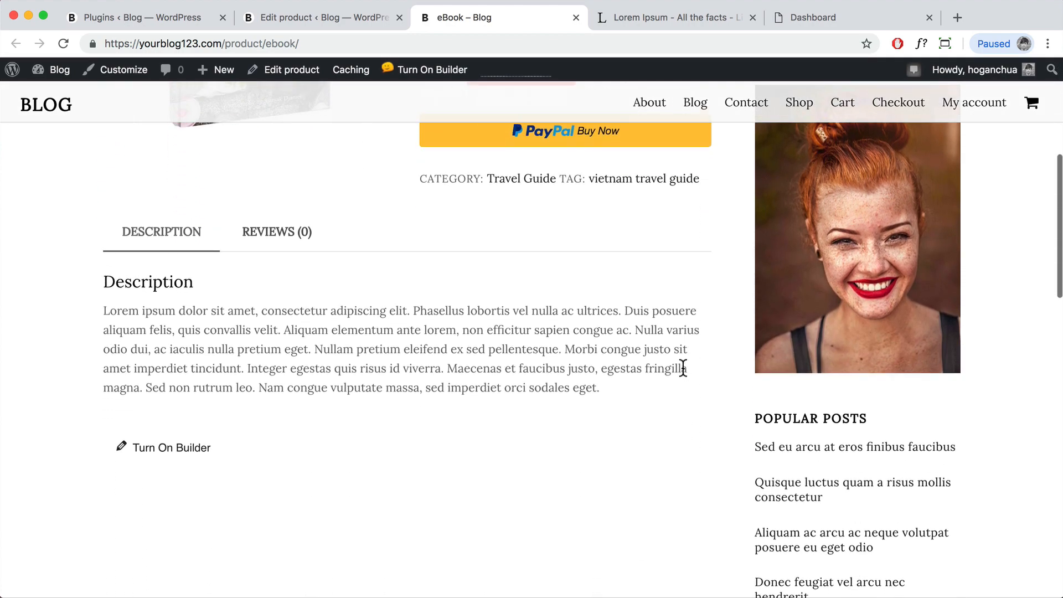
{"action": "scroll", "coordinate": [684, 369], "scroll_direction": "up", "scroll_amount": 7}
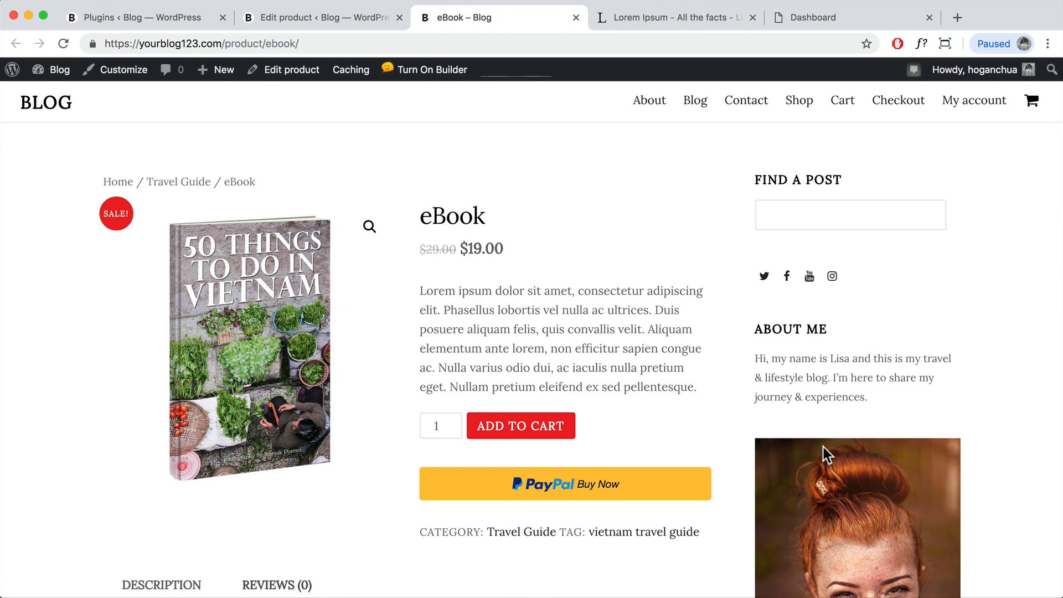
{"action": "scroll", "coordinate": [568, 361], "scroll_direction": "down", "scroll_amount": 5}
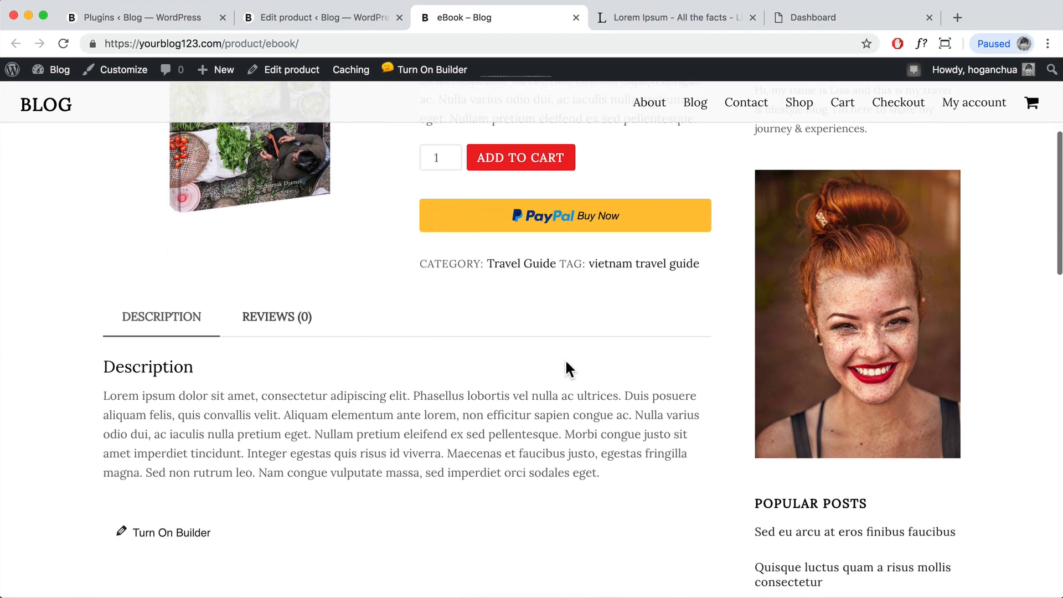
{"action": "scroll", "coordinate": [565, 362], "scroll_direction": "up", "scroll_amount": 5}
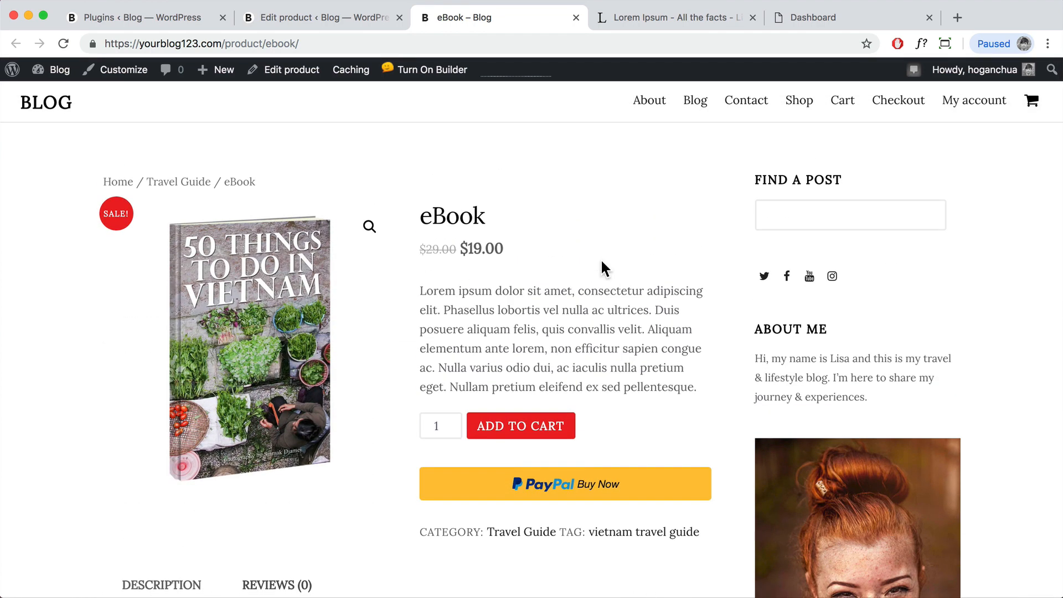
{"action": "left_click", "coordinate": [576, 17]}
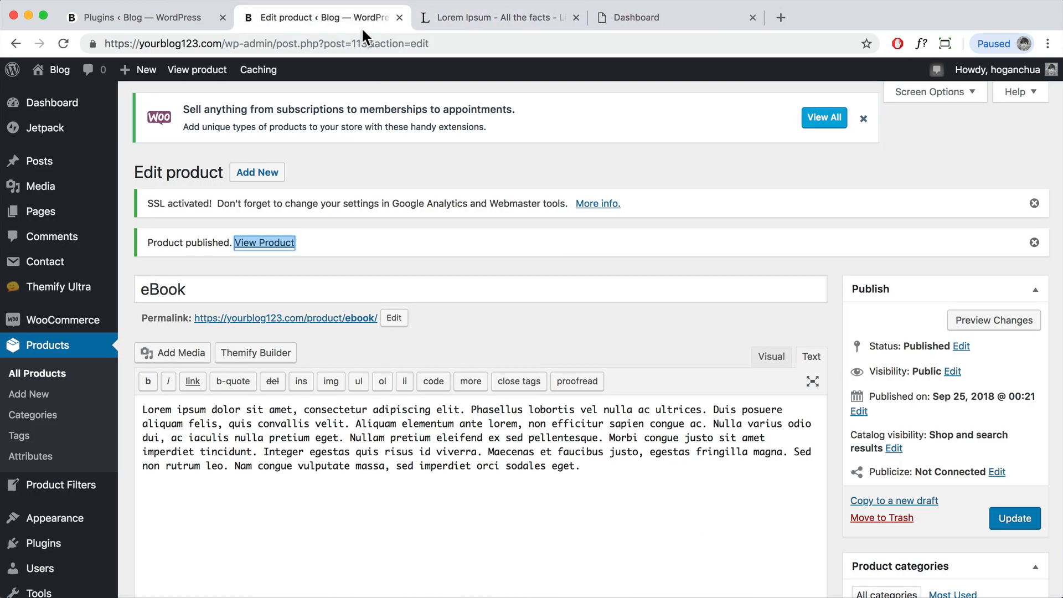
Step: Start a new product named 'Jumper'
{"action": "left_click", "coordinate": [255, 176]}
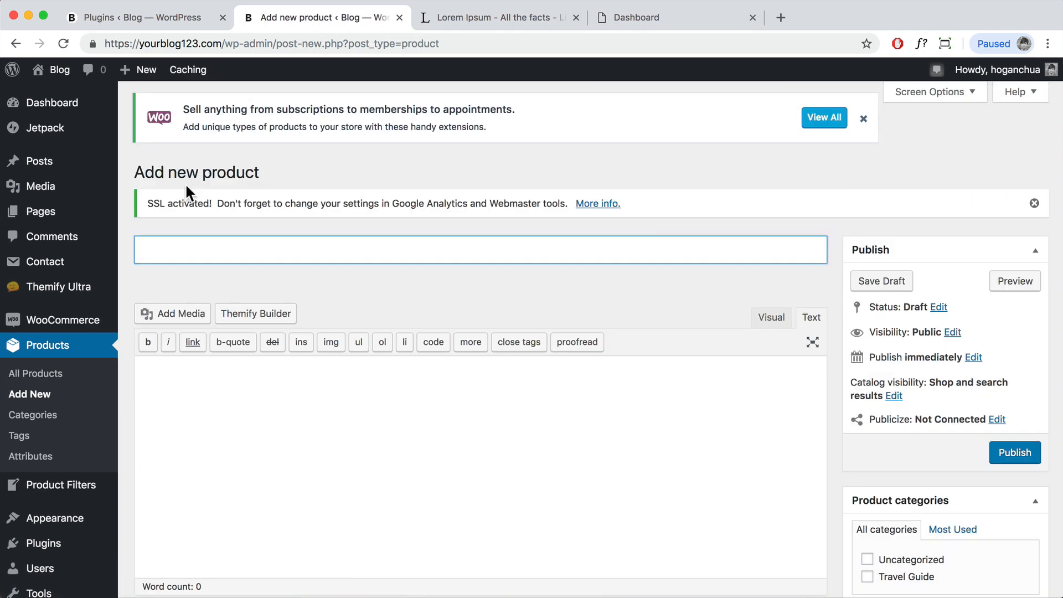
{"action": "type", "text": "JUmper"}
{"action": "key", "text": "BackSpace"}
{"action": "key", "text": "BackSpace"}
{"action": "key", "text": "BackSpace"}
{"action": "key", "text": "BackSpace"}
{"action": "type", "text": "umper"}
Step: Paste a Lorem Ipsum paragraph as the description and a trimmed version as the short description
{"action": "left_click", "coordinate": [268, 387]}
{"action": "left_click", "coordinate": [482, 18]}
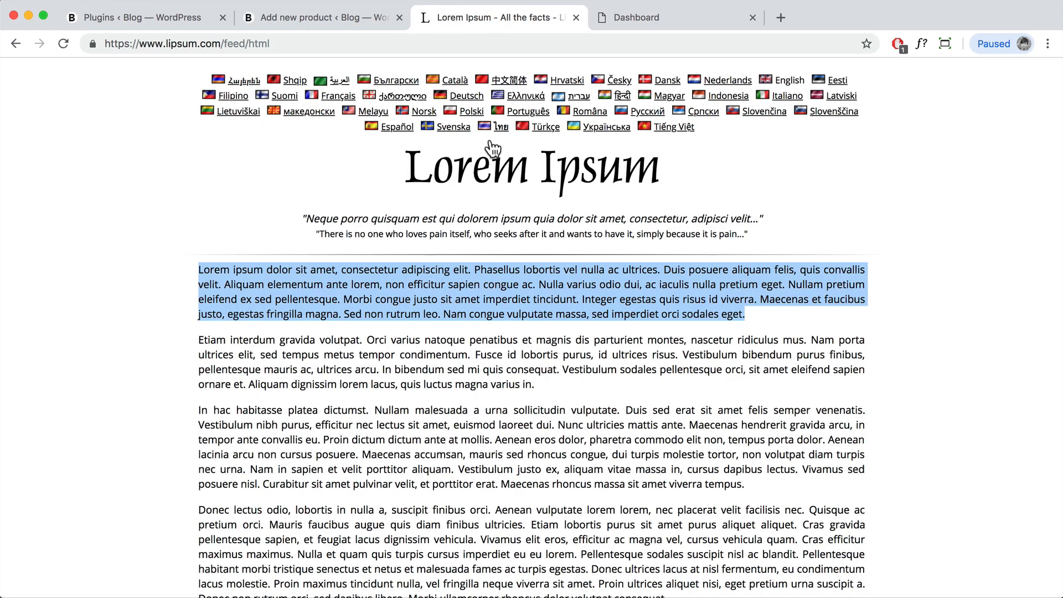
{"action": "key", "text": "ctrl+c"}
{"action": "left_click", "coordinate": [327, 18]}
{"action": "key", "text": "ctrl+v"}
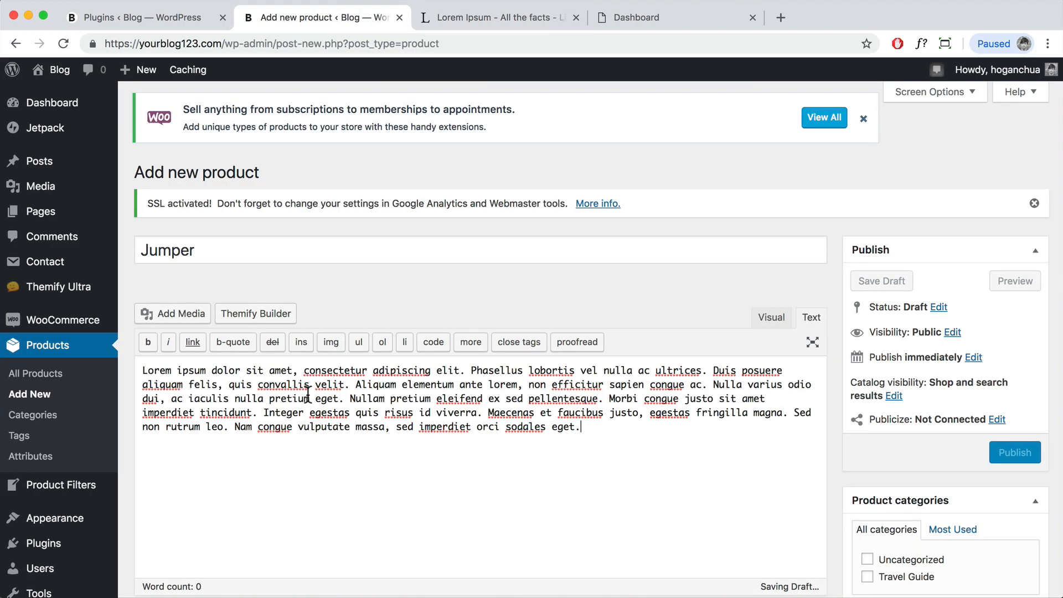
{"action": "scroll", "coordinate": [333, 359], "scroll_direction": "down", "scroll_amount": 10}
{"action": "left_click", "coordinate": [346, 454]}
{"action": "key", "text": "ctrl+v"}
{"action": "left_click_drag", "start_coordinate": [616, 465], "coordinate": [647, 437]}
{"action": "key", "text": "BackSpace"}
Step: Set the product type to Variable product
{"action": "scroll", "coordinate": [630, 437], "scroll_direction": "up", "scroll_amount": 5}
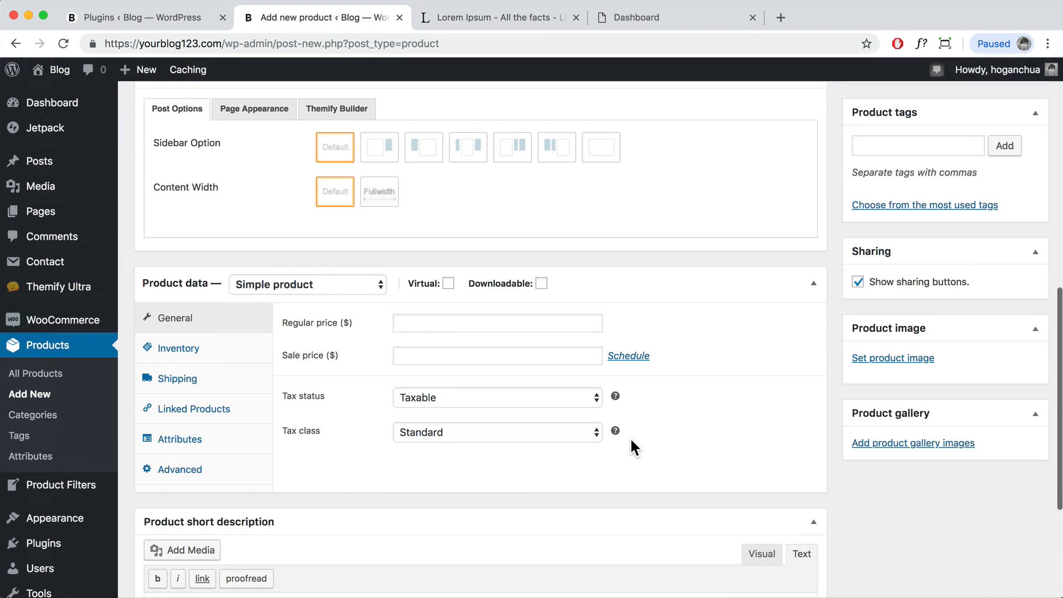
{"action": "scroll", "coordinate": [630, 440], "scroll_direction": "up", "scroll_amount": 4}
{"action": "scroll", "coordinate": [554, 452], "scroll_direction": "down", "scroll_amount": 5}
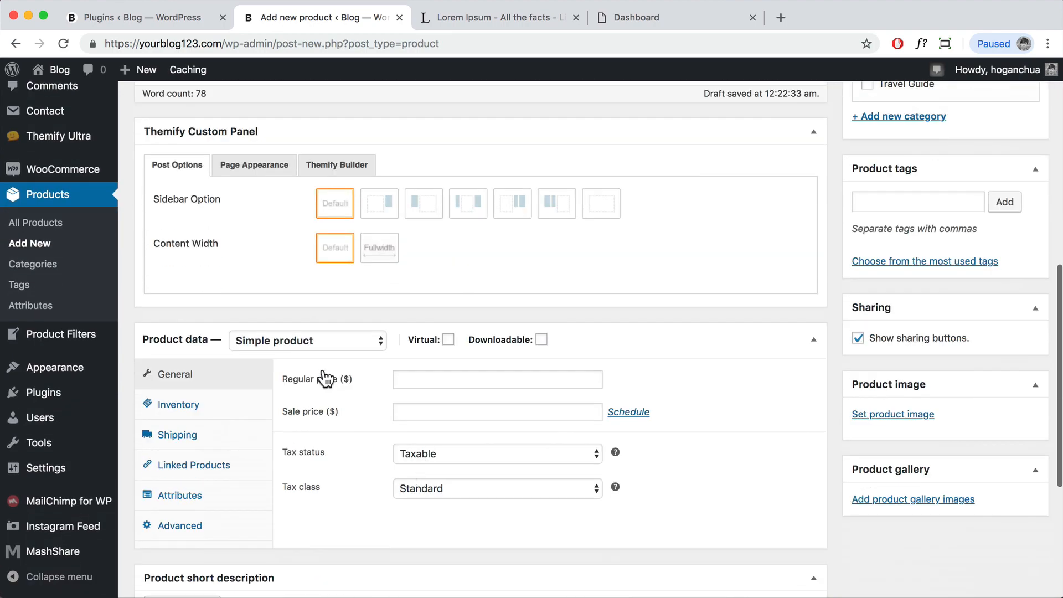
{"action": "left_click", "coordinate": [321, 339]}
{"action": "left_click", "coordinate": [287, 379]}
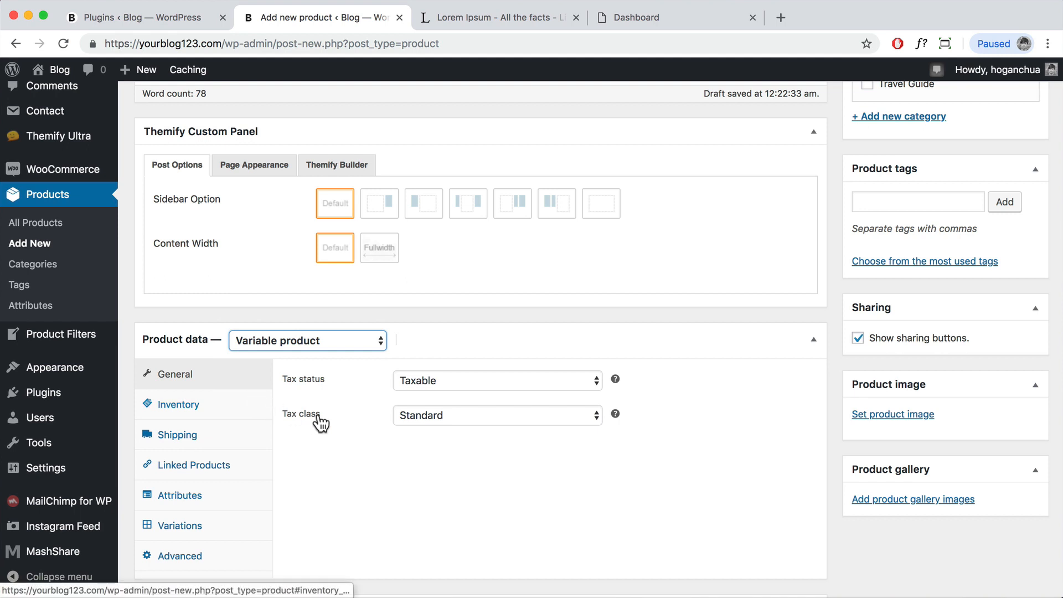
Step: Enter a shipping weight of 1 kg and dimensions 30×30×3 cm
{"action": "scroll", "coordinate": [158, 357], "scroll_direction": "down", "scroll_amount": 2}
{"action": "left_click", "coordinate": [206, 361]}
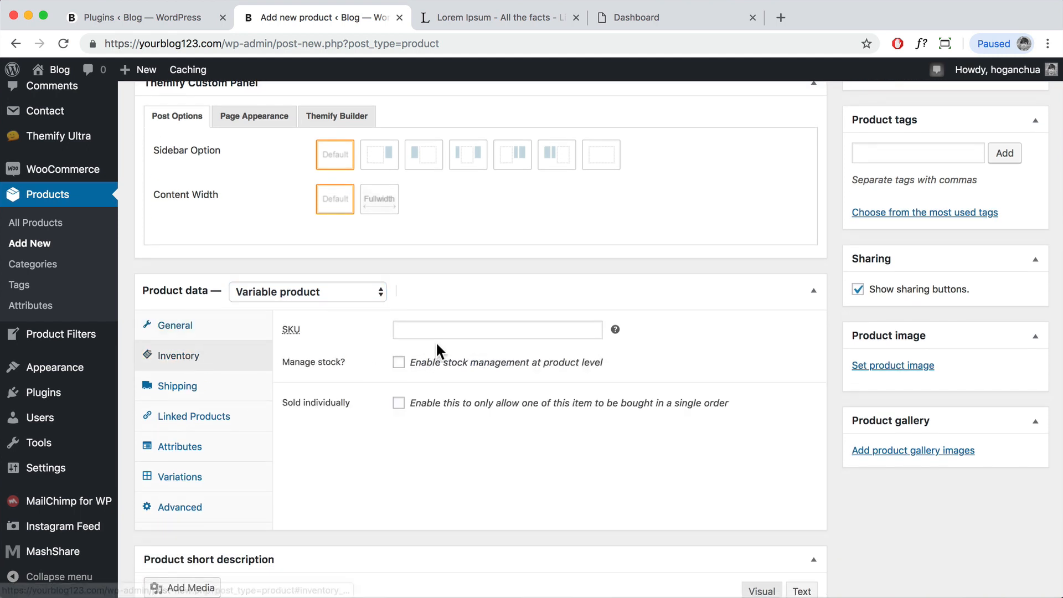
{"action": "left_click", "coordinate": [173, 387]}
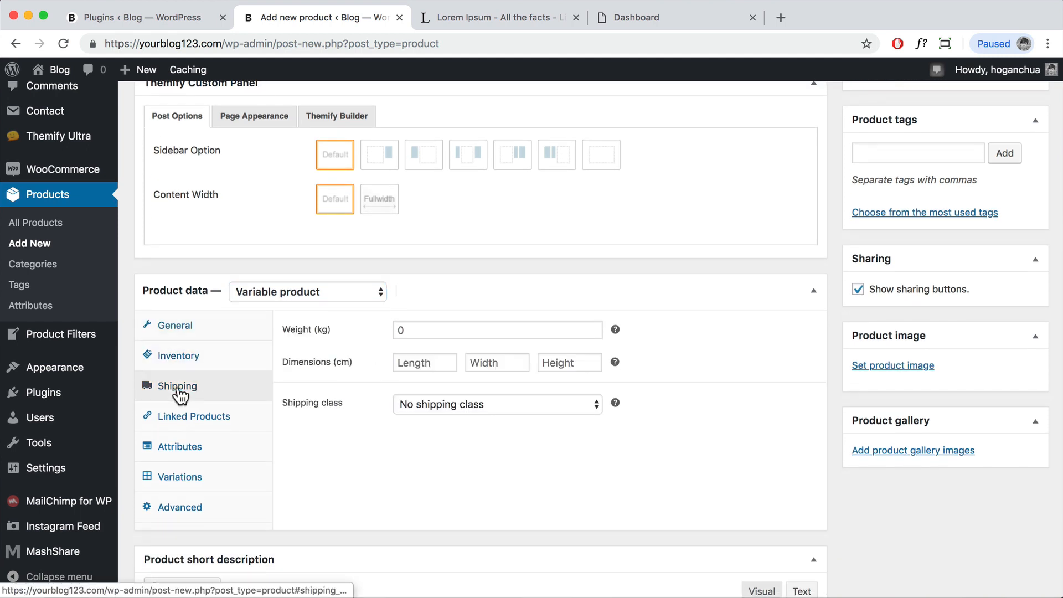
{"action": "left_click", "coordinate": [425, 331]}
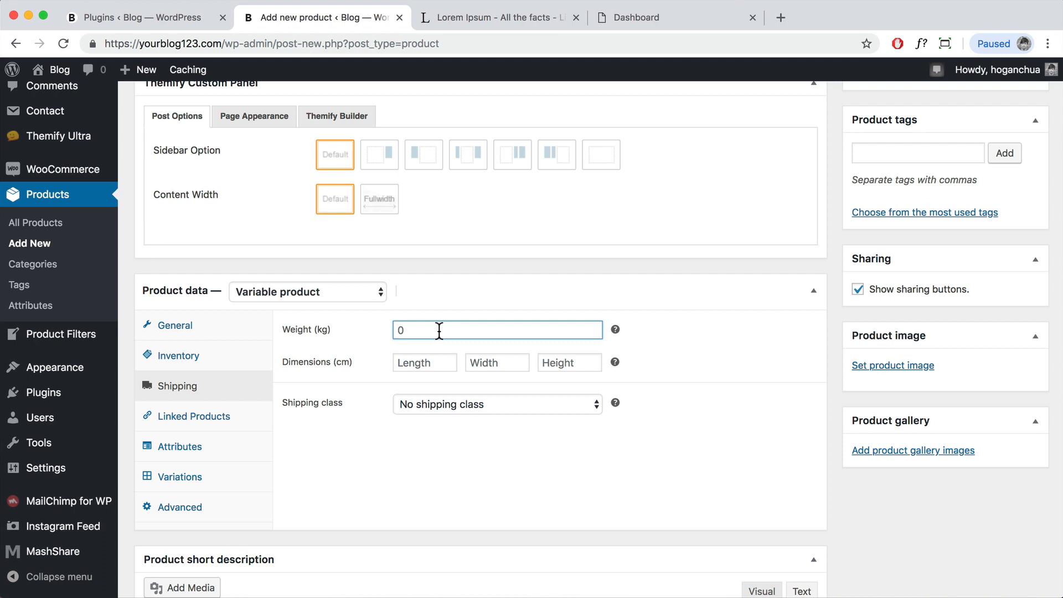
{"action": "type", "text": "1"}
{"action": "left_click", "coordinate": [430, 364]}
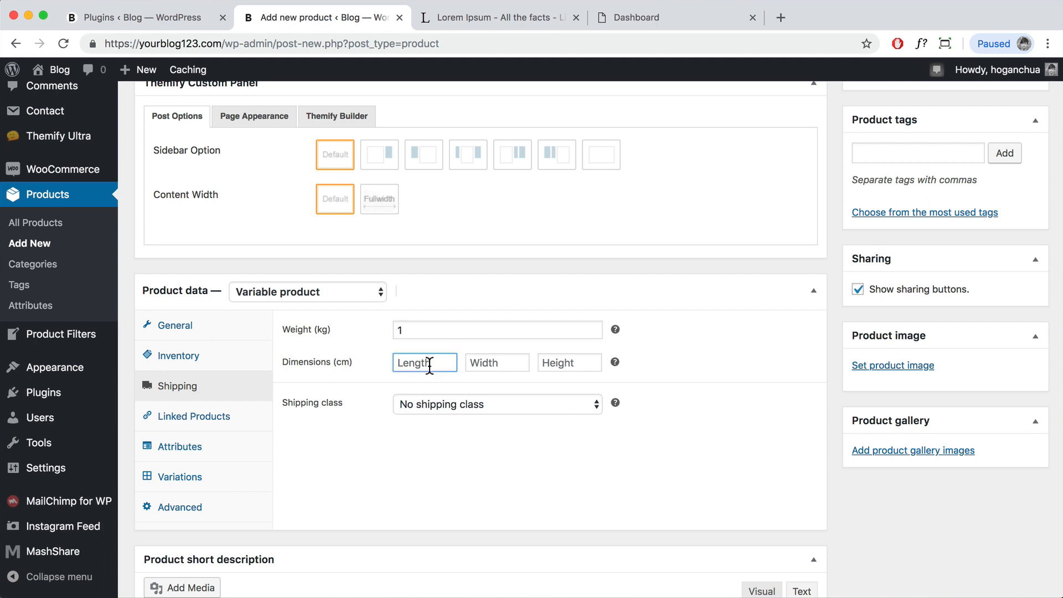
{"action": "type", "text": "30"}
{"action": "key", "text": "Tab"}
{"action": "type", "text": "30"}
{"action": "key", "text": "Tab"}
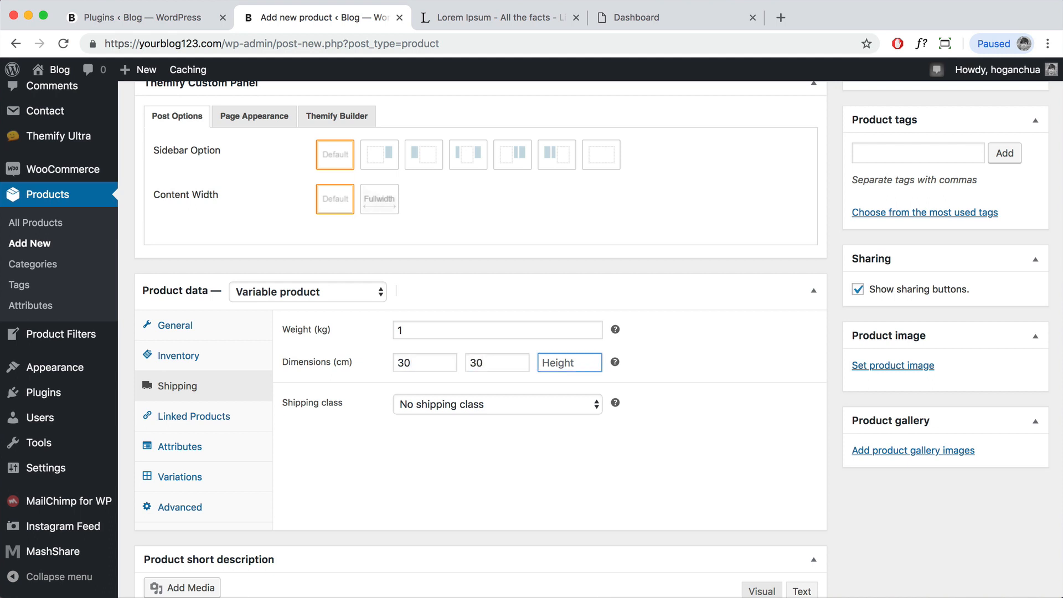
{"action": "type", "text": "3"}
{"action": "scroll", "coordinate": [430, 392], "scroll_direction": "down", "scroll_amount": 3}
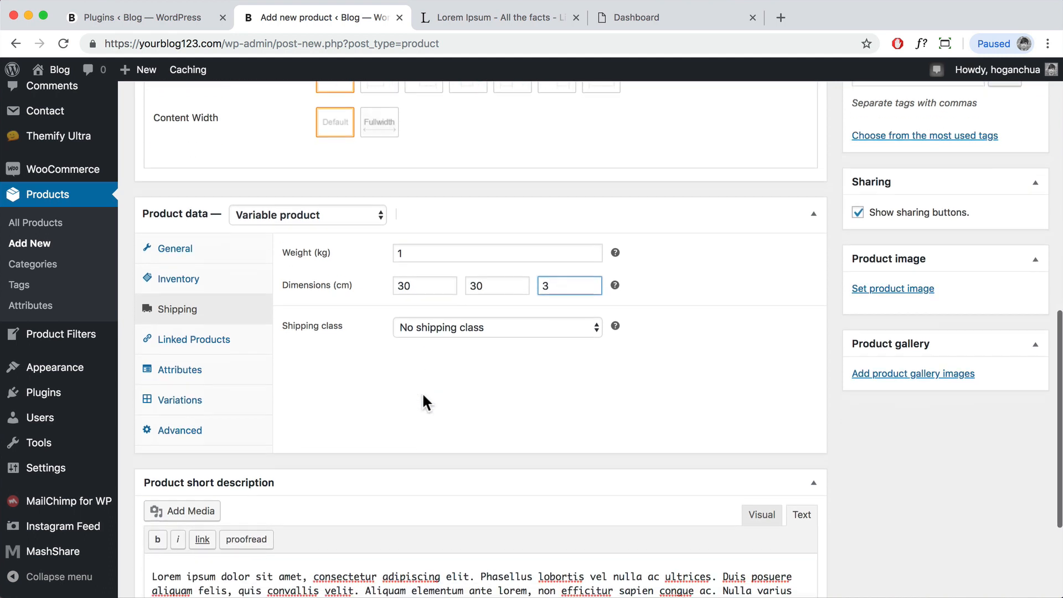
{"action": "left_click", "coordinate": [182, 340]}
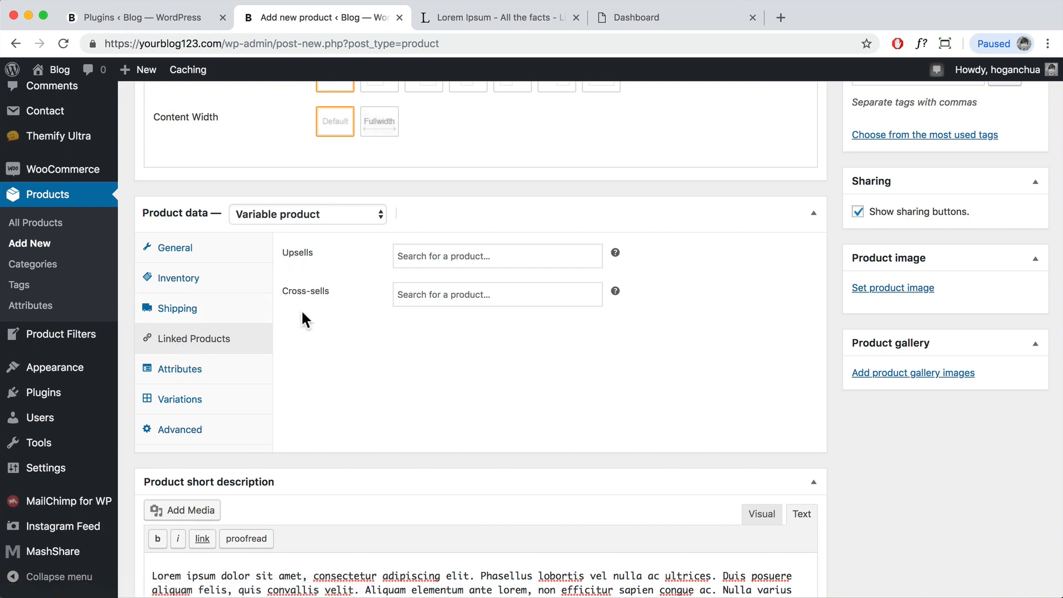
Step: Add a custom product attribute named Size
{"action": "left_click", "coordinate": [194, 372]}
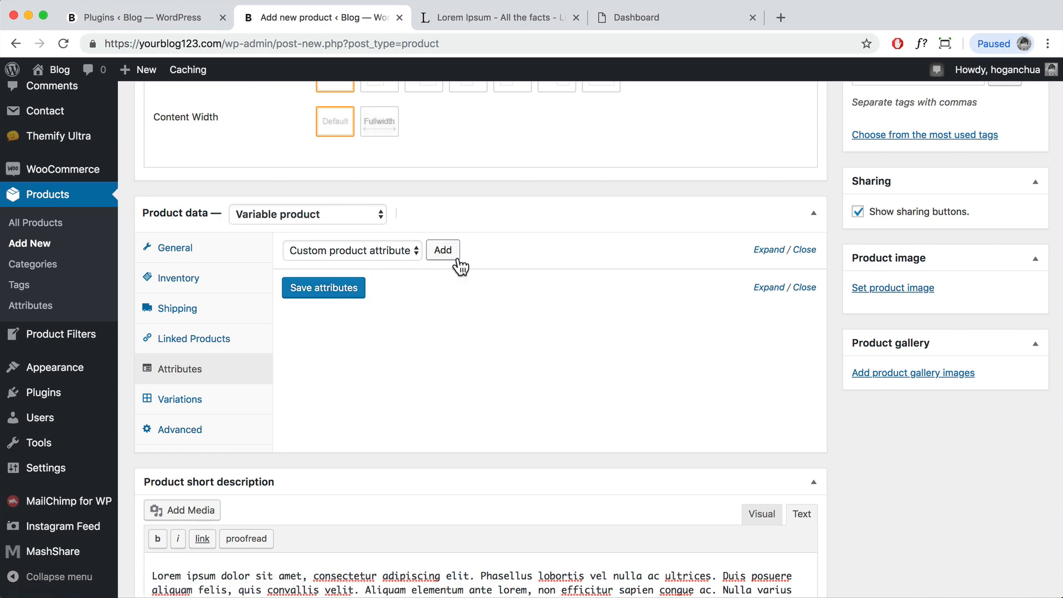
{"action": "scroll", "coordinate": [458, 261], "scroll_direction": "up", "scroll_amount": 5}
{"action": "scroll", "coordinate": [458, 258], "scroll_direction": "down", "scroll_amount": 5}
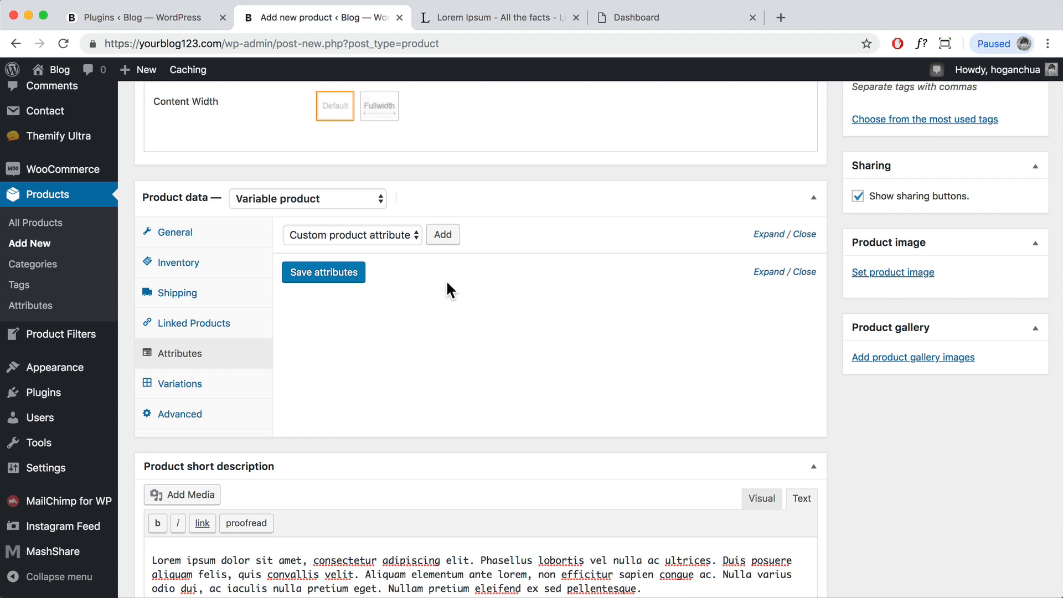
{"action": "left_click", "coordinate": [446, 236]}
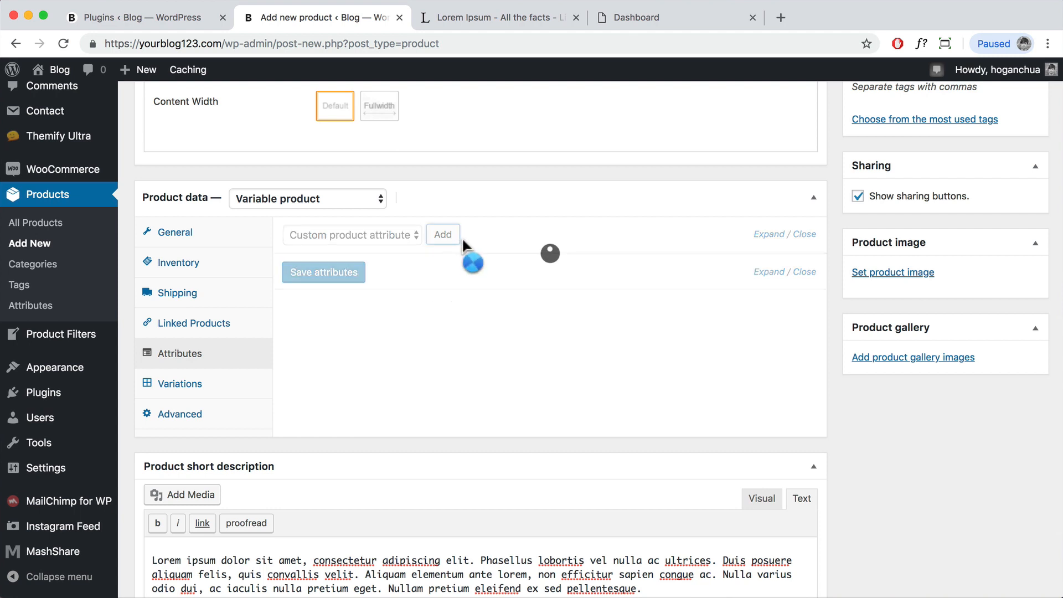
{"action": "left_click", "coordinate": [344, 316]}
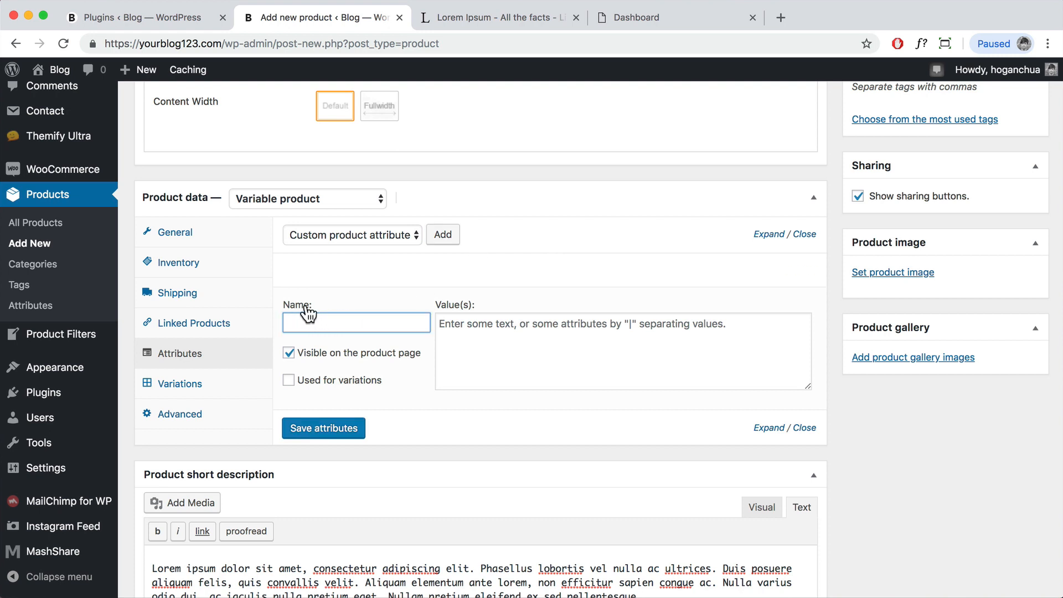
{"action": "type", "text": "Size"}
Step: Give Size the values Small|Medium|Large, mark it used for variations, and save
{"action": "left_click", "coordinate": [528, 341]}
{"action": "type", "text": "S"}
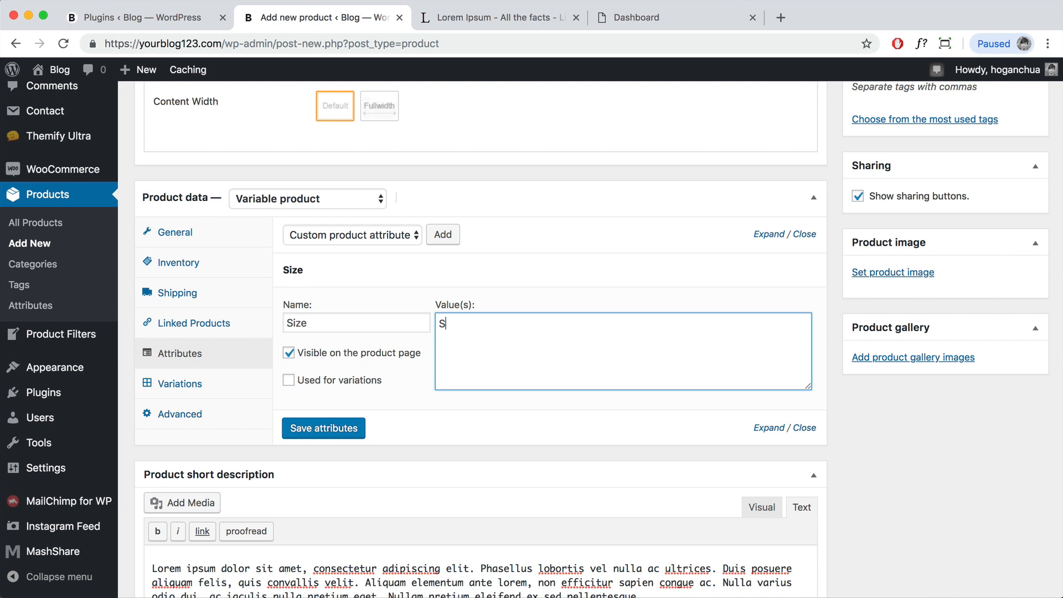
{"action": "type", "text": "|M"}
{"action": "left_click_drag", "start_coordinate": [466, 325], "coordinate": [458, 325]}
{"action": "left_click", "coordinate": [469, 329]}
{"action": "left_click", "coordinate": [469, 326]}
{"action": "left_click", "coordinate": [446, 326]}
{"action": "type", "text": "mall"}
{"action": "left_click", "coordinate": [475, 325]}
{"action": "type", "text": "id"}
{"action": "type", "text": "ium|L"}
{"action": "type", "text": "arge"}
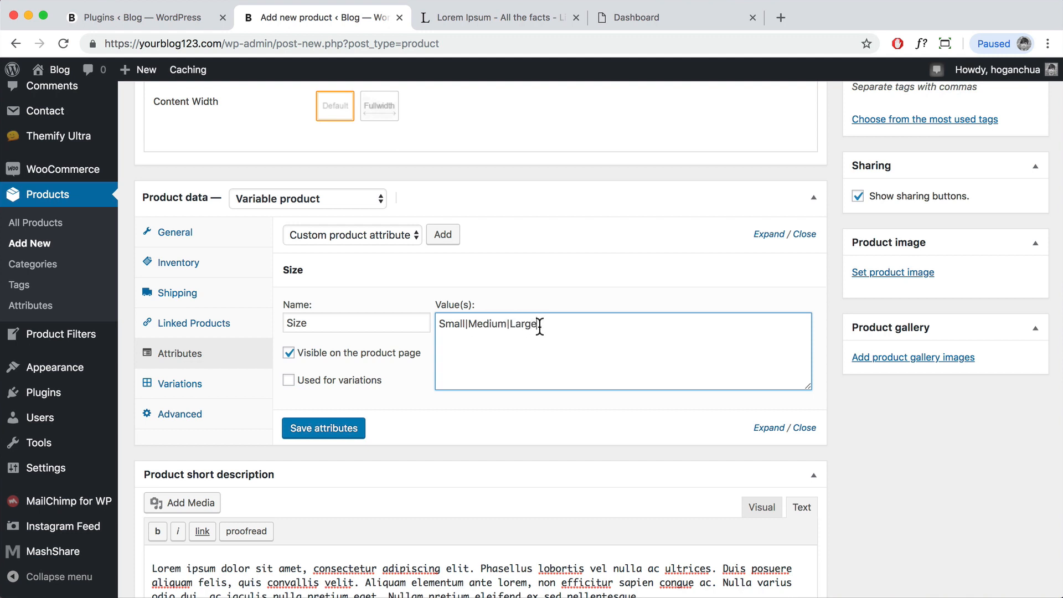
{"action": "left_click", "coordinate": [311, 382]}
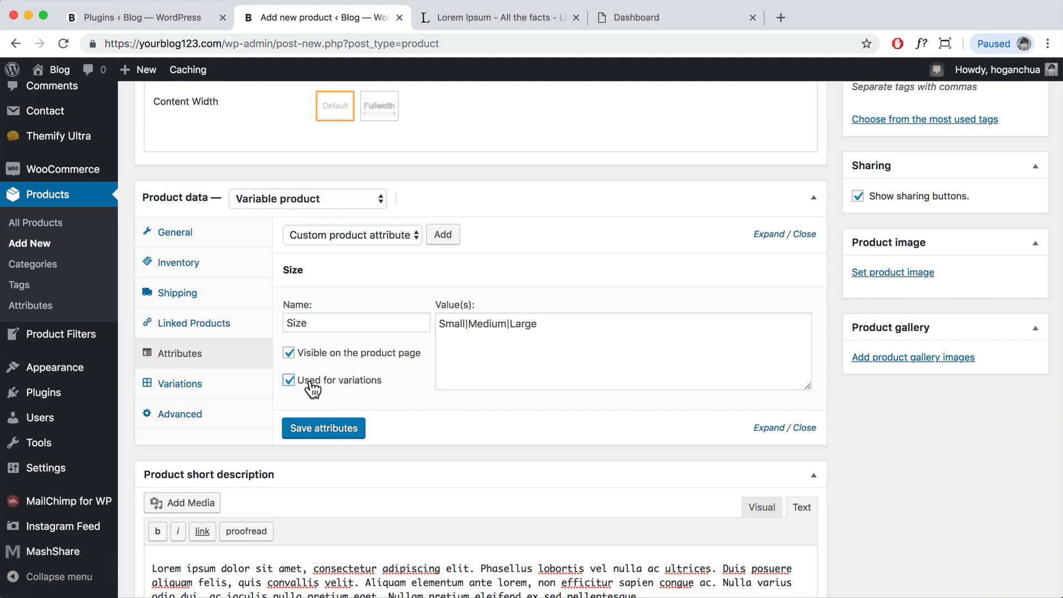
{"action": "left_click", "coordinate": [312, 435]}
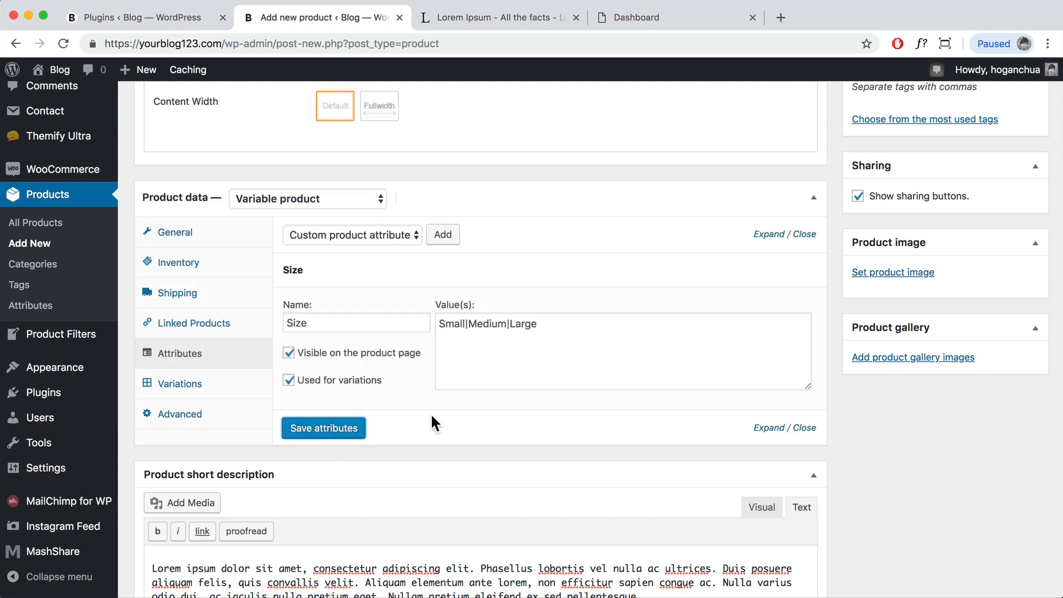
{"action": "left_click", "coordinate": [445, 242]}
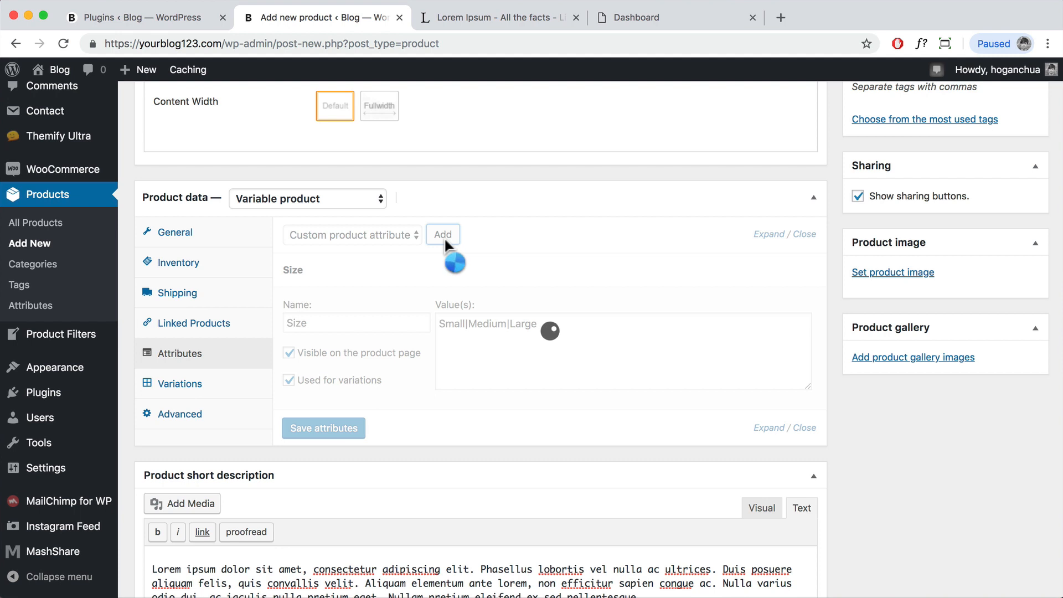
Step: Add a Colour attribute with Purple|Green|Grey, used for variations, and save both attributes
{"action": "left_click", "coordinate": [339, 478]}
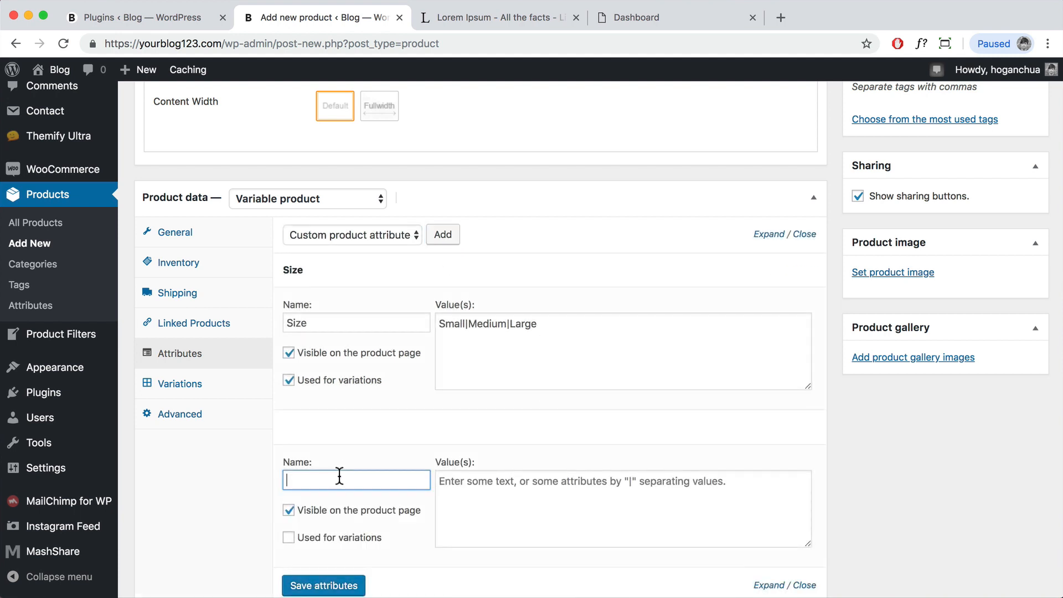
{"action": "left_click", "coordinate": [501, 505]}
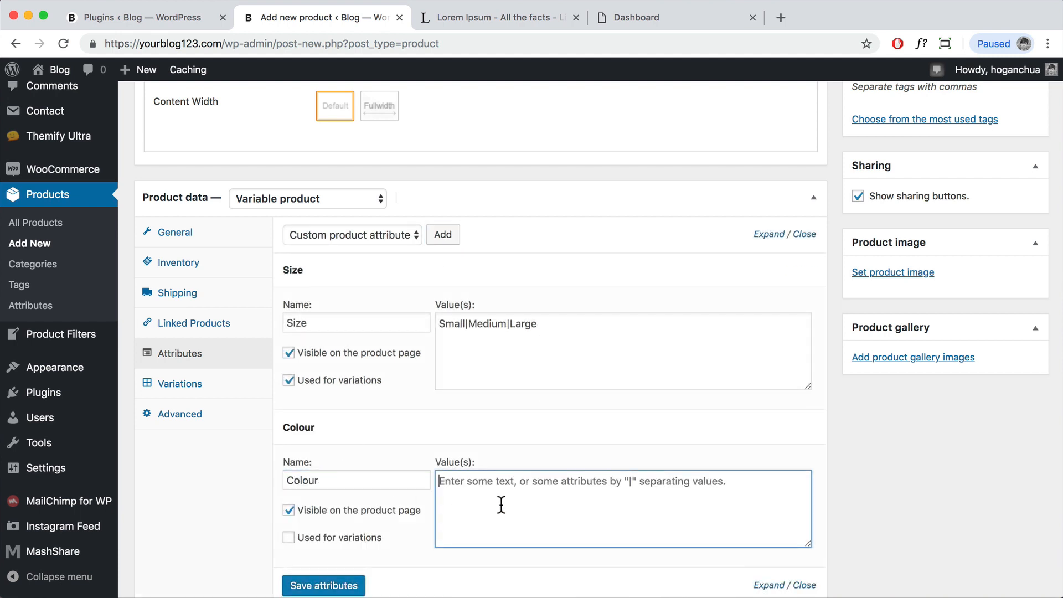
{"action": "type", "text": "Purple|Green|Grey"}
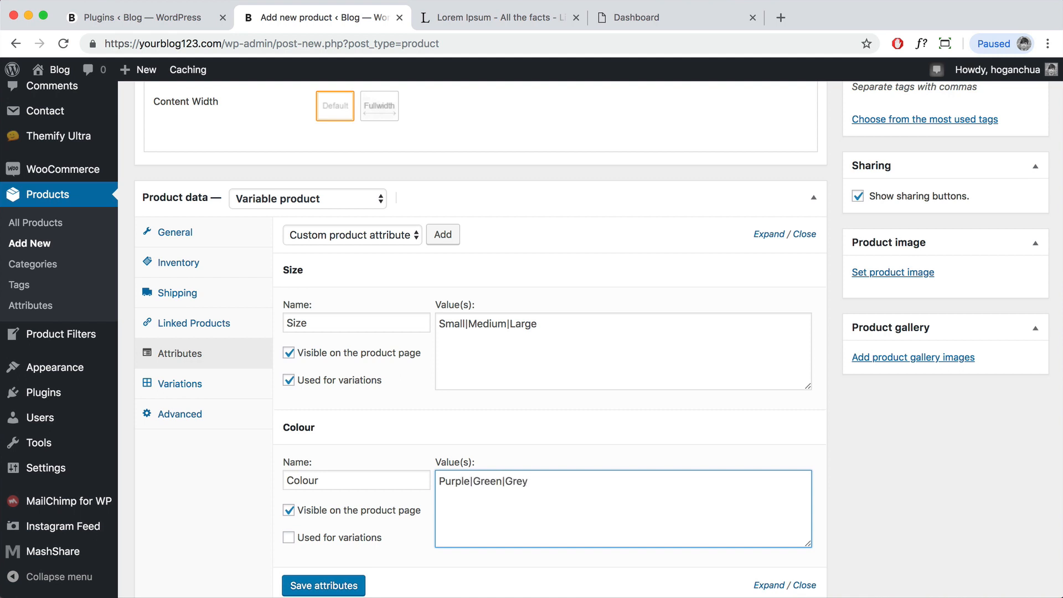
{"action": "scroll", "coordinate": [565, 469], "scroll_direction": "down", "scroll_amount": 2}
{"action": "left_click", "coordinate": [289, 491]}
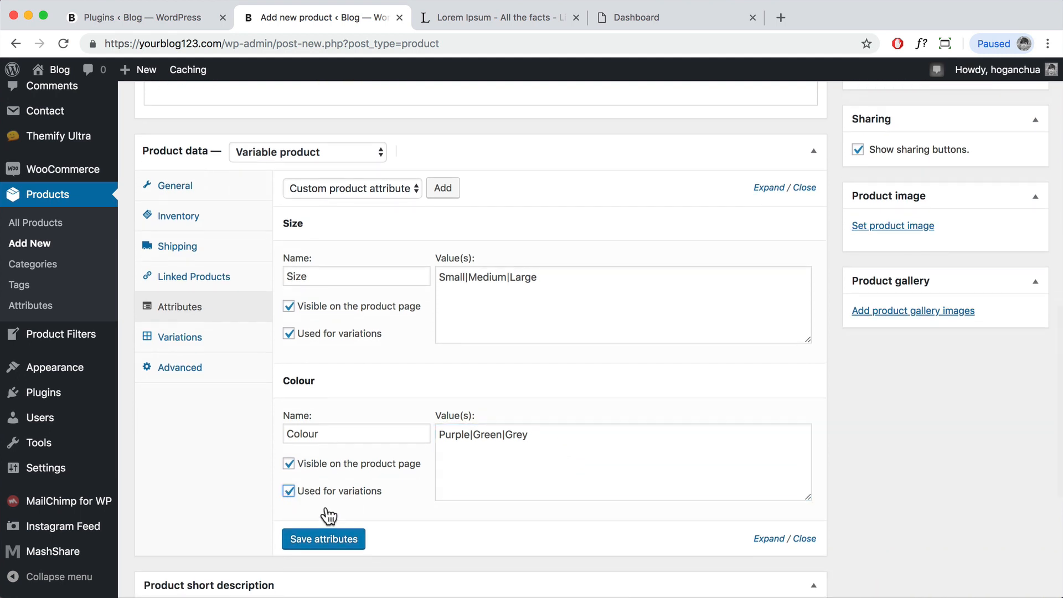
{"action": "left_click", "coordinate": [357, 541]}
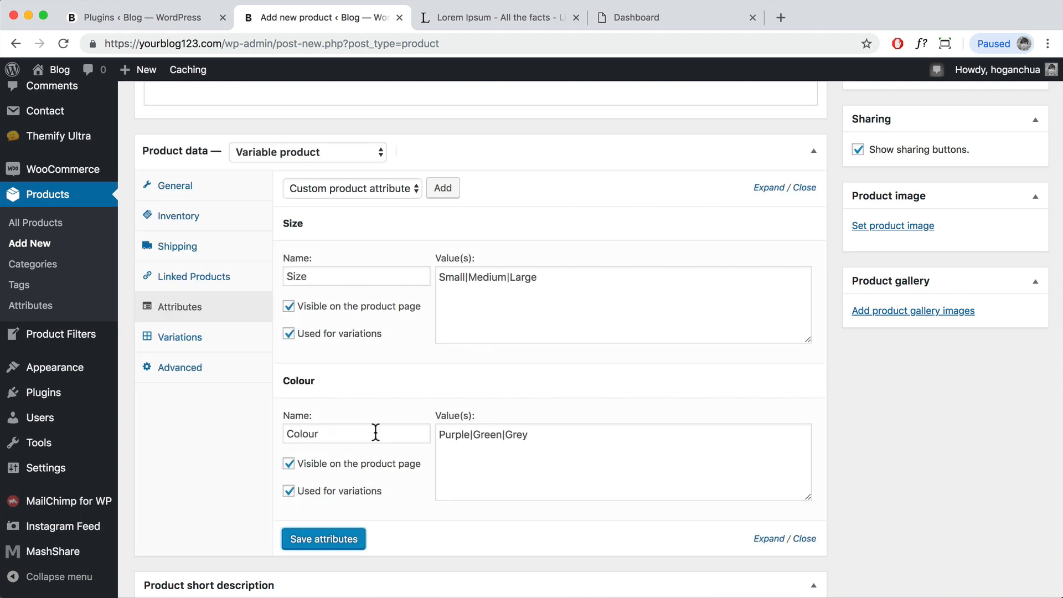
{"action": "left_click", "coordinate": [178, 343]}
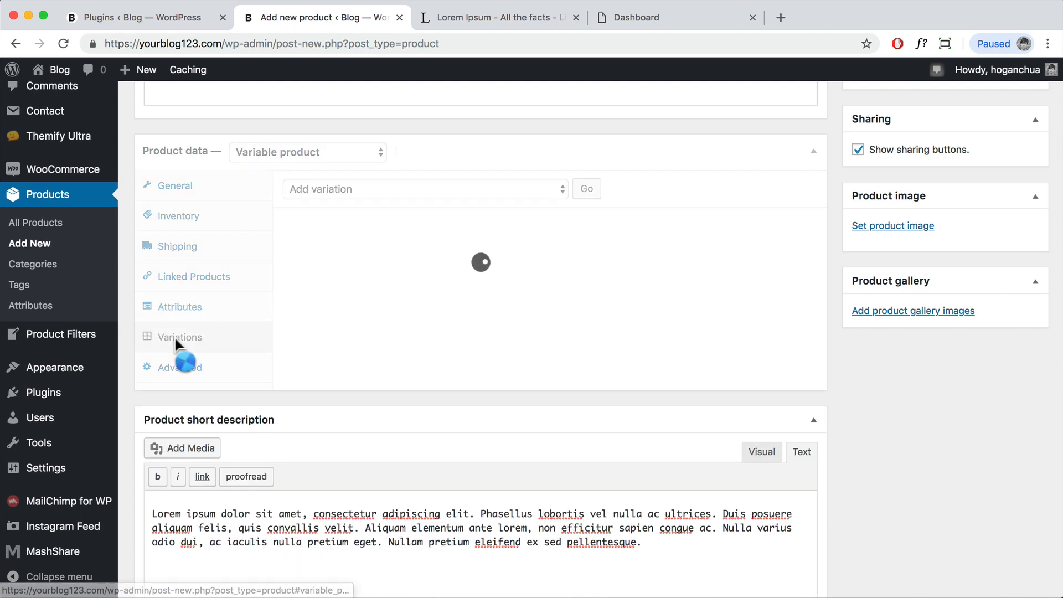
Step: Create variations from all attributes, generating nine variations #118–#126
{"action": "left_click", "coordinate": [447, 191]}
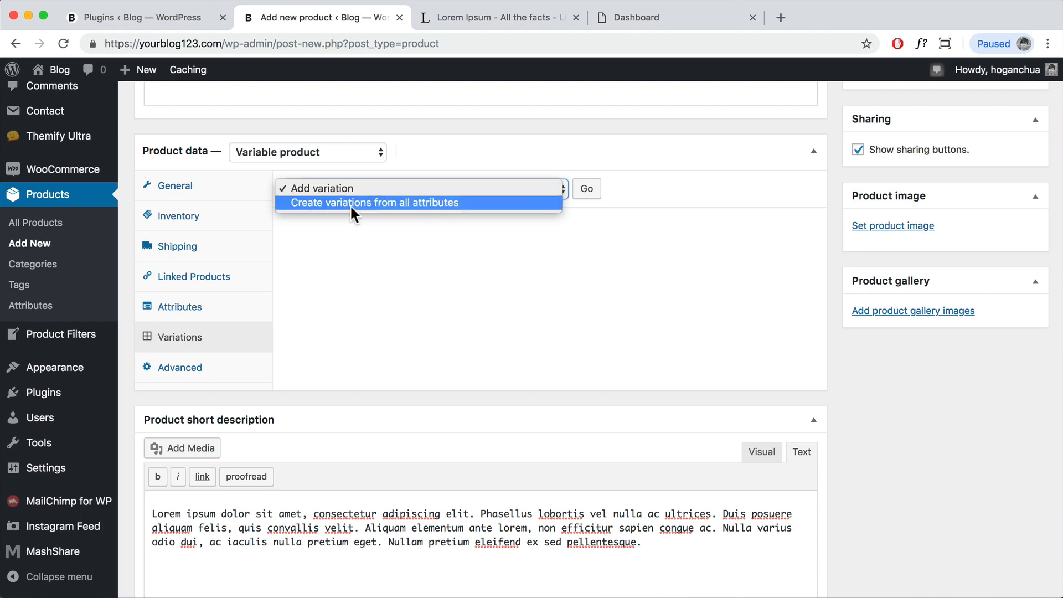
{"action": "left_click", "coordinate": [470, 201]}
{"action": "left_click", "coordinate": [592, 191]}
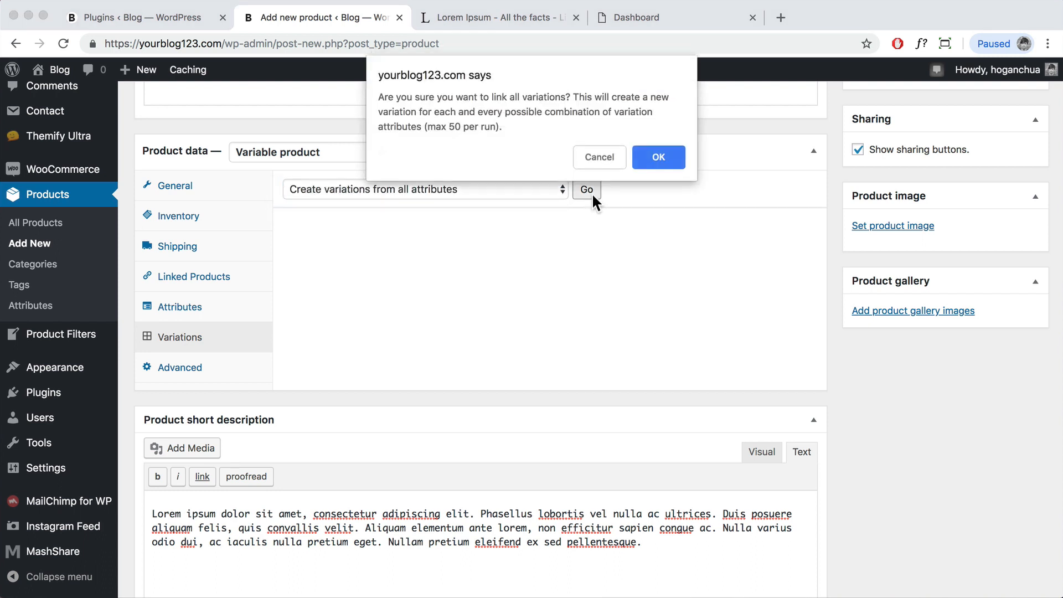
{"action": "left_click", "coordinate": [665, 158]}
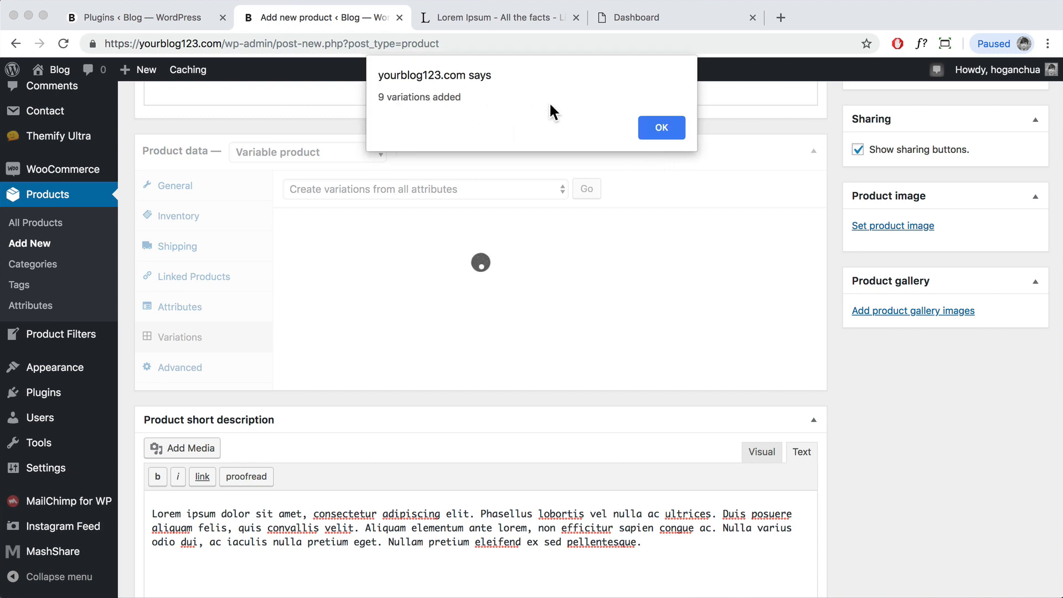
{"action": "left_click_drag", "start_coordinate": [461, 97], "coordinate": [368, 100]}
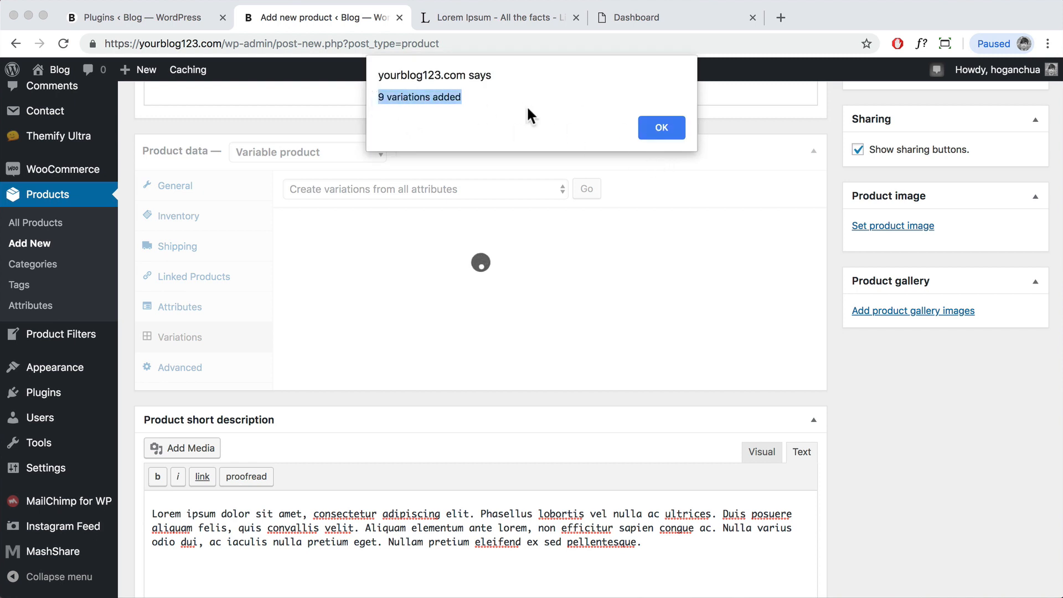
{"action": "left_click", "coordinate": [661, 127]}
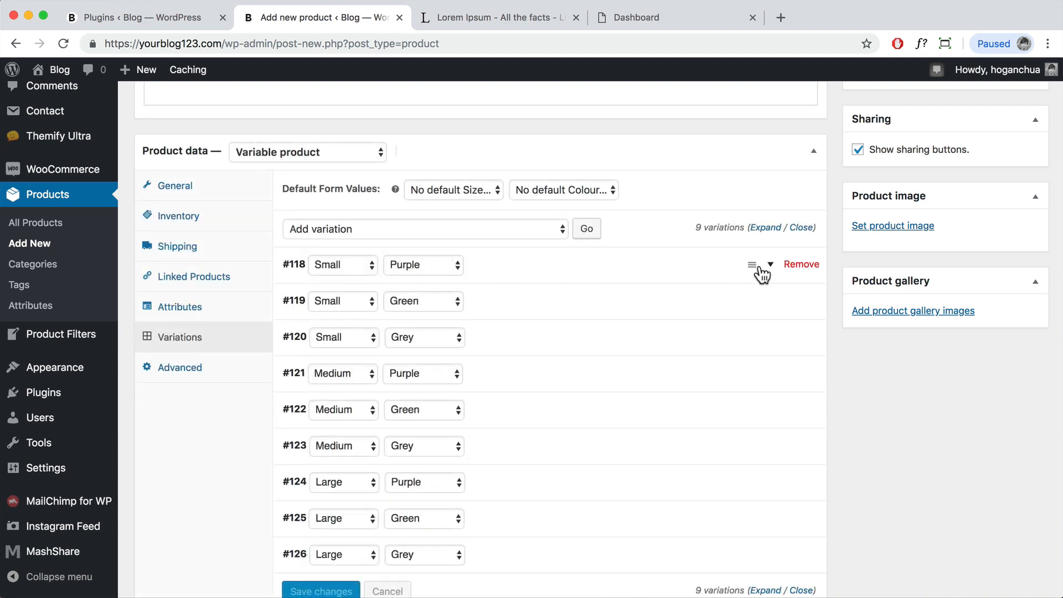
Step: Upload the purple jumper picture and set it as variation #118's image
{"action": "left_click", "coordinate": [771, 266]}
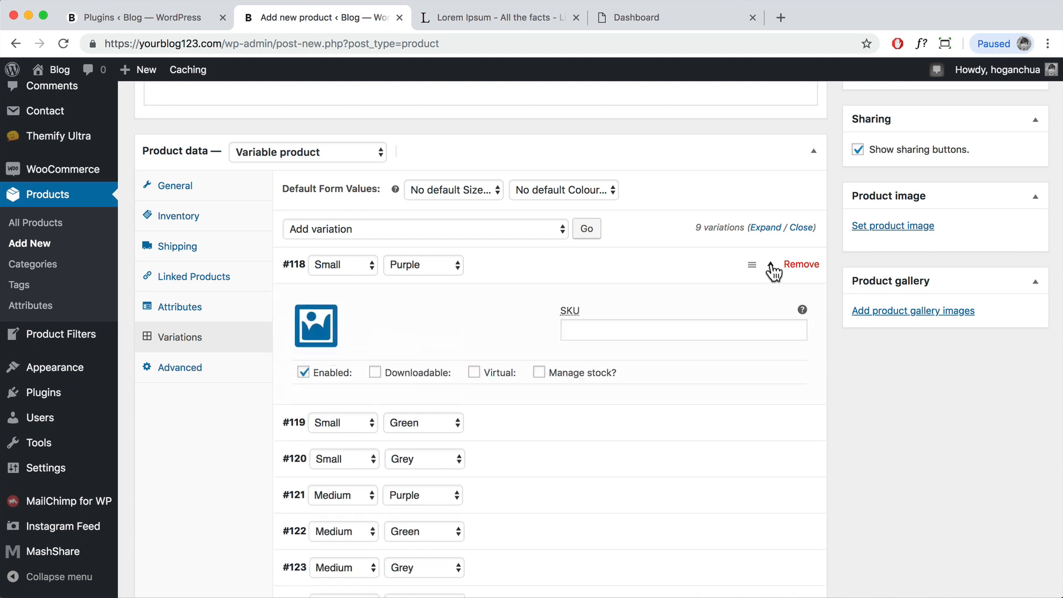
{"action": "scroll", "coordinate": [553, 420], "scroll_direction": "down", "scroll_amount": 2}
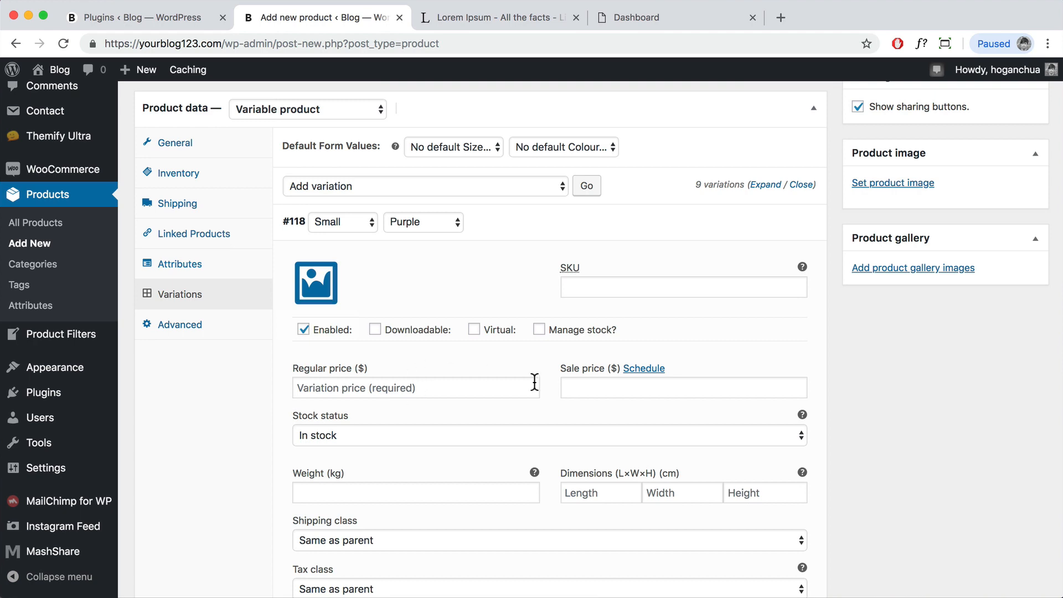
{"action": "scroll", "coordinate": [534, 382], "scroll_direction": "down", "scroll_amount": 5}
{"action": "scroll", "coordinate": [412, 361], "scroll_direction": "up", "scroll_amount": 6}
{"action": "scroll", "coordinate": [401, 305], "scroll_direction": "down", "scroll_amount": 3}
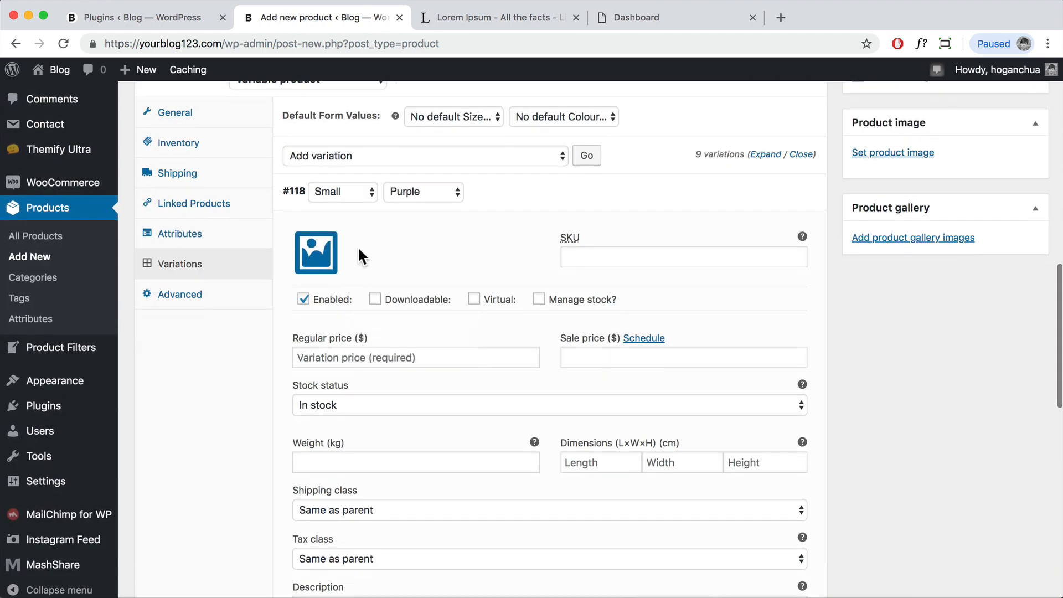
{"action": "left_click", "coordinate": [314, 256]}
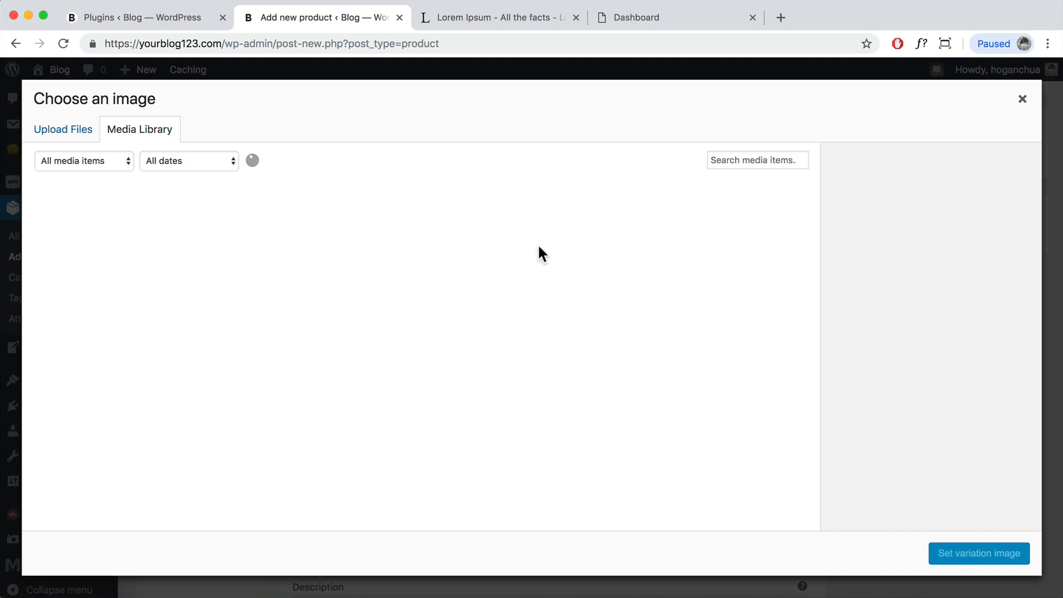
{"action": "left_click", "coordinate": [89, 132]}
{"action": "left_click", "coordinate": [504, 335]}
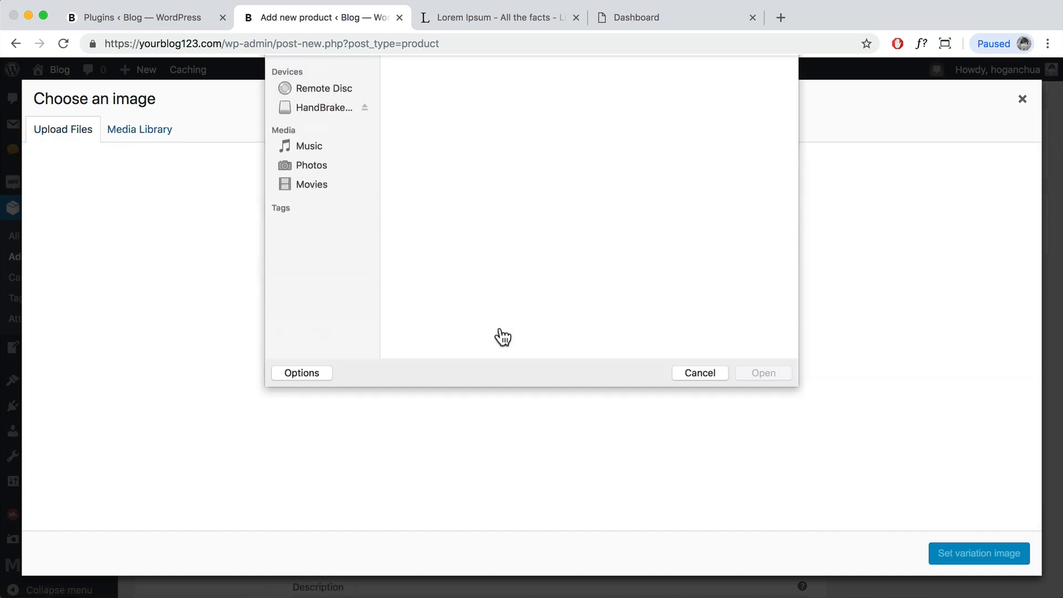
{"action": "left_click", "coordinate": [673, 295]}
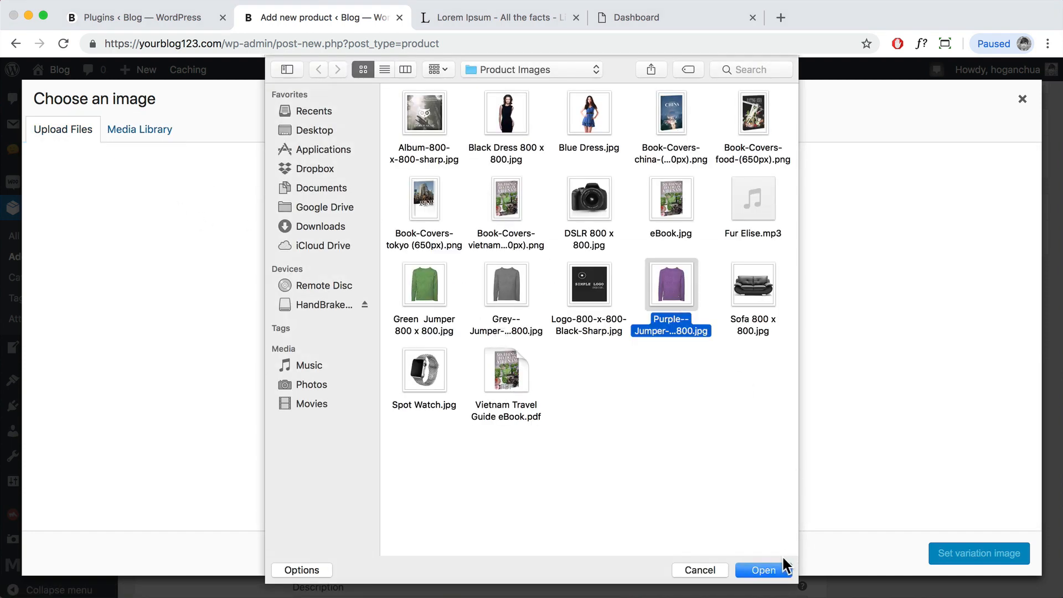
{"action": "left_click", "coordinate": [787, 566]}
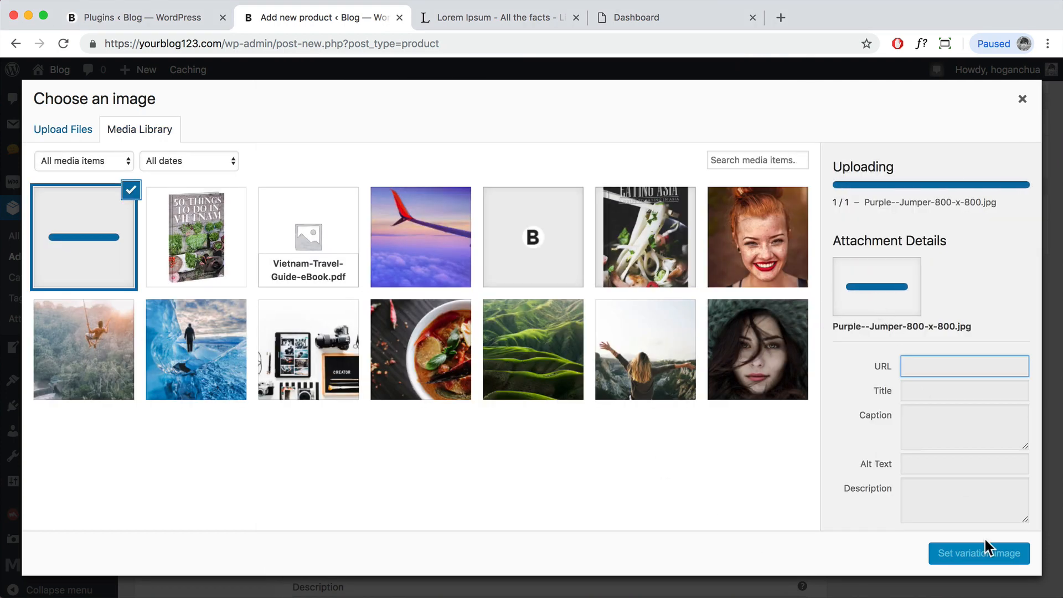
{"action": "left_click", "coordinate": [976, 555]}
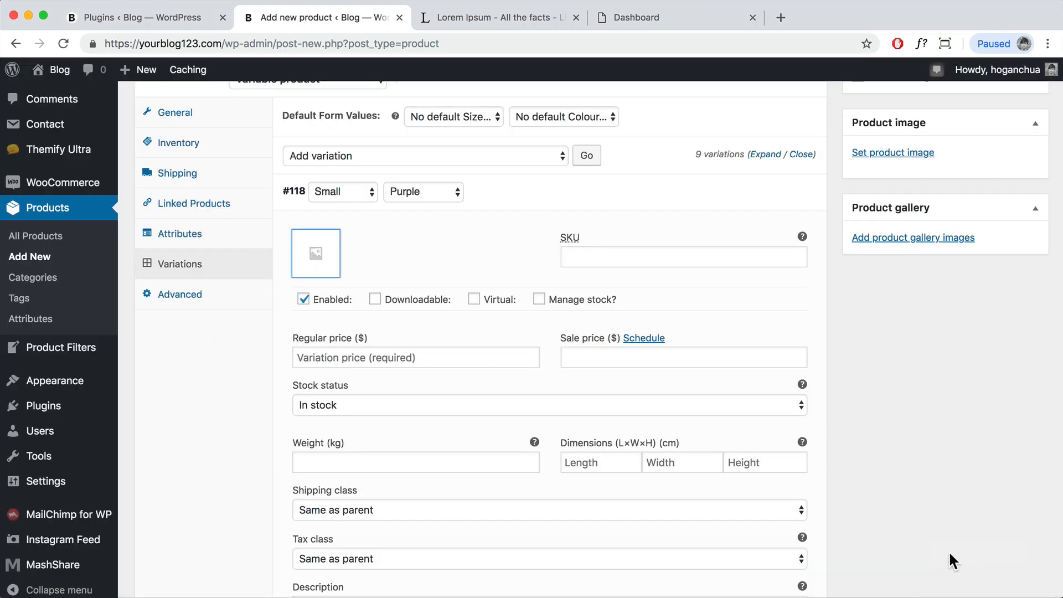
Step: Enter a regular price of 29 for the Small Purple variation
{"action": "left_click", "coordinate": [461, 360]}
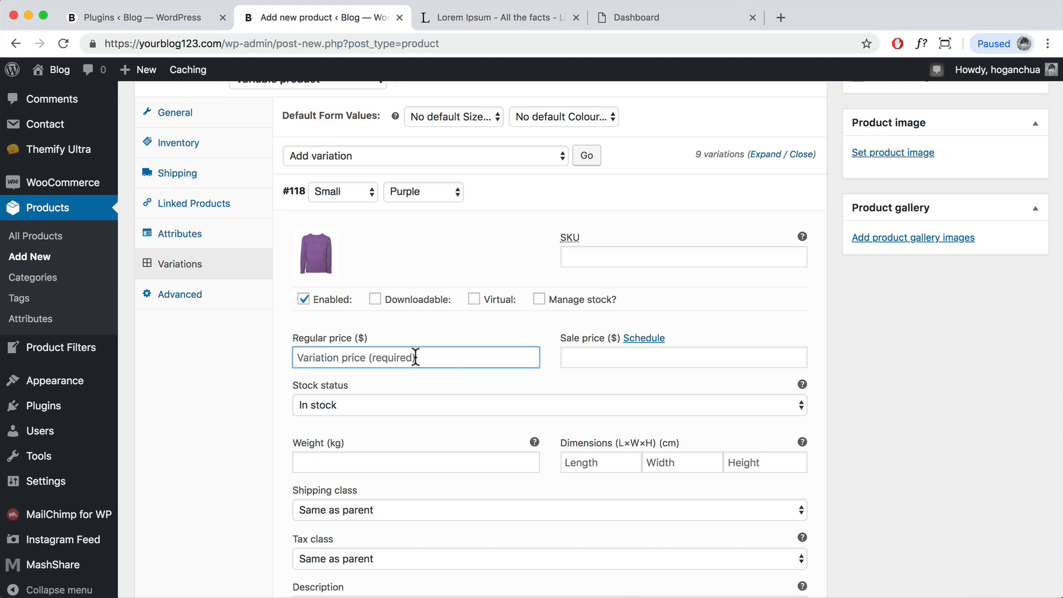
{"action": "type", "text": "29"}
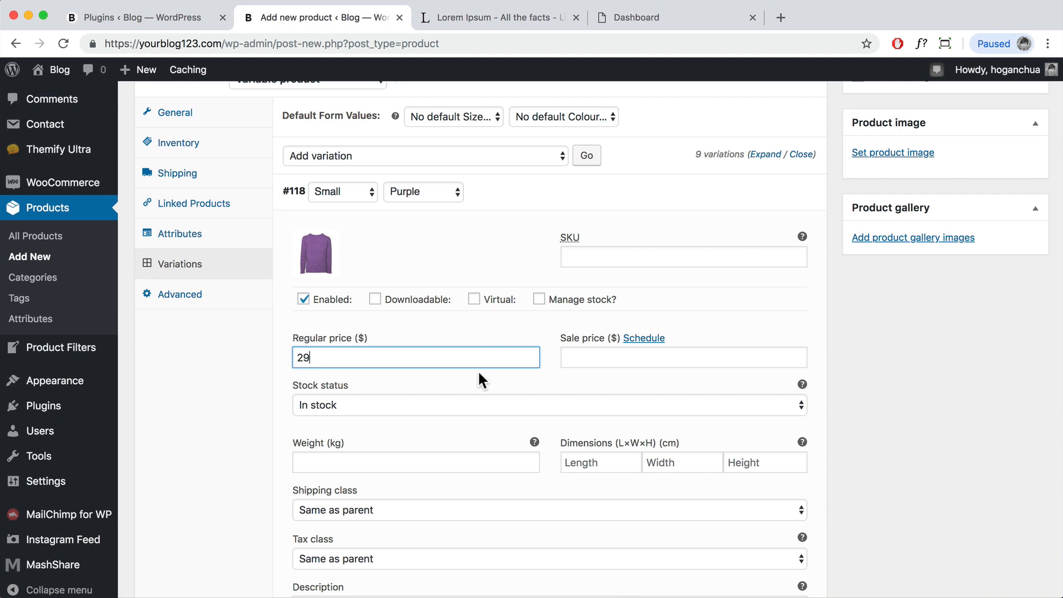
{"action": "scroll", "coordinate": [489, 381], "scroll_direction": "down", "scroll_amount": 2}
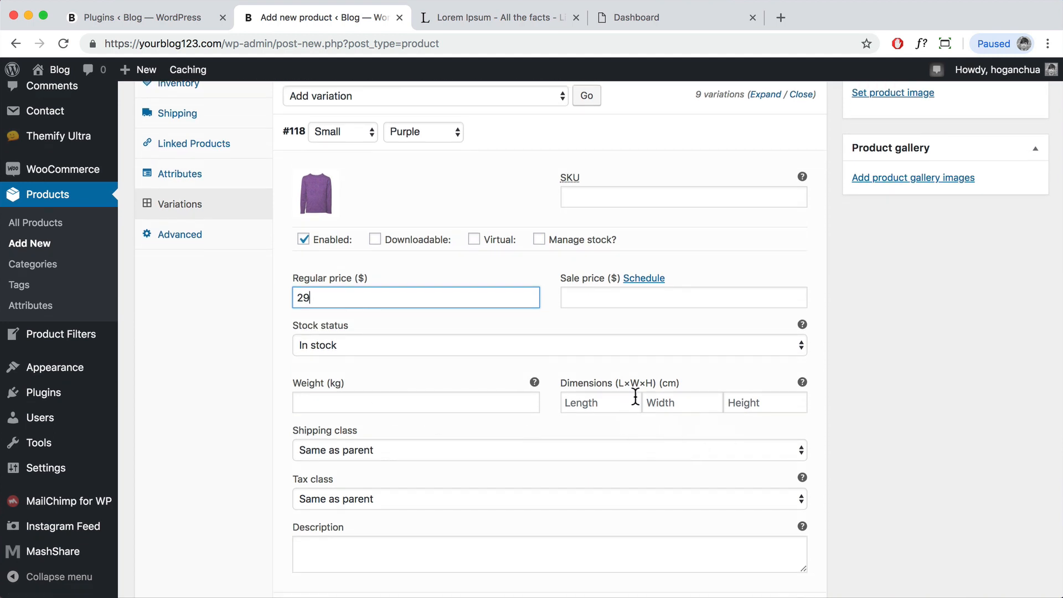
{"action": "scroll", "coordinate": [550, 403], "scroll_direction": "down", "scroll_amount": 5}
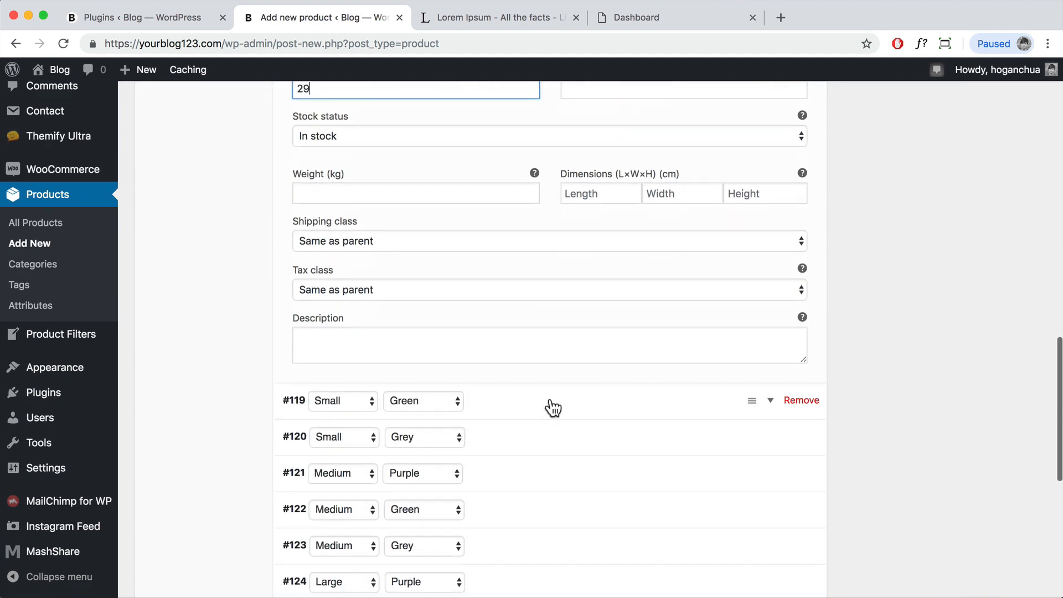
{"action": "scroll", "coordinate": [692, 399], "scroll_direction": "up", "scroll_amount": 2}
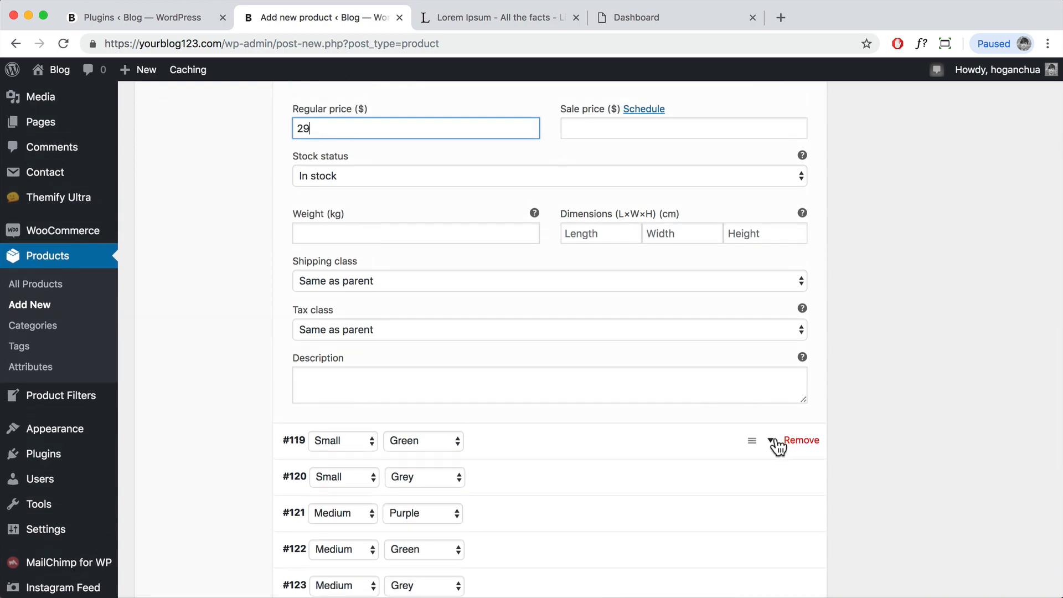
Step: Upload the green jumper picture as the Small Green variation #119's image
{"action": "left_click", "coordinate": [771, 440]}
{"action": "scroll", "coordinate": [513, 443], "scroll_direction": "down", "scroll_amount": 2}
{"action": "left_click", "coordinate": [316, 402]}
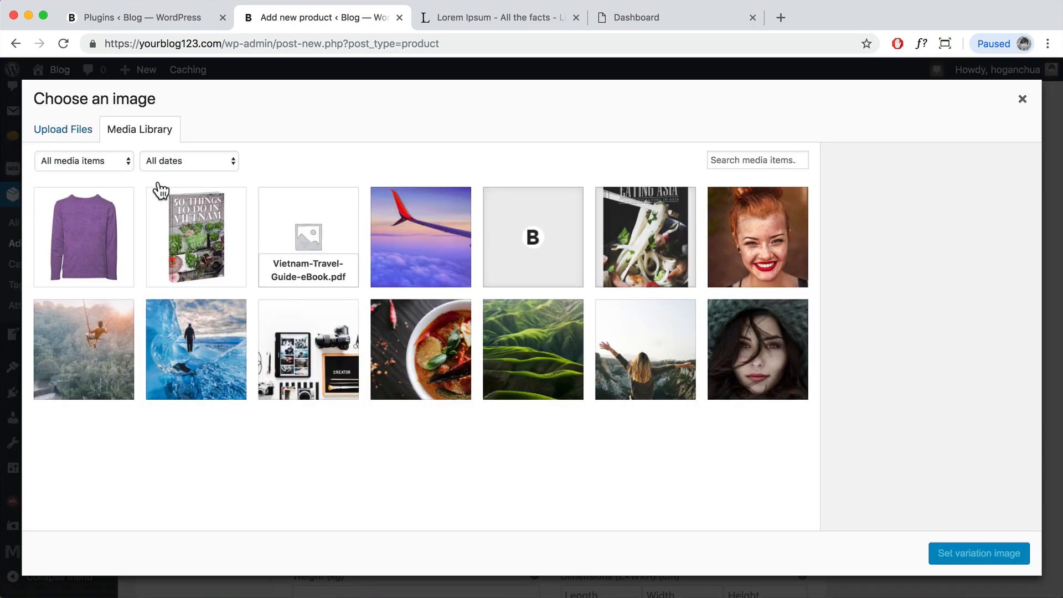
{"action": "left_click", "coordinate": [92, 133]}
{"action": "left_click", "coordinate": [524, 336]}
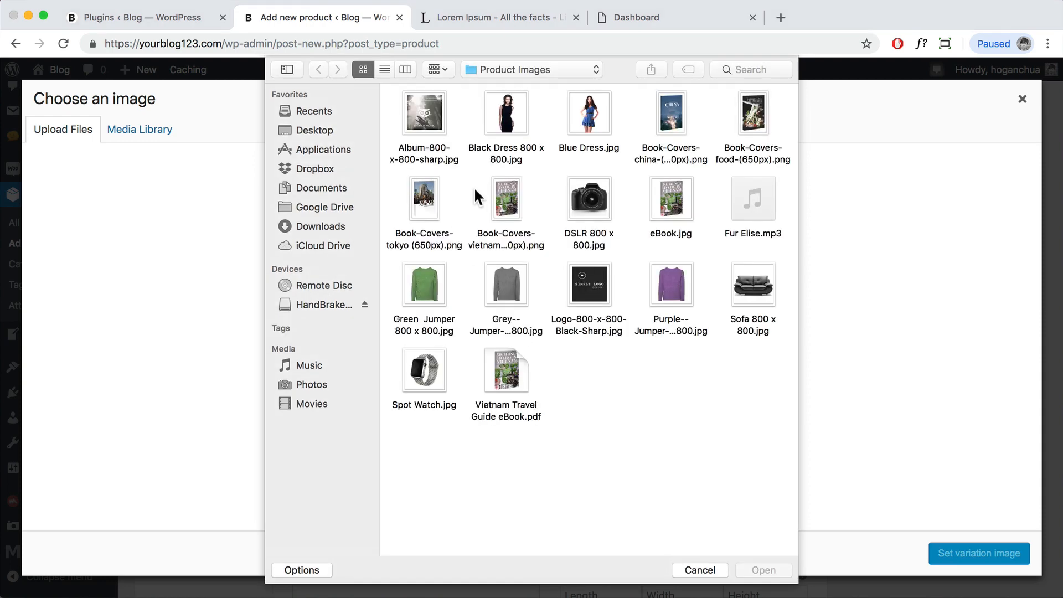
{"action": "left_click", "coordinate": [781, 571]}
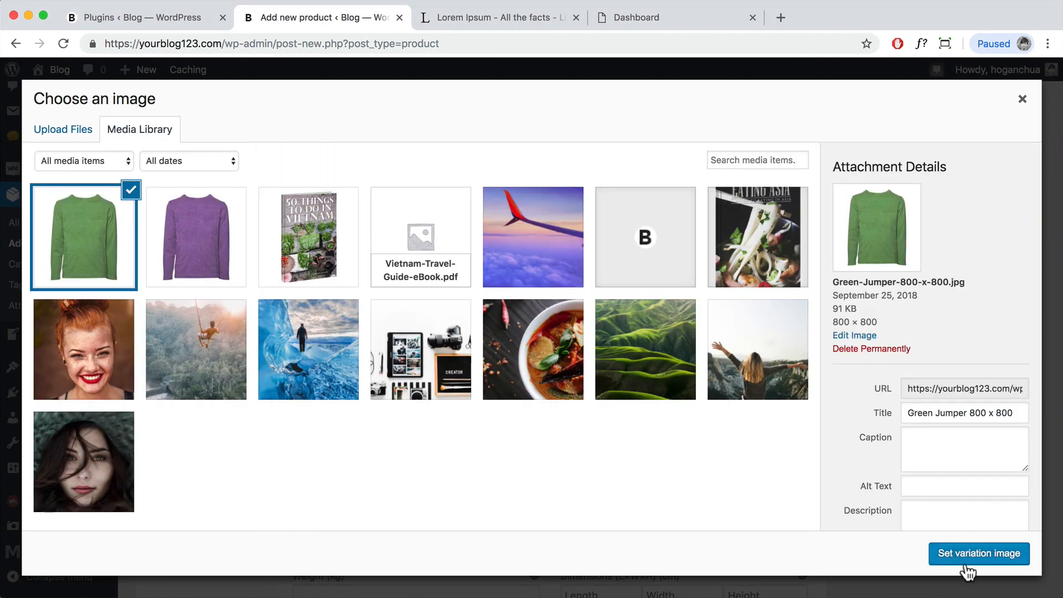
{"action": "left_click", "coordinate": [967, 562]}
{"action": "scroll", "coordinate": [565, 441], "scroll_direction": "down", "scroll_amount": 10}
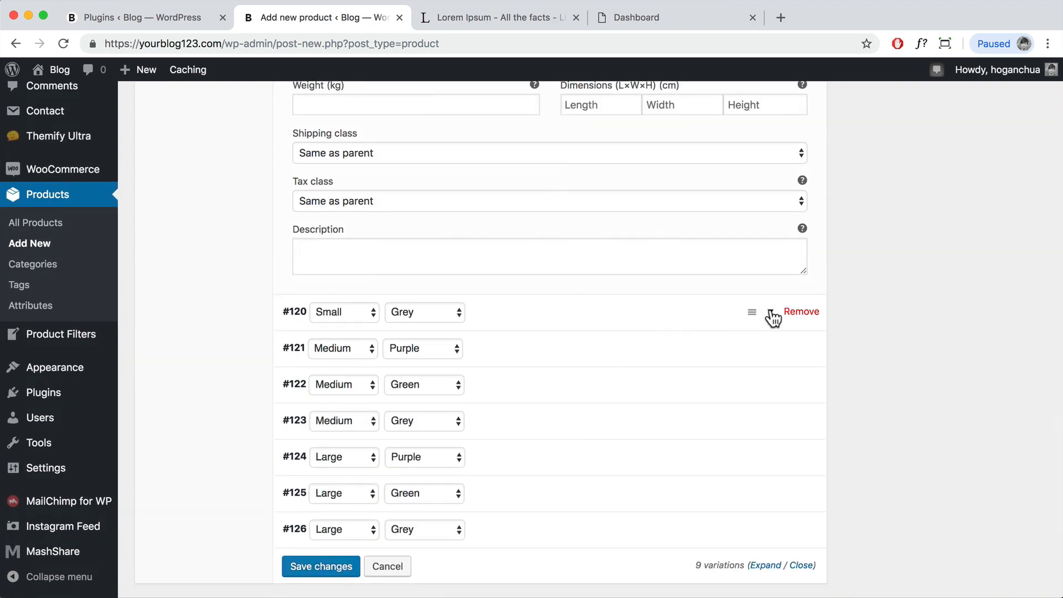
Step: Upload the grey jumper picture as the Small Grey variation #120's image
{"action": "left_click", "coordinate": [770, 313]}
{"action": "left_click", "coordinate": [338, 382]}
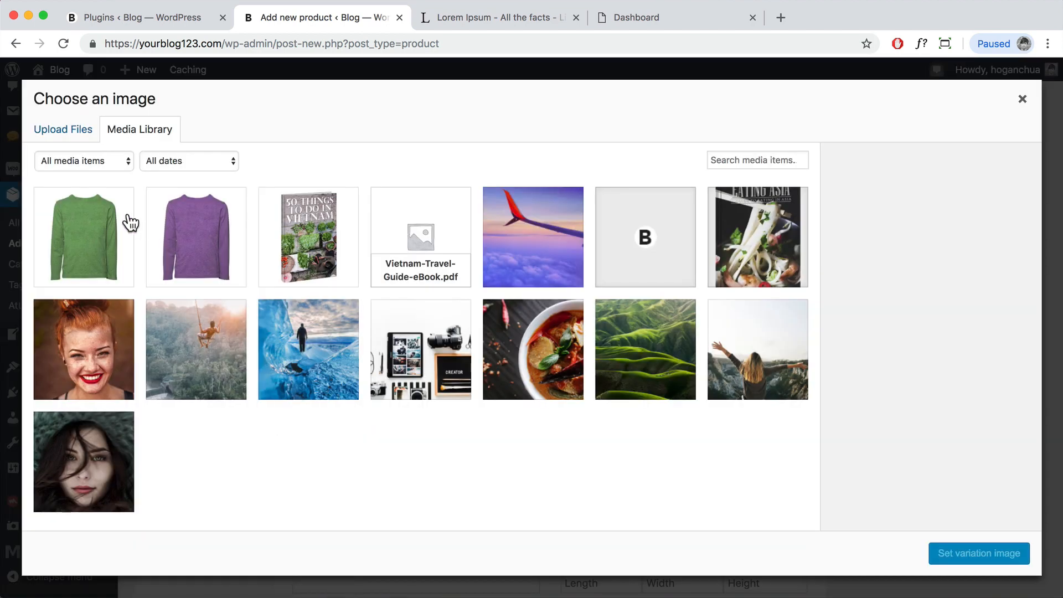
{"action": "left_click", "coordinate": [93, 139]}
{"action": "left_click", "coordinate": [525, 348]}
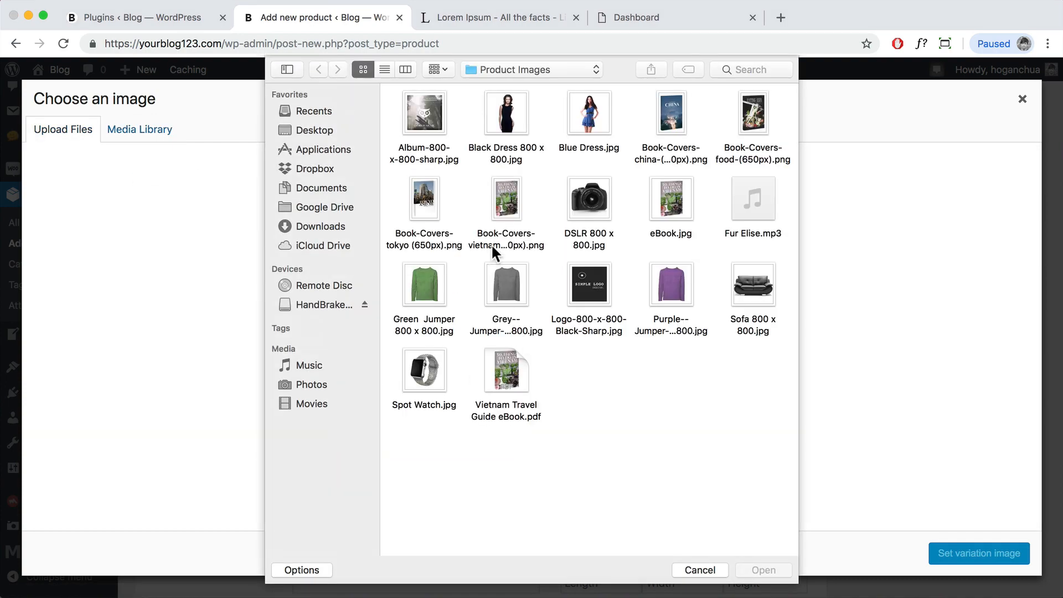
{"action": "left_click", "coordinate": [507, 283]}
{"action": "left_click", "coordinate": [773, 564]}
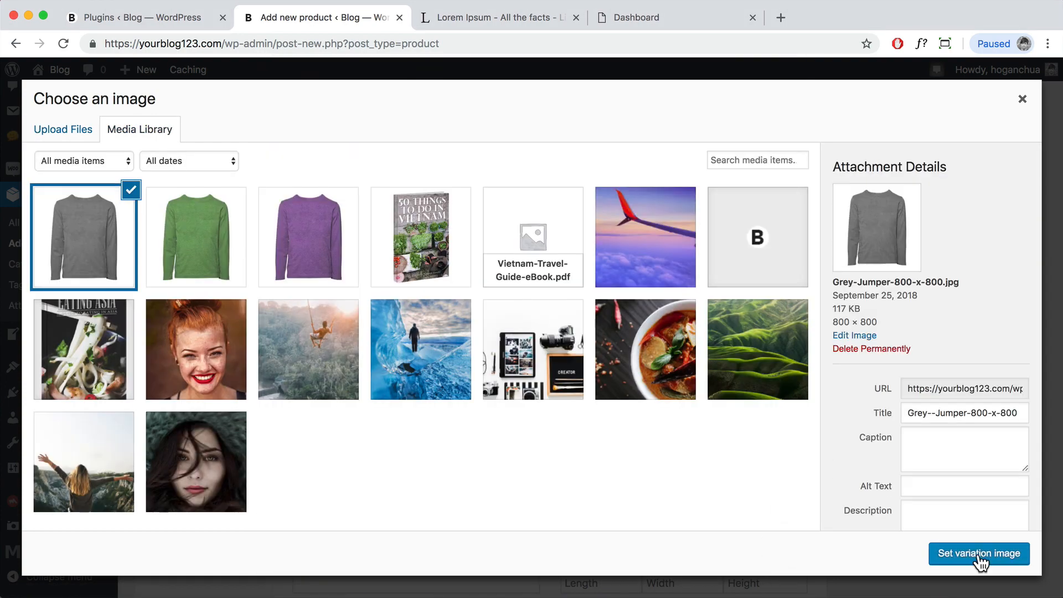
{"action": "left_click", "coordinate": [978, 554]}
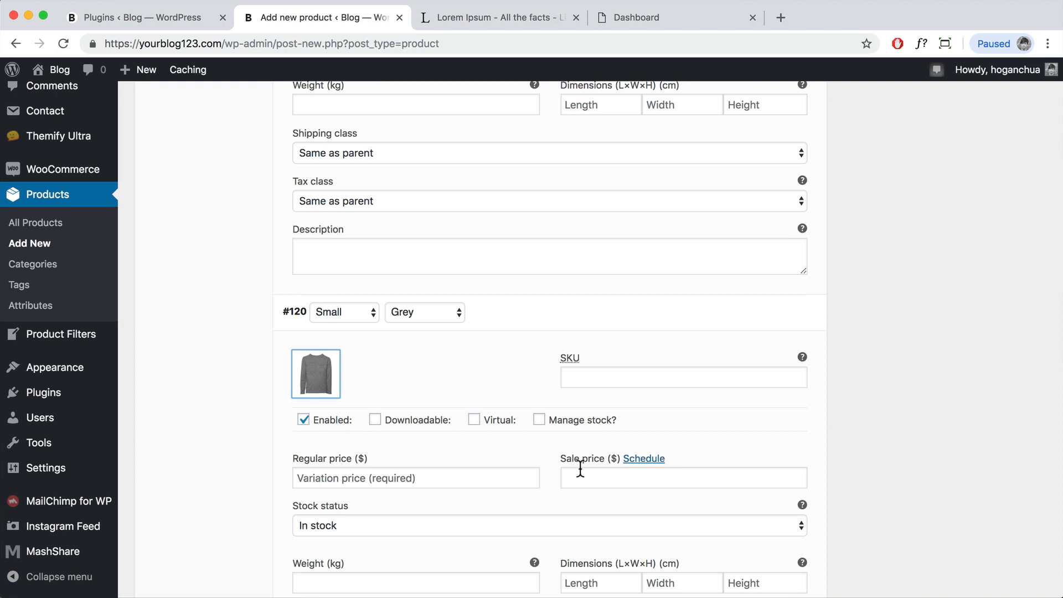
{"action": "scroll", "coordinate": [581, 468], "scroll_direction": "up", "scroll_amount": 5}
Step: Enter regular price 29 for the green variation and 2 for the grey variation
{"action": "left_click", "coordinate": [396, 245]}
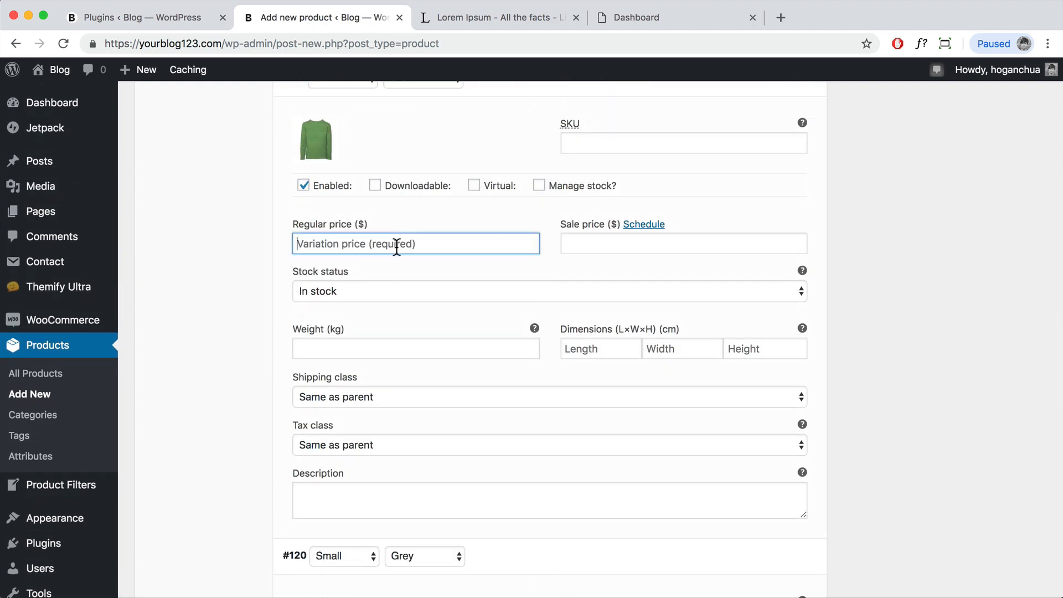
{"action": "type", "text": "29"}
{"action": "scroll", "coordinate": [408, 291], "scroll_direction": "down", "scroll_amount": 5}
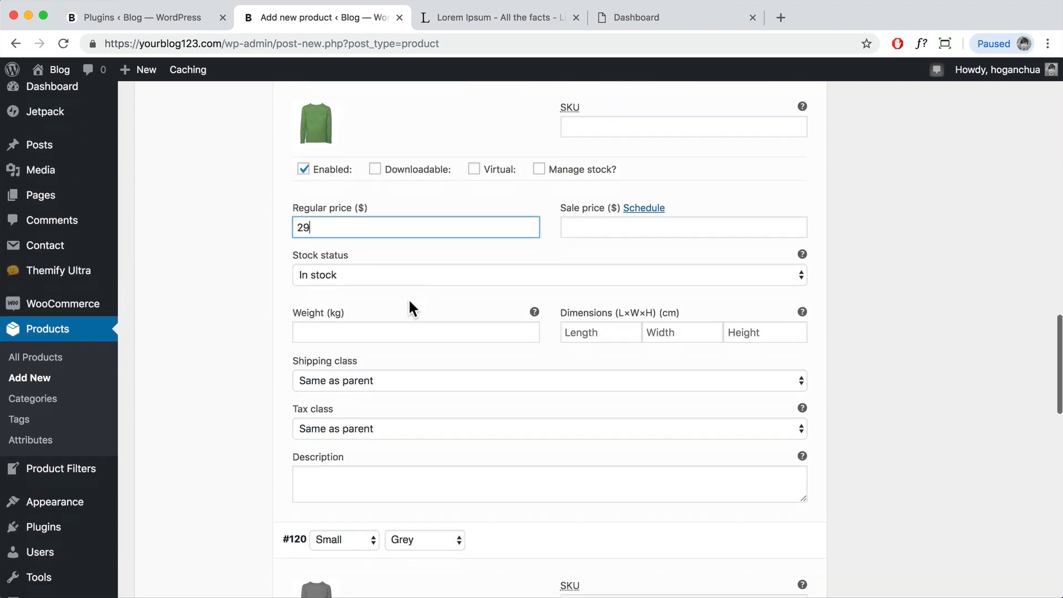
{"action": "left_click", "coordinate": [381, 449]}
{"action": "type", "text": "29"}
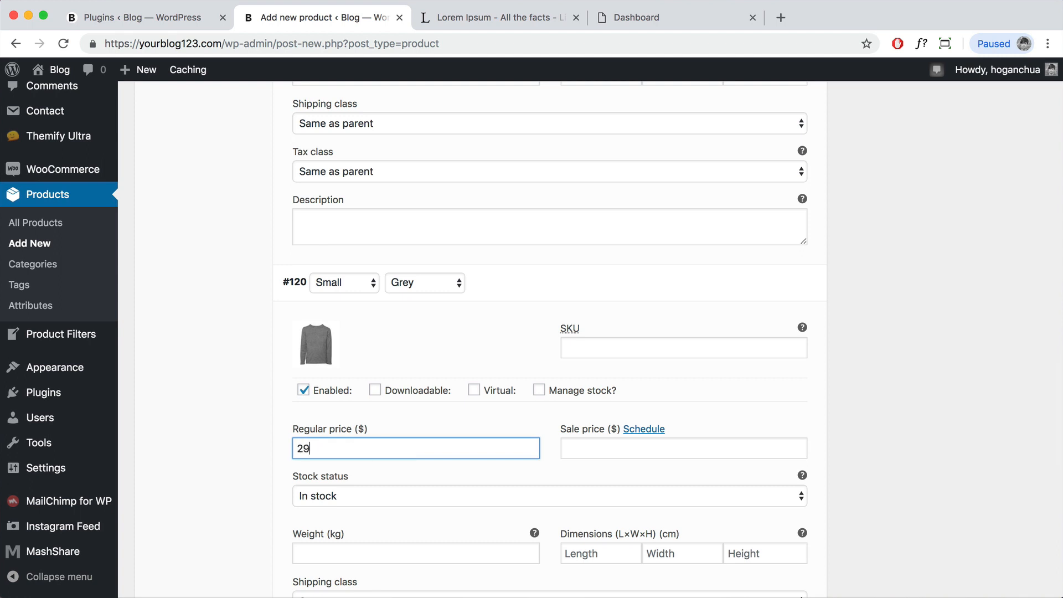
{"action": "scroll", "coordinate": [446, 373], "scroll_direction": "down", "scroll_amount": 8}
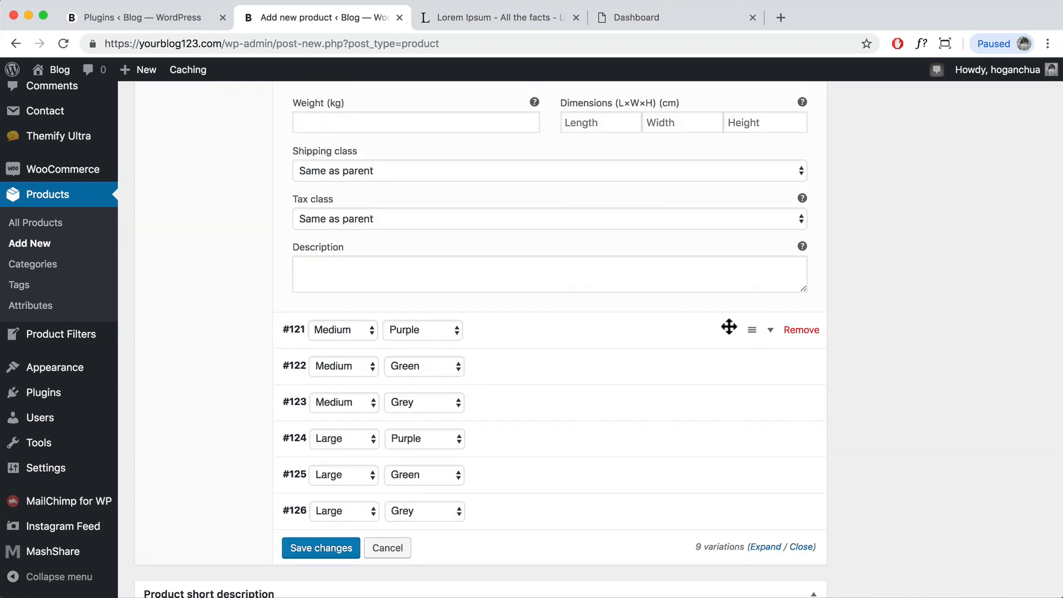
Step: Expand the Medium Purple variation and set its regular price to 39
{"action": "left_click", "coordinate": [771, 331]}
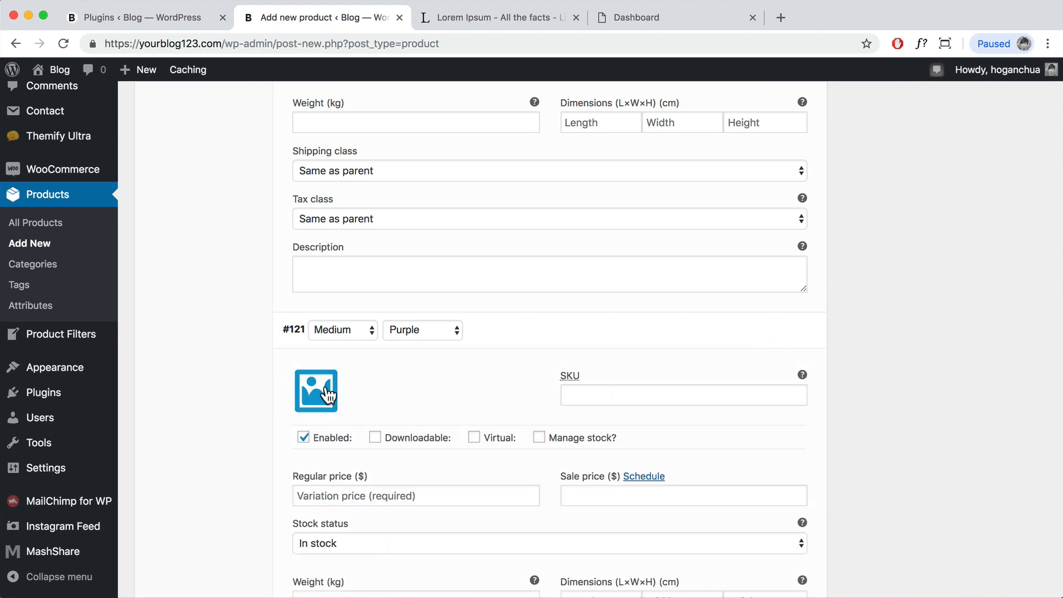
{"action": "scroll", "coordinate": [444, 390], "scroll_direction": "down", "scroll_amount": 2}
{"action": "scroll", "coordinate": [443, 390], "scroll_direction": "down", "scroll_amount": 5}
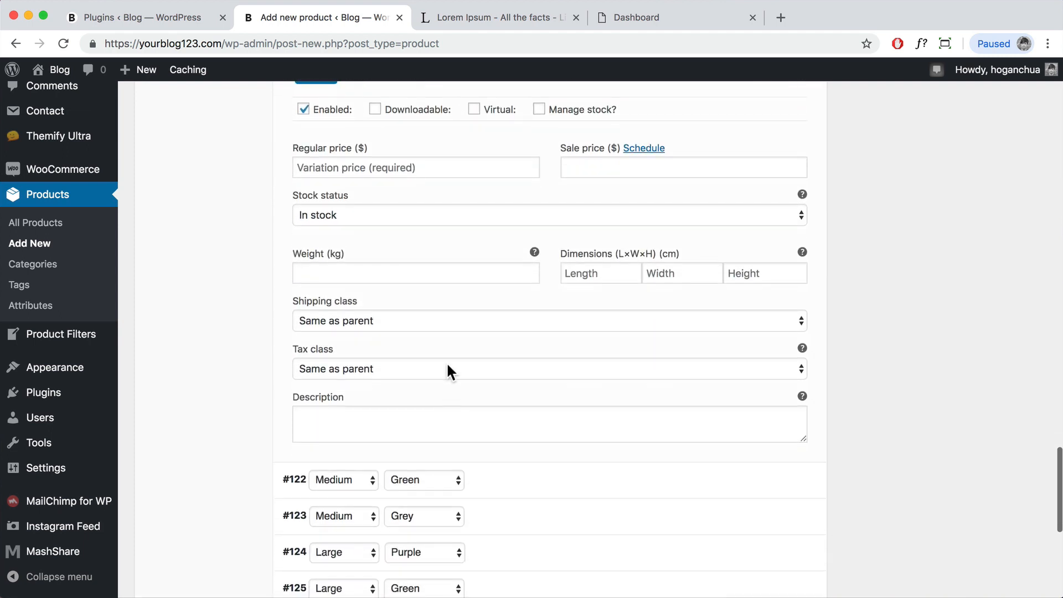
{"action": "scroll", "coordinate": [445, 351], "scroll_direction": "up", "scroll_amount": 2}
{"action": "scroll", "coordinate": [442, 352], "scroll_direction": "up", "scroll_amount": 2}
{"action": "left_click", "coordinate": [368, 339]}
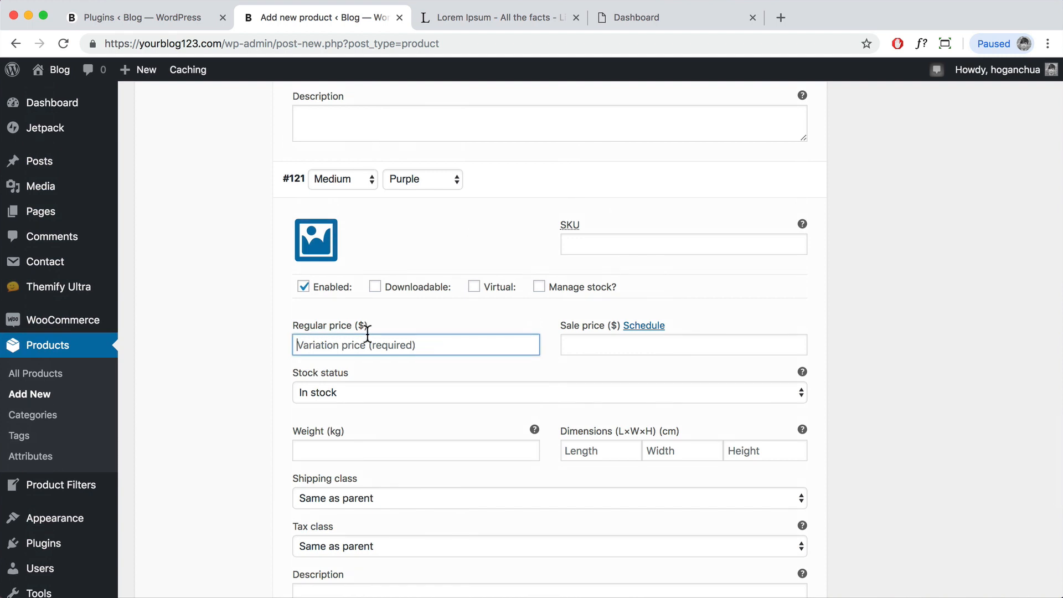
{"action": "scroll", "coordinate": [382, 311], "scroll_direction": "up", "scroll_amount": 3}
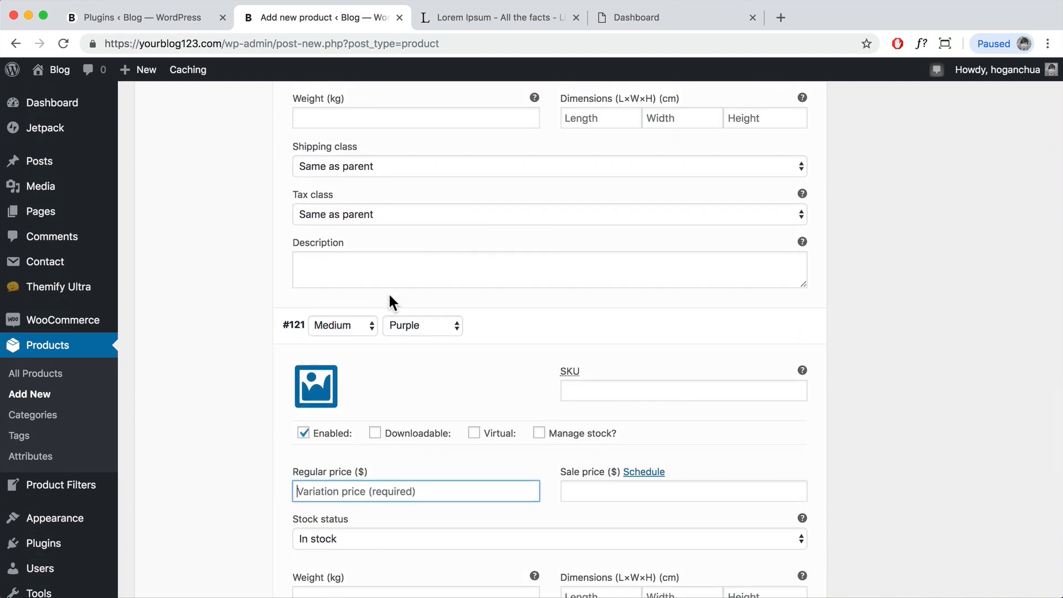
{"action": "scroll", "coordinate": [365, 410], "scroll_direction": "up", "scroll_amount": 5}
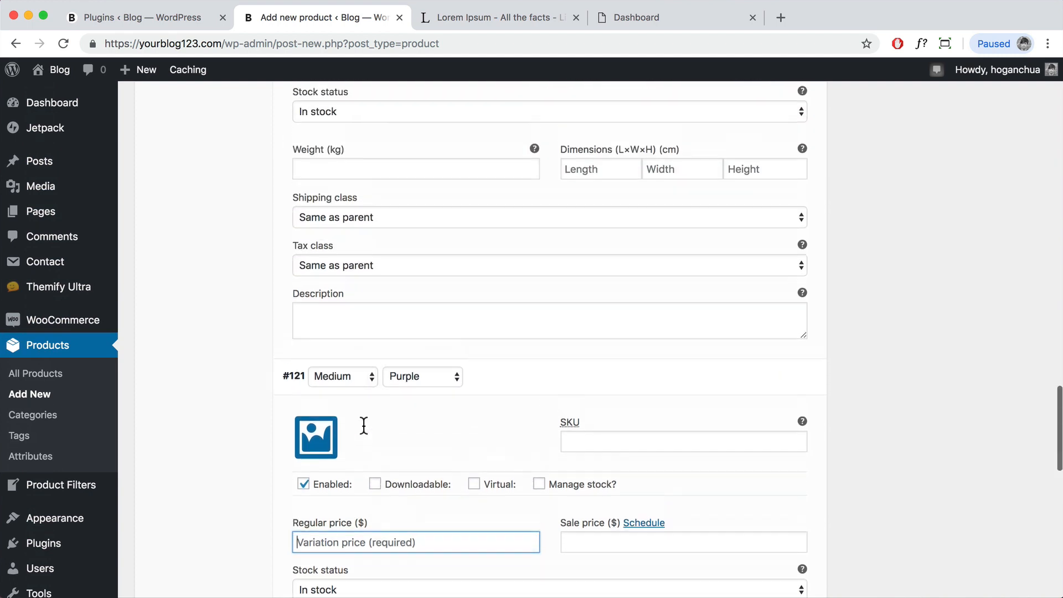
{"action": "scroll", "coordinate": [338, 304], "scroll_direction": "down", "scroll_amount": 6}
{"action": "scroll", "coordinate": [332, 388], "scroll_direction": "down", "scroll_amount": 1}
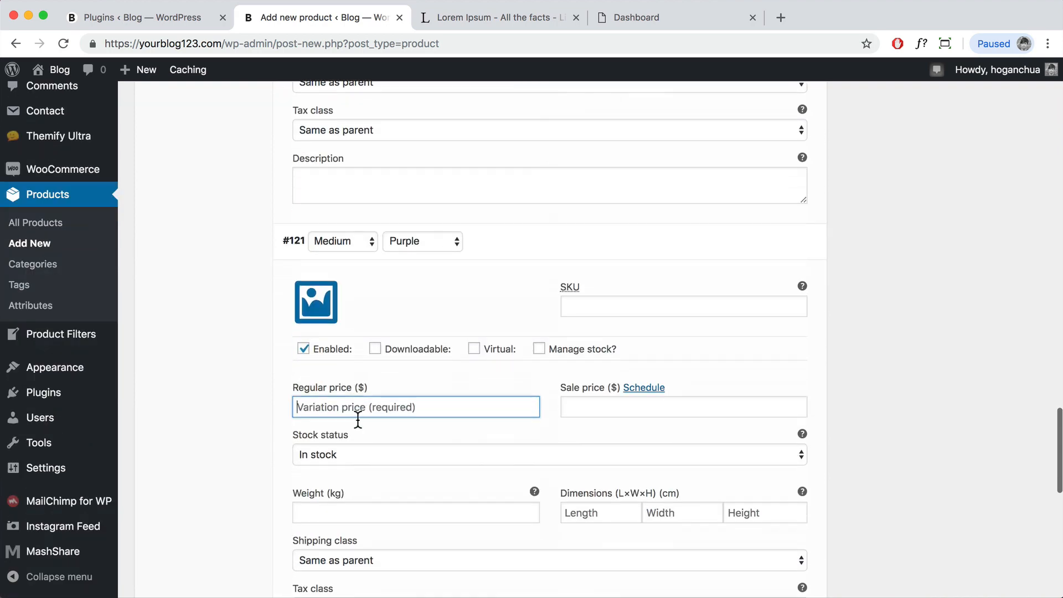
{"action": "type", "text": "39"}
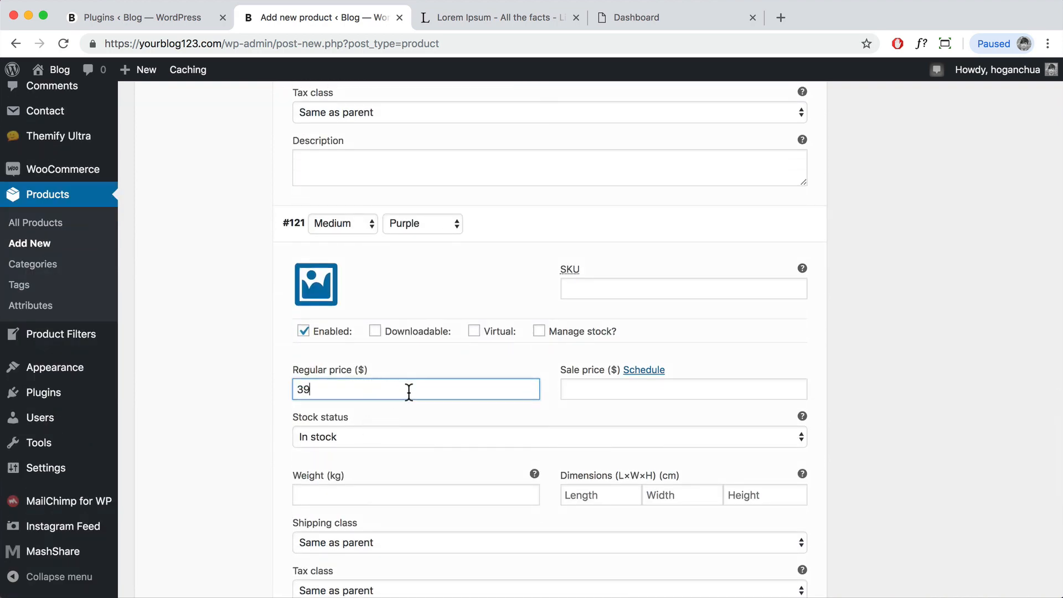
{"action": "scroll", "coordinate": [410, 404], "scroll_direction": "down", "scroll_amount": 2}
{"action": "scroll", "coordinate": [413, 412], "scroll_direction": "down", "scroll_amount": 5}
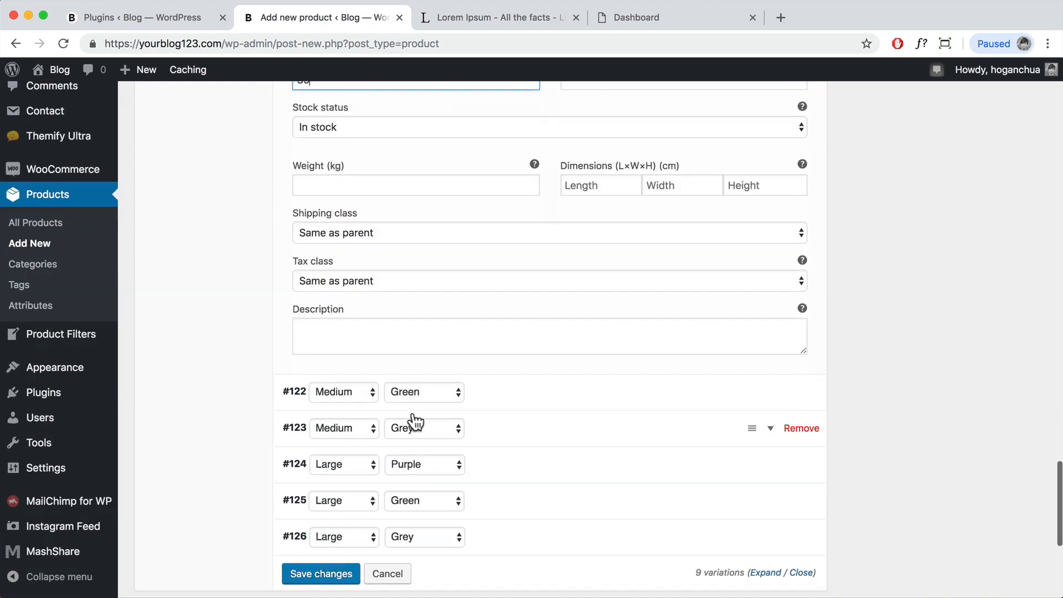
Step: Give variation #122 Medium Green the green jumper image, then save the variation changes
{"action": "left_click", "coordinate": [771, 394]}
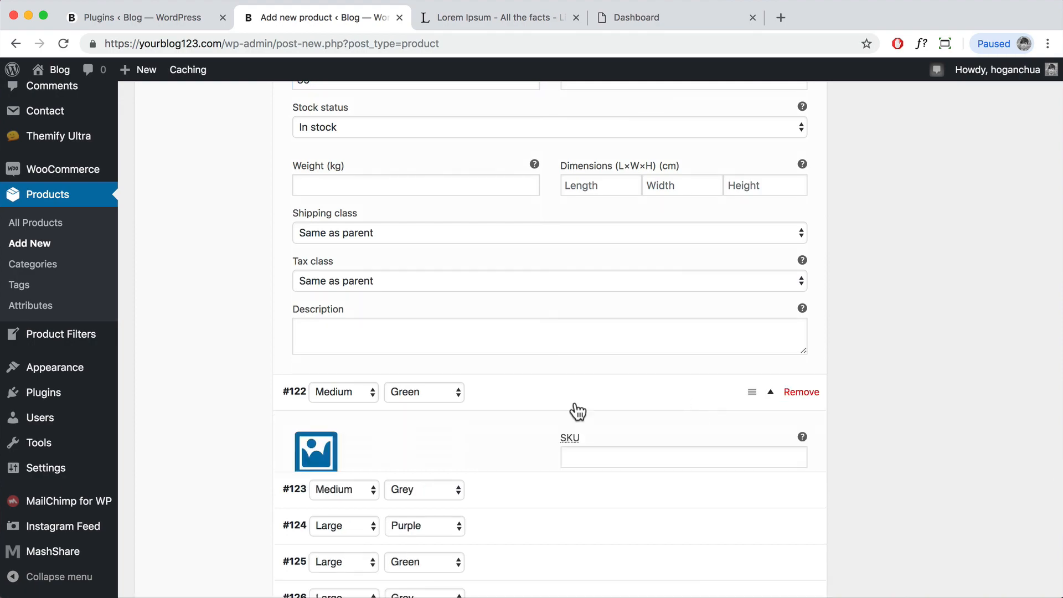
{"action": "scroll", "coordinate": [576, 410], "scroll_direction": "down", "scroll_amount": 2}
{"action": "left_click", "coordinate": [416, 463]}
{"action": "left_click", "coordinate": [327, 407]}
{"action": "left_click", "coordinate": [975, 553]}
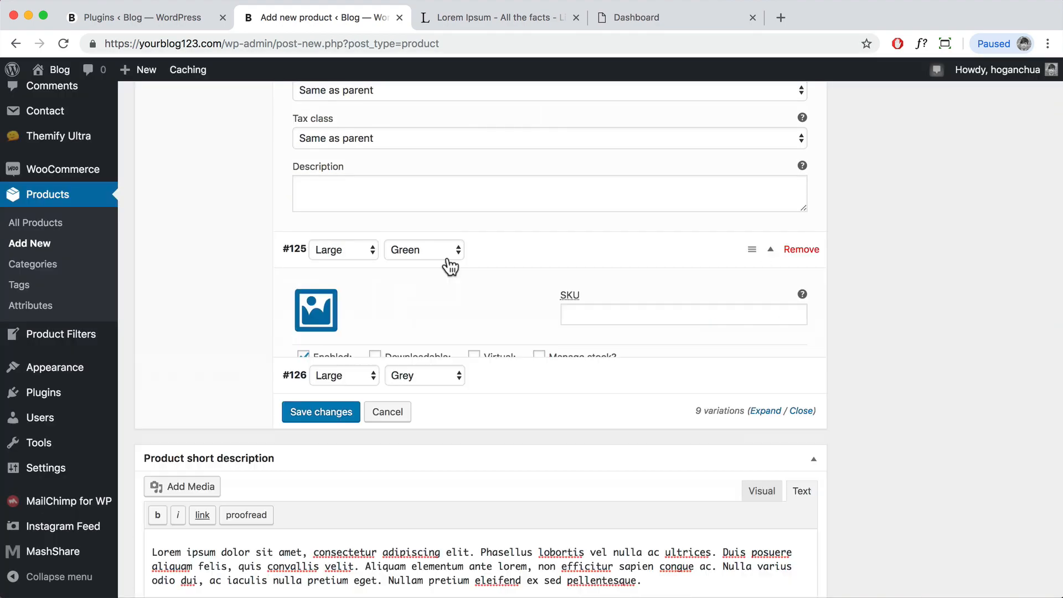
{"action": "scroll", "coordinate": [407, 412], "scroll_direction": "down", "scroll_amount": 1}
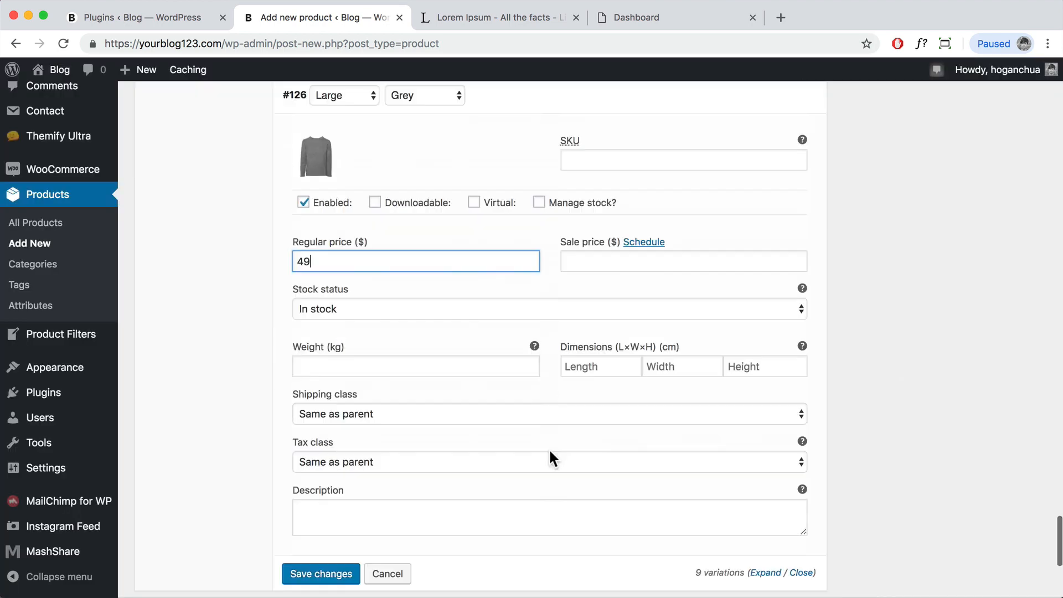
{"action": "scroll", "coordinate": [549, 448], "scroll_direction": "down", "scroll_amount": 3}
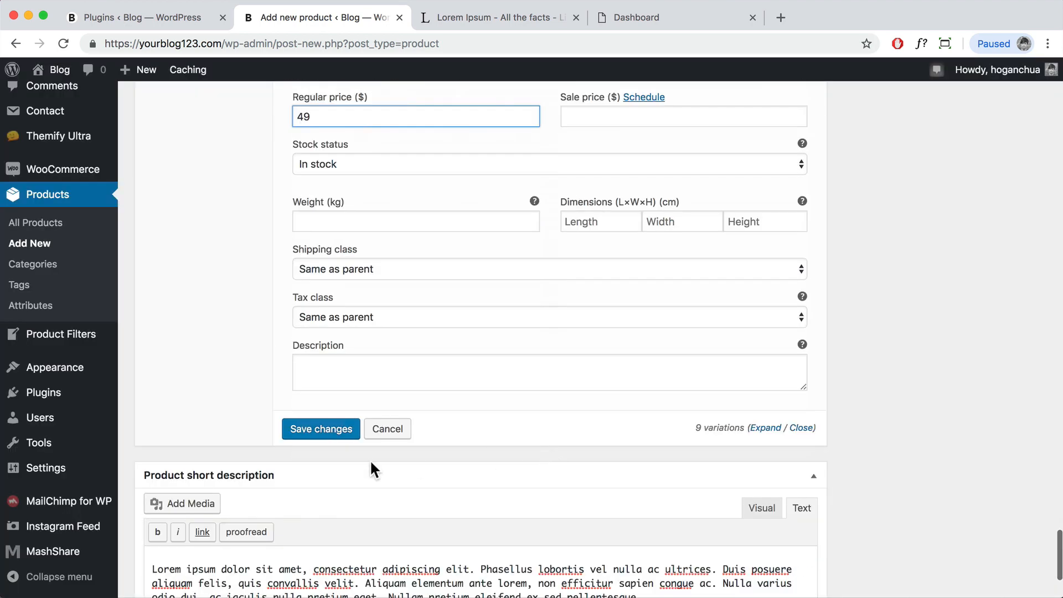
{"action": "left_click", "coordinate": [311, 433]}
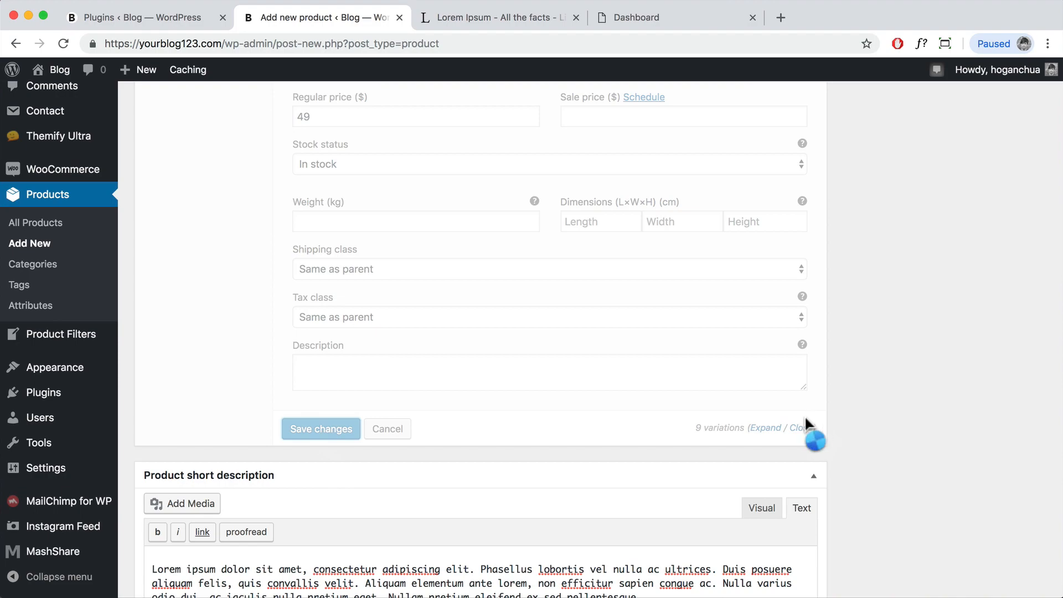
{"action": "scroll", "coordinate": [803, 414], "scroll_direction": "up", "scroll_amount": 20}
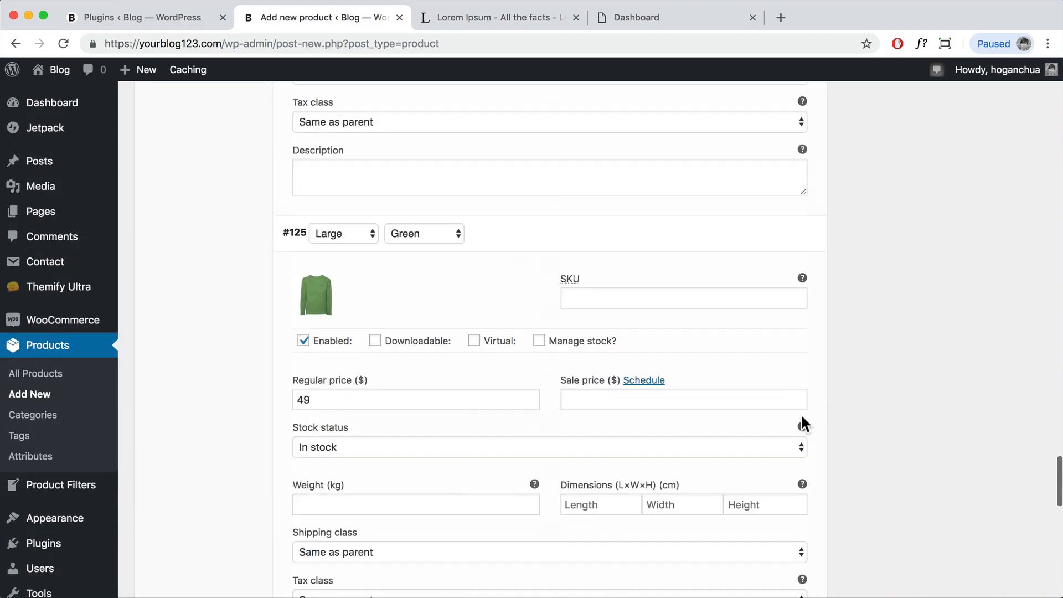
Step: Add the Jumper to a new Jumpers category and tag it 'cotton jumper'
{"action": "scroll", "coordinate": [800, 416], "scroll_direction": "down", "scroll_amount": 5}
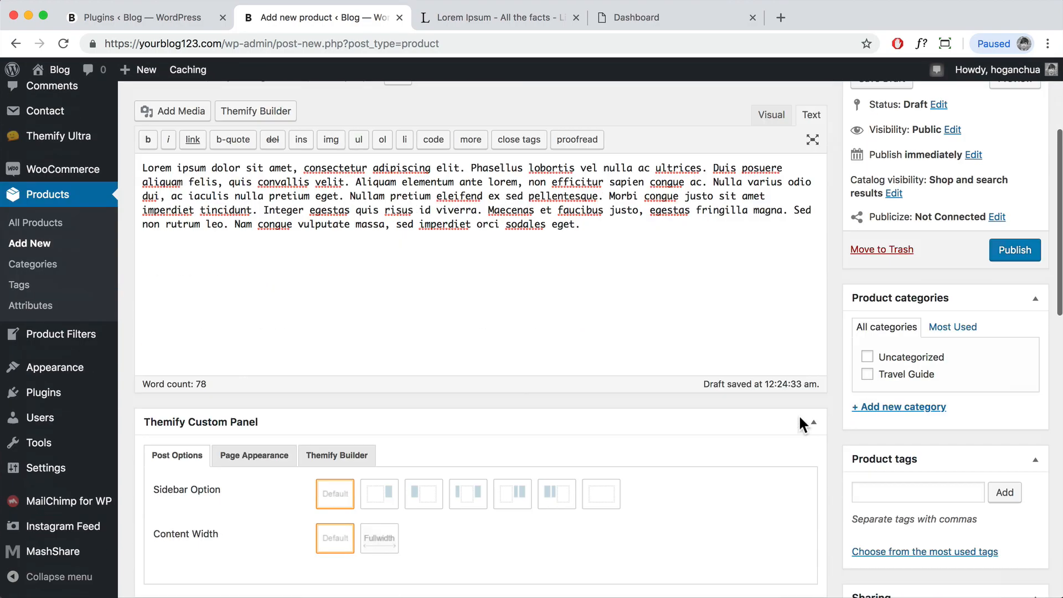
{"action": "left_click", "coordinate": [916, 273]}
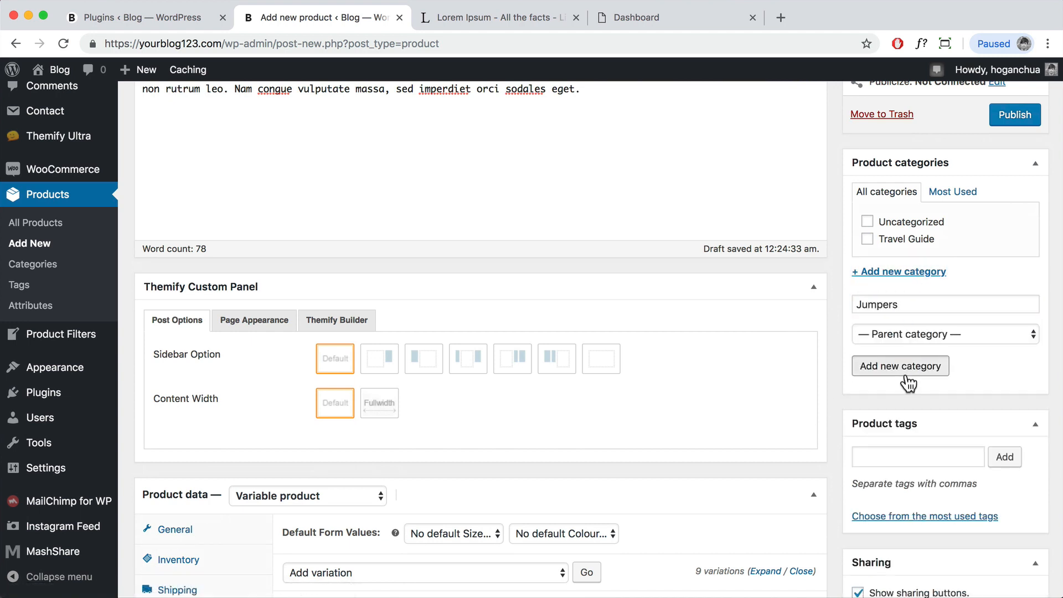
{"action": "left_click", "coordinate": [879, 366]}
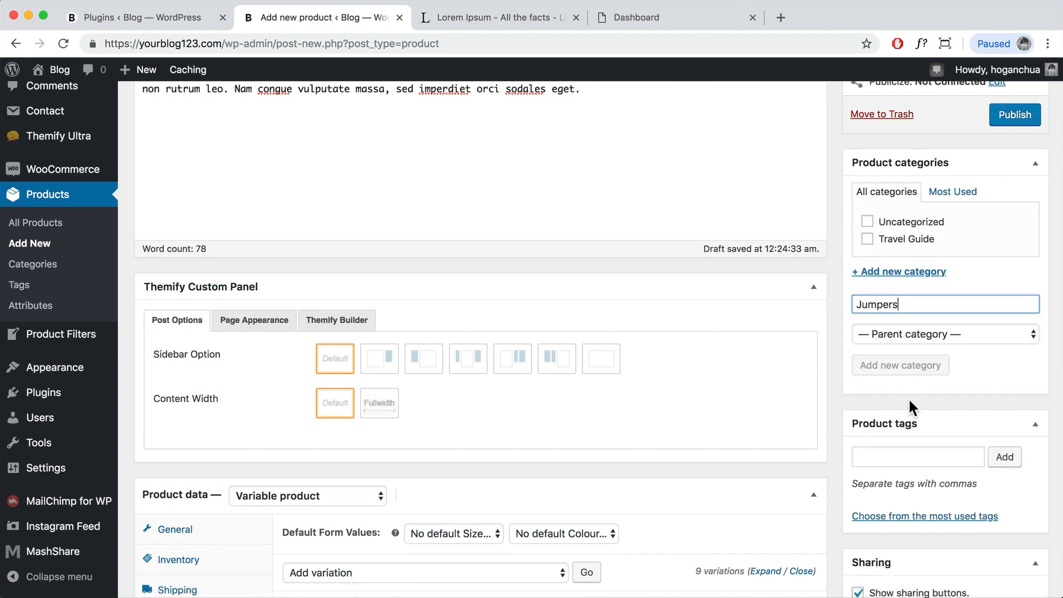
{"action": "left_click", "coordinate": [927, 460]}
{"action": "type", "text": "cotton"}
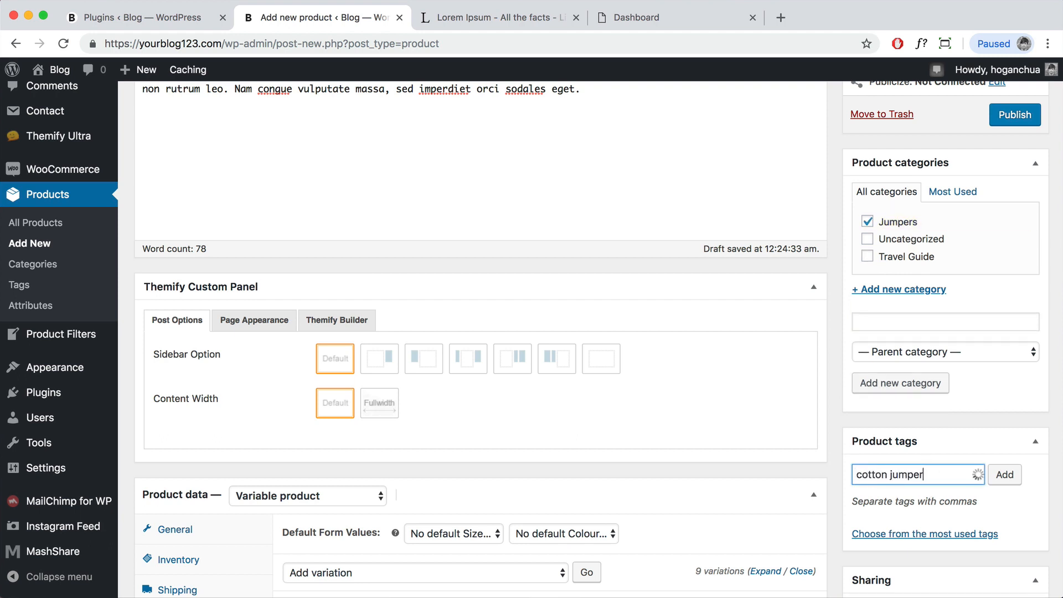
{"action": "type", "text": " jumper"}
{"action": "left_click", "coordinate": [1002, 476]}
Step: Set the purple jumper picture as the main product image
{"action": "scroll", "coordinate": [1002, 479], "scroll_direction": "down", "scroll_amount": 5}
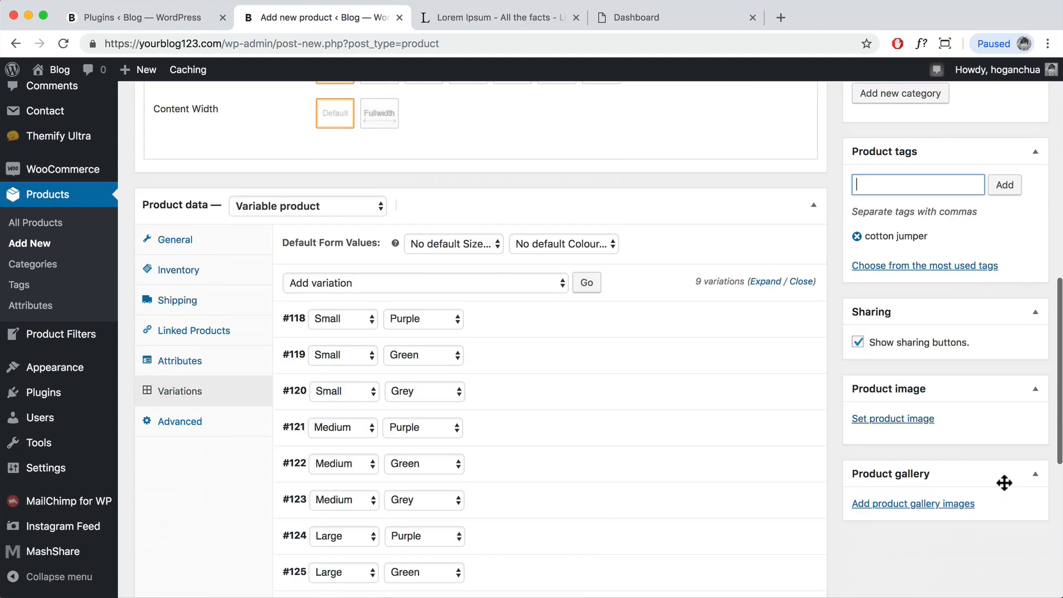
{"action": "left_click", "coordinate": [904, 422]}
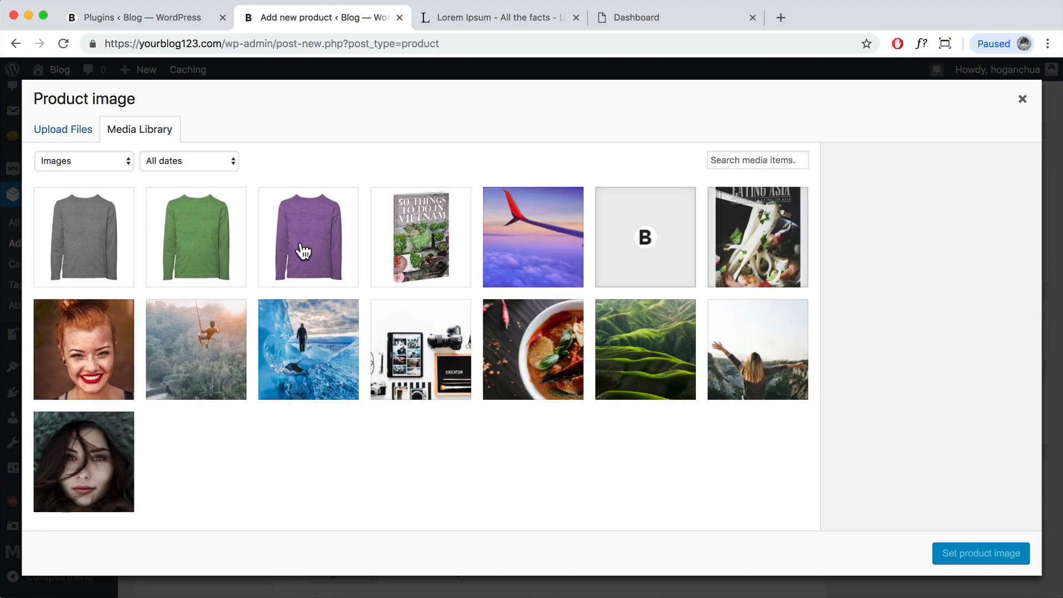
{"action": "left_click", "coordinate": [303, 251]}
{"action": "left_click", "coordinate": [964, 555]}
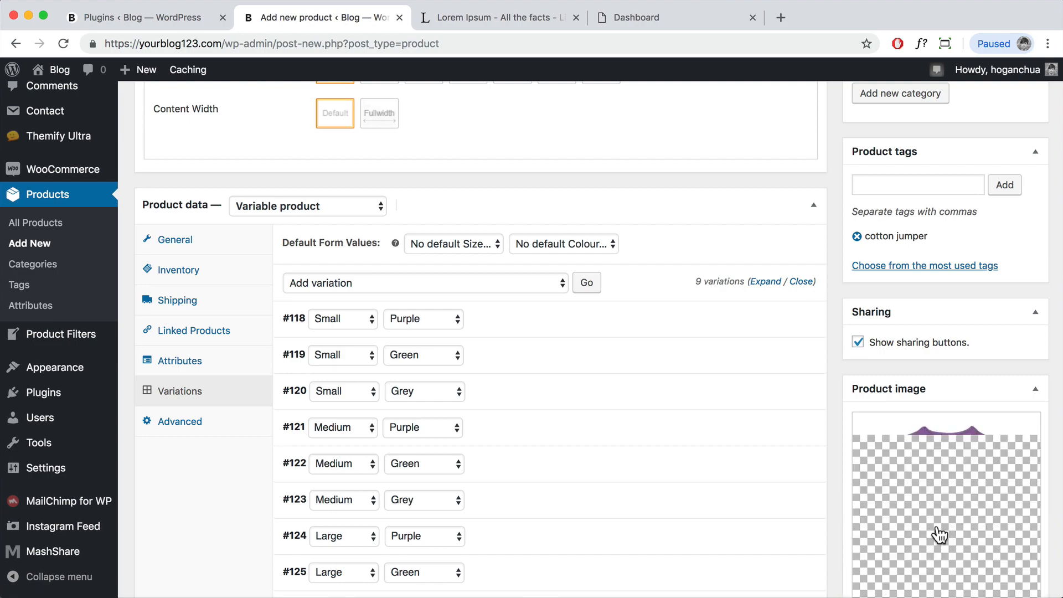
Step: Publish the Jumper product
{"action": "scroll", "coordinate": [924, 503], "scroll_direction": "down", "scroll_amount": 5}
{"action": "scroll", "coordinate": [925, 419], "scroll_direction": "up", "scroll_amount": 4}
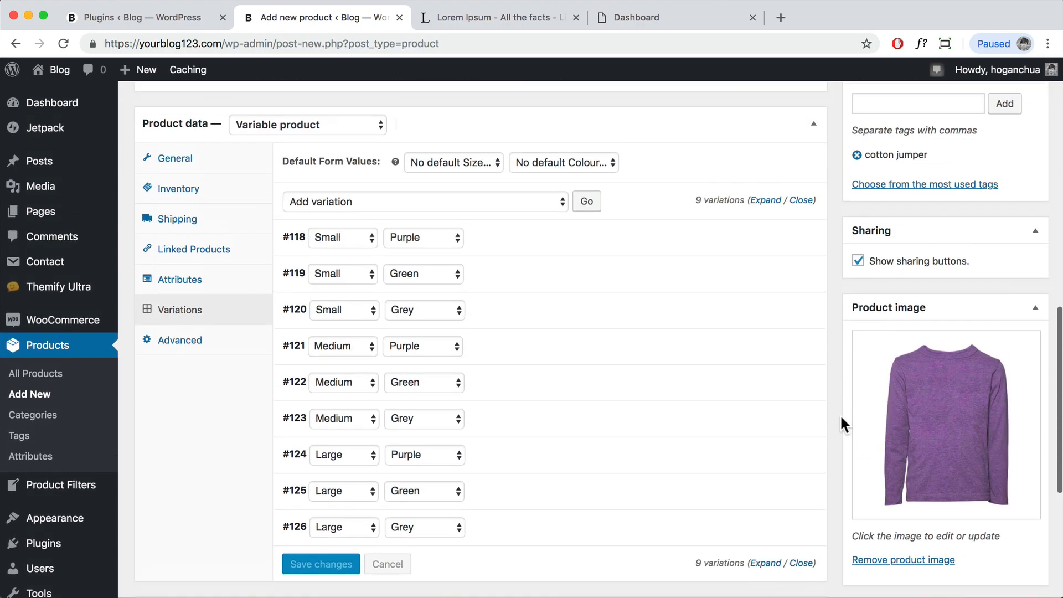
{"action": "scroll", "coordinate": [856, 424], "scroll_direction": "up", "scroll_amount": 2}
{"action": "scroll", "coordinate": [851, 419], "scroll_direction": "up", "scroll_amount": 10}
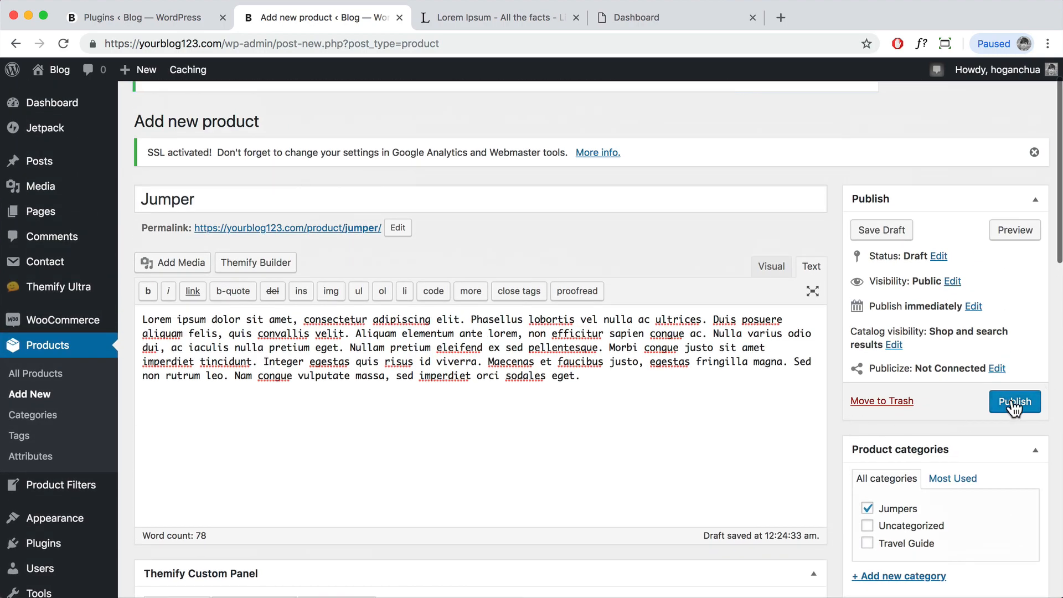
{"action": "left_click", "coordinate": [1013, 401]}
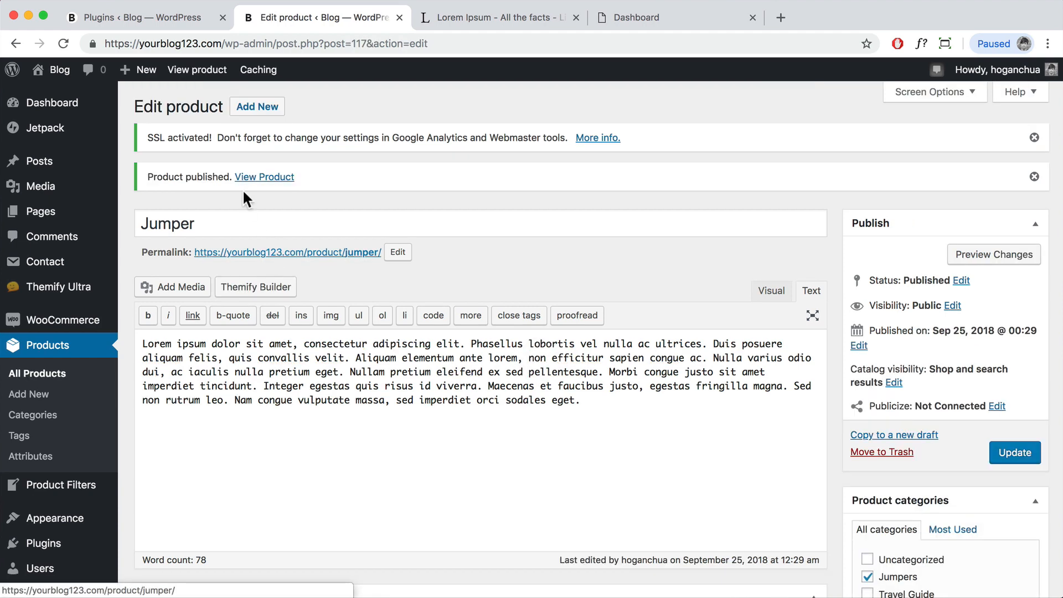
{"action": "right_click", "coordinate": [254, 177]}
Step: Open the live Jumper product page in a new tab and select Small size
{"action": "left_click", "coordinate": [260, 183]}
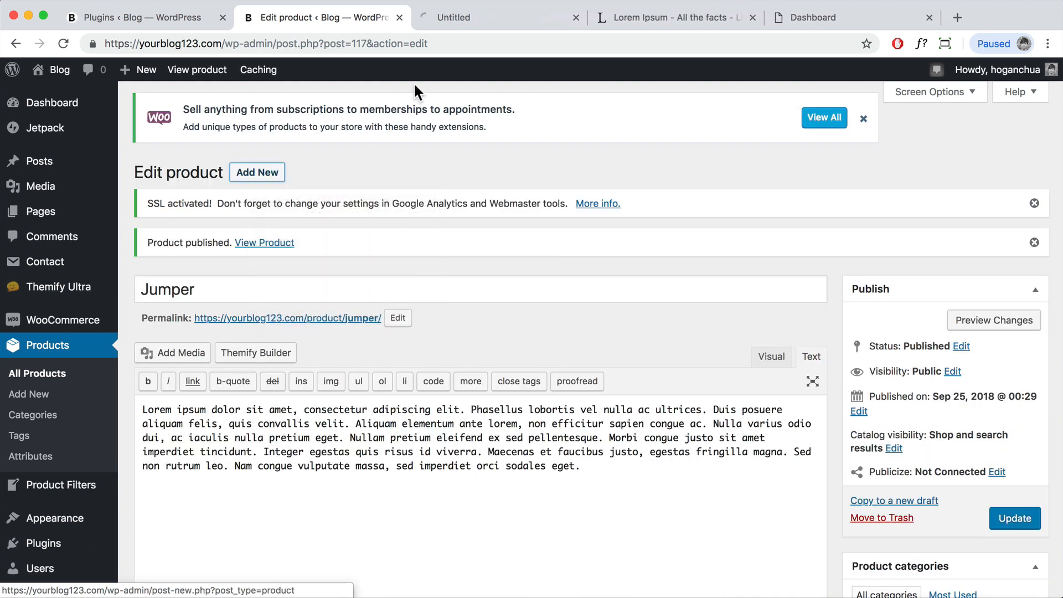
{"action": "left_click", "coordinate": [493, 18]}
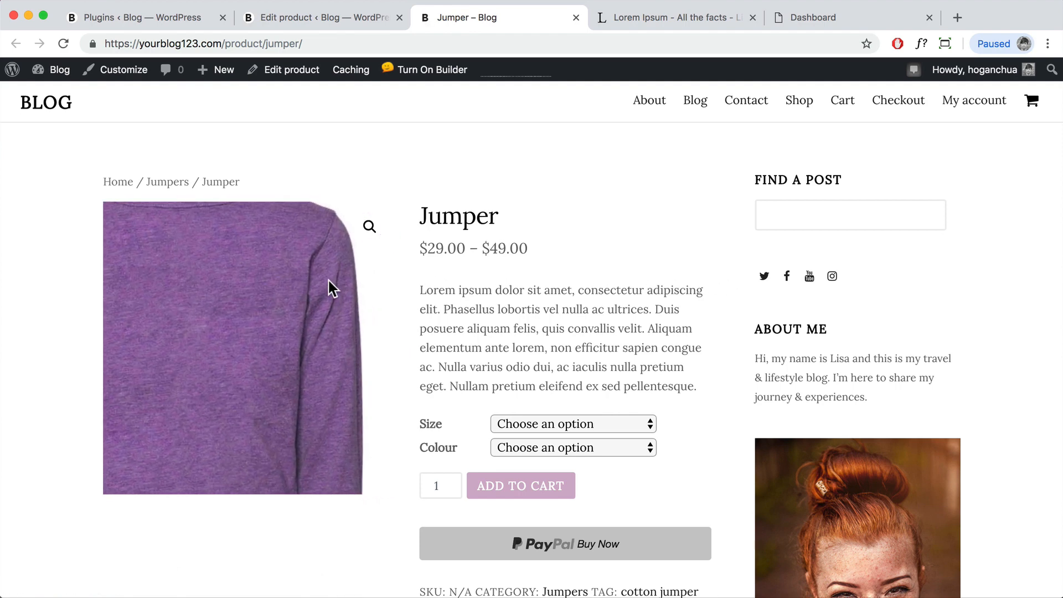
{"action": "scroll", "coordinate": [463, 244], "scroll_direction": "down", "scroll_amount": 3}
{"action": "left_click", "coordinate": [549, 342]}
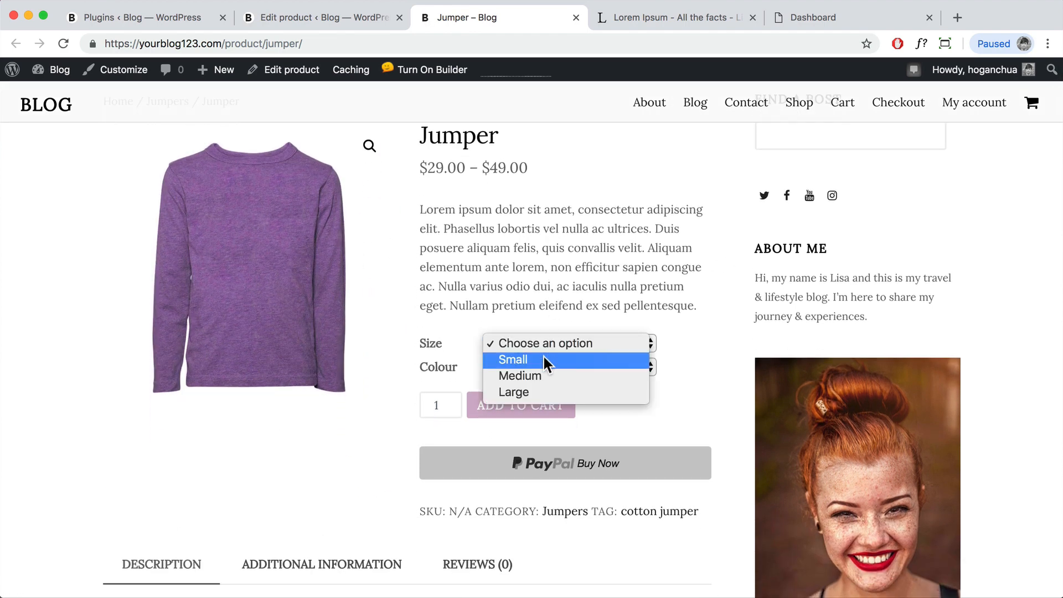
{"action": "left_click", "coordinate": [545, 359]}
{"action": "scroll", "coordinate": [498, 232], "scroll_direction": "up", "scroll_amount": 1}
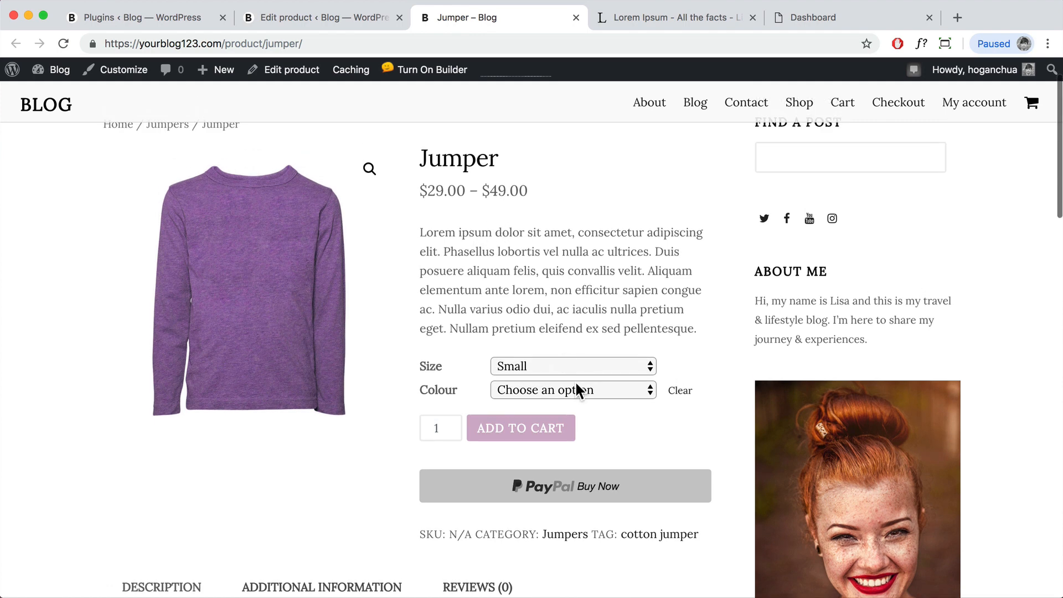
Step: Switch the colour from Purple to Green and highlight the $29.00 price
{"action": "left_click", "coordinate": [573, 389]}
{"action": "left_click", "coordinate": [562, 407]}
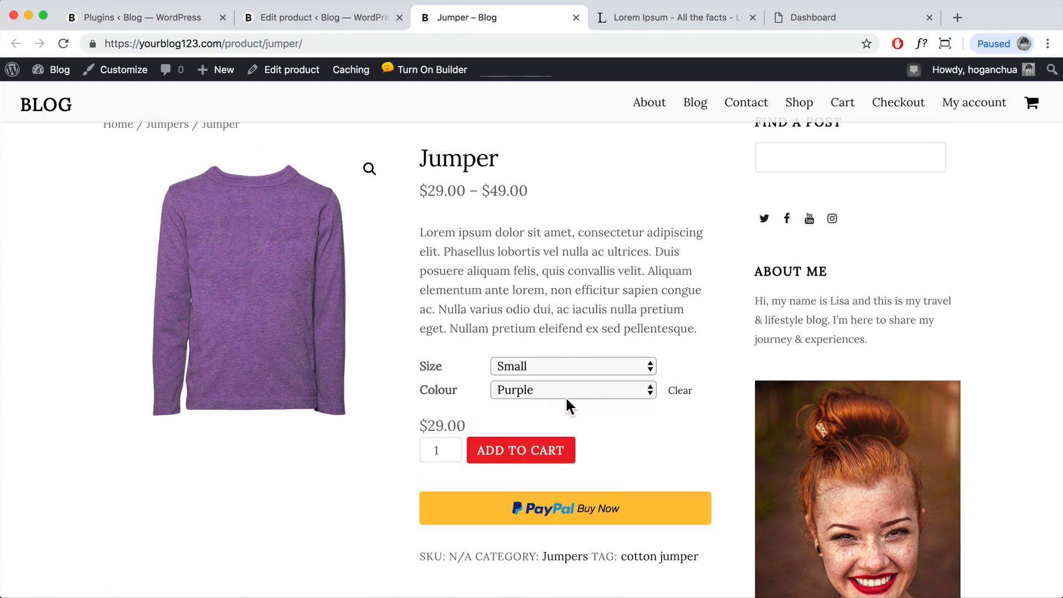
{"action": "left_click", "coordinate": [574, 387]}
{"action": "left_click", "coordinate": [551, 407]}
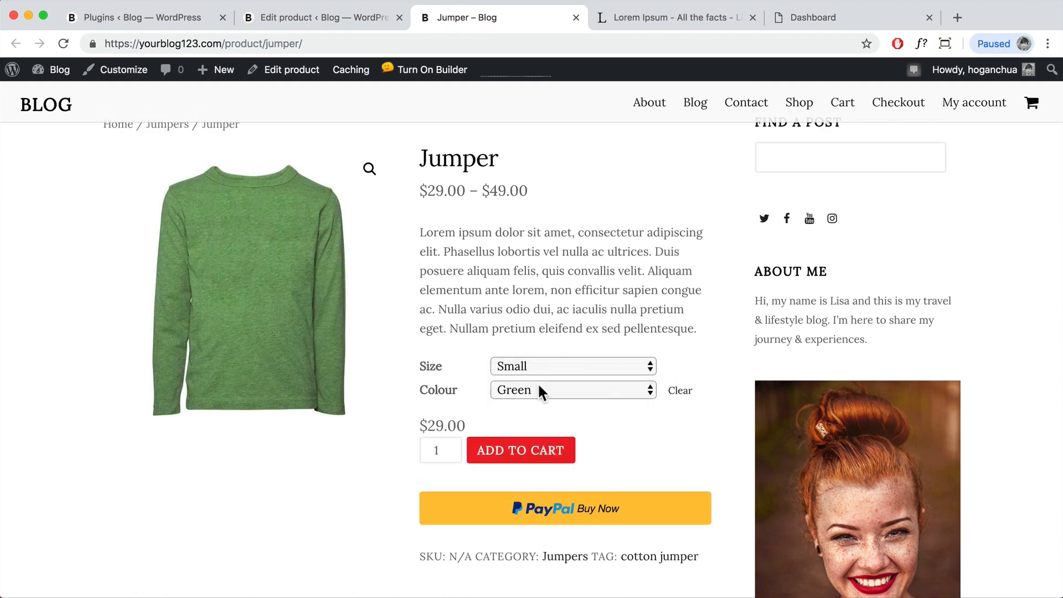
{"action": "scroll", "coordinate": [395, 321], "scroll_direction": "up", "scroll_amount": 1}
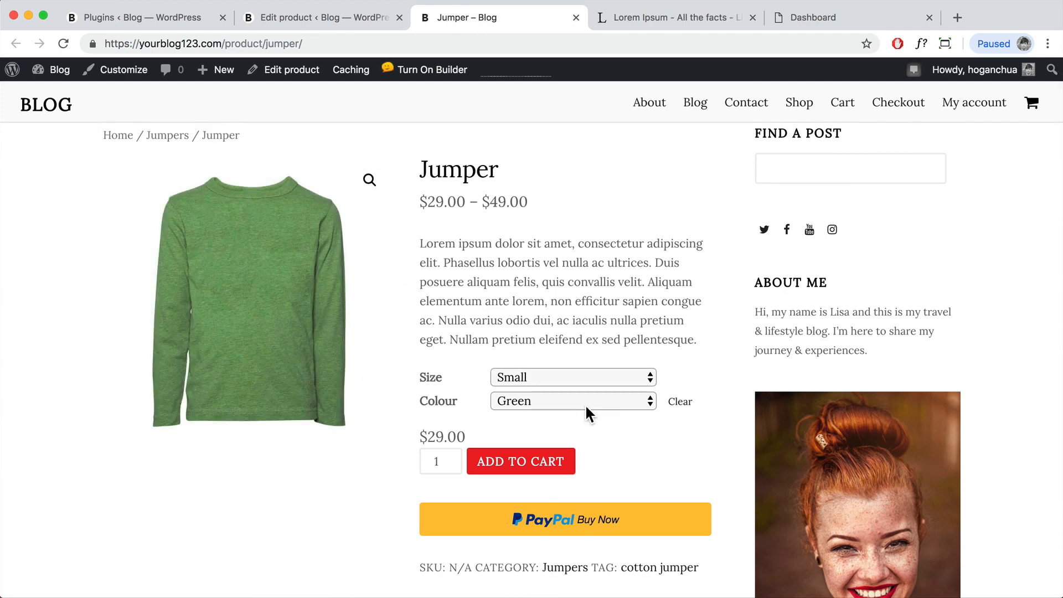
{"action": "left_click_drag", "start_coordinate": [461, 434], "coordinate": [424, 435]}
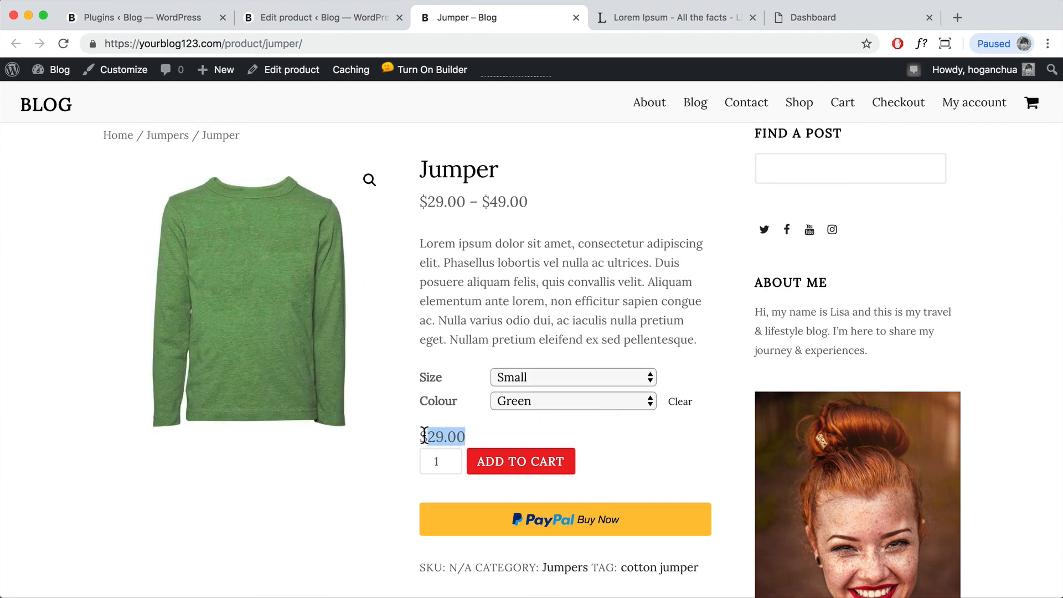
Step: Change to Medium Green to show the green jumper at $39.00, then go to Shop
{"action": "left_click", "coordinate": [566, 397]}
{"action": "left_click", "coordinate": [523, 347]}
{"action": "left_click", "coordinate": [556, 375]}
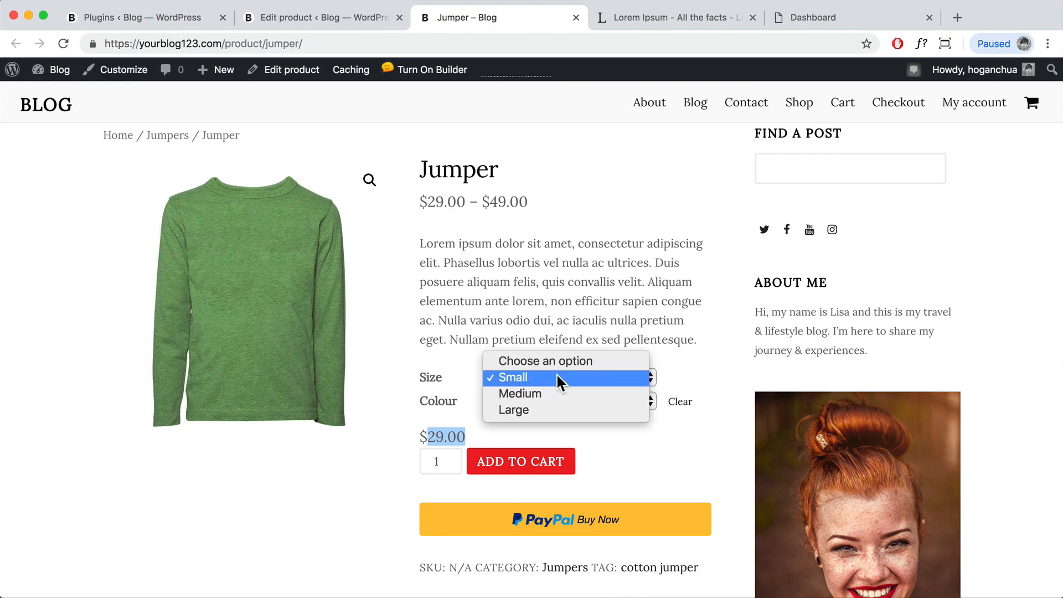
{"action": "left_click", "coordinate": [539, 392]}
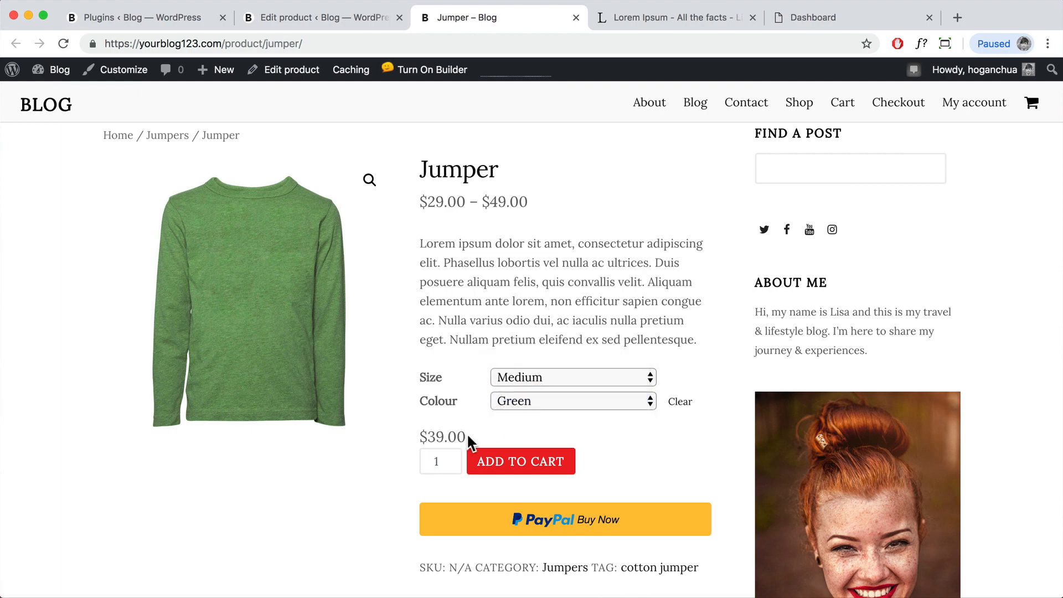
{"action": "left_click_drag", "start_coordinate": [467, 433], "coordinate": [418, 435]}
{"action": "scroll", "coordinate": [531, 428], "scroll_direction": "down", "scroll_amount": 5}
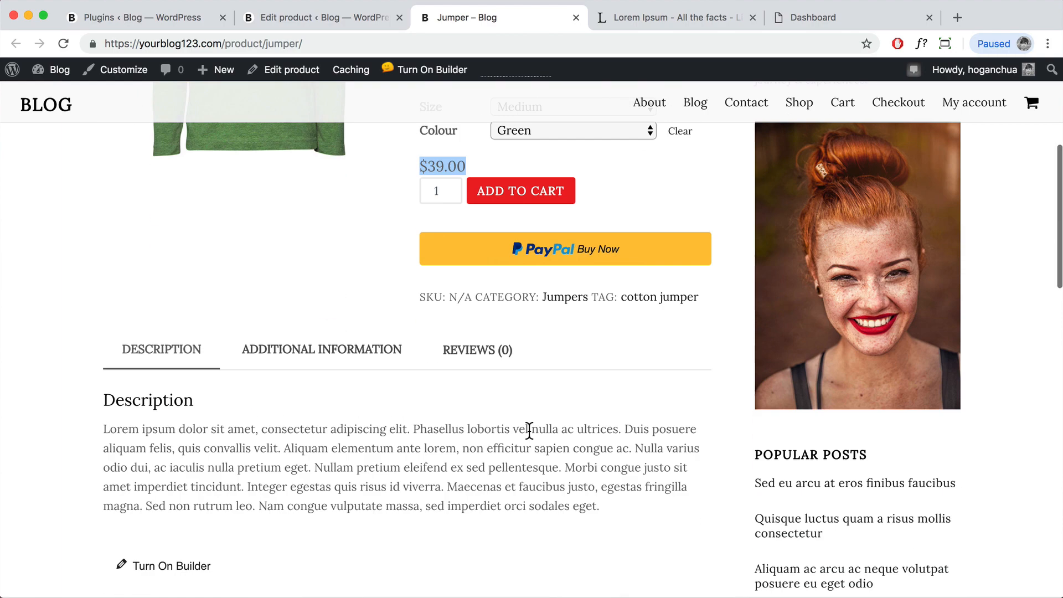
{"action": "scroll", "coordinate": [529, 430], "scroll_direction": "up", "scroll_amount": 6}
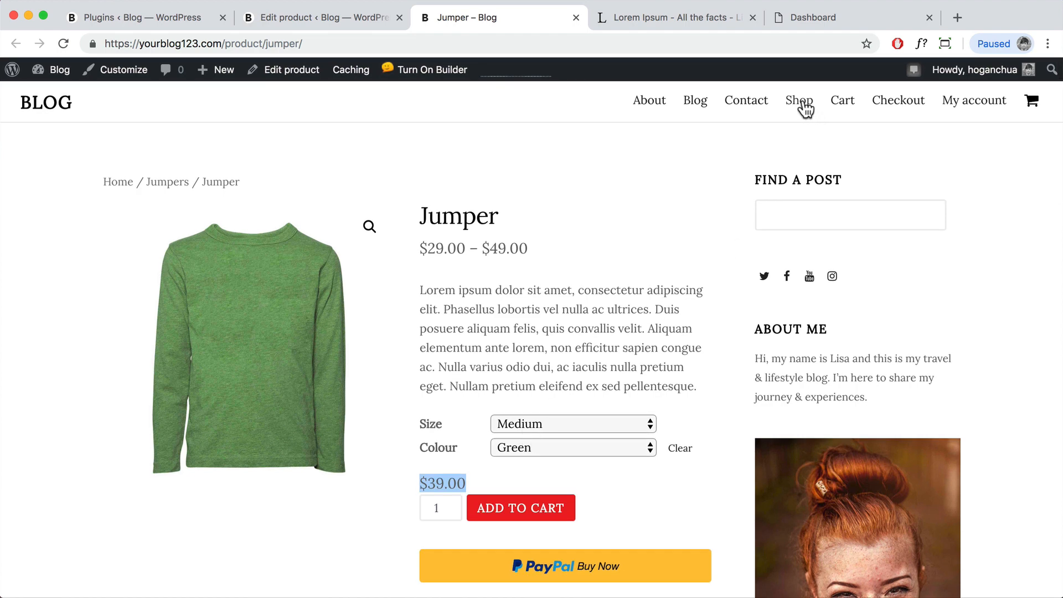
{"action": "left_click", "coordinate": [804, 106]}
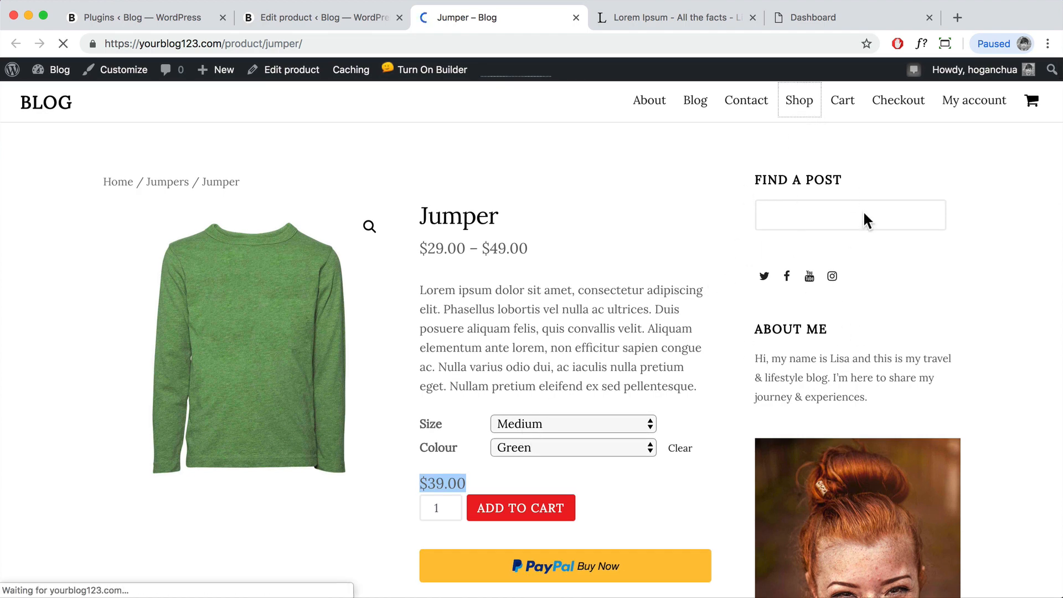
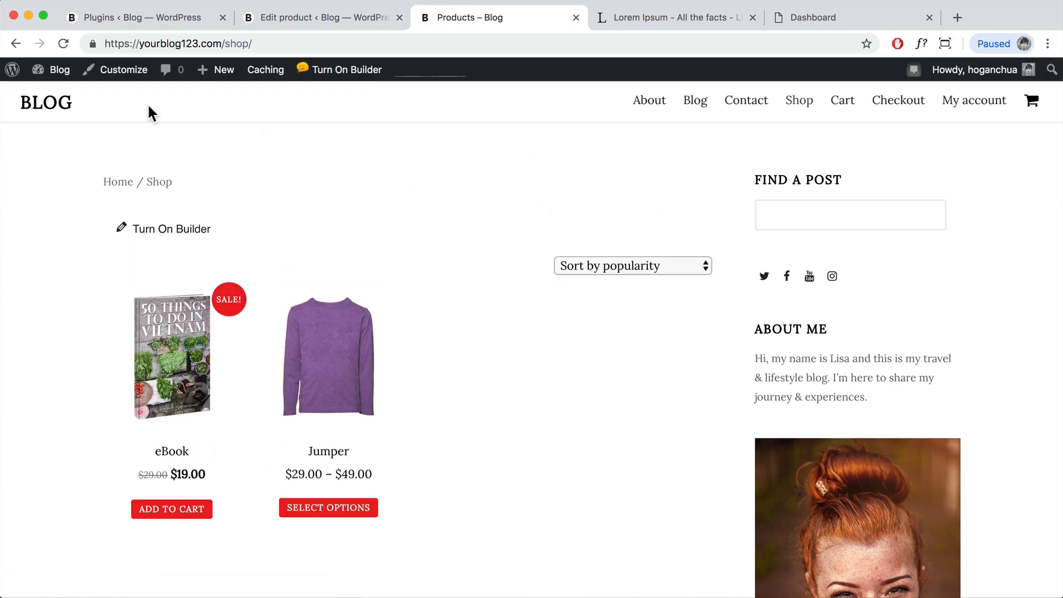
Step: Go from the shop to the admin Dashboard, then to Plugins > Add New
{"action": "left_click", "coordinate": [66, 96]}
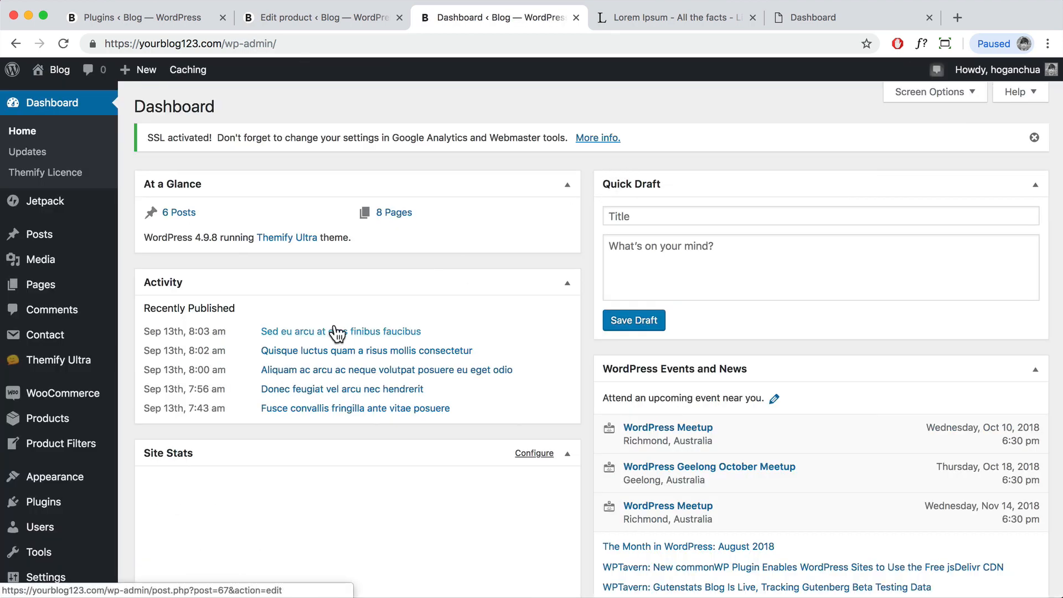
{"action": "mouse_move", "coordinate": [83, 443]}
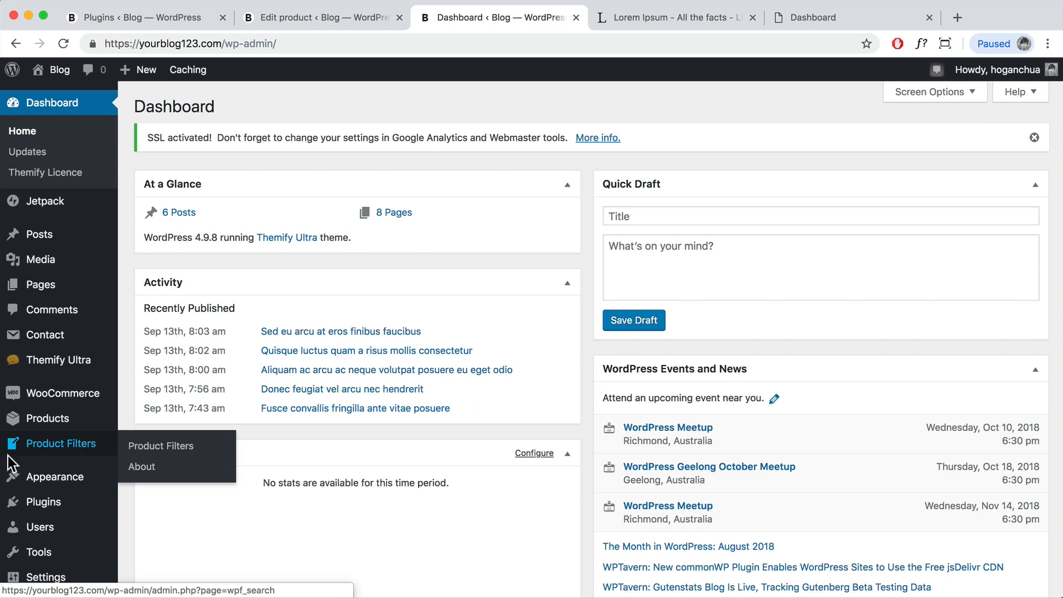
{"action": "mouse_move", "coordinate": [43, 507]}
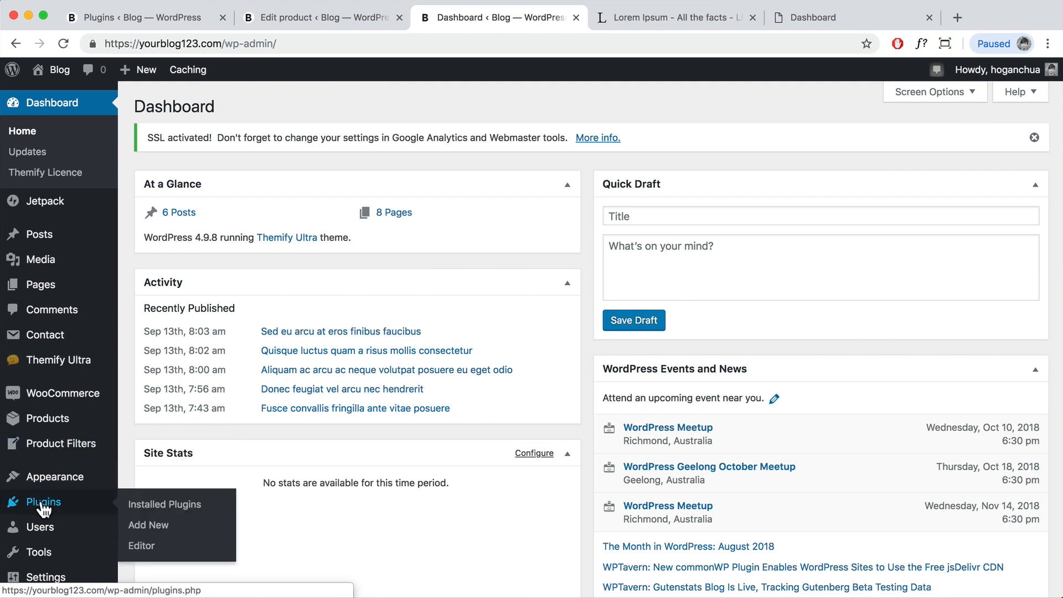
{"action": "left_click", "coordinate": [145, 529]}
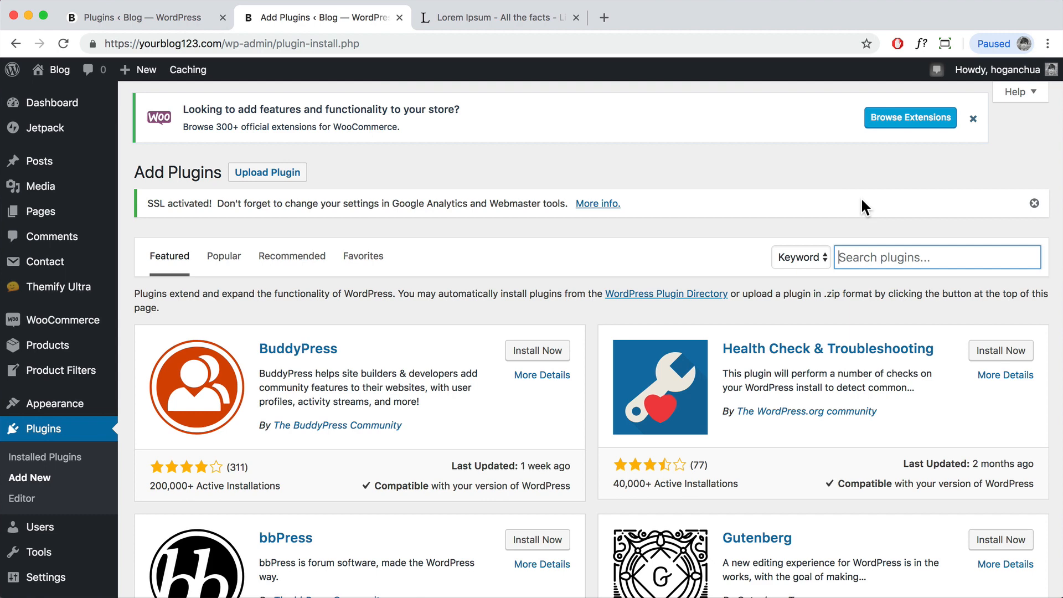
Step: Search plugins for 'Sidebars', then install and activate Custom Sidebars
{"action": "type", "text": "Si"}
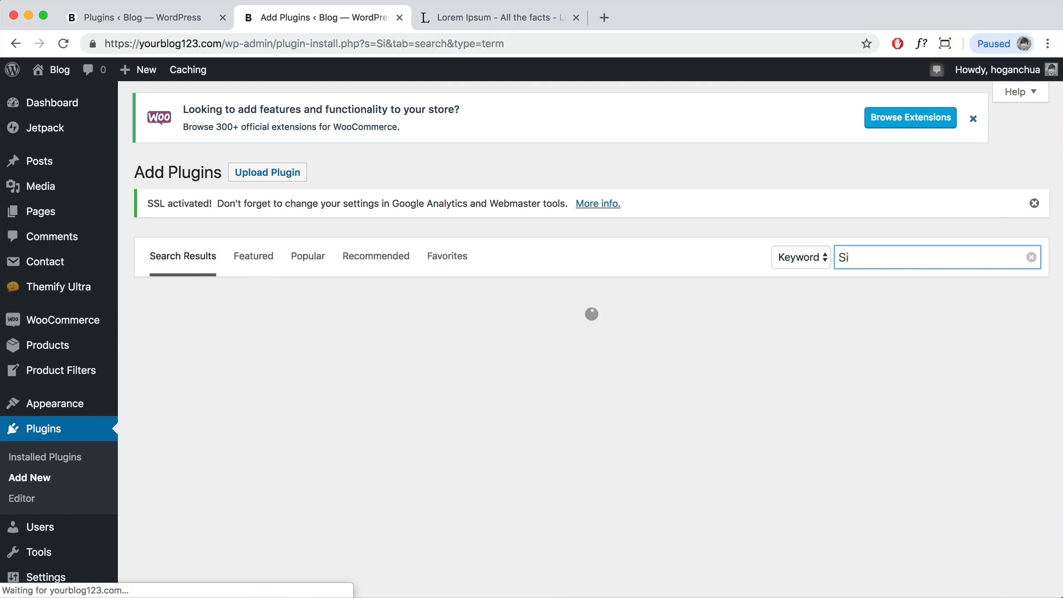
{"action": "type", "text": "debars"}
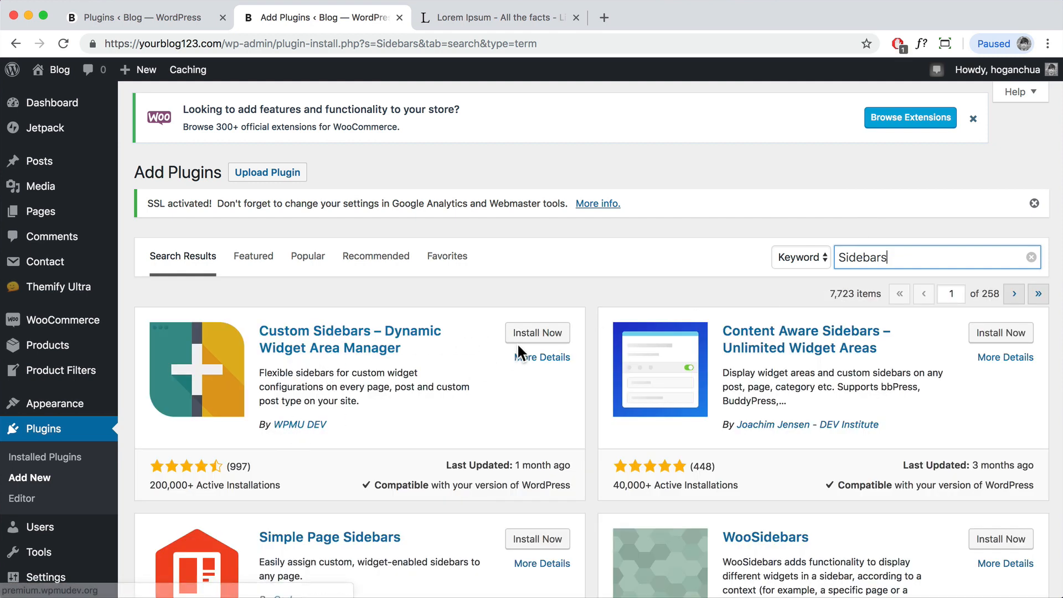
{"action": "left_click", "coordinate": [546, 336]}
{"action": "scroll", "coordinate": [548, 310], "scroll_direction": "down", "scroll_amount": 2}
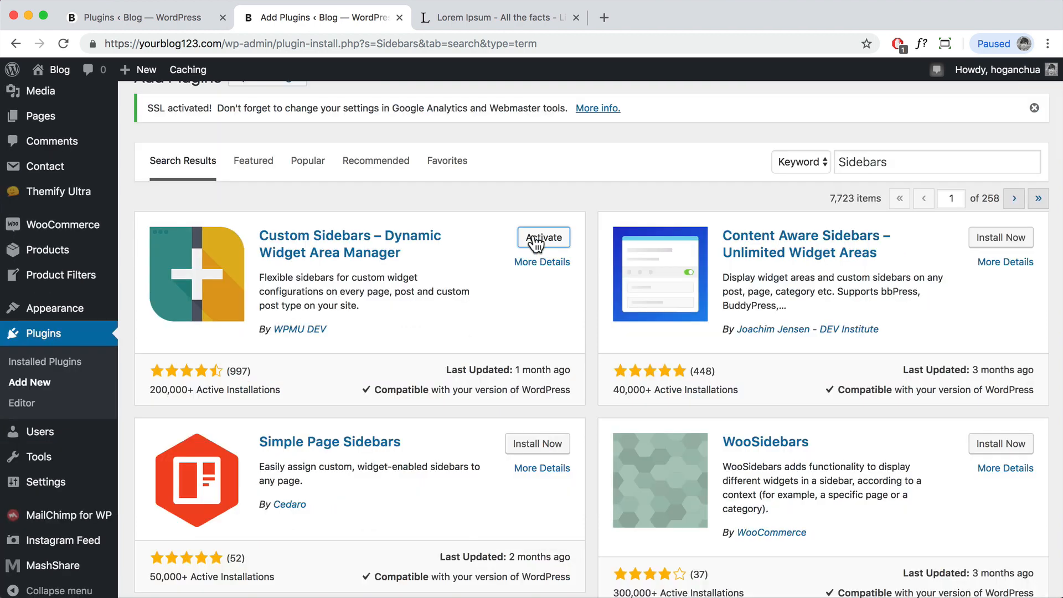
{"action": "left_click", "coordinate": [536, 242]}
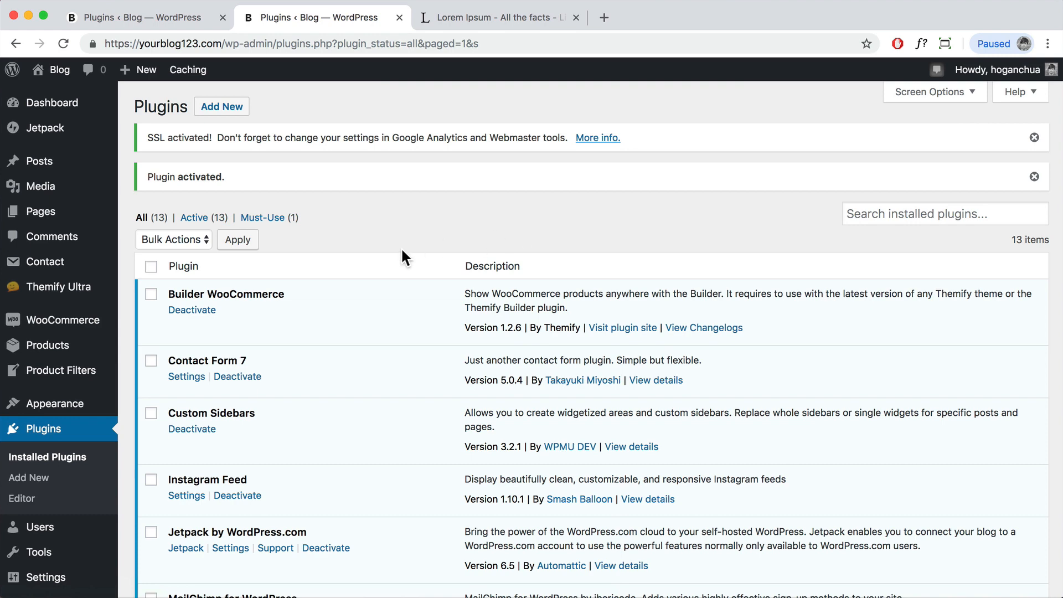
Step: Go to the Appearance > Widgets page
{"action": "scroll", "coordinate": [406, 260], "scroll_direction": "down", "scroll_amount": 3}
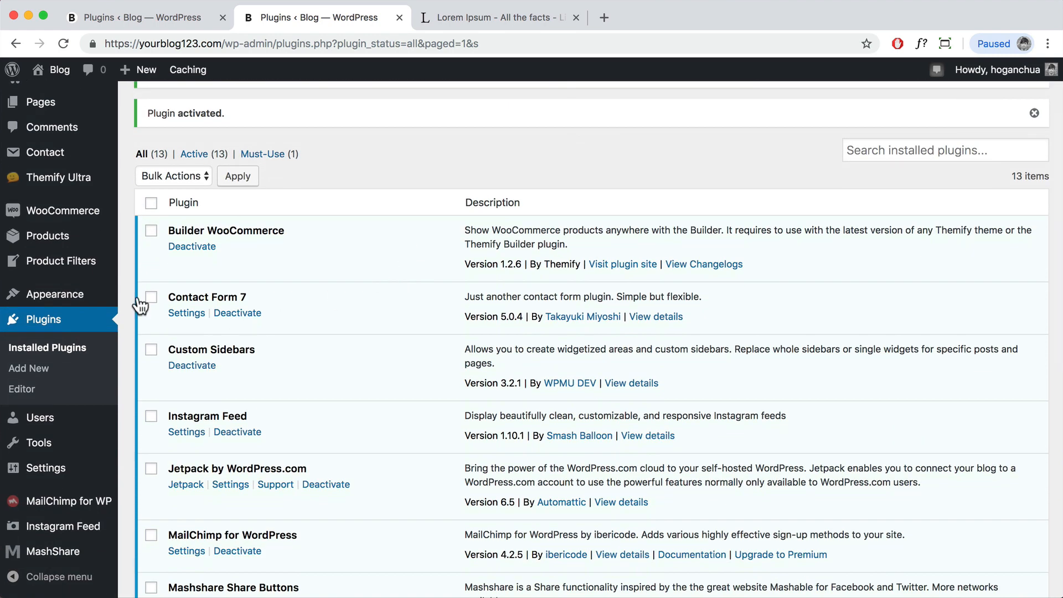
{"action": "mouse_move", "coordinate": [92, 294]}
{"action": "left_click", "coordinate": [158, 341]}
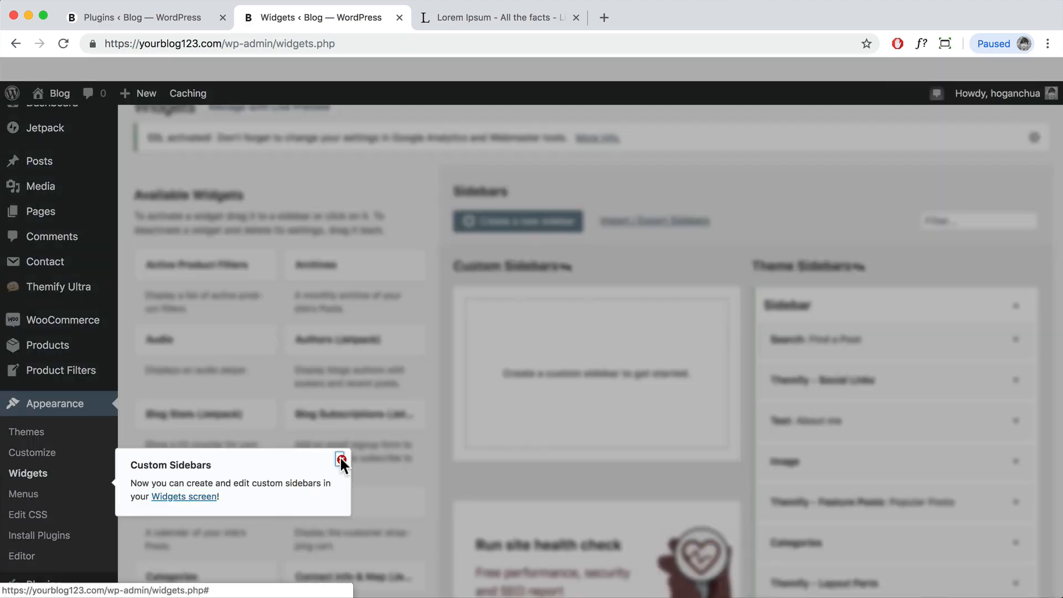
Step: Dismiss the Custom Sidebars introduction popup and look over the Widgets page
{"action": "left_click", "coordinate": [340, 457]}
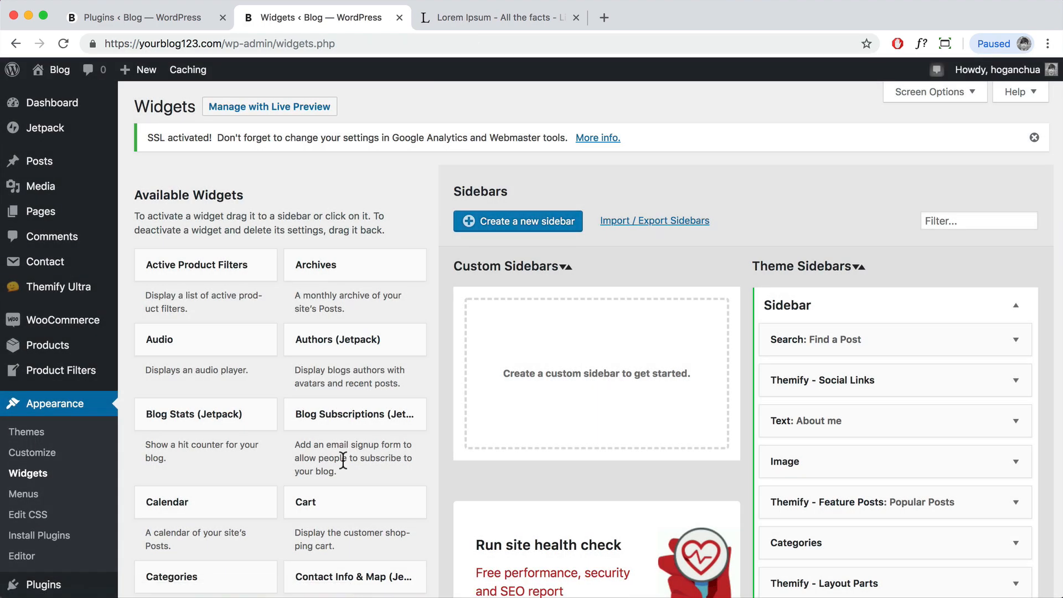
{"action": "scroll", "coordinate": [604, 310], "scroll_direction": "down", "scroll_amount": 10}
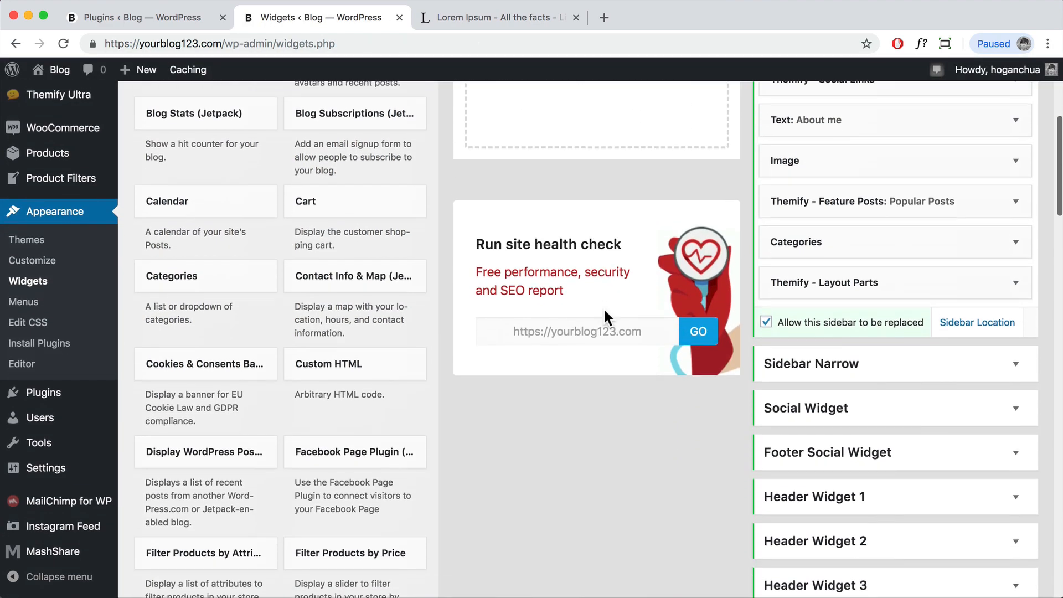
{"action": "scroll", "coordinate": [603, 316], "scroll_direction": "up", "scroll_amount": 9}
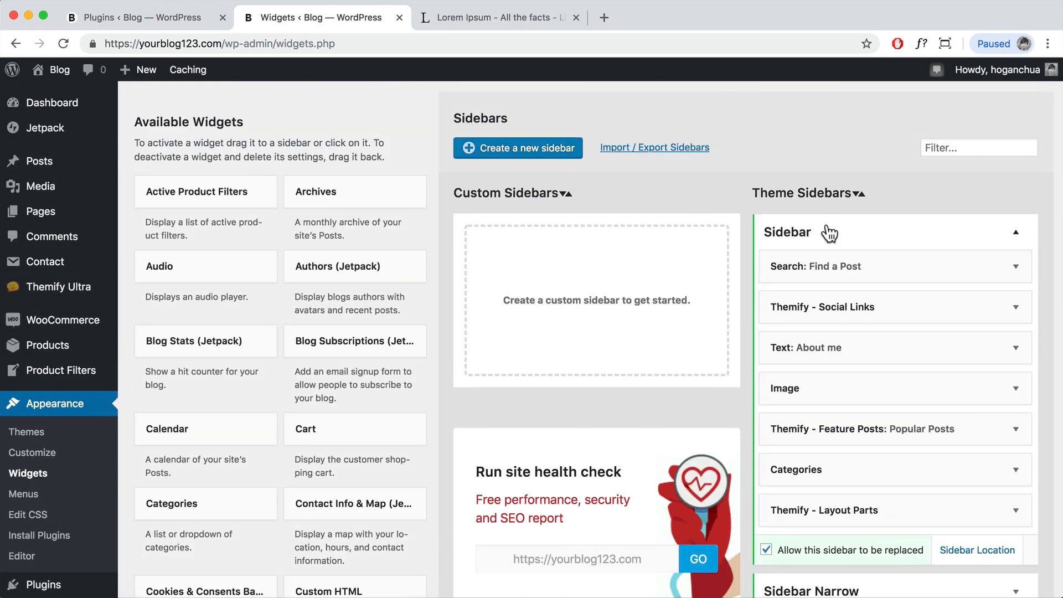
{"action": "scroll", "coordinate": [828, 229], "scroll_direction": "down", "scroll_amount": 6}
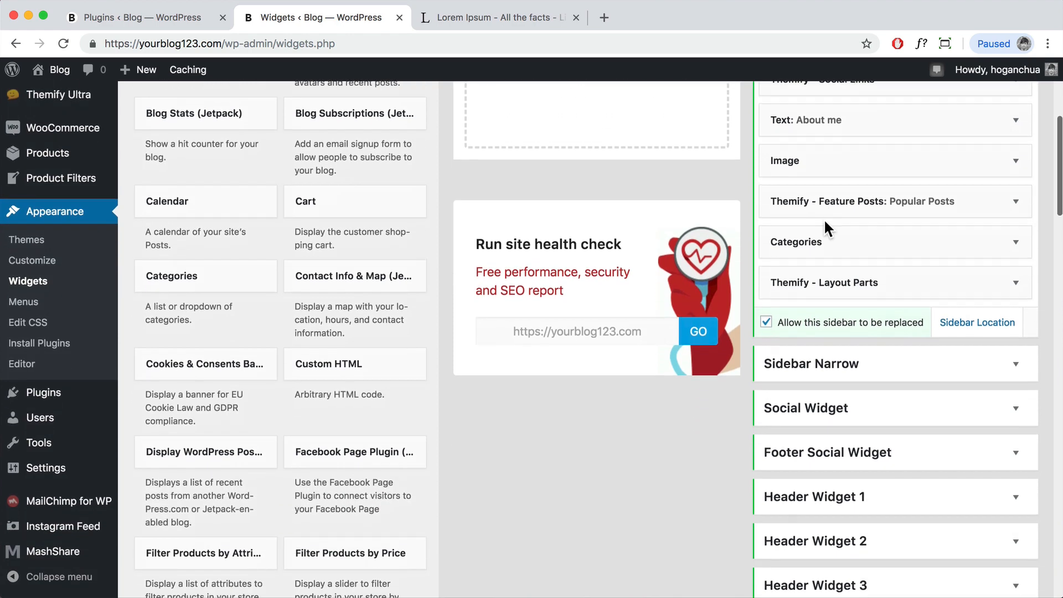
{"action": "scroll", "coordinate": [825, 230], "scroll_direction": "down", "scroll_amount": 2}
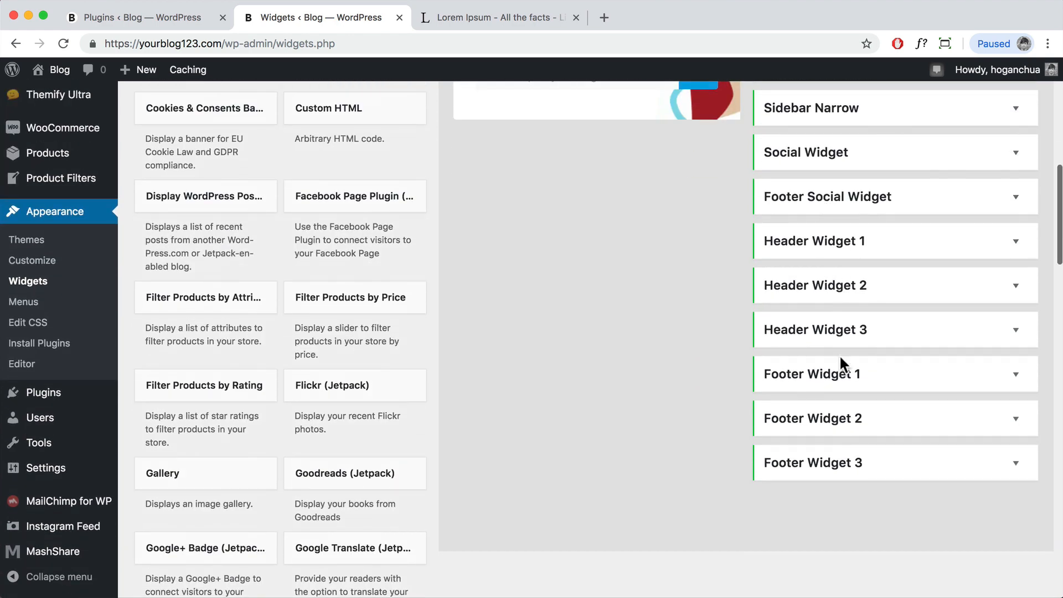
{"action": "scroll", "coordinate": [840, 355], "scroll_direction": "up", "scroll_amount": 6}
{"action": "scroll", "coordinate": [838, 287], "scroll_direction": "up", "scroll_amount": 5}
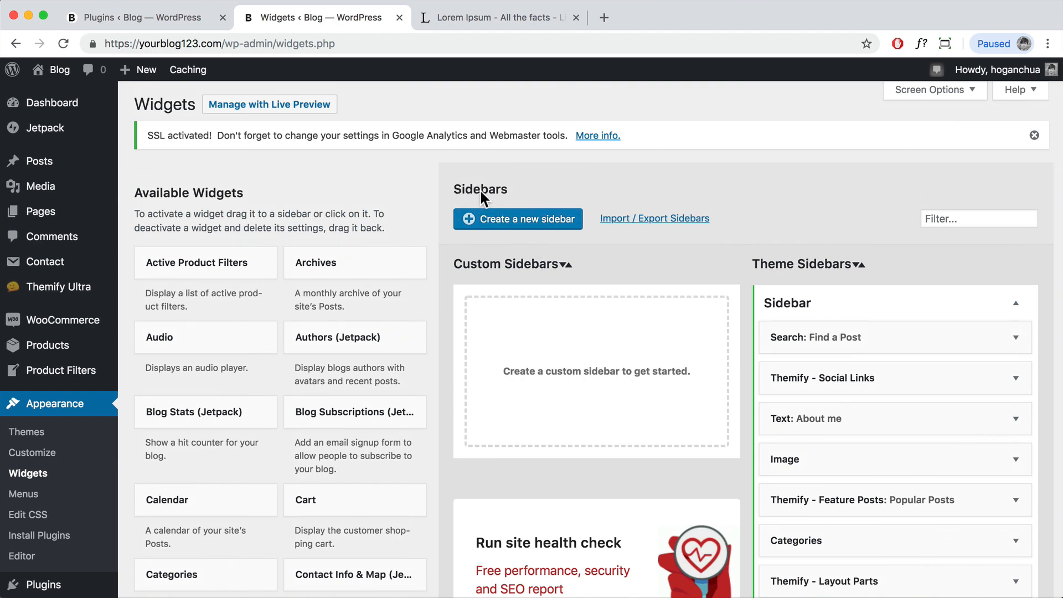
Step: Create a new custom sidebar named 'Shop Page' and find it in the list
{"action": "left_click", "coordinate": [551, 224]}
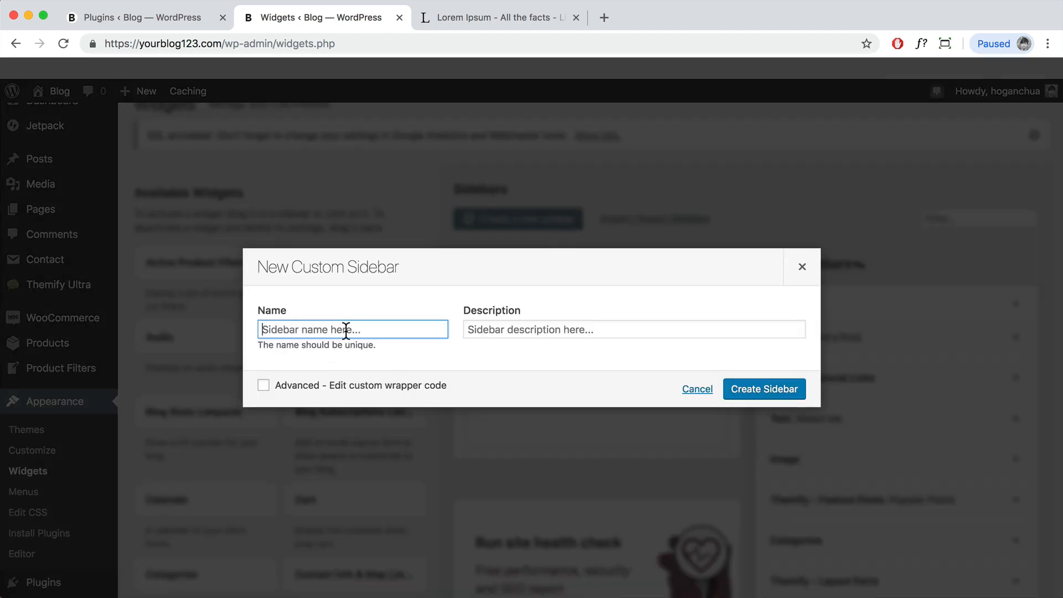
{"action": "type", "text": "Shop Page"}
{"action": "left_click", "coordinate": [771, 390]}
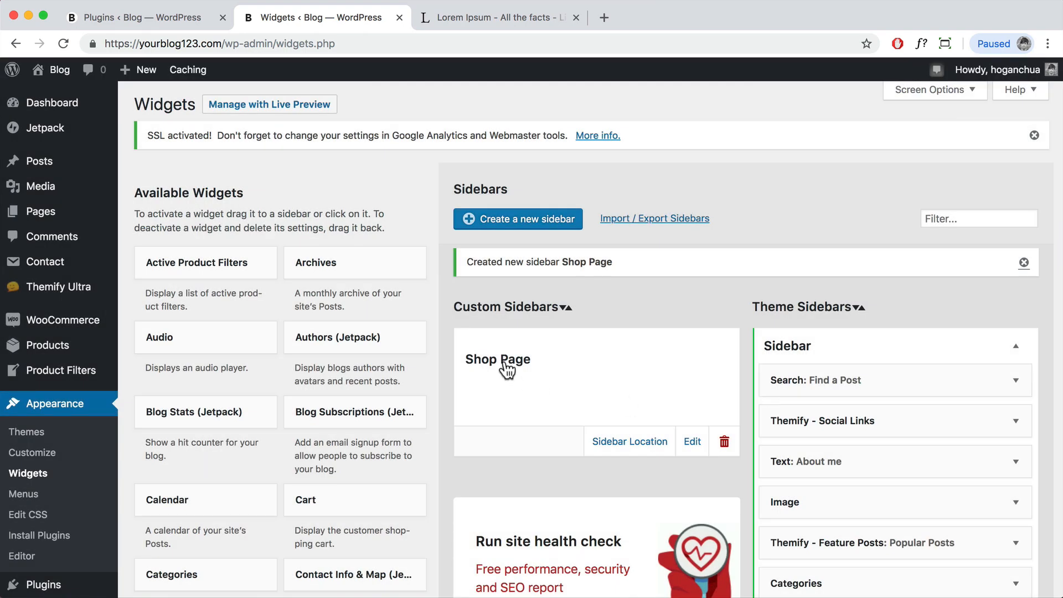
{"action": "scroll", "coordinate": [369, 386], "scroll_direction": "down", "scroll_amount": 5}
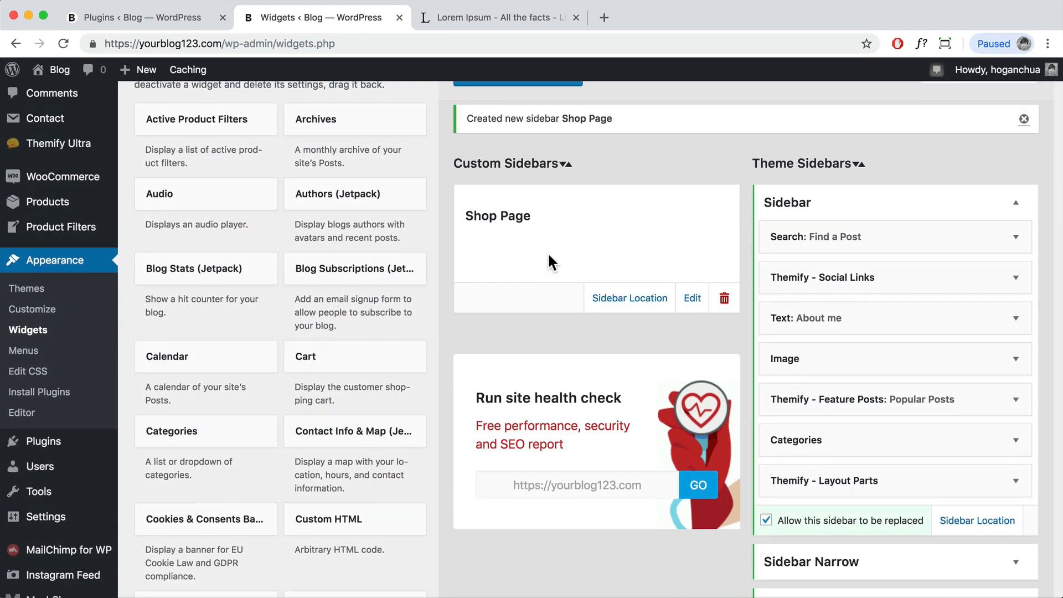
{"action": "scroll", "coordinate": [443, 302], "scroll_direction": "down", "scroll_amount": 3}
{"action": "scroll", "coordinate": [443, 302], "scroll_direction": "down", "scroll_amount": 3}
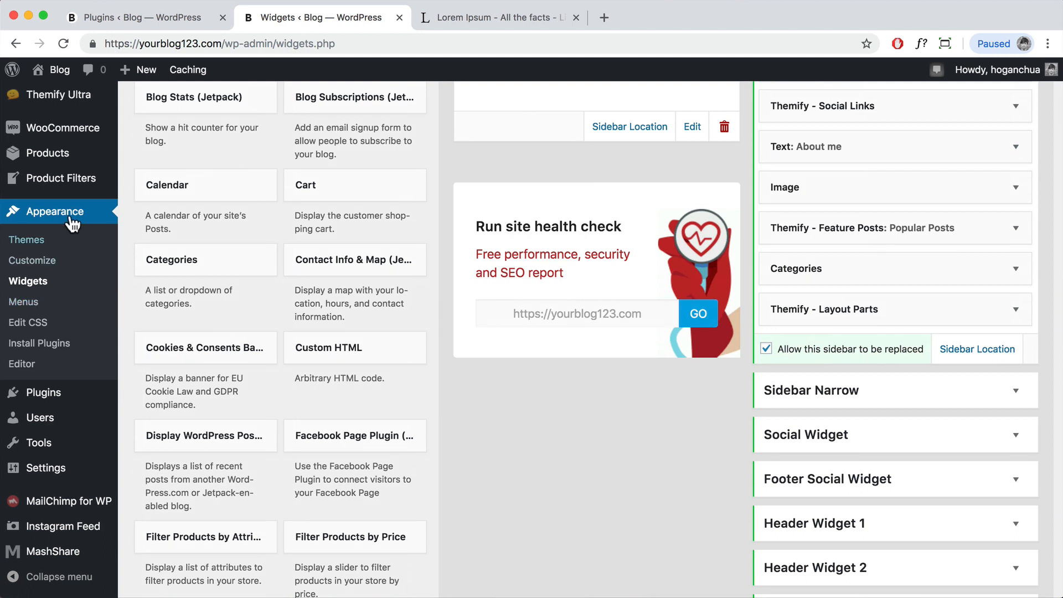
{"action": "mouse_move", "coordinate": [71, 190]}
{"action": "scroll", "coordinate": [67, 222], "scroll_direction": "up", "scroll_amount": 2}
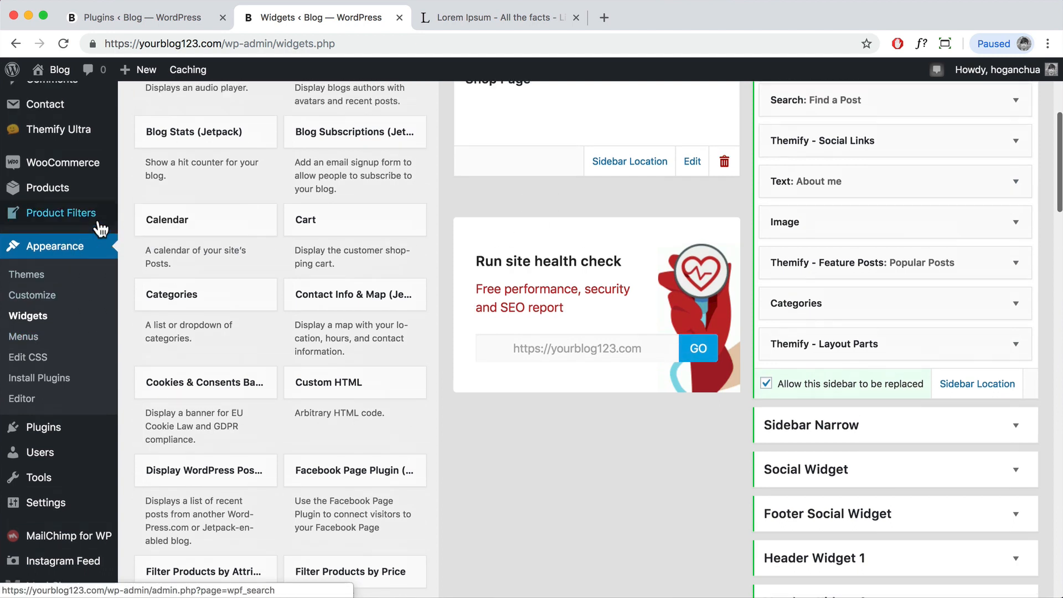
Step: Start a new WooCommerce product filter form titled 'Shop Page'
{"action": "left_click", "coordinate": [67, 250]}
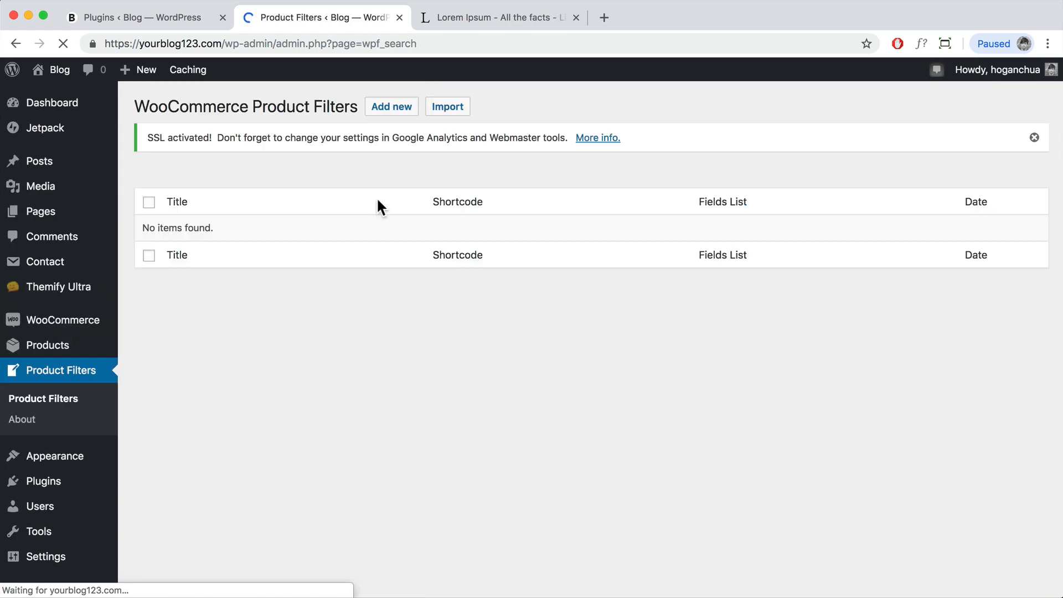
{"action": "left_click", "coordinate": [398, 112]}
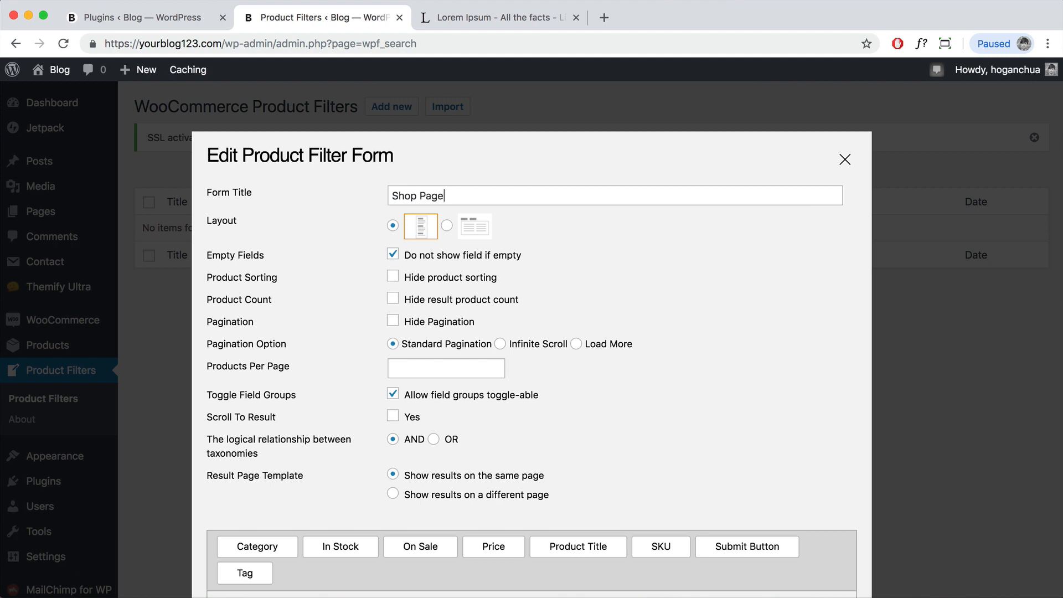
{"action": "left_click_drag", "start_coordinate": [463, 198], "coordinate": [390, 199]}
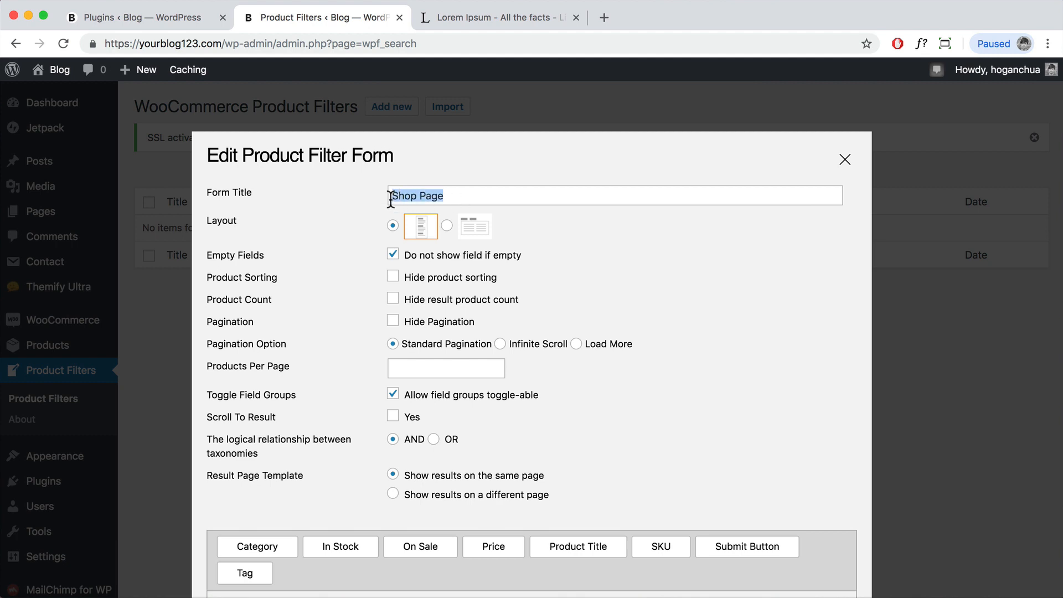
{"action": "scroll", "coordinate": [480, 354], "scroll_direction": "down", "scroll_amount": 3}
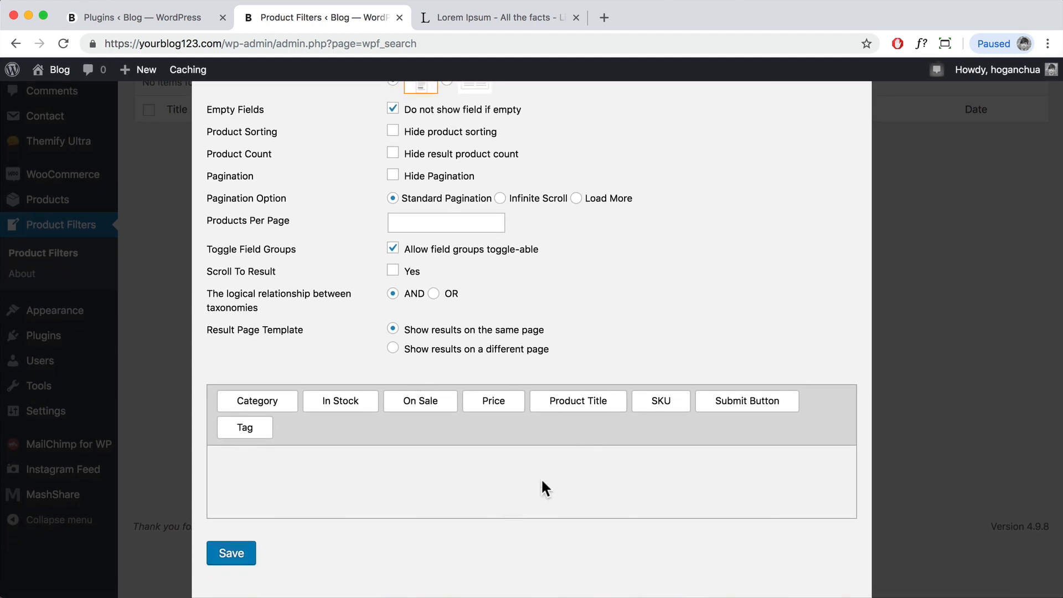
Step: Add Product Title, Price and Category fields to the filter form
{"action": "left_click_drag", "start_coordinate": [572, 401], "coordinate": [273, 470]}
{"action": "scroll", "coordinate": [504, 442], "scroll_direction": "down", "scroll_amount": 1}
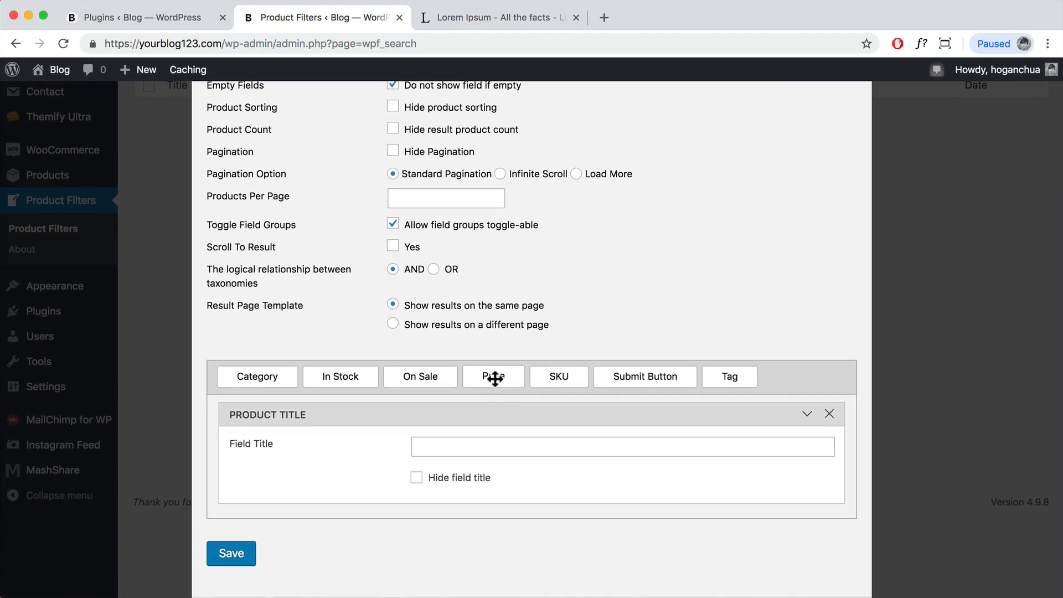
{"action": "left_click_drag", "start_coordinate": [494, 376], "coordinate": [287, 513]}
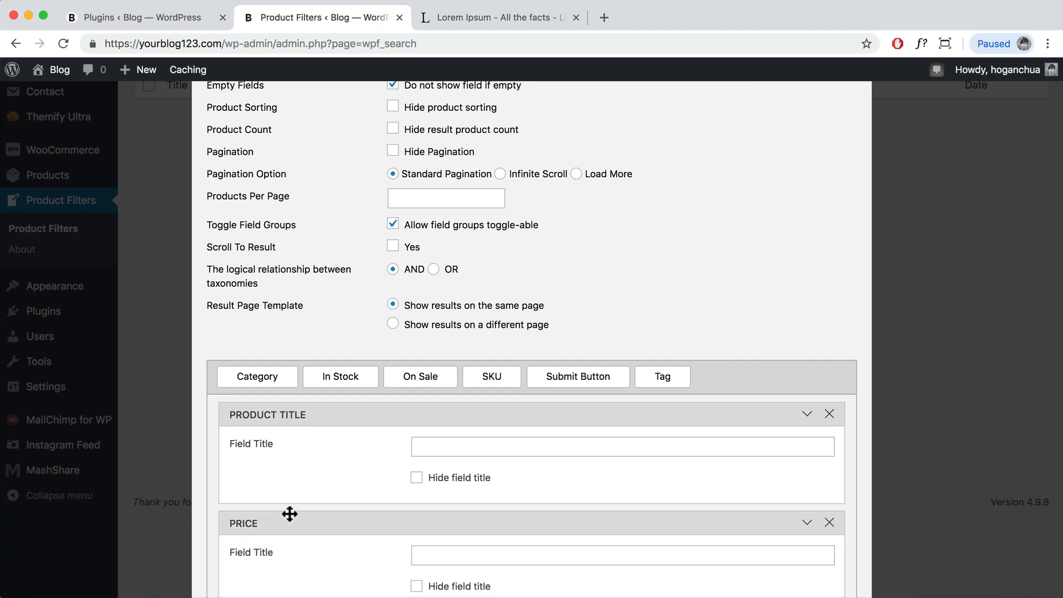
{"action": "scroll", "coordinate": [305, 505], "scroll_direction": "down", "scroll_amount": 5}
{"action": "left_click_drag", "start_coordinate": [242, 239], "coordinate": [256, 526]}
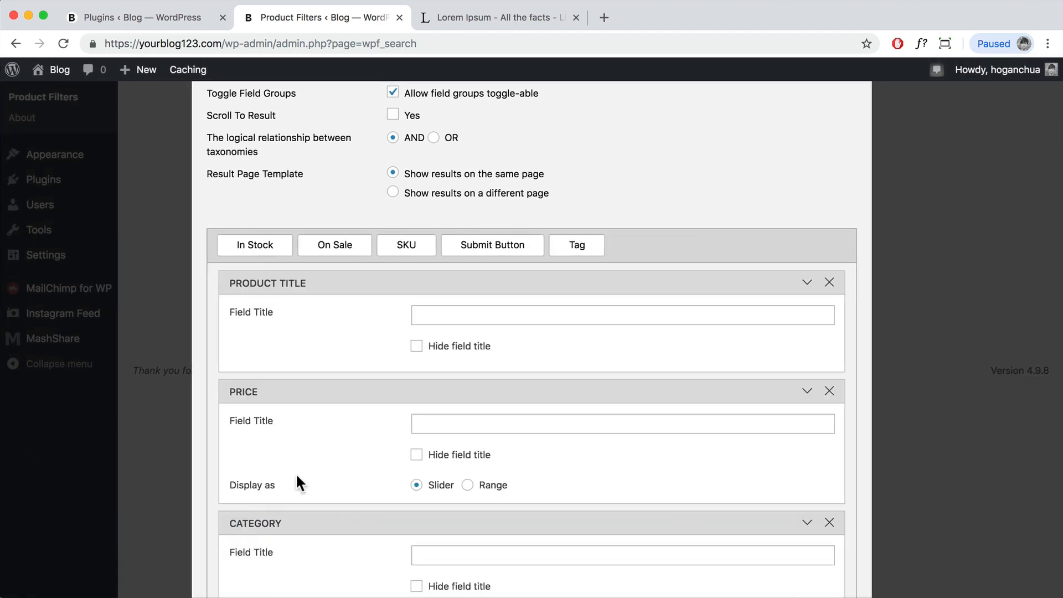
{"action": "scroll", "coordinate": [328, 448], "scroll_direction": "down", "scroll_amount": 5}
{"action": "scroll", "coordinate": [327, 447], "scroll_direction": "down", "scroll_amount": 5}
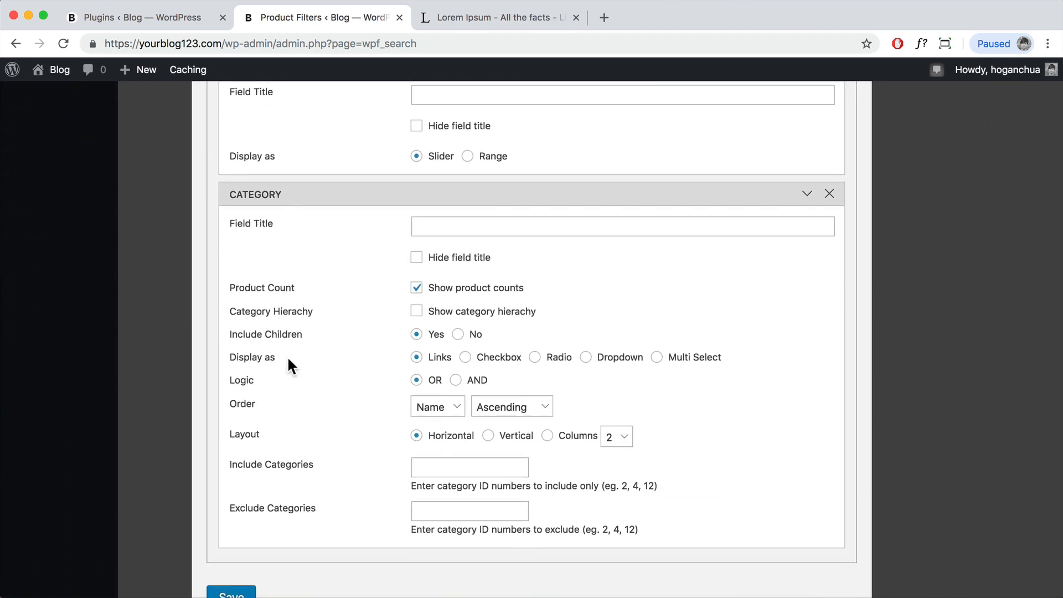
Step: Display the Category field as checkboxes and save the form
{"action": "left_click", "coordinate": [466, 357]}
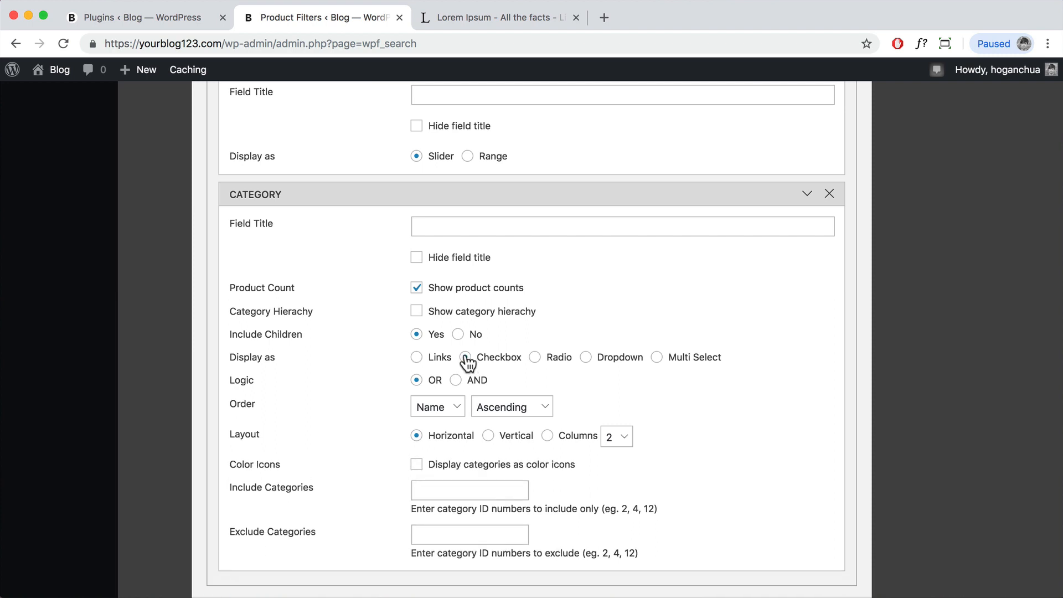
{"action": "scroll", "coordinate": [580, 440], "scroll_direction": "down", "scroll_amount": 2}
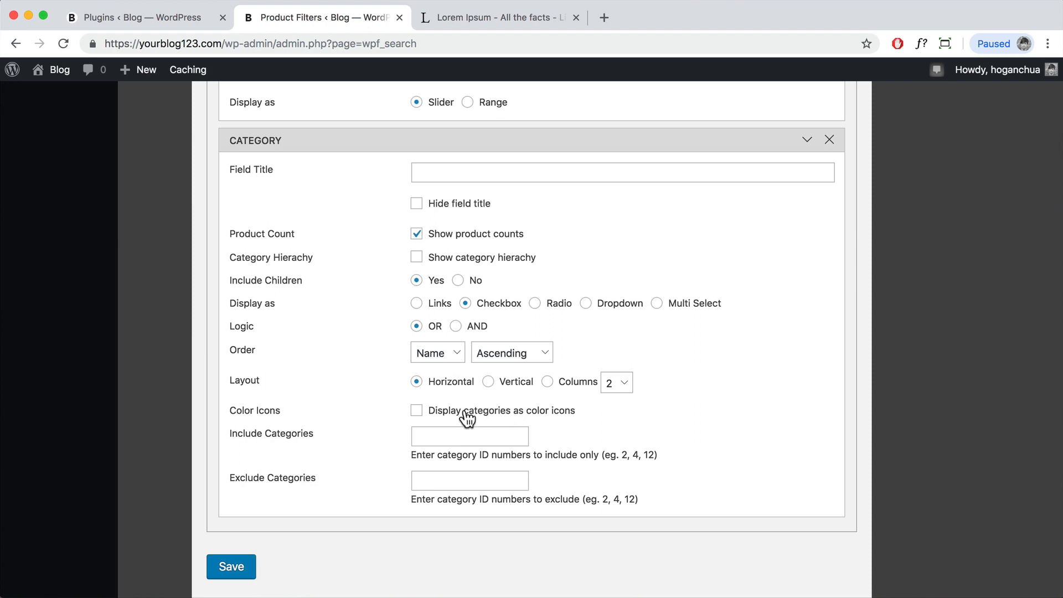
{"action": "left_click", "coordinate": [225, 566]}
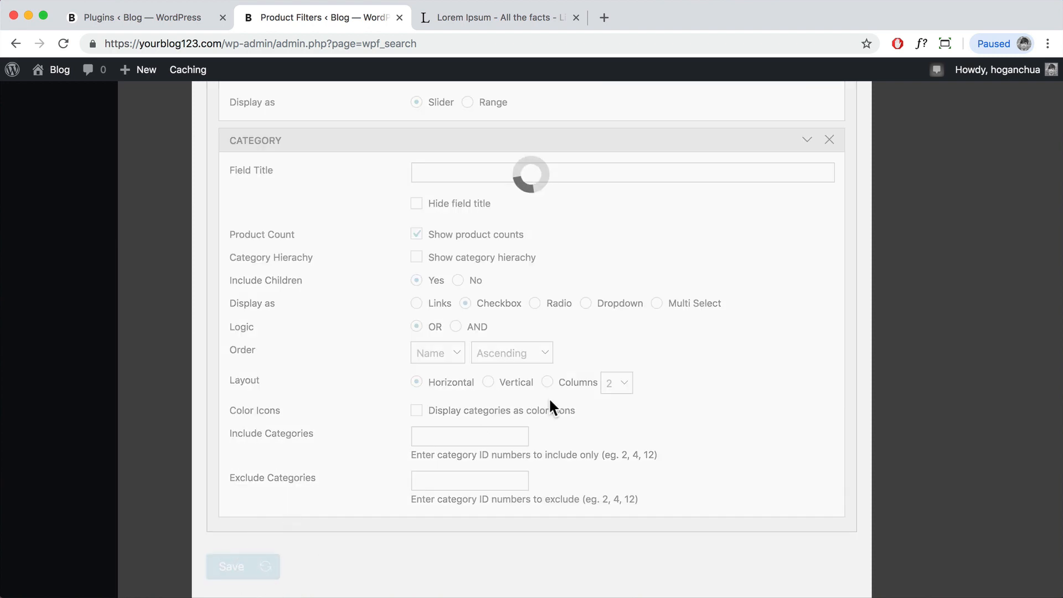
{"action": "scroll", "coordinate": [878, 124], "scroll_direction": "up", "scroll_amount": 4}
{"action": "scroll", "coordinate": [878, 124], "scroll_direction": "up", "scroll_amount": 10}
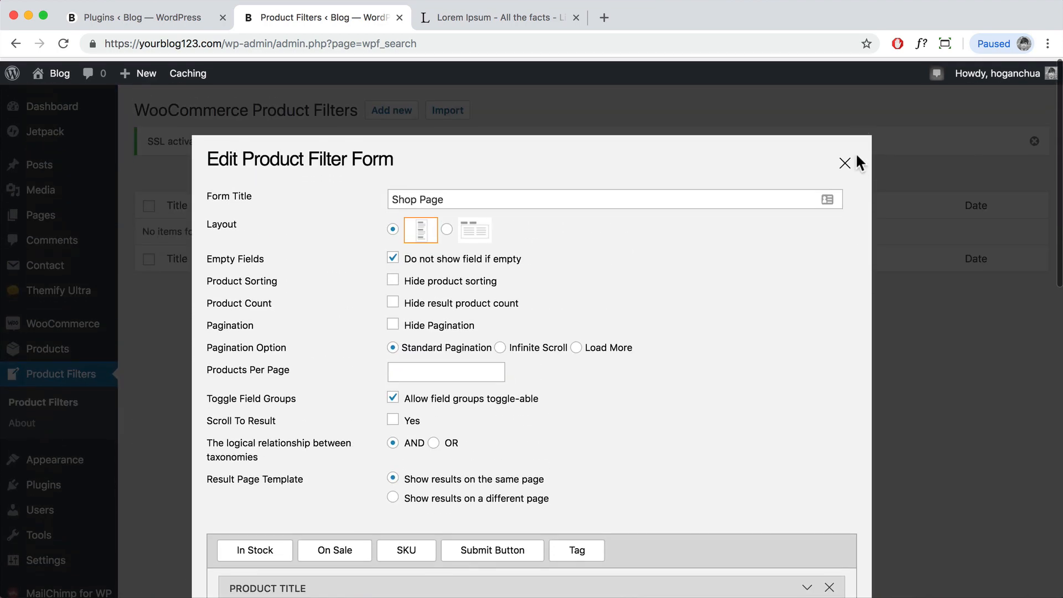
Step: Close the form editor and copy the shortcode [searchandfilter id="shop_page"]
{"action": "left_click", "coordinate": [845, 165]}
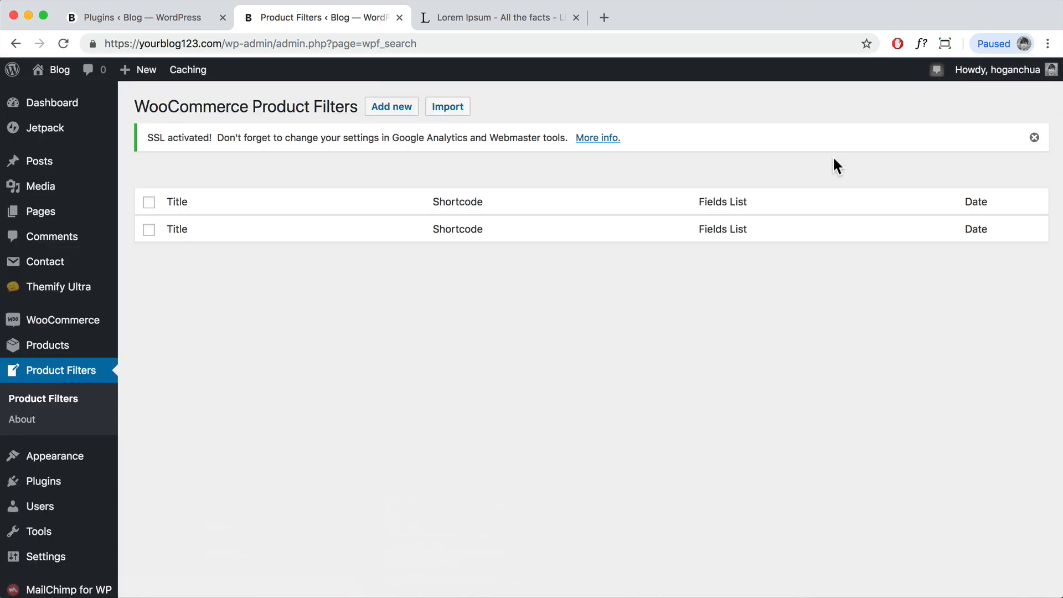
{"action": "left_click_drag", "start_coordinate": [596, 232], "coordinate": [420, 230]}
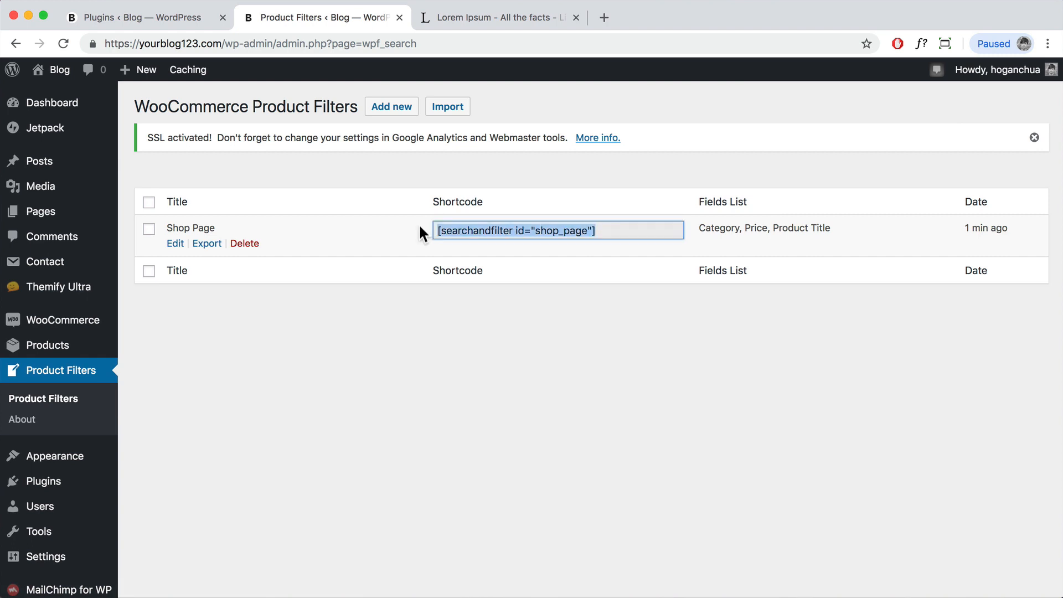
{"action": "right_click", "coordinate": [471, 227]}
{"action": "left_click", "coordinate": [488, 260]}
Step: Go to Appearance > Widgets and scroll down to the Shop Page sidebar
{"action": "mouse_move", "coordinate": [38, 465]}
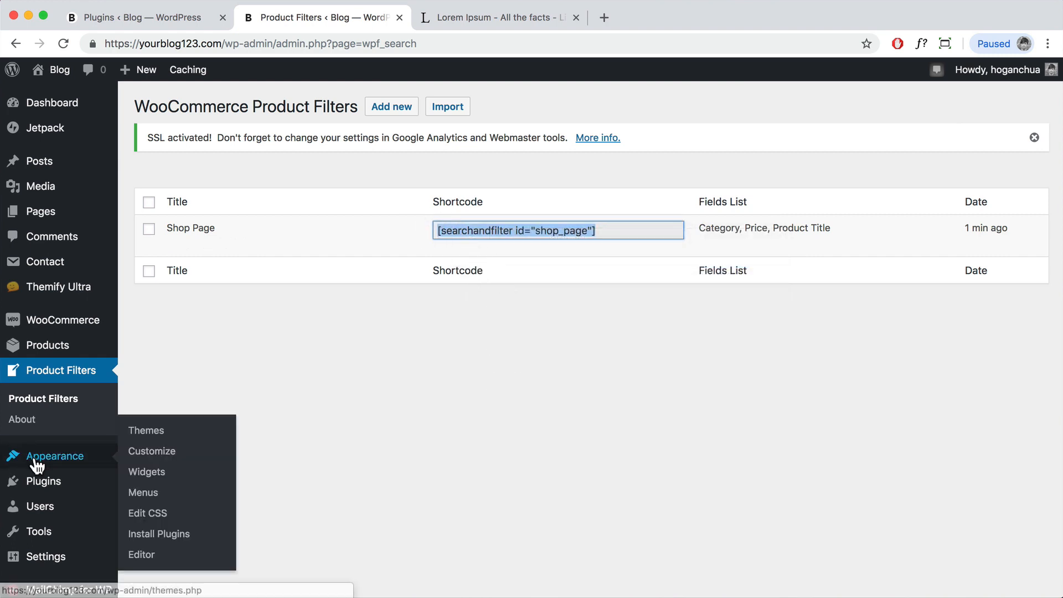
{"action": "left_click", "coordinate": [157, 477]}
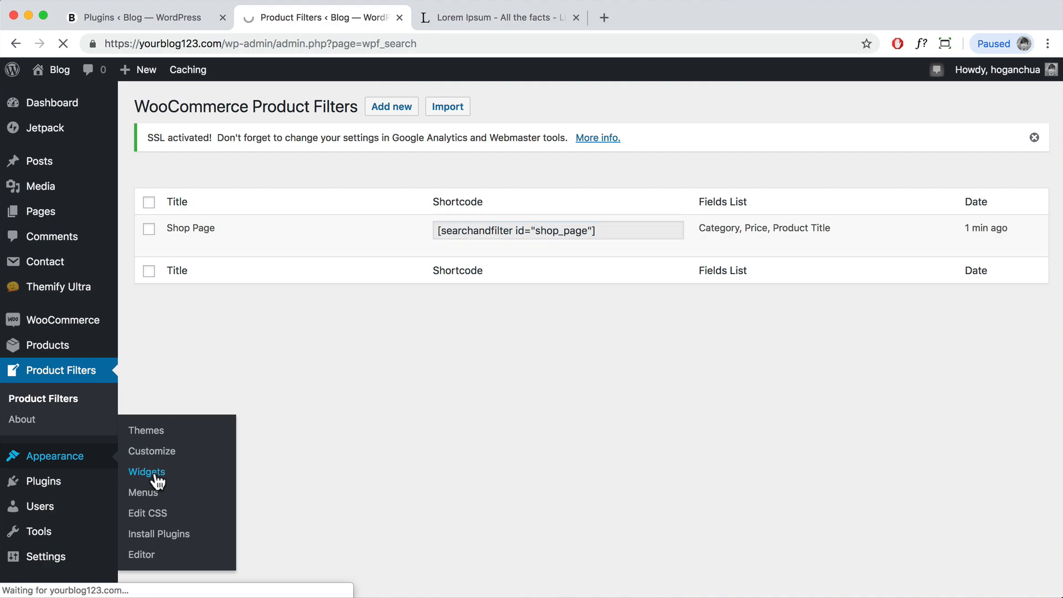
{"action": "scroll", "coordinate": [284, 325], "scroll_direction": "down", "scroll_amount": 5}
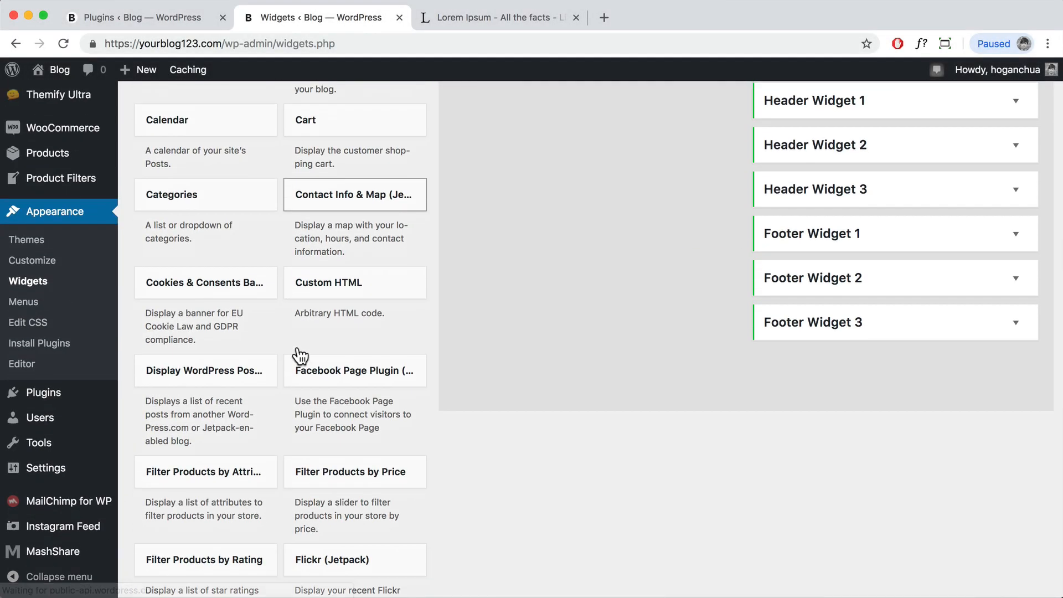
{"action": "scroll", "coordinate": [299, 355], "scroll_direction": "down", "scroll_amount": 15}
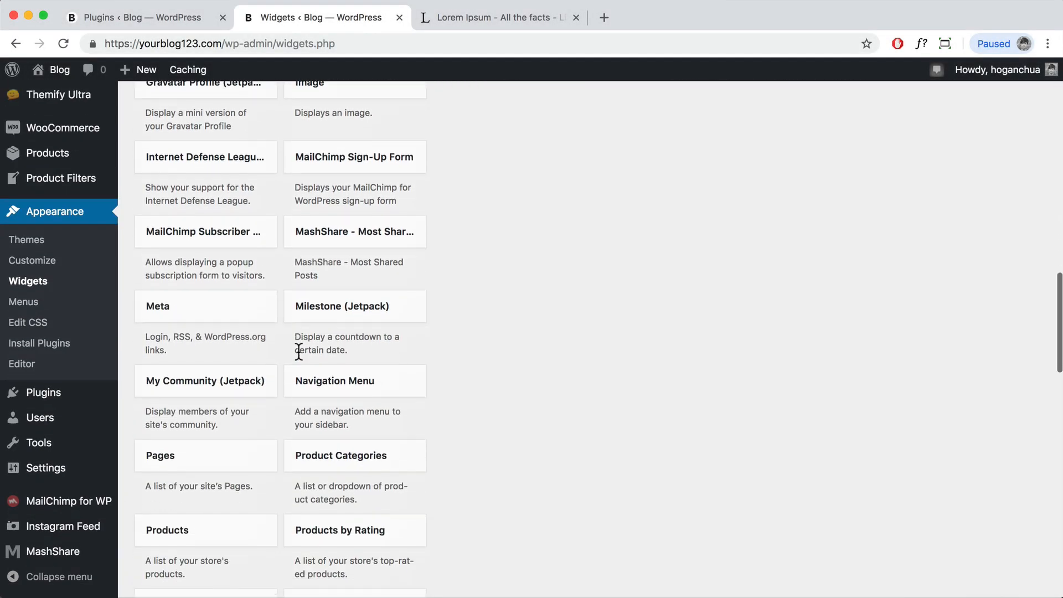
{"action": "scroll", "coordinate": [387, 372], "scroll_direction": "down", "scroll_amount": 12}
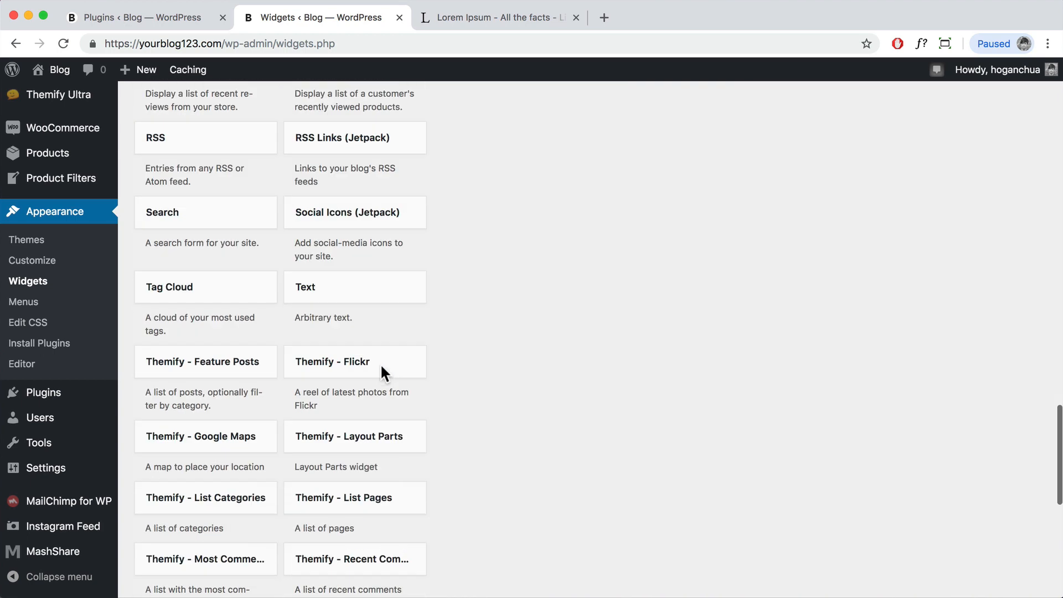
{"action": "scroll", "coordinate": [382, 370], "scroll_direction": "down", "scroll_amount": 2}
Step: Add a Text widget with the filter shortcode to Shop Page, save it, and open Sidebar Location
{"action": "left_click_drag", "start_coordinate": [347, 242], "coordinate": [566, 211]}
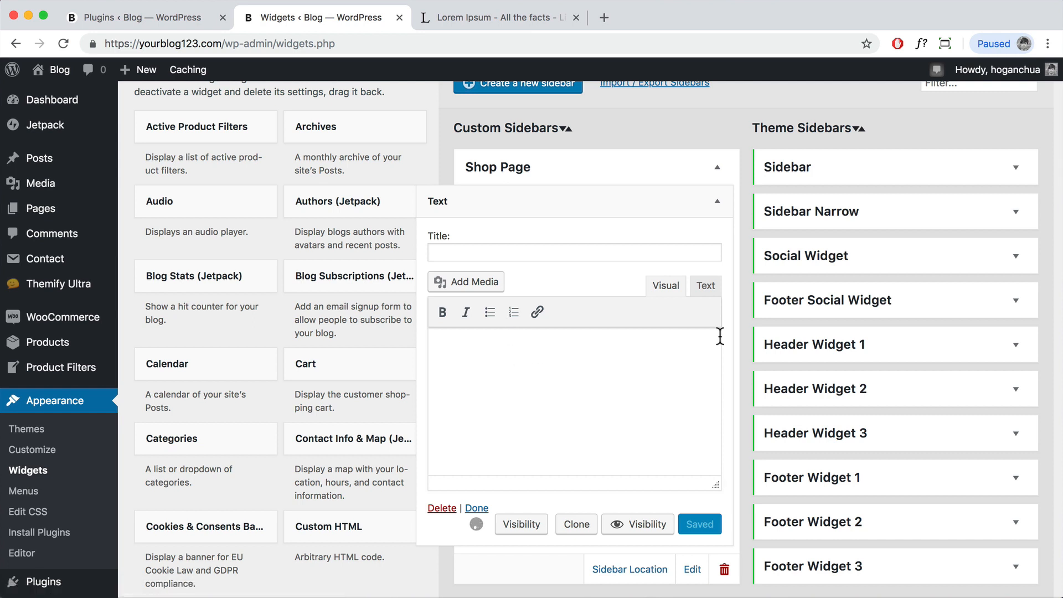
{"action": "key", "text": "super+v"}
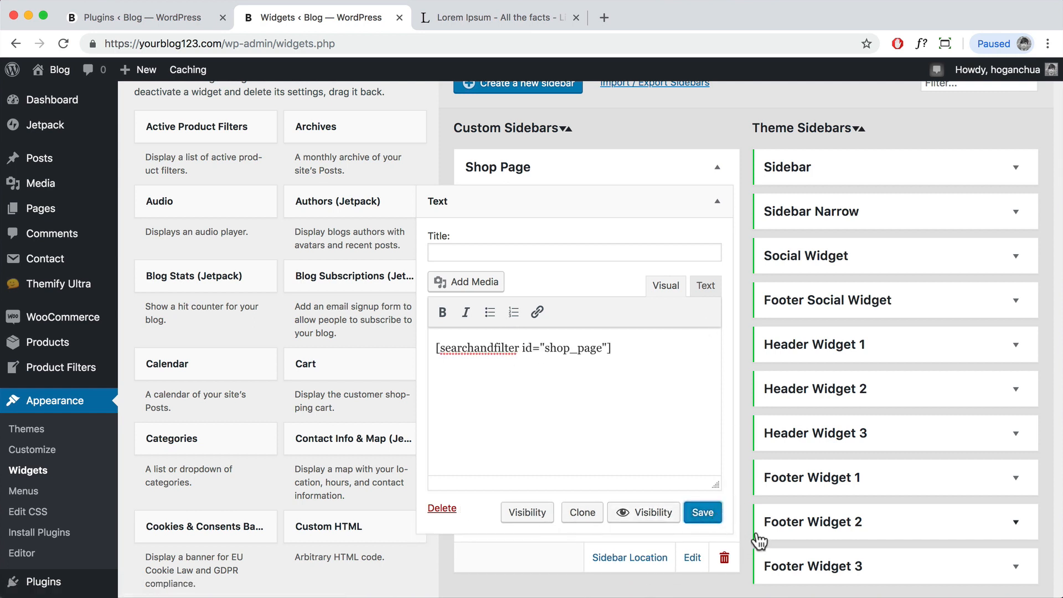
{"action": "left_click", "coordinate": [702, 514]}
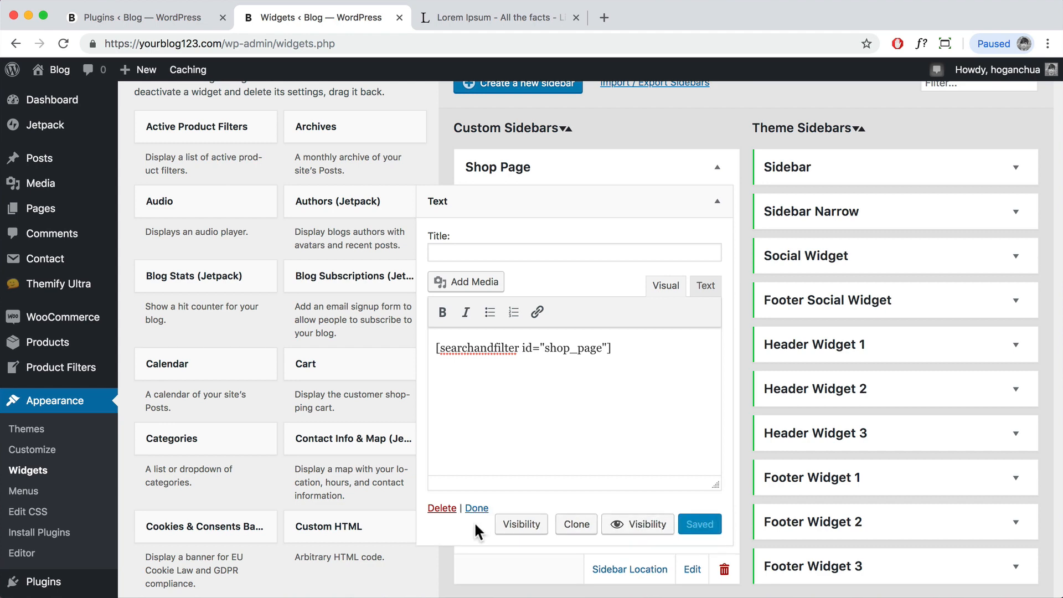
{"action": "left_click", "coordinate": [476, 509]}
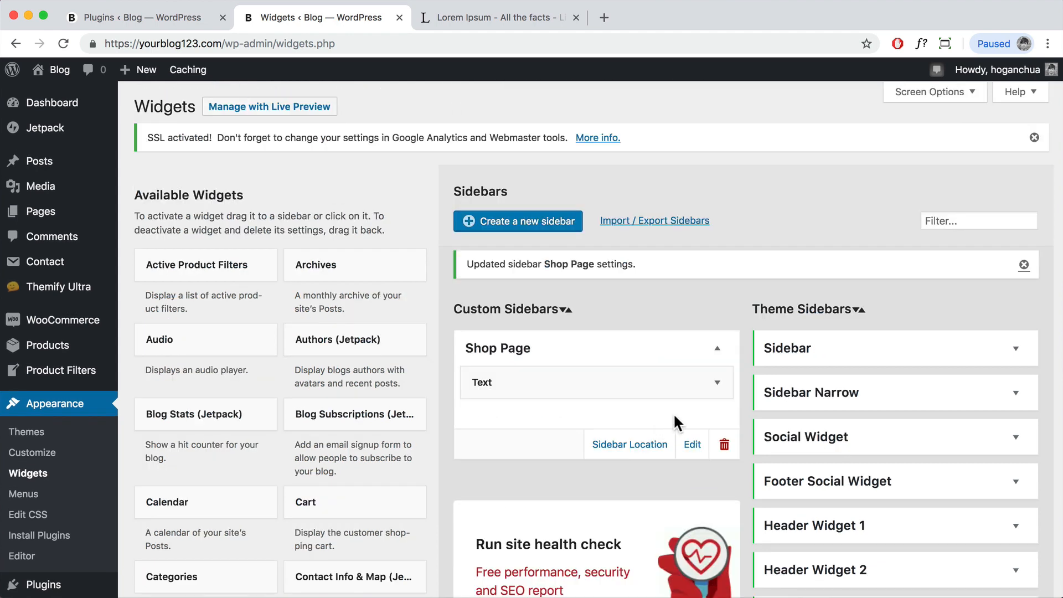
{"action": "left_click", "coordinate": [654, 444]}
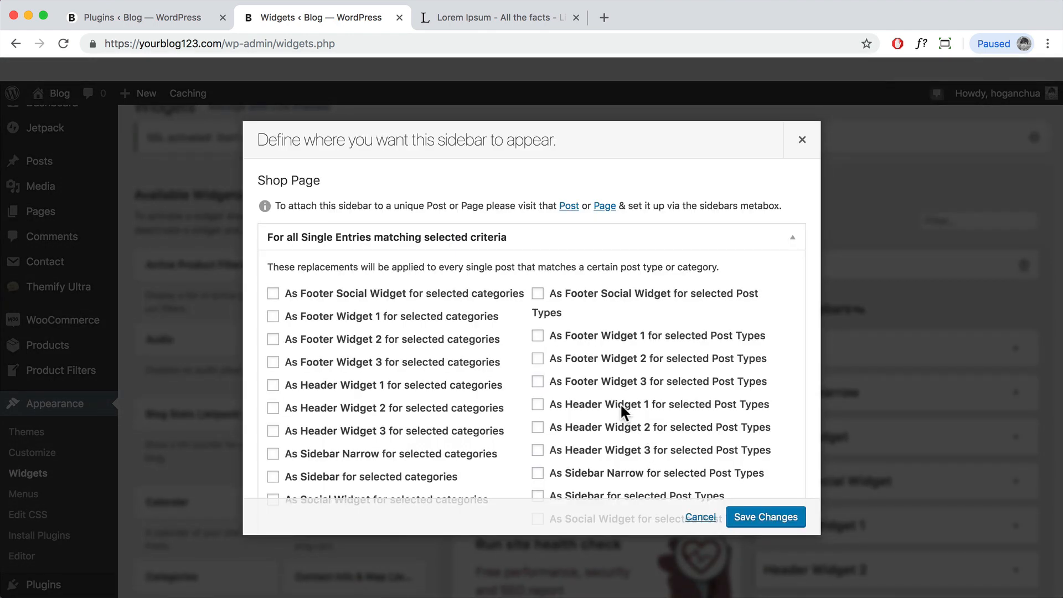
Step: Switch to the For Archives options and tick replacing the main Sidebar
{"action": "left_click", "coordinate": [793, 237]}
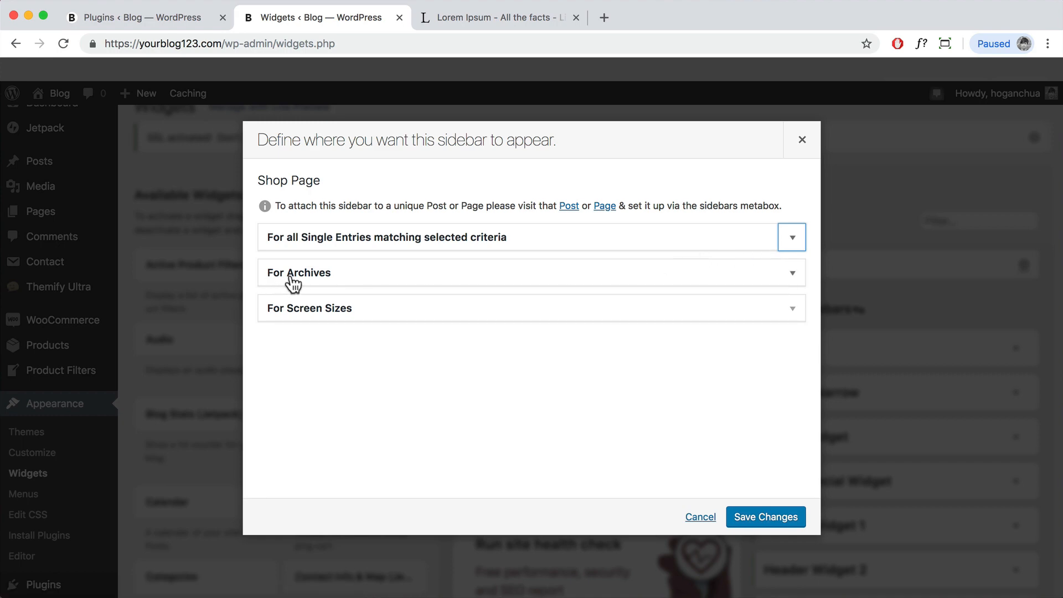
{"action": "left_click", "coordinate": [793, 273]}
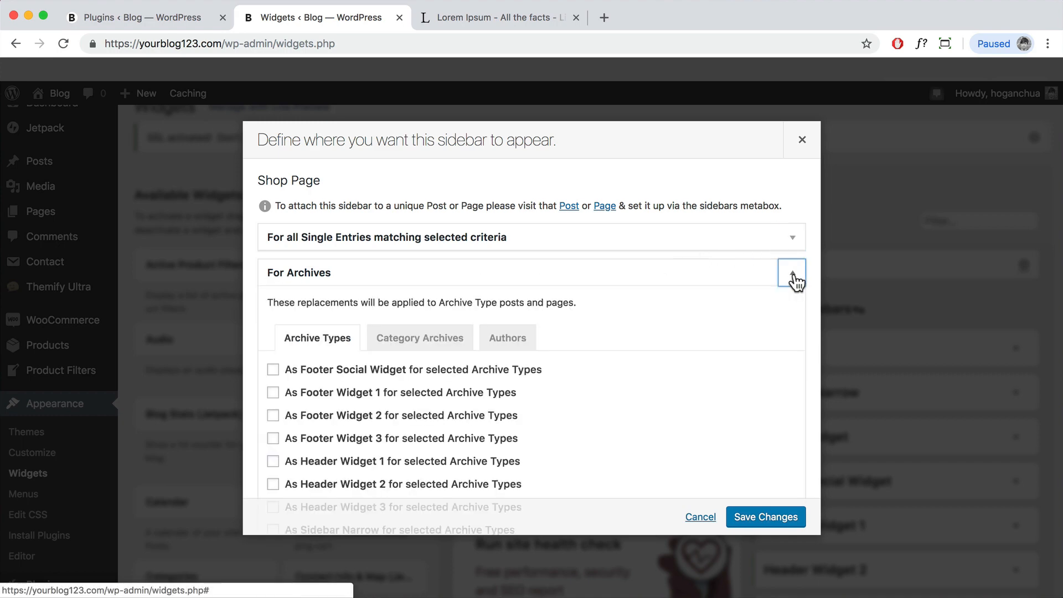
{"action": "scroll", "coordinate": [616, 410], "scroll_direction": "down", "scroll_amount": 2}
{"action": "scroll", "coordinate": [615, 409], "scroll_direction": "down", "scroll_amount": 3}
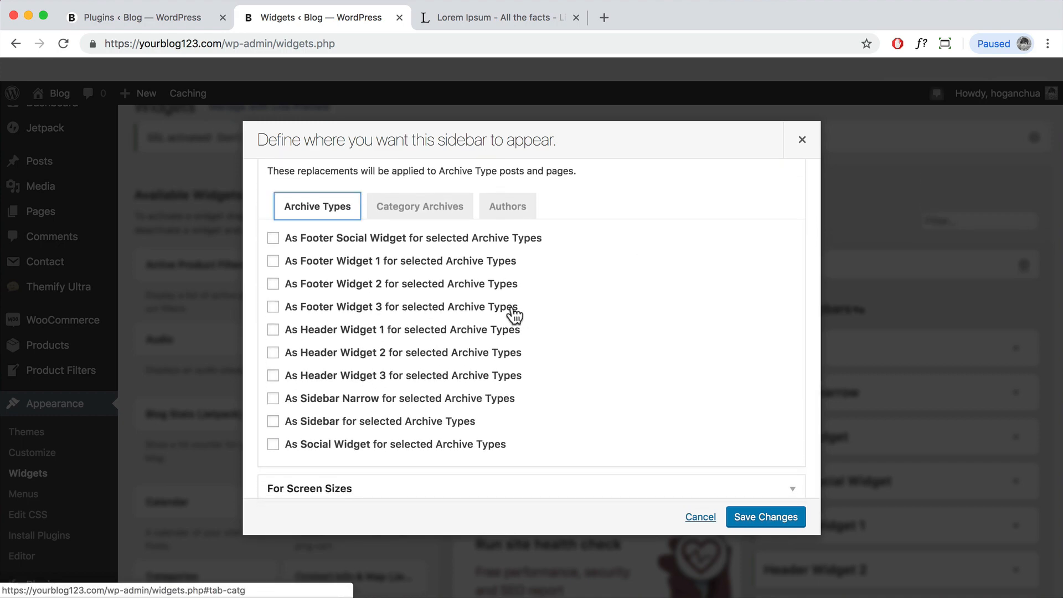
{"action": "left_click", "coordinate": [273, 422]}
Step: Choose Product Archives as the archive type and save the placement
{"action": "scroll", "coordinate": [368, 430], "scroll_direction": "down", "scroll_amount": 1}
{"action": "left_click", "coordinate": [386, 413]}
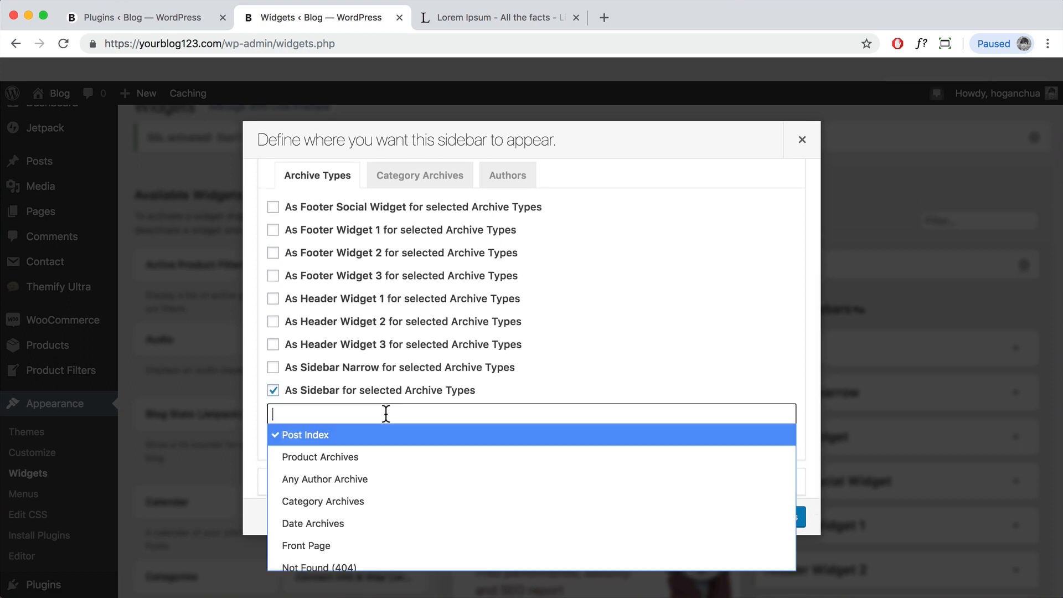
{"action": "left_click", "coordinate": [361, 459]}
{"action": "left_click", "coordinate": [734, 350]}
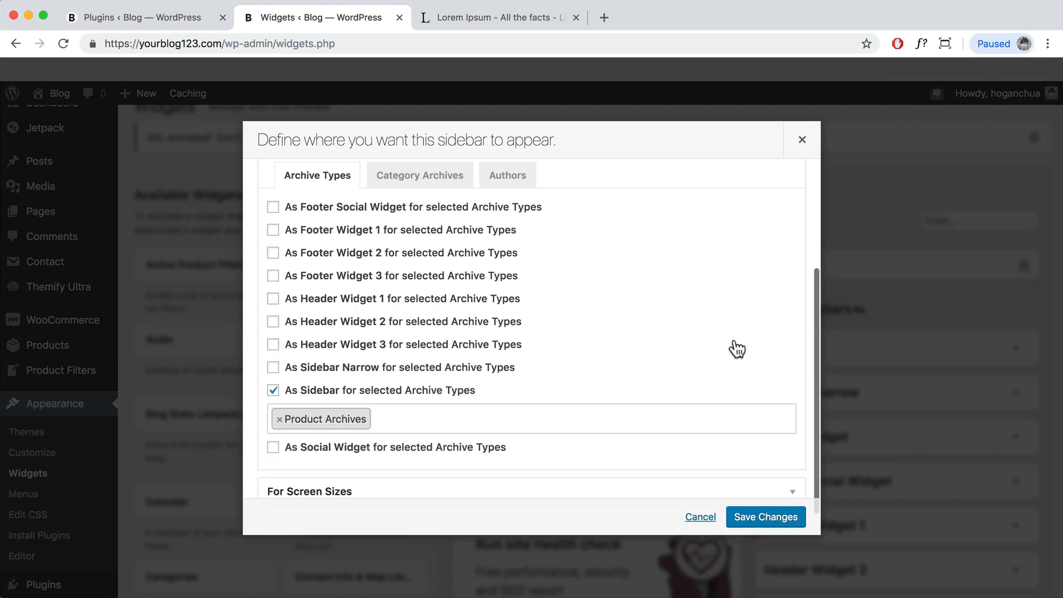
{"action": "left_click", "coordinate": [726, 346]}
{"action": "left_click", "coordinate": [543, 350]}
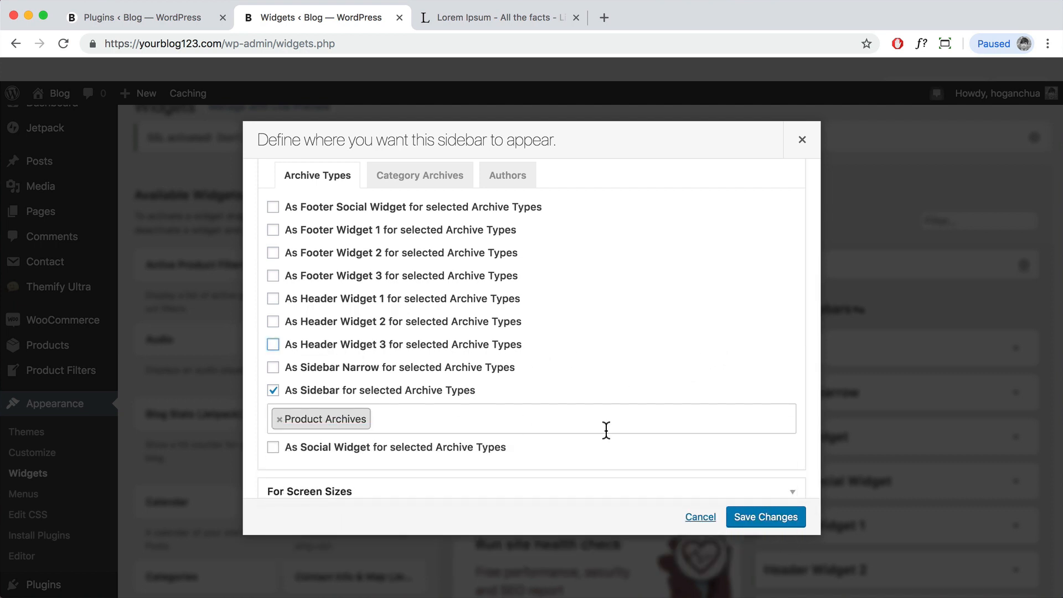
{"action": "scroll", "coordinate": [609, 430], "scroll_direction": "down", "scroll_amount": 1}
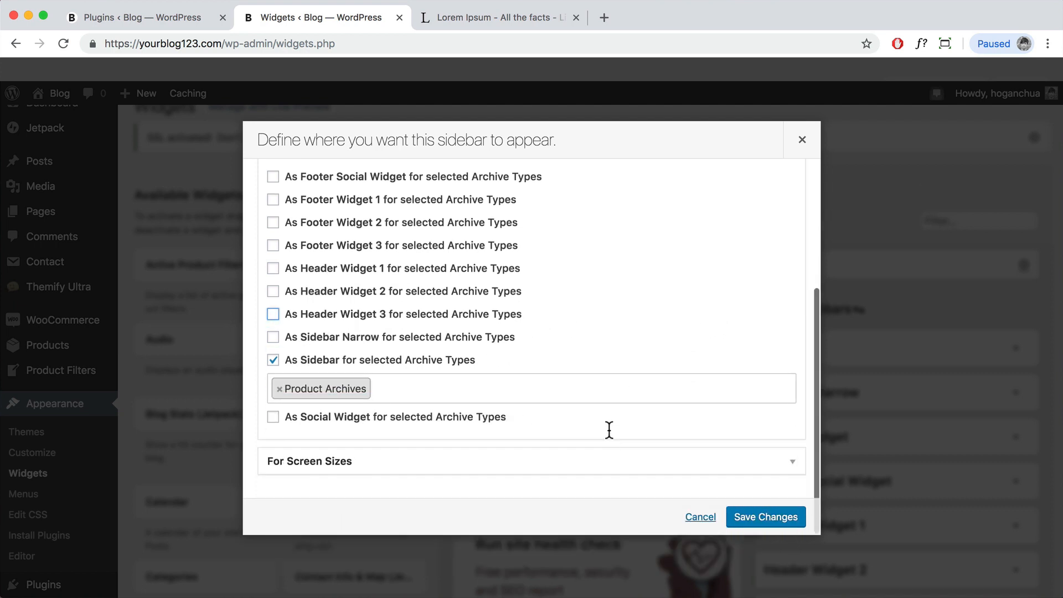
{"action": "left_click", "coordinate": [766, 520]}
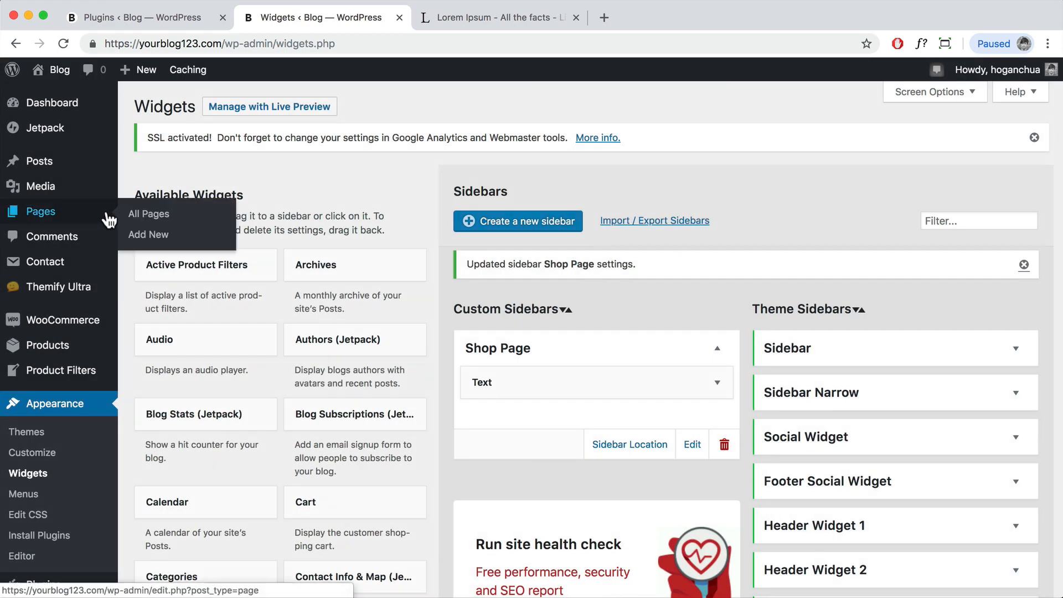
Step: Open the store in a new tab and check the Product Title, Price and Category filters
{"action": "mouse_move", "coordinate": [43, 268]}
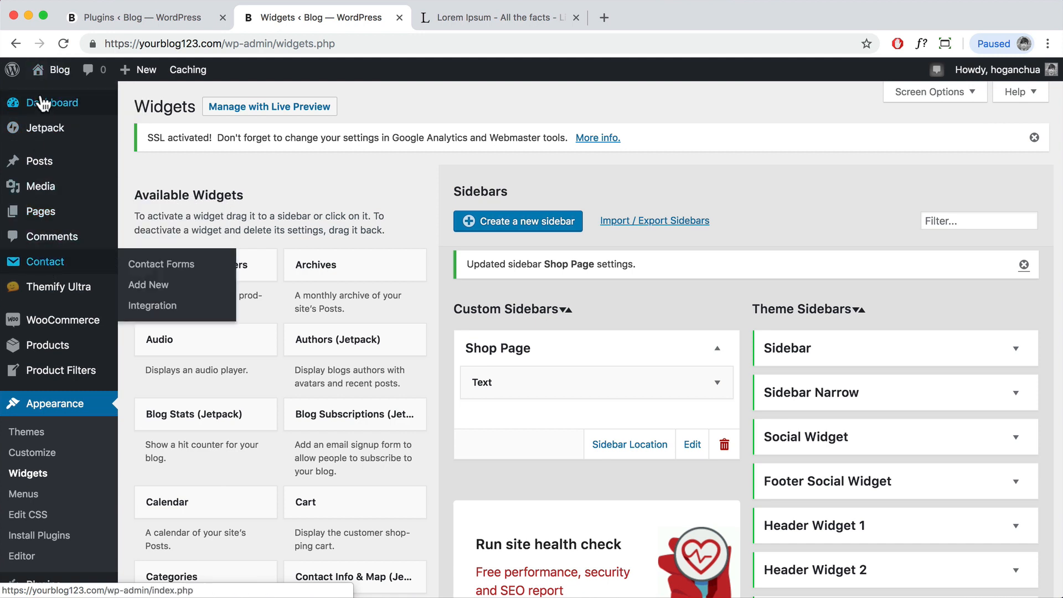
{"action": "mouse_move", "coordinate": [51, 97]}
{"action": "right_click", "coordinate": [47, 118]}
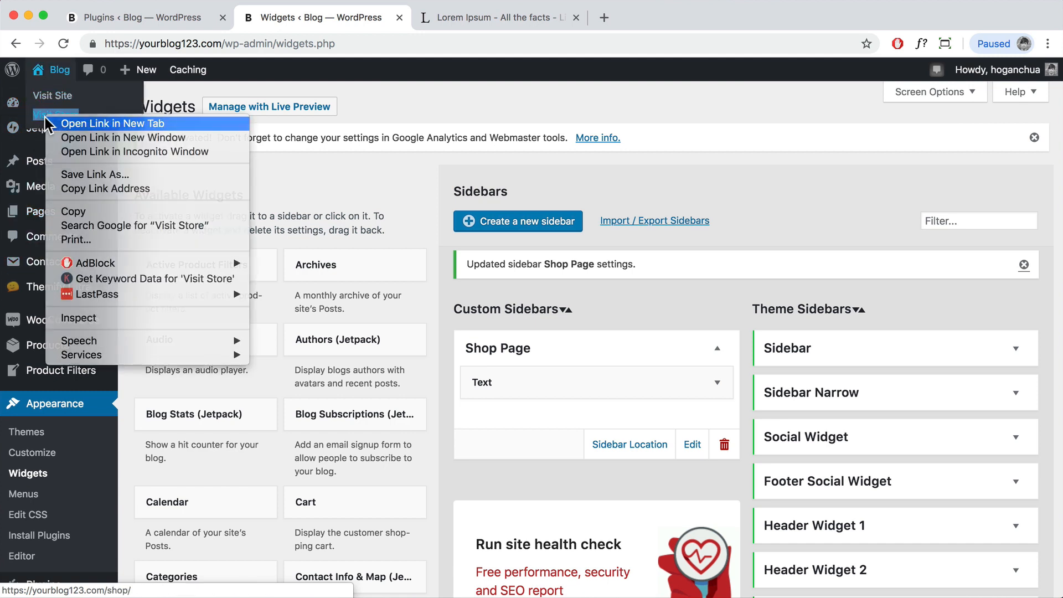
{"action": "left_click", "coordinate": [99, 121]}
{"action": "left_click", "coordinate": [493, 23]}
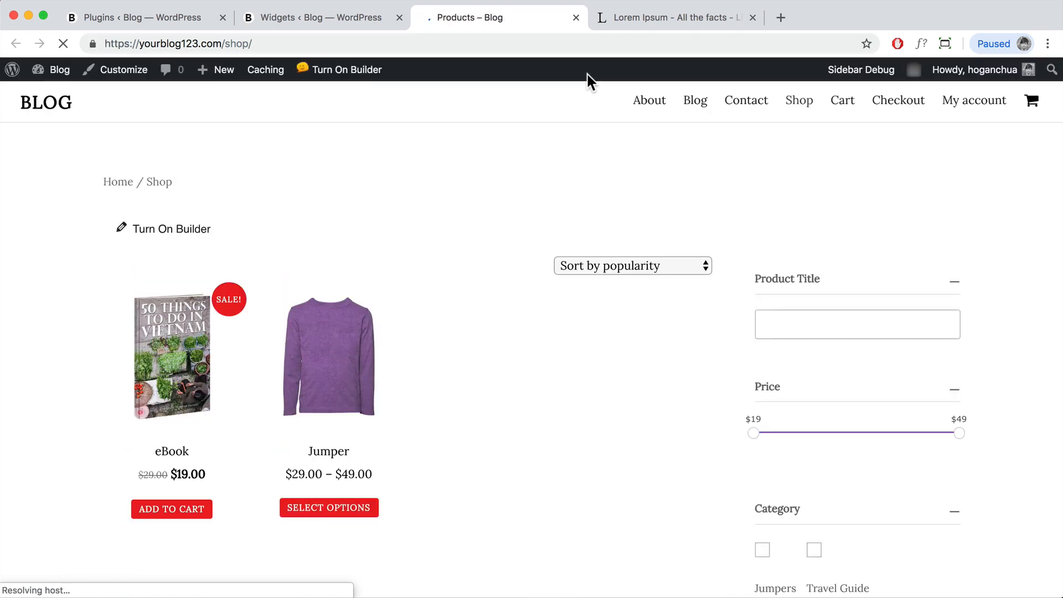
{"action": "scroll", "coordinate": [805, 290], "scroll_direction": "down", "scroll_amount": 4}
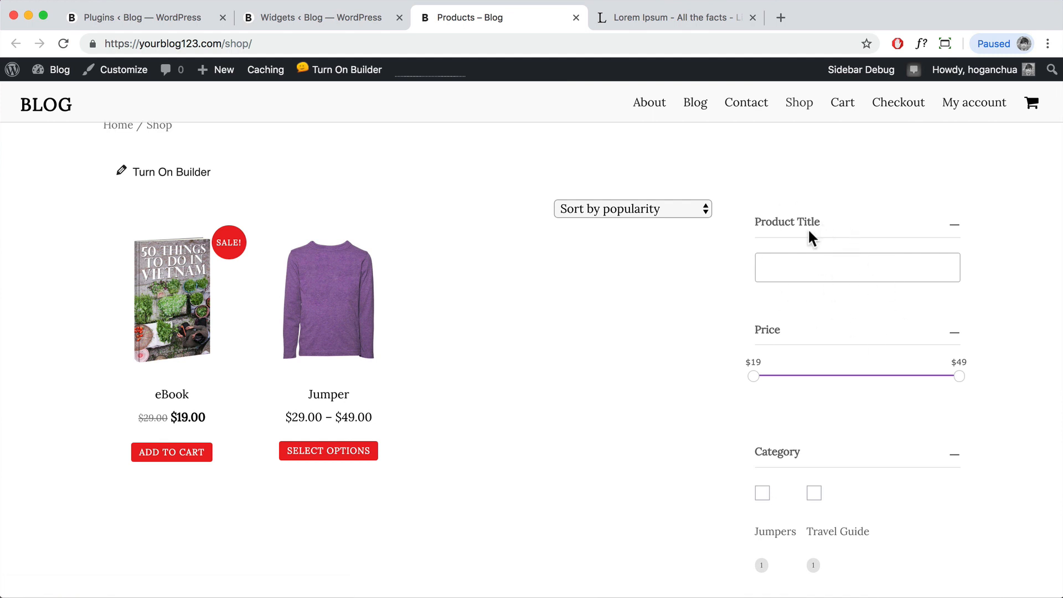
{"action": "scroll", "coordinate": [775, 222], "scroll_direction": "up", "scroll_amount": 2}
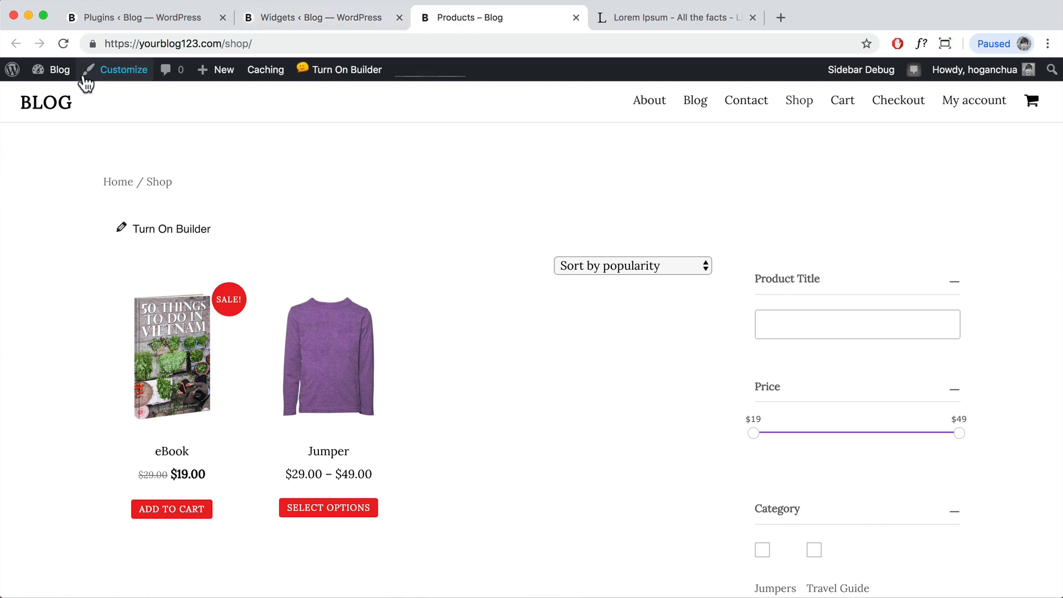
Step: In Themify Settings > Shop Settings, choose Sidebar Left and the Grid 3 product layout
{"action": "mouse_move", "coordinate": [53, 72]}
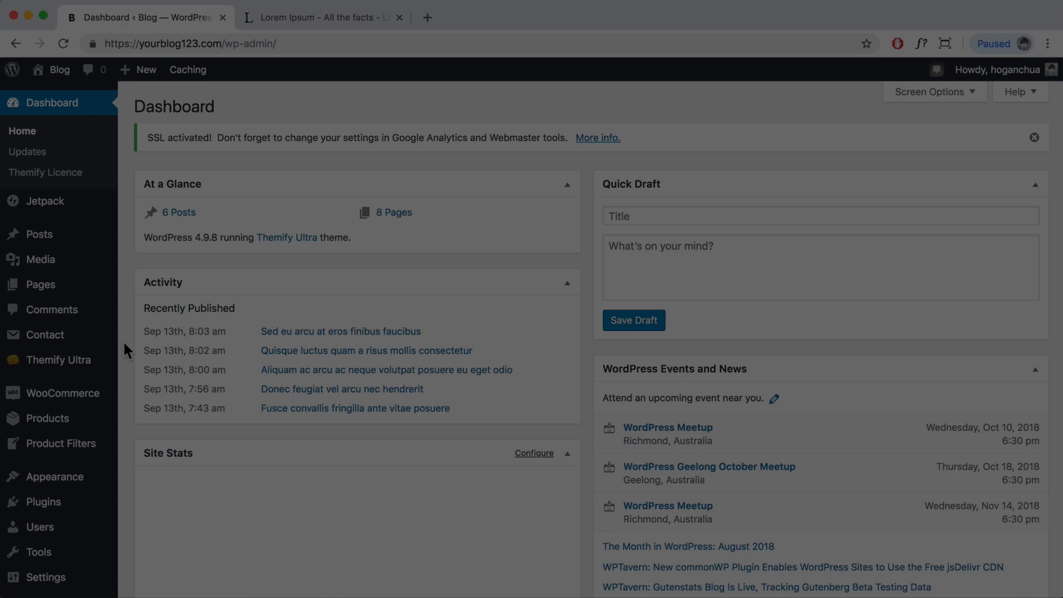
{"action": "mouse_move", "coordinate": [53, 363]}
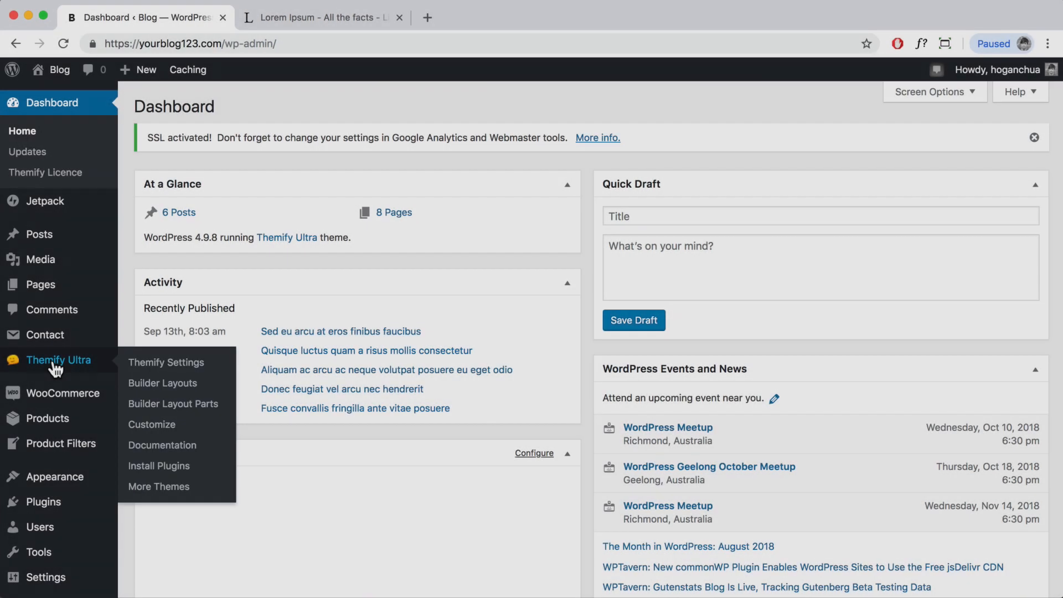
{"action": "left_click", "coordinate": [145, 366]}
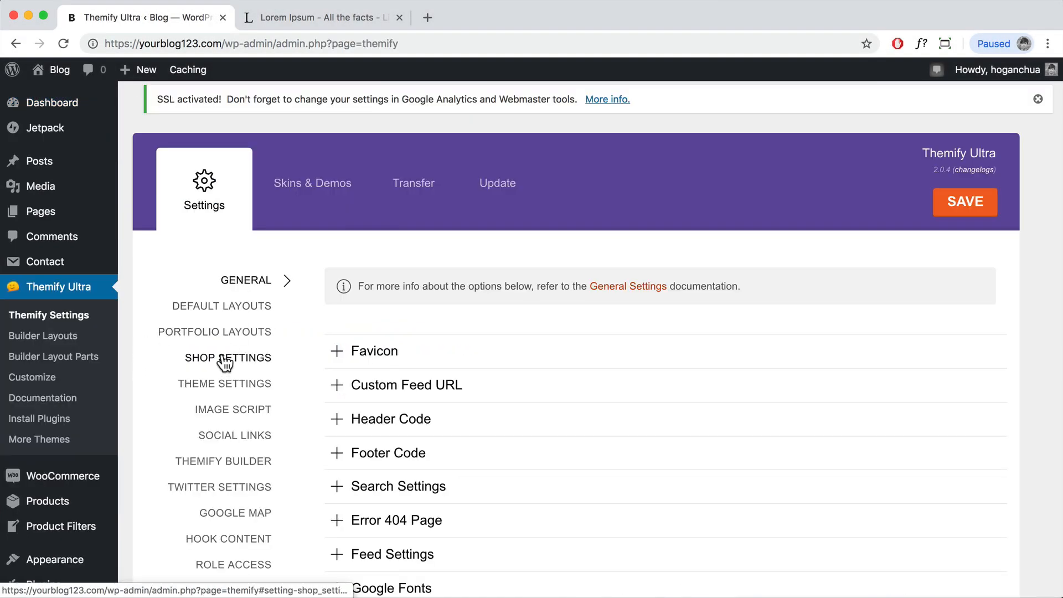
{"action": "left_click", "coordinate": [225, 363]}
{"action": "scroll", "coordinate": [459, 347], "scroll_direction": "down", "scroll_amount": 2}
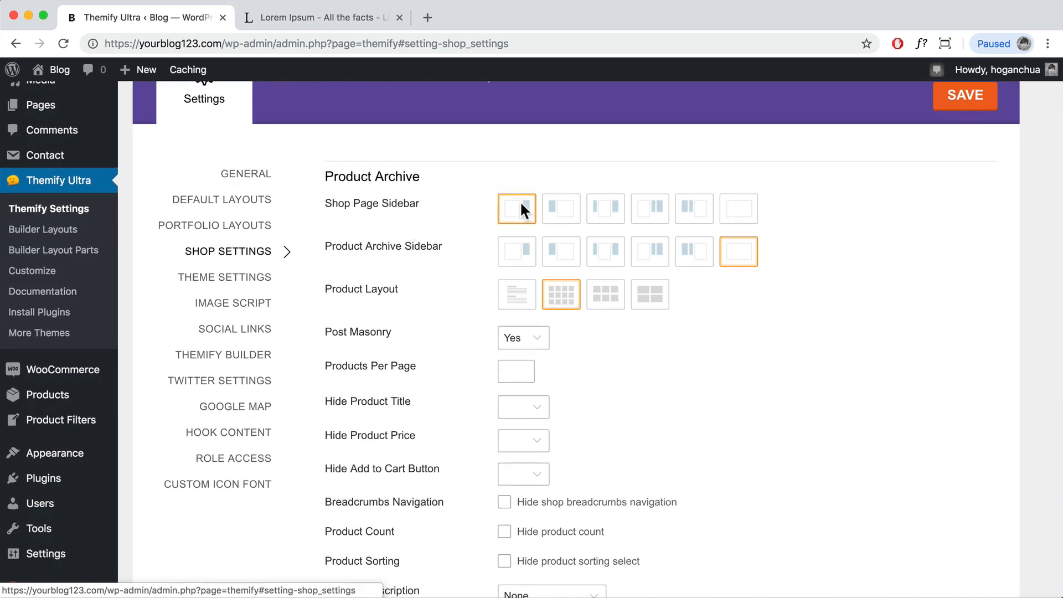
{"action": "left_click", "coordinate": [568, 218]}
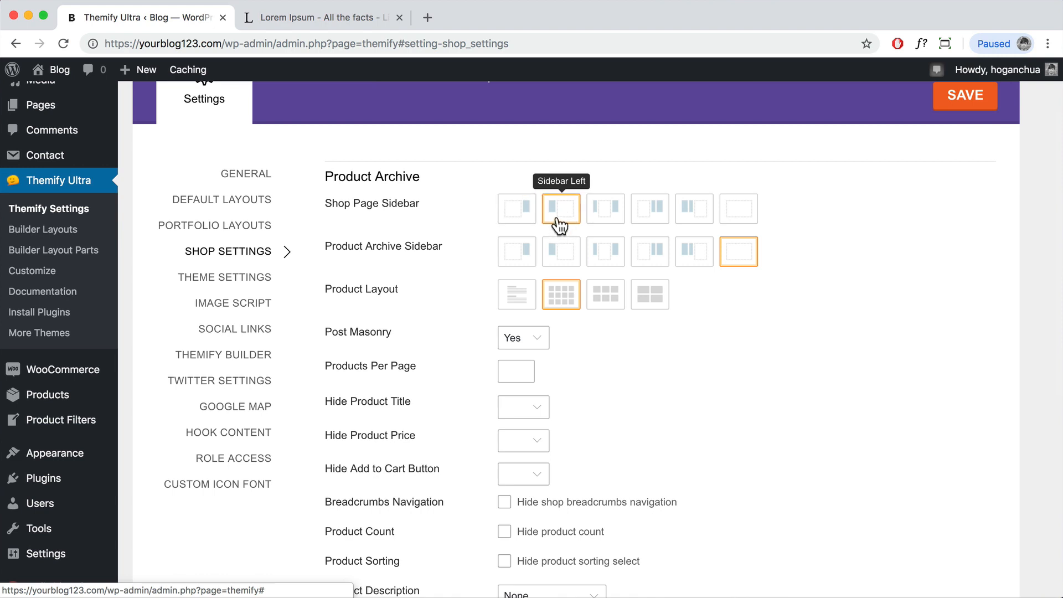
{"action": "left_click_drag", "start_coordinate": [355, 246], "coordinate": [469, 246]}
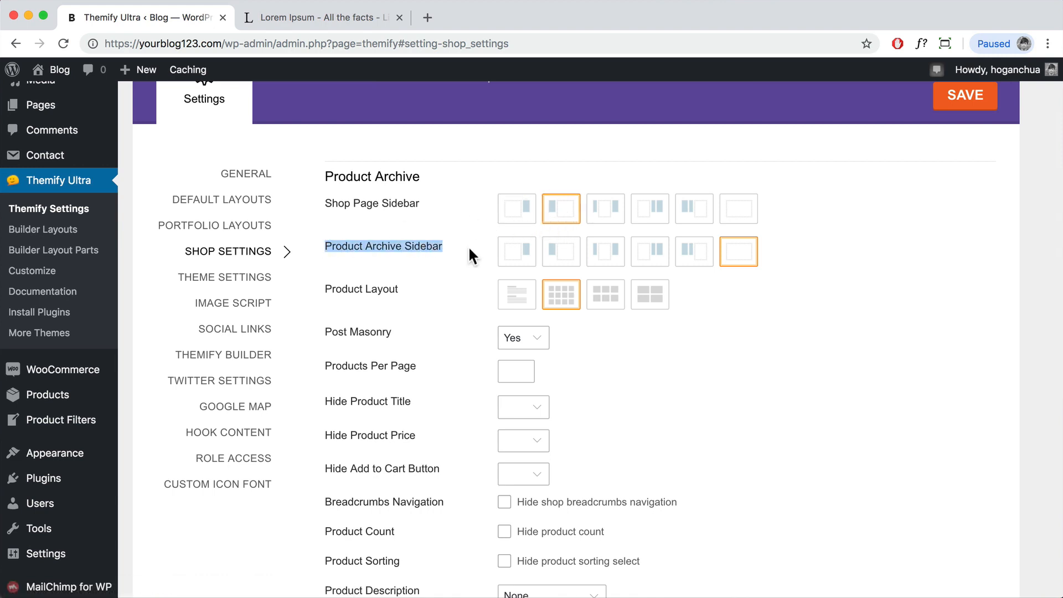
{"action": "left_click_drag", "start_coordinate": [400, 288], "coordinate": [310, 294]}
{"action": "left_click", "coordinate": [605, 299]}
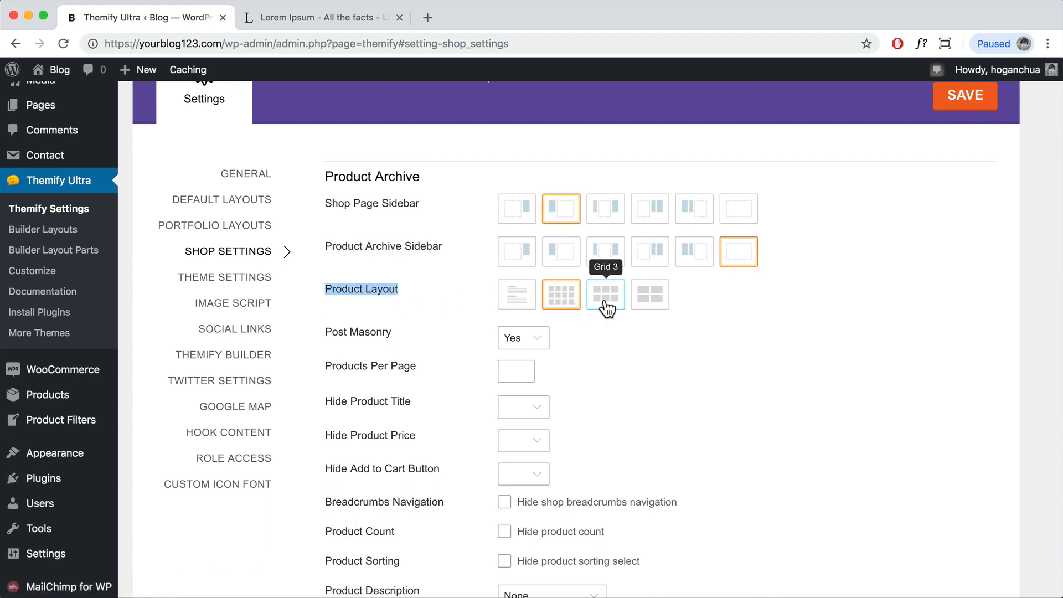
{"action": "scroll", "coordinate": [693, 313], "scroll_direction": "down", "scroll_amount": 4}
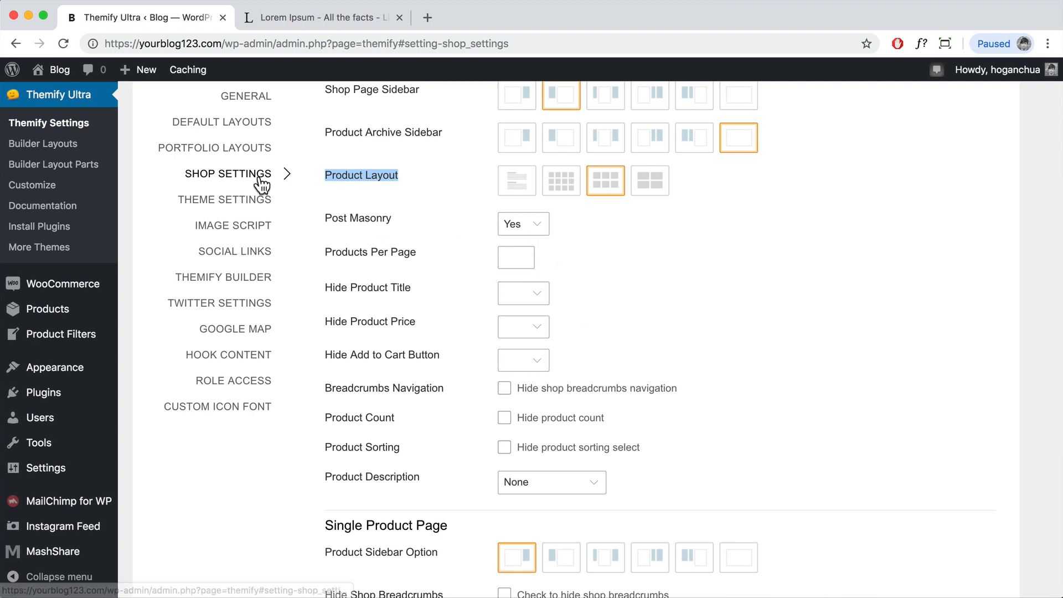
Step: Save the shop settings and open the store in a new tab
{"action": "mouse_move", "coordinate": [56, 70]}
{"action": "scroll", "coordinate": [709, 192], "scroll_direction": "up", "scroll_amount": 5}
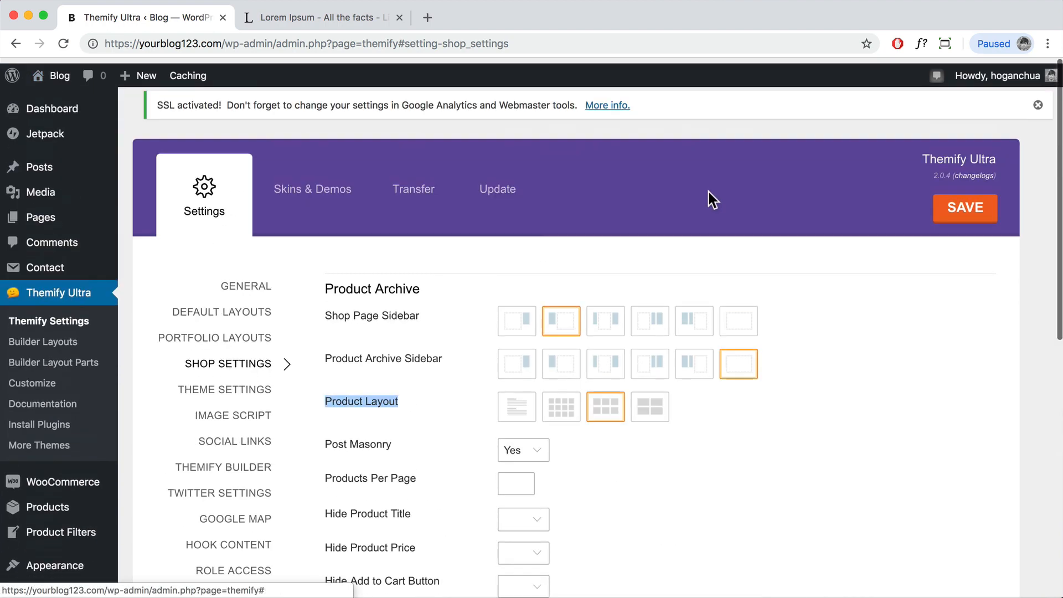
{"action": "left_click", "coordinate": [965, 201]}
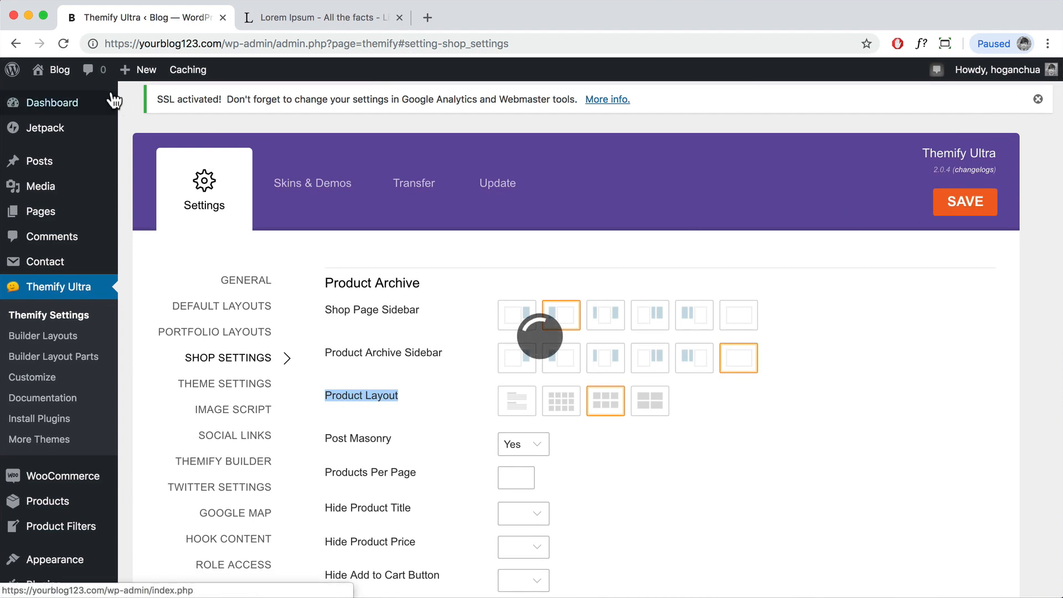
{"action": "mouse_move", "coordinate": [55, 70]}
{"action": "right_click", "coordinate": [48, 115]}
{"action": "left_click", "coordinate": [105, 121]}
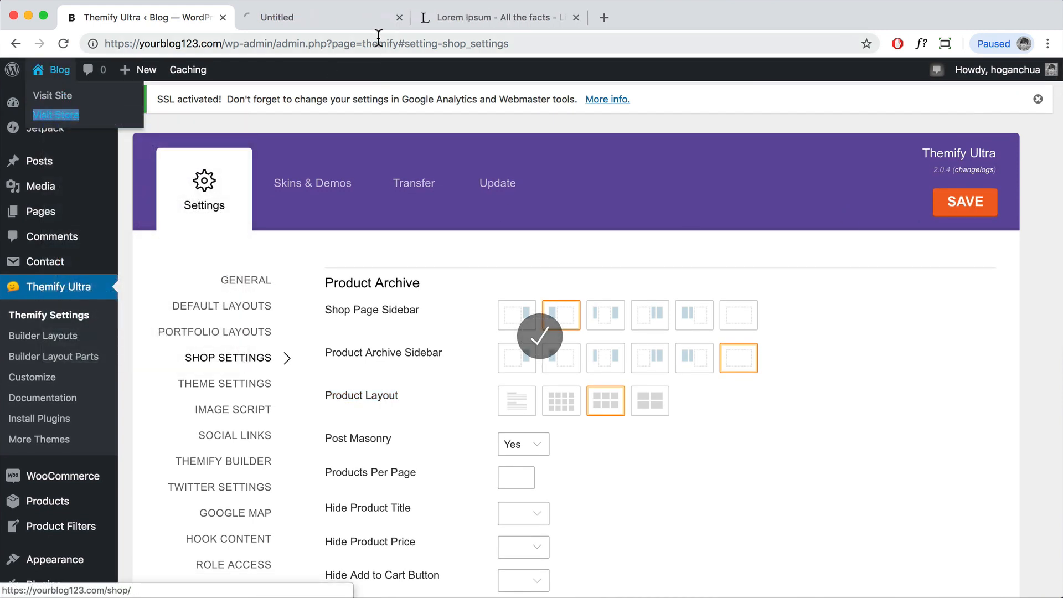
Step: View the shop with filters in the left sidebar beside the eBook and Jumper, rechecking the settings tab
{"action": "left_click", "coordinate": [307, 13]}
{"action": "scroll", "coordinate": [229, 64], "scroll_direction": "down", "scroll_amount": 4}
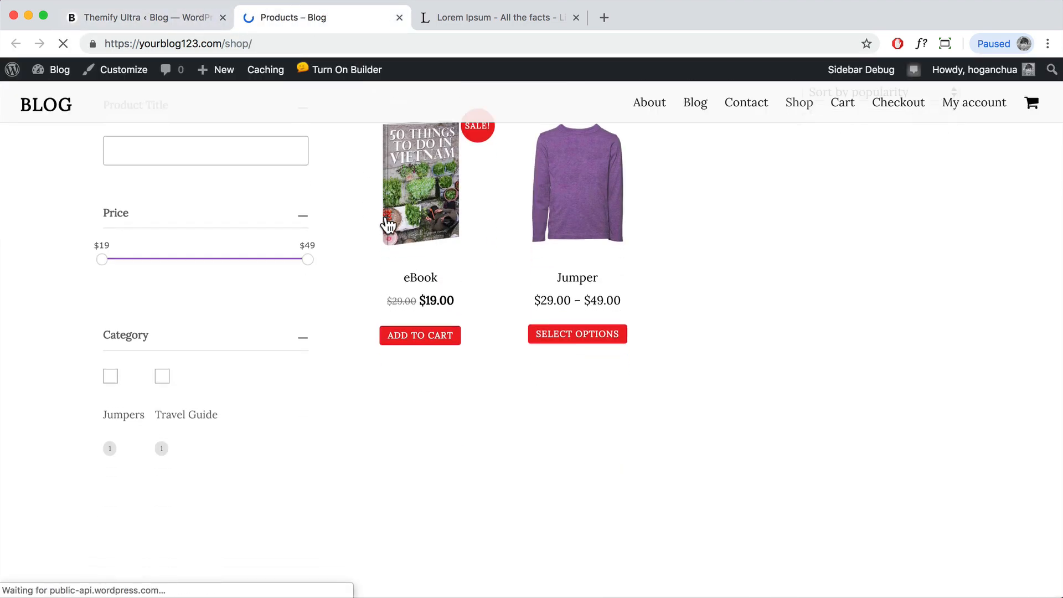
{"action": "left_click", "coordinate": [157, 31]}
{"action": "scroll", "coordinate": [527, 328], "scroll_direction": "down", "scroll_amount": 1}
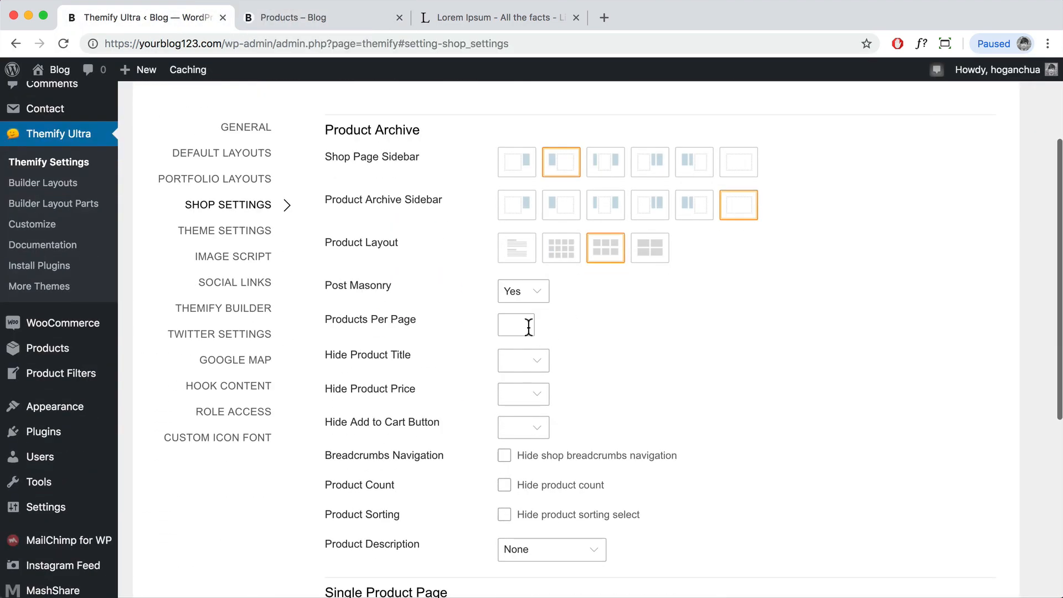
{"action": "scroll", "coordinate": [540, 361], "scroll_direction": "down", "scroll_amount": 2}
{"action": "scroll", "coordinate": [571, 406], "scroll_direction": "down", "scroll_amount": 3}
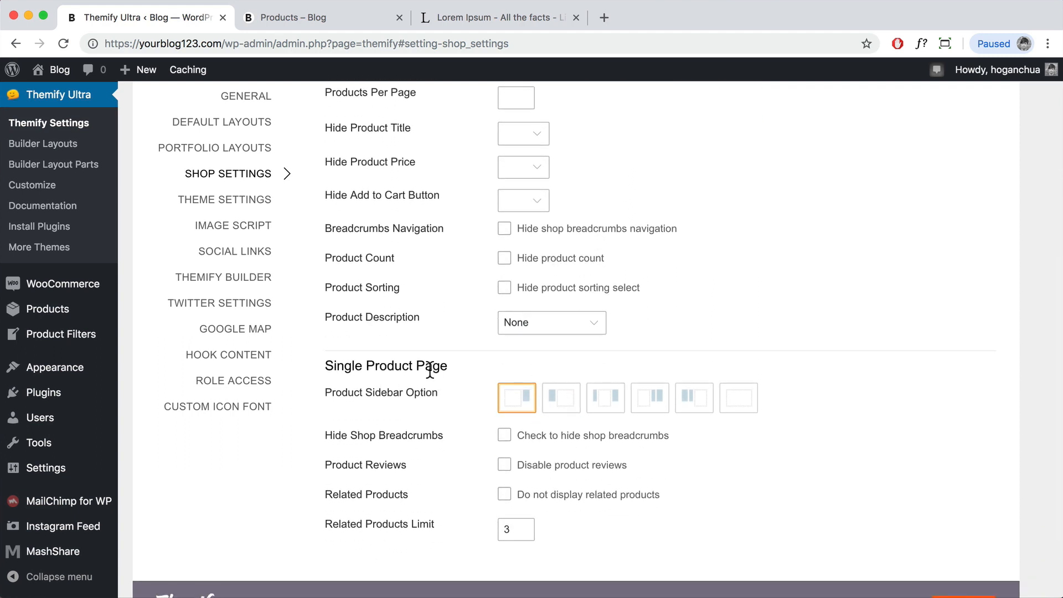
{"action": "left_click_drag", "start_coordinate": [449, 367], "coordinate": [313, 370]}
{"action": "left_click", "coordinate": [330, 19]}
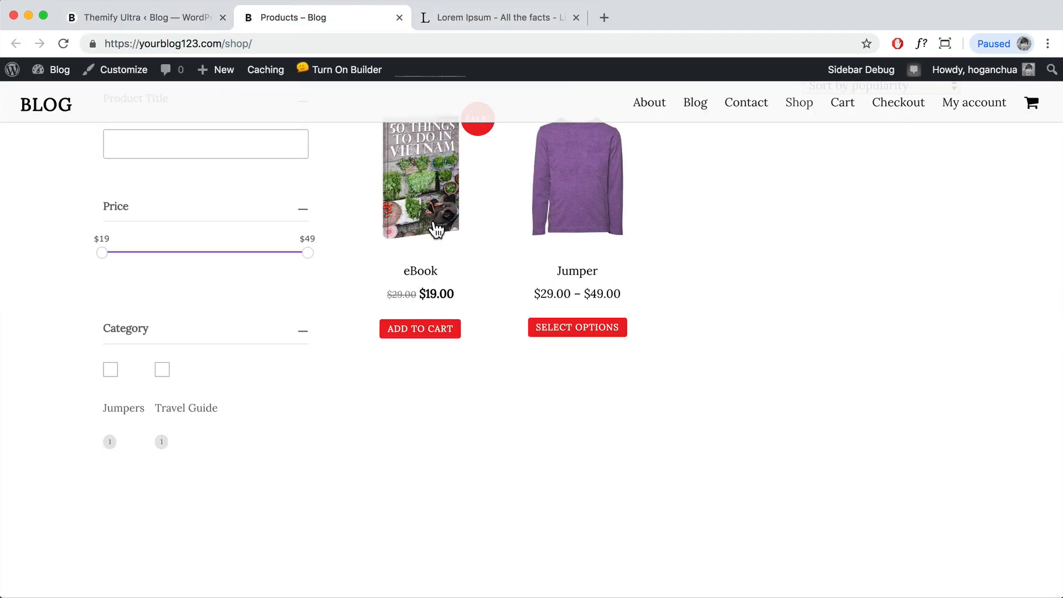
{"action": "scroll", "coordinate": [435, 231], "scroll_direction": "up", "scroll_amount": 3}
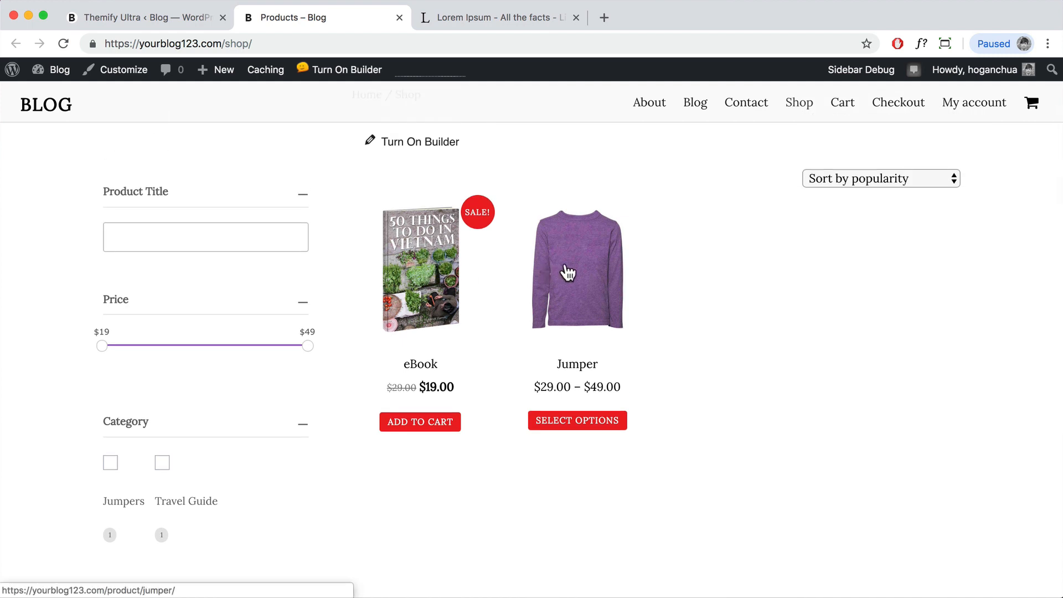
Step: Set the Single Product Page sidebar option to No Sidebar and save
{"action": "left_click", "coordinate": [191, 18]}
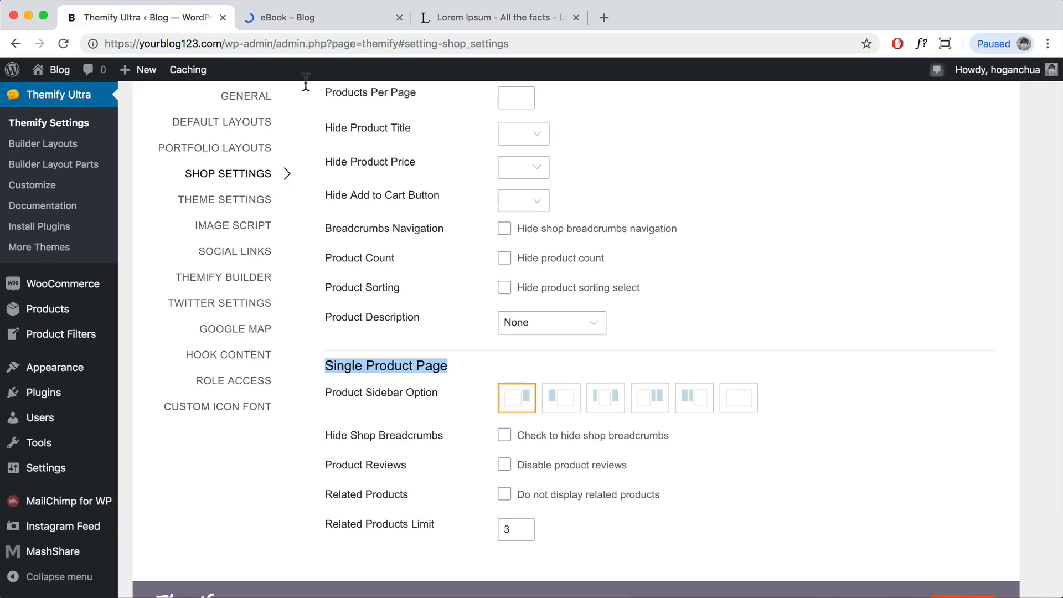
{"action": "left_click", "coordinate": [365, 18]}
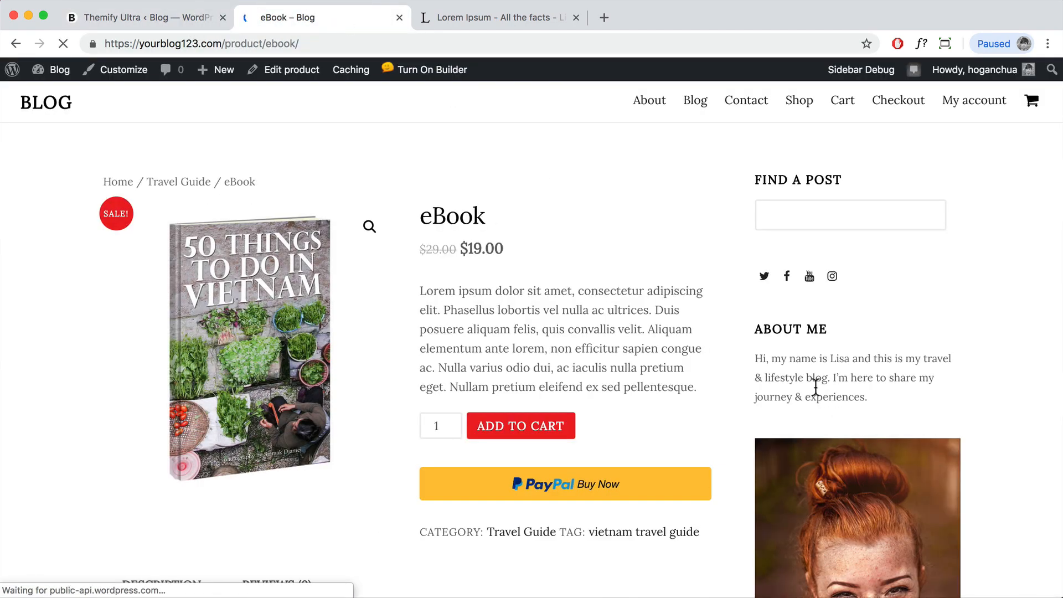
{"action": "left_click", "coordinate": [205, 21]}
{"action": "scroll", "coordinate": [736, 415], "scroll_direction": "down", "scroll_amount": 2}
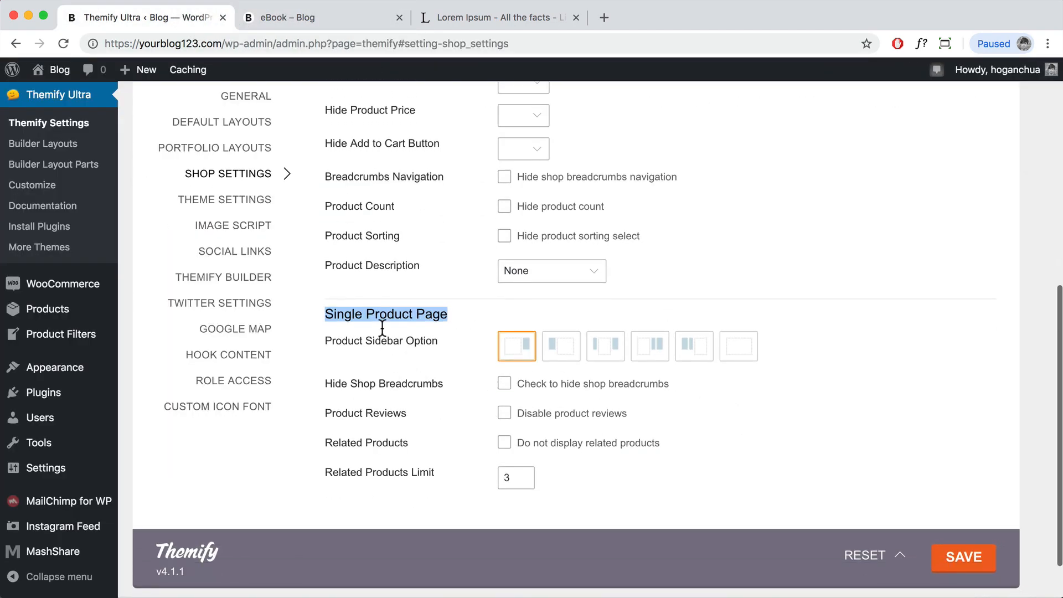
{"action": "left_click", "coordinate": [744, 348]}
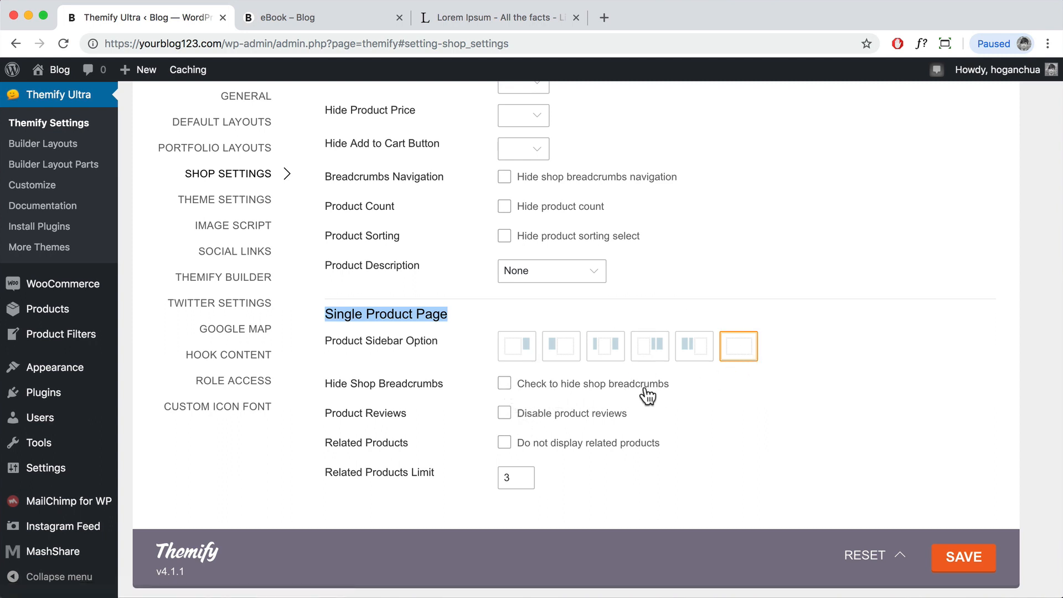
{"action": "left_click", "coordinate": [360, 16]}
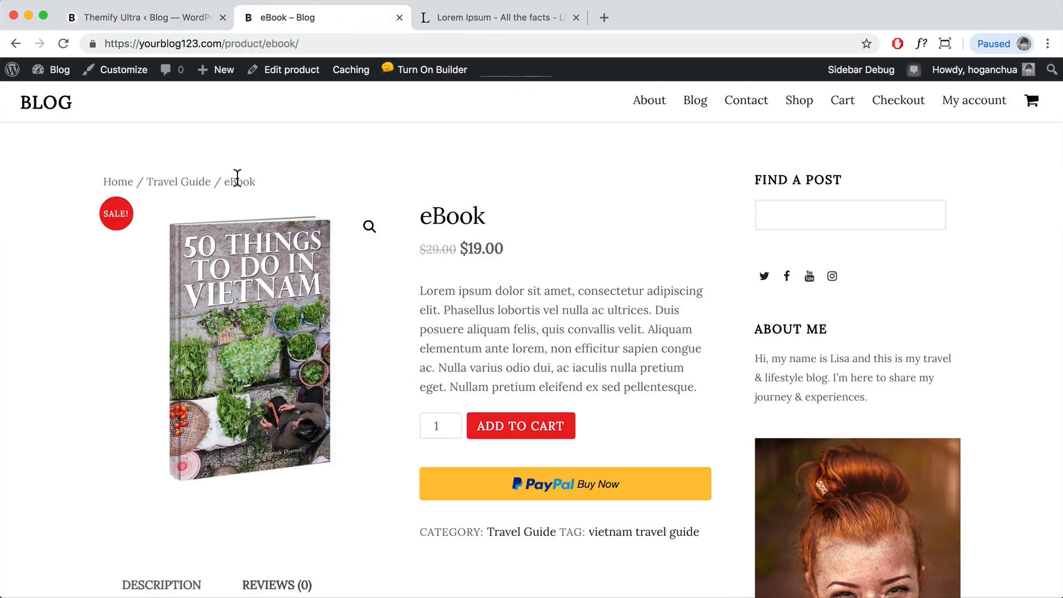
{"action": "left_click", "coordinate": [157, 20]}
{"action": "left_click", "coordinate": [964, 563]}
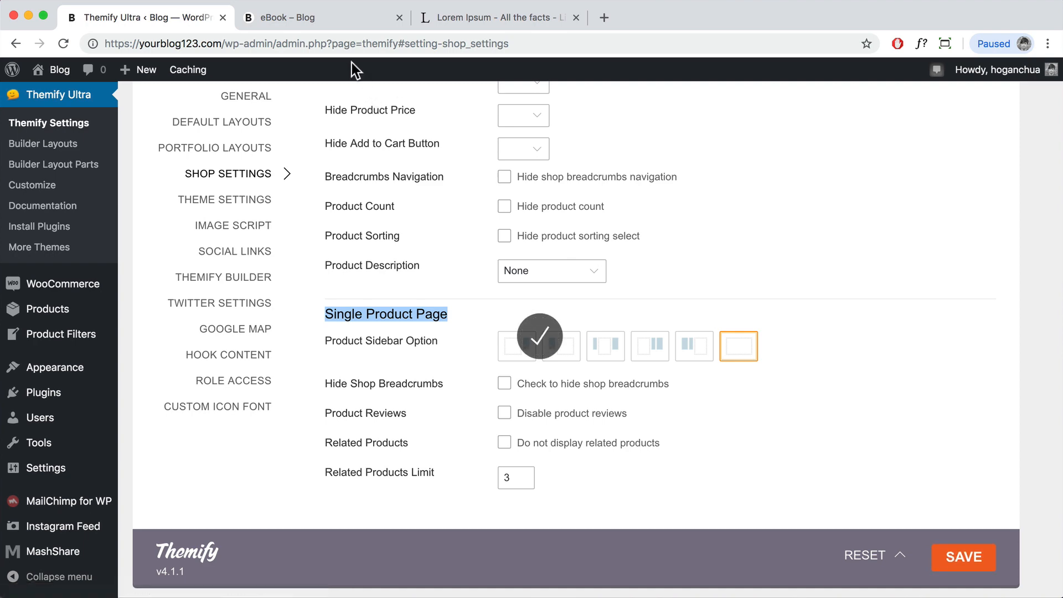
Step: Reload the eBook product page to confirm it is full width, then return to the Dashboard
{"action": "left_click", "coordinate": [321, 19]}
{"action": "left_click", "coordinate": [63, 44]}
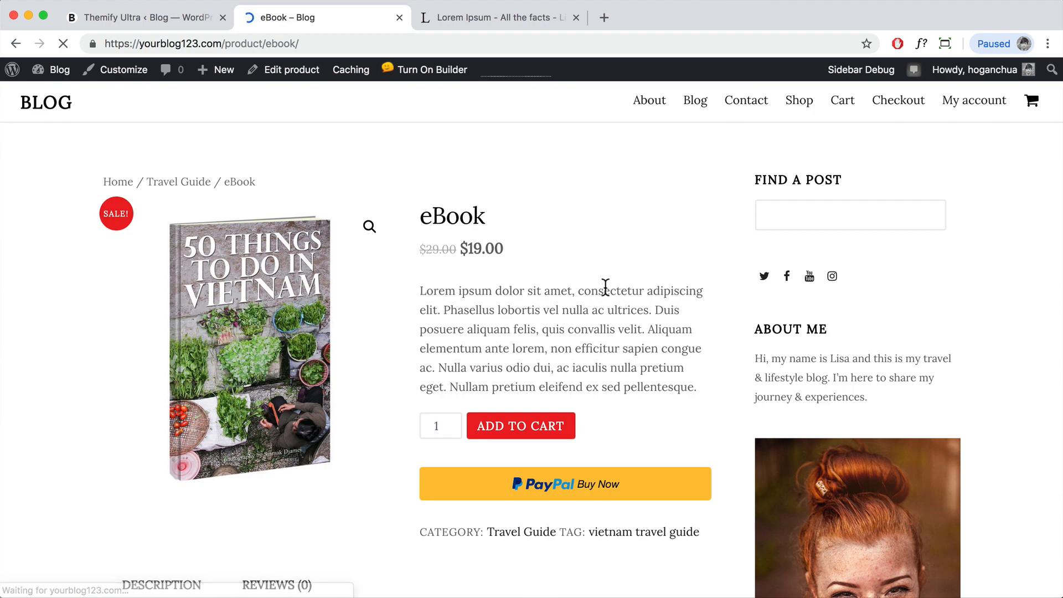
{"action": "scroll", "coordinate": [603, 285], "scroll_direction": "down", "scroll_amount": 2}
{"action": "scroll", "coordinate": [601, 282], "scroll_direction": "down", "scroll_amount": 8}
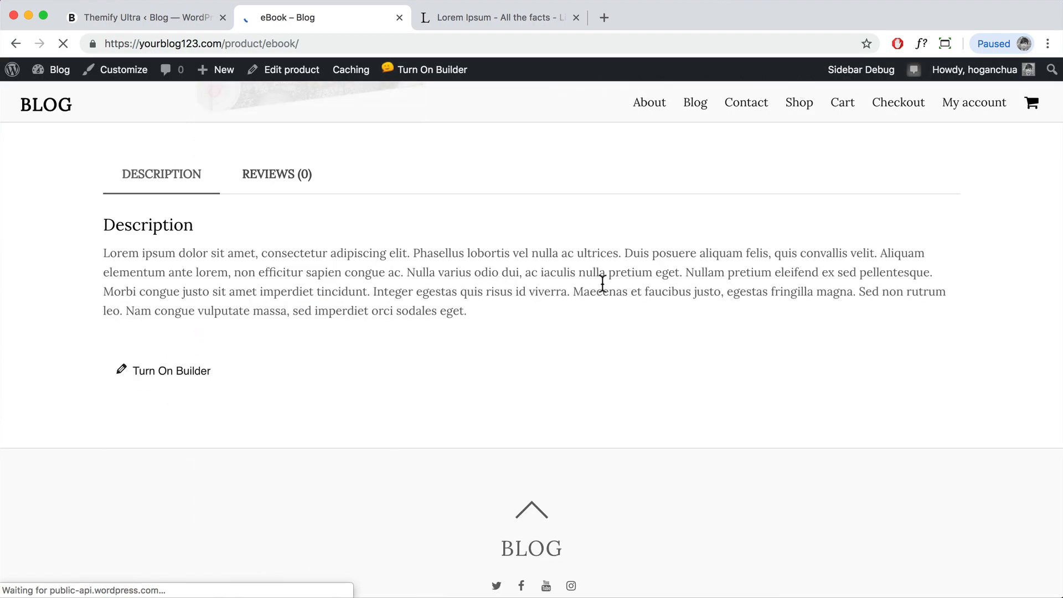
{"action": "scroll", "coordinate": [601, 288], "scroll_direction": "up", "scroll_amount": 8}
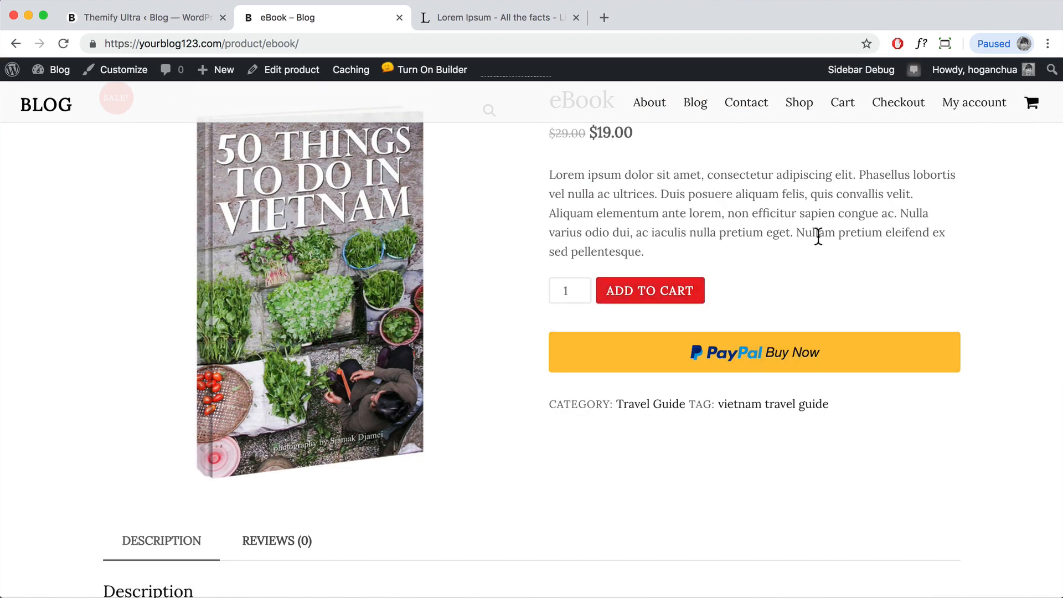
{"action": "scroll", "coordinate": [818, 238], "scroll_direction": "up", "scroll_amount": 2}
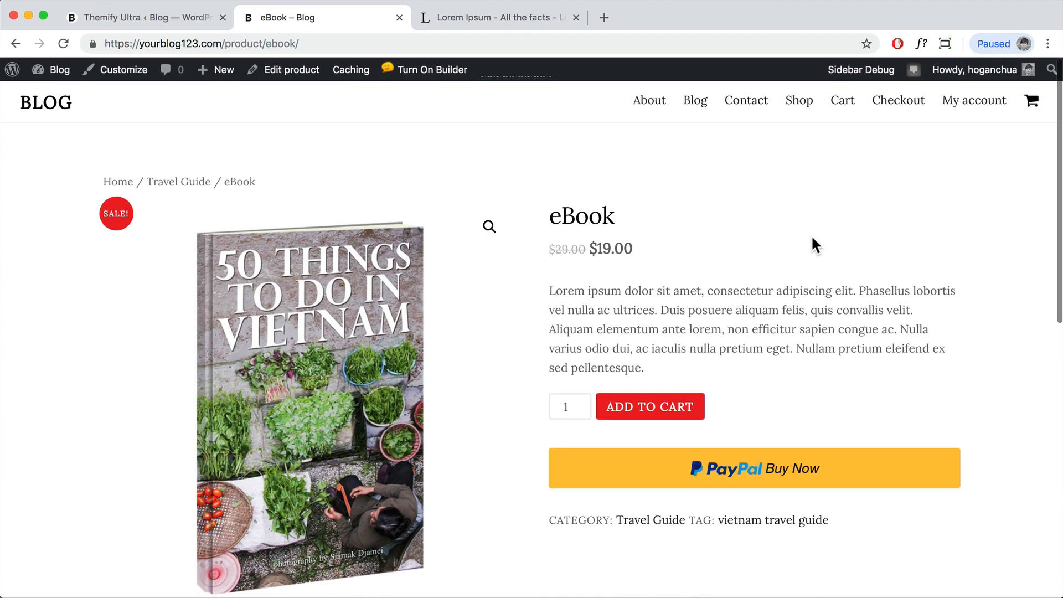
{"action": "scroll", "coordinate": [819, 239], "scroll_direction": "down", "scroll_amount": 4}
{"action": "scroll", "coordinate": [820, 244], "scroll_direction": "up", "scroll_amount": 4}
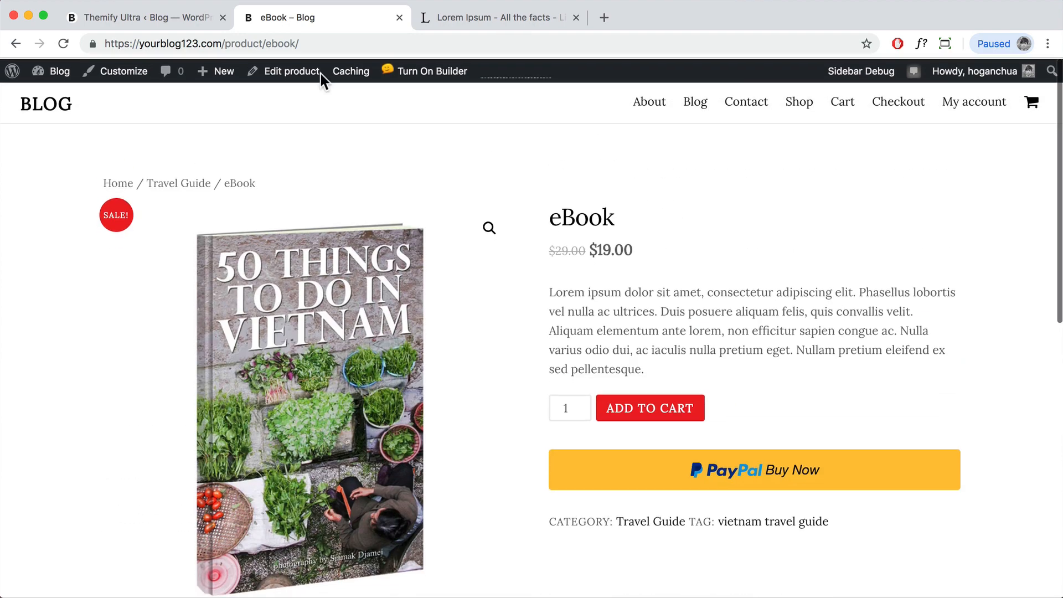
{"action": "mouse_move", "coordinate": [37, 75]}
{"action": "left_click", "coordinate": [52, 97]}
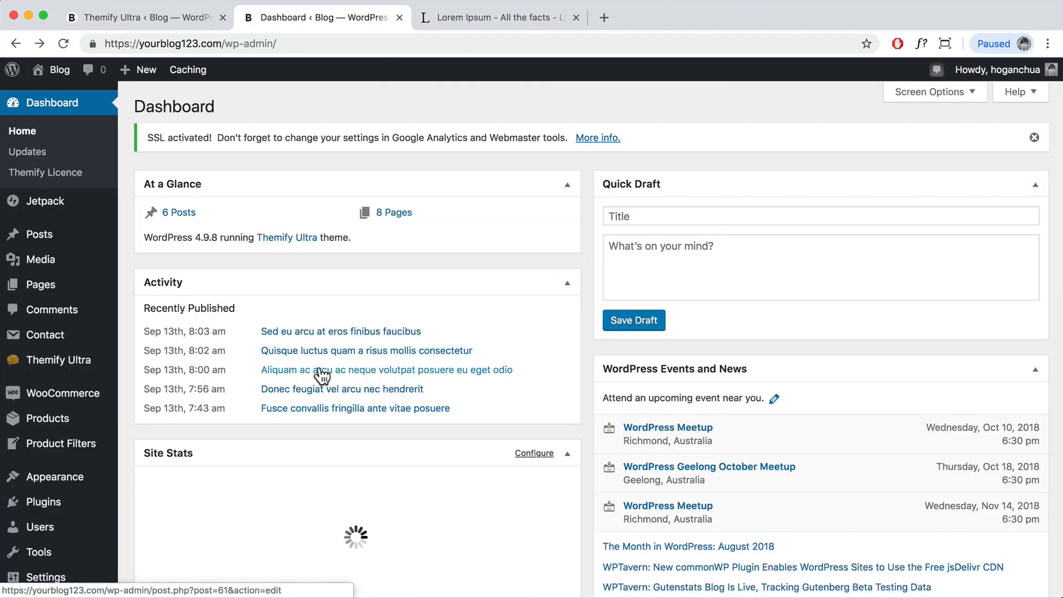
Step: Open WooCommerce Settings and review the General page's Australian dollar currency options
{"action": "mouse_move", "coordinate": [80, 400]}
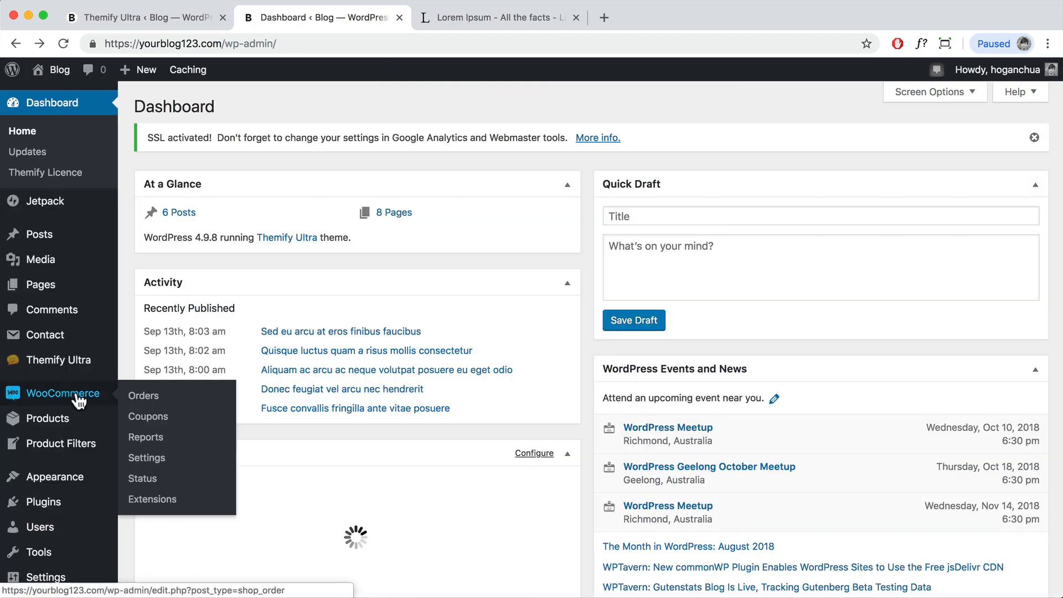
{"action": "left_click", "coordinate": [147, 460]}
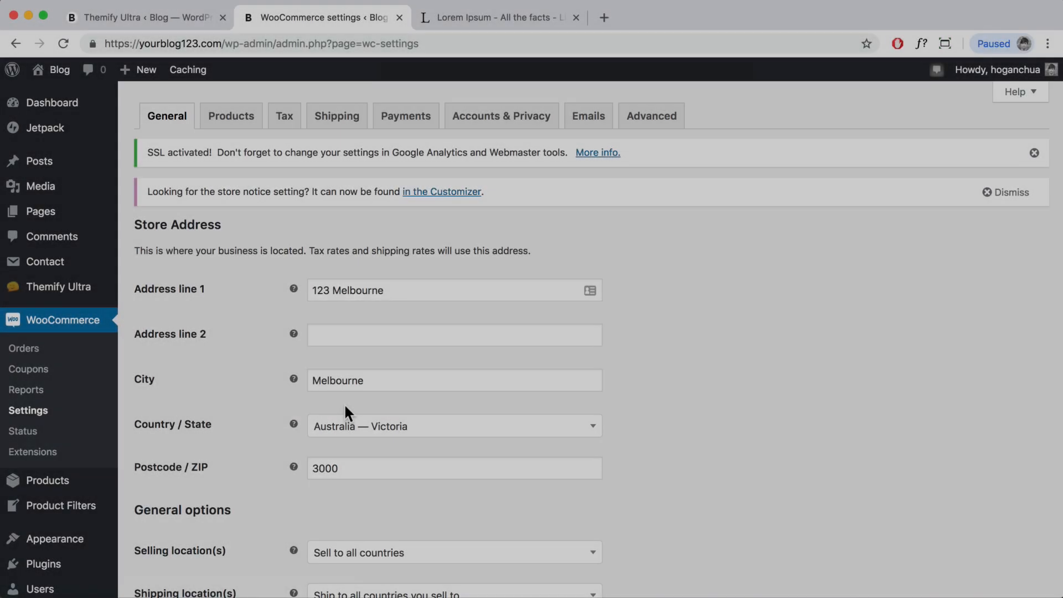
{"action": "scroll", "coordinate": [346, 407], "scroll_direction": "down", "scroll_amount": 10}
{"action": "scroll", "coordinate": [347, 407], "scroll_direction": "down", "scroll_amount": 4}
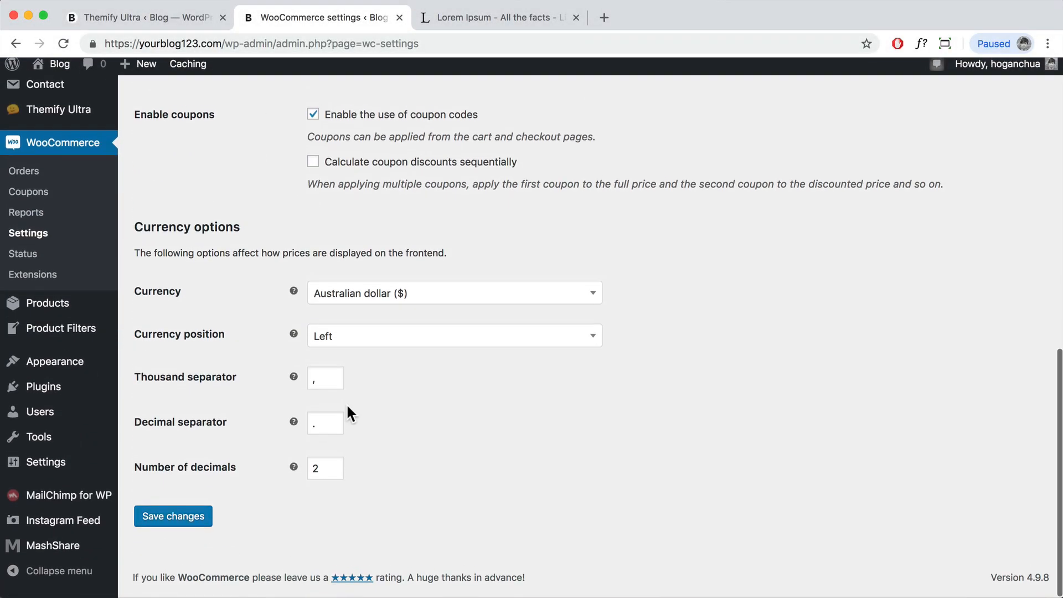
{"action": "scroll", "coordinate": [347, 407], "scroll_direction": "up", "scroll_amount": 15}
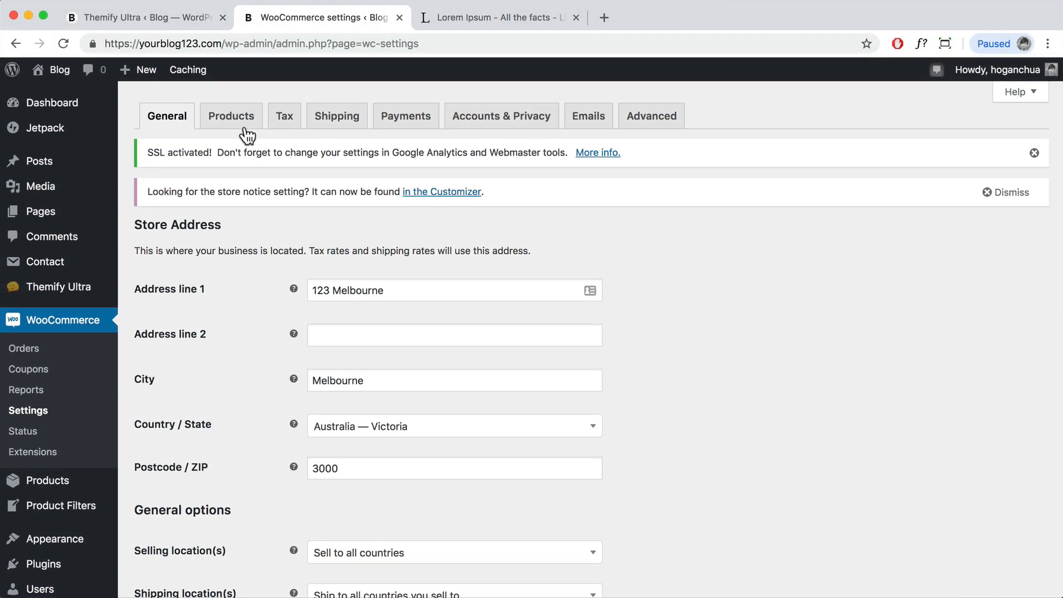
Step: Review the Products settings and the Inventory section, including the notification recipient address
{"action": "left_click", "coordinate": [242, 127]}
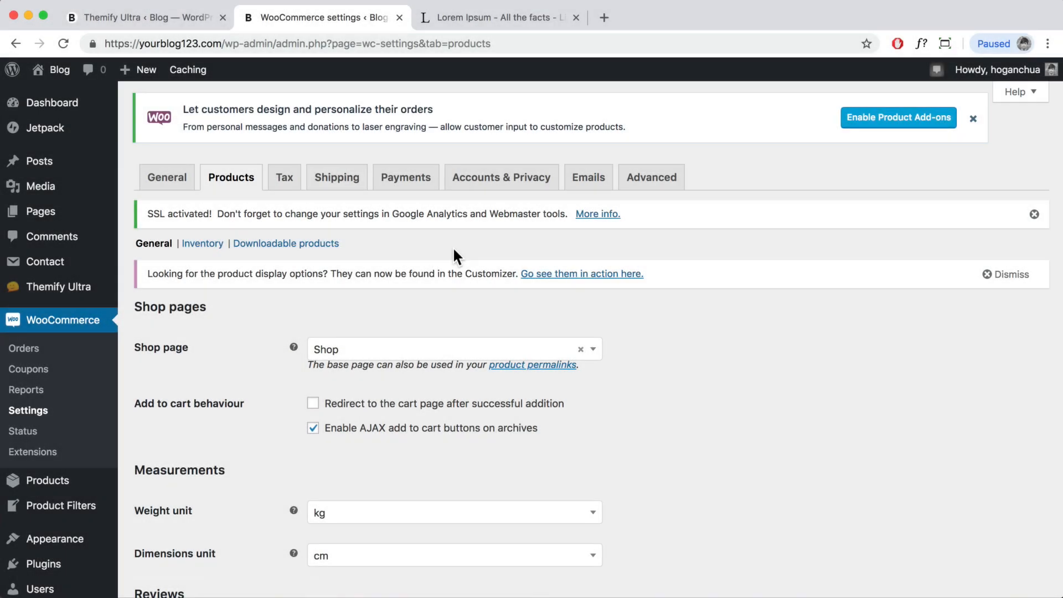
{"action": "scroll", "coordinate": [381, 260], "scroll_direction": "down", "scroll_amount": 3}
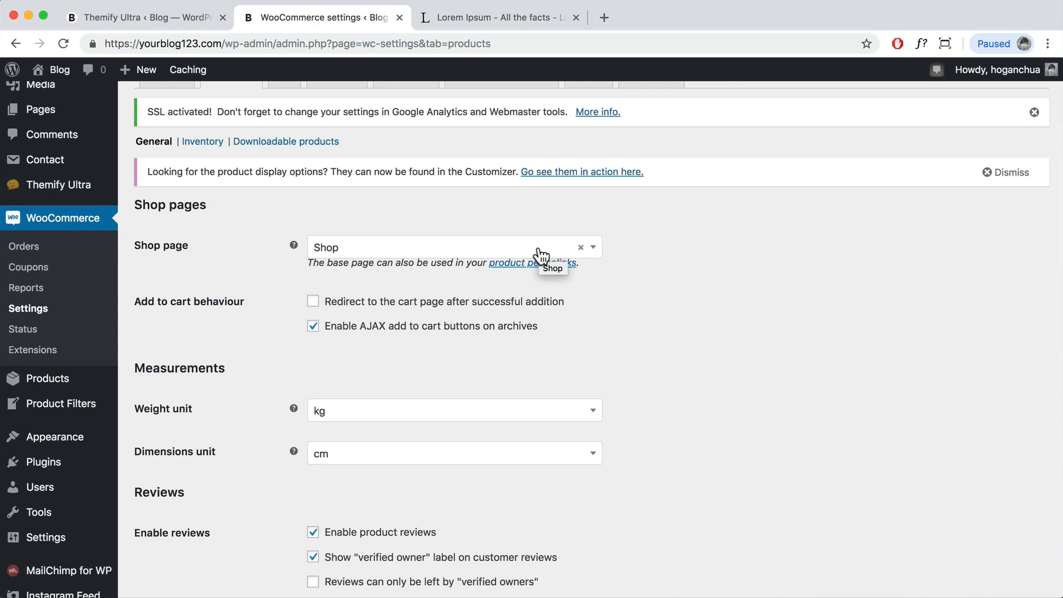
{"action": "scroll", "coordinate": [657, 340], "scroll_direction": "down", "scroll_amount": 3}
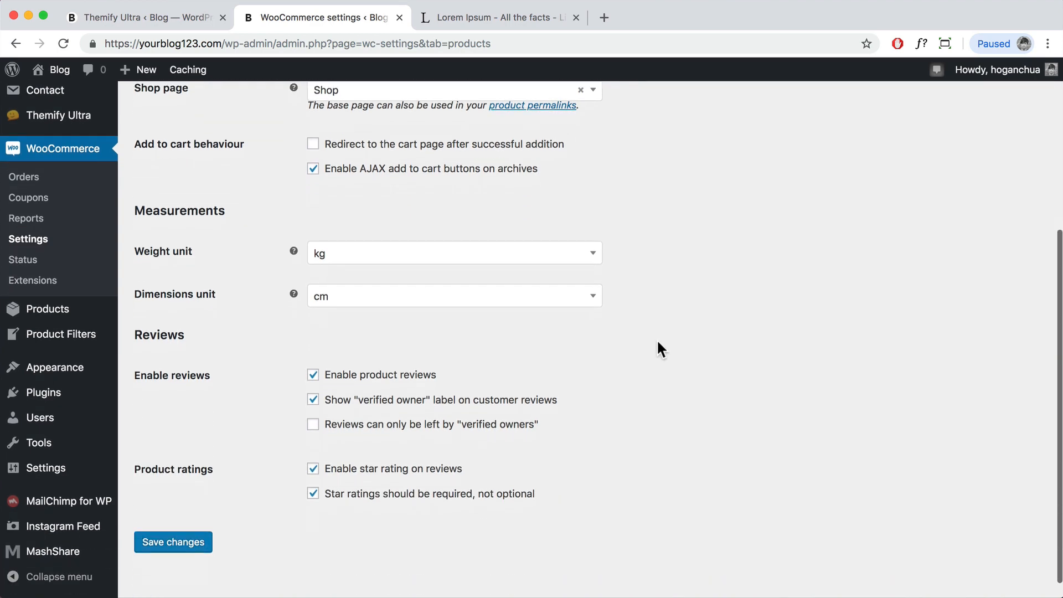
{"action": "scroll", "coordinate": [657, 339], "scroll_direction": "up", "scroll_amount": 5}
{"action": "scroll", "coordinate": [412, 385], "scroll_direction": "down", "scroll_amount": 5}
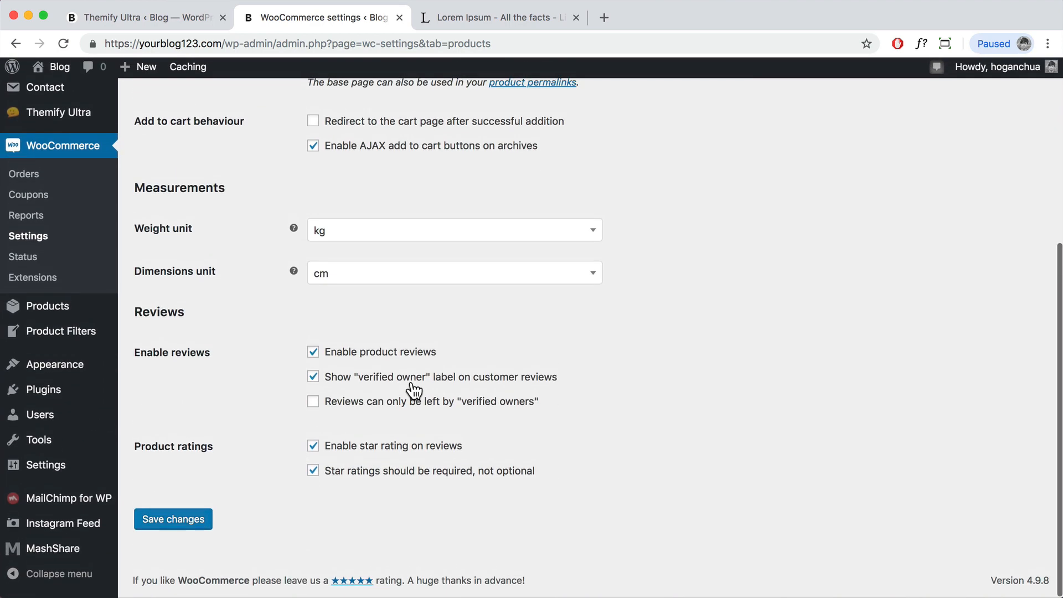
{"action": "scroll", "coordinate": [292, 269], "scroll_direction": "up", "scroll_amount": 2}
{"action": "scroll", "coordinate": [289, 269], "scroll_direction": "up", "scroll_amount": 4}
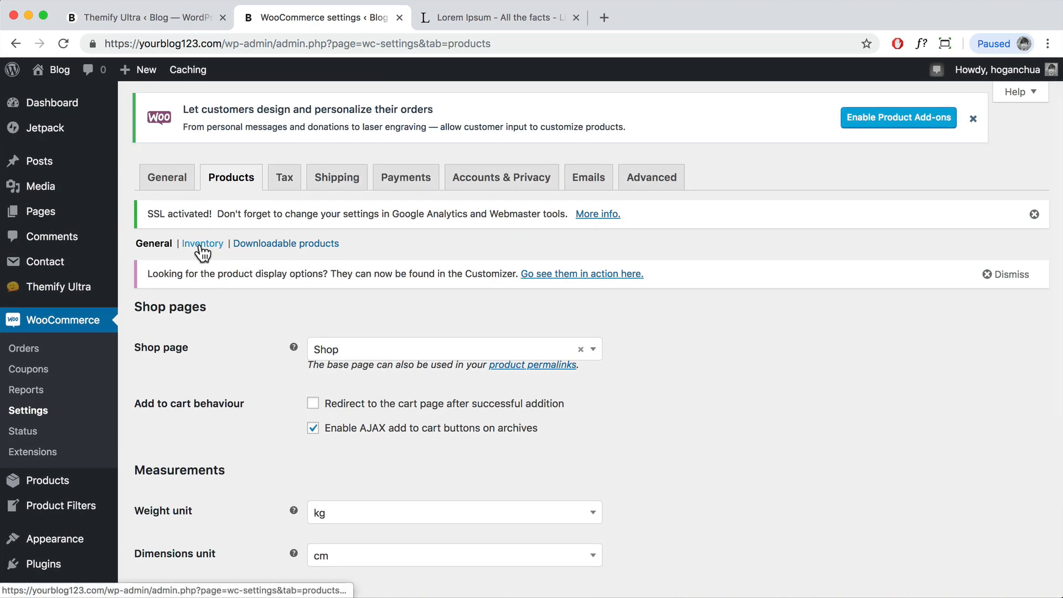
{"action": "left_click", "coordinate": [201, 245]}
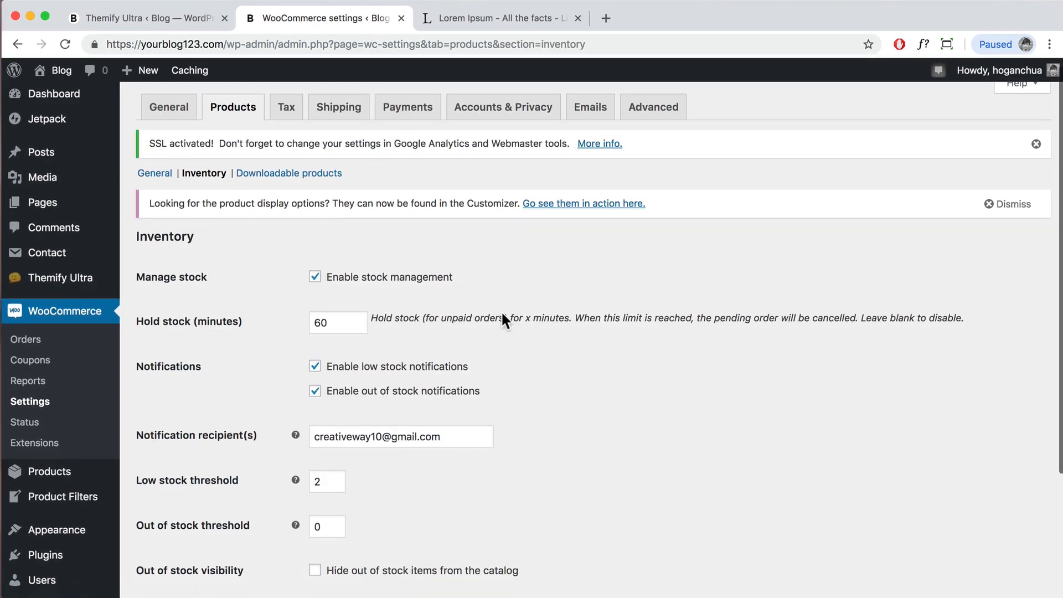
{"action": "scroll", "coordinate": [501, 311], "scroll_direction": "down", "scroll_amount": 3}
{"action": "scroll", "coordinate": [502, 311], "scroll_direction": "down", "scroll_amount": 5}
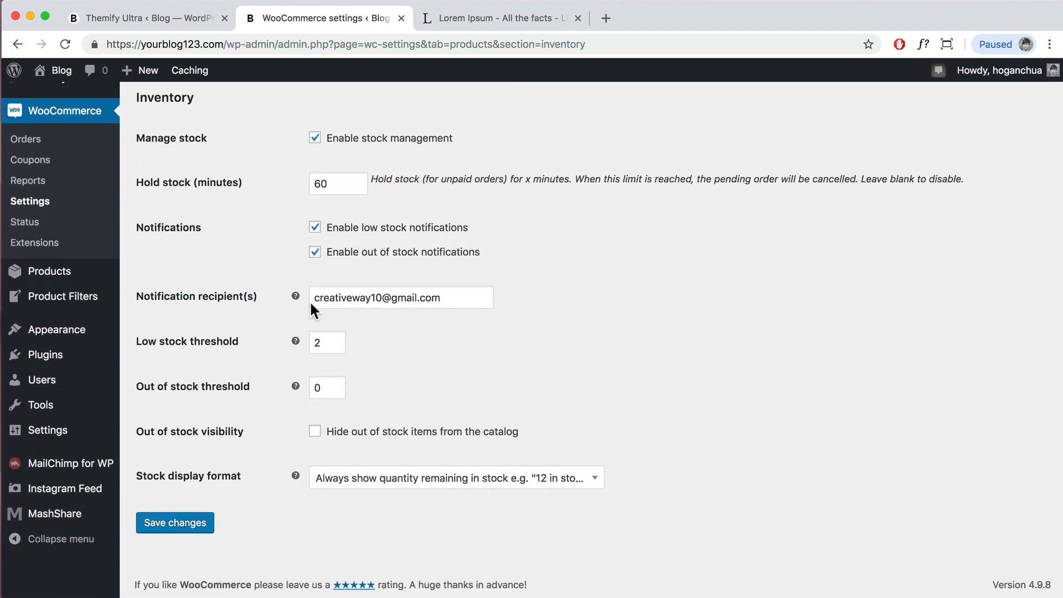
{"action": "left_click_drag", "start_coordinate": [456, 298], "coordinate": [321, 300]}
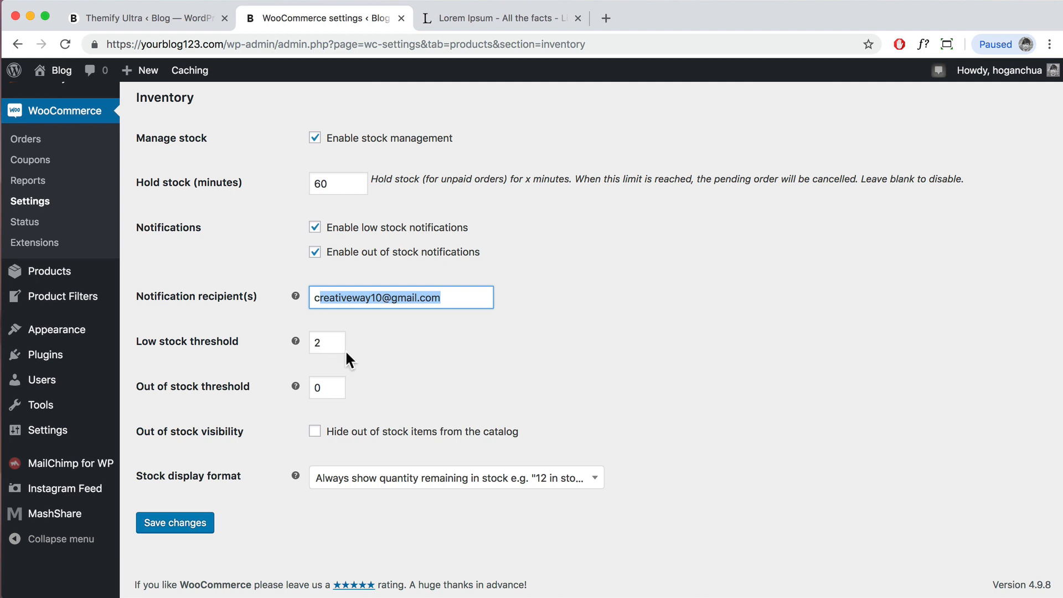
{"action": "scroll", "coordinate": [450, 358], "scroll_direction": "up", "scroll_amount": 5}
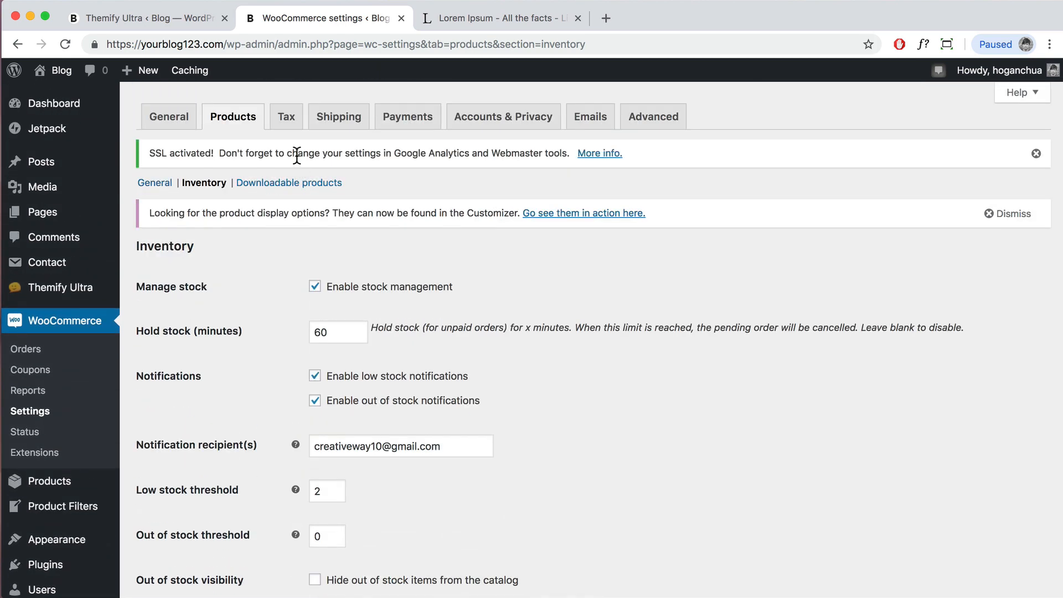
Step: Review the Tax options, then go to the Shipping settings
{"action": "left_click", "coordinate": [284, 125]}
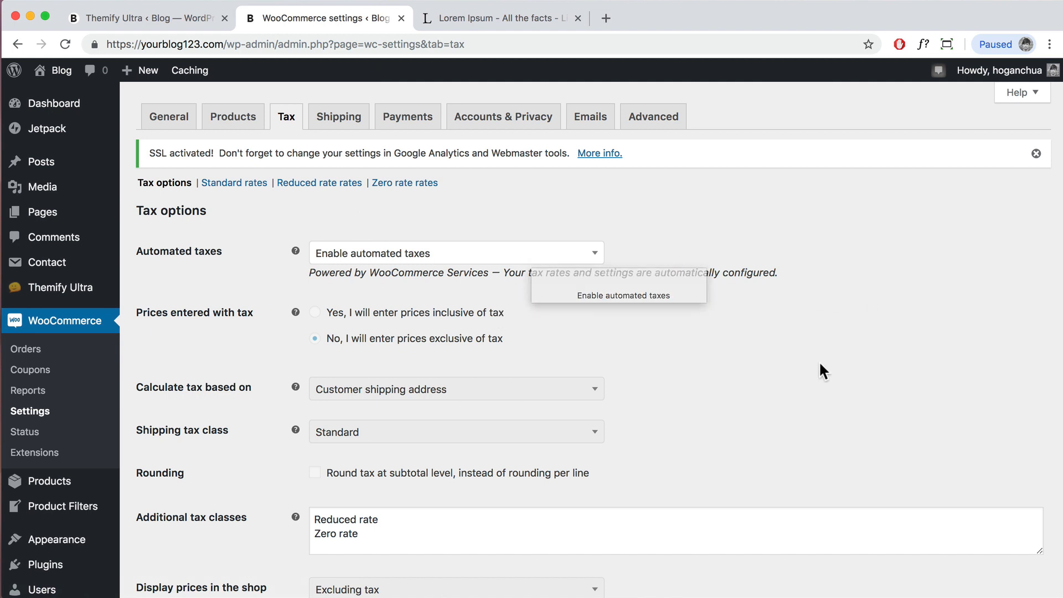
{"action": "scroll", "coordinate": [818, 366], "scroll_direction": "down", "scroll_amount": 3}
{"action": "scroll", "coordinate": [815, 366], "scroll_direction": "down", "scroll_amount": 5}
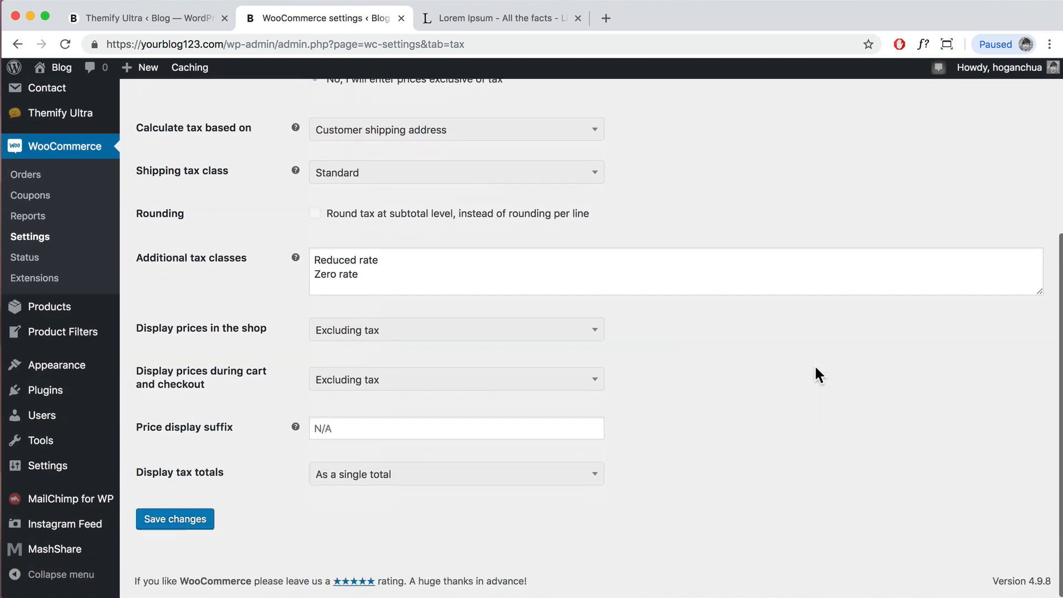
{"action": "scroll", "coordinate": [816, 368], "scroll_direction": "up", "scroll_amount": 10}
{"action": "left_click", "coordinate": [337, 129]}
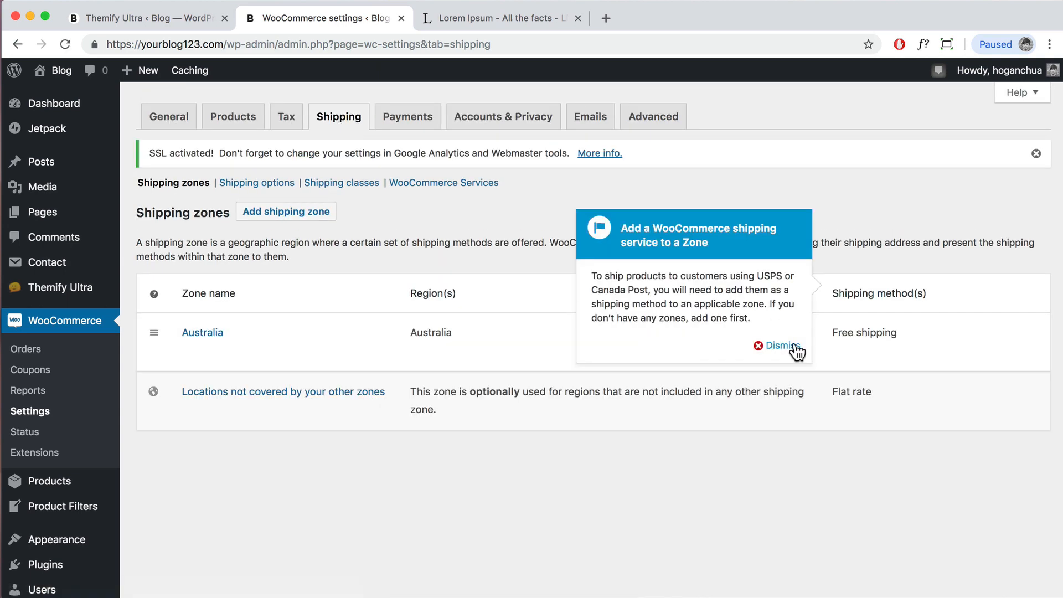
Step: Create a shipping zone named US/CA covering United States and Canada
{"action": "left_click", "coordinate": [794, 346]}
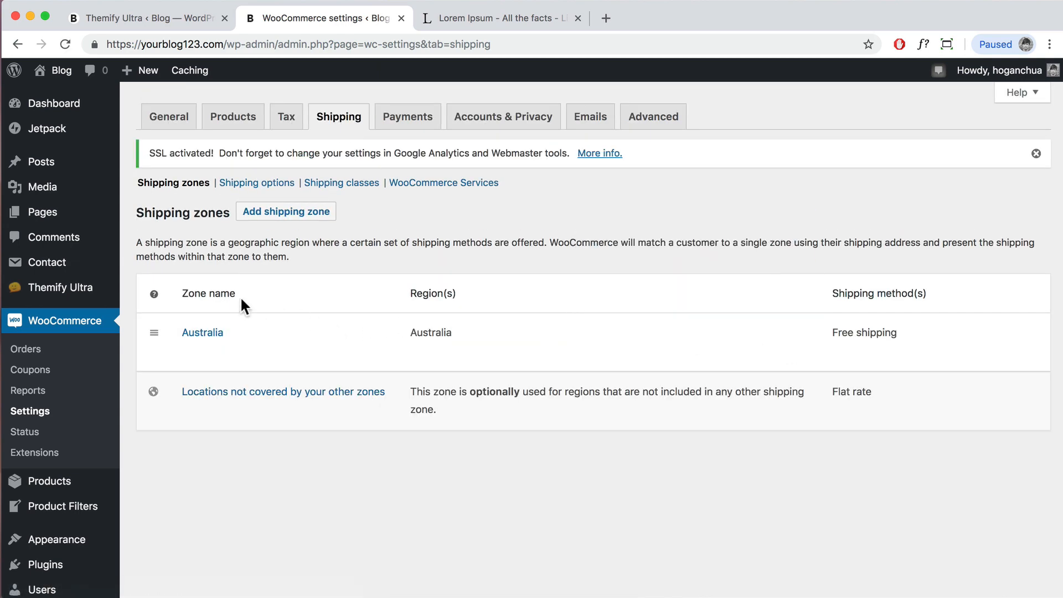
{"action": "left_click", "coordinate": [300, 217]}
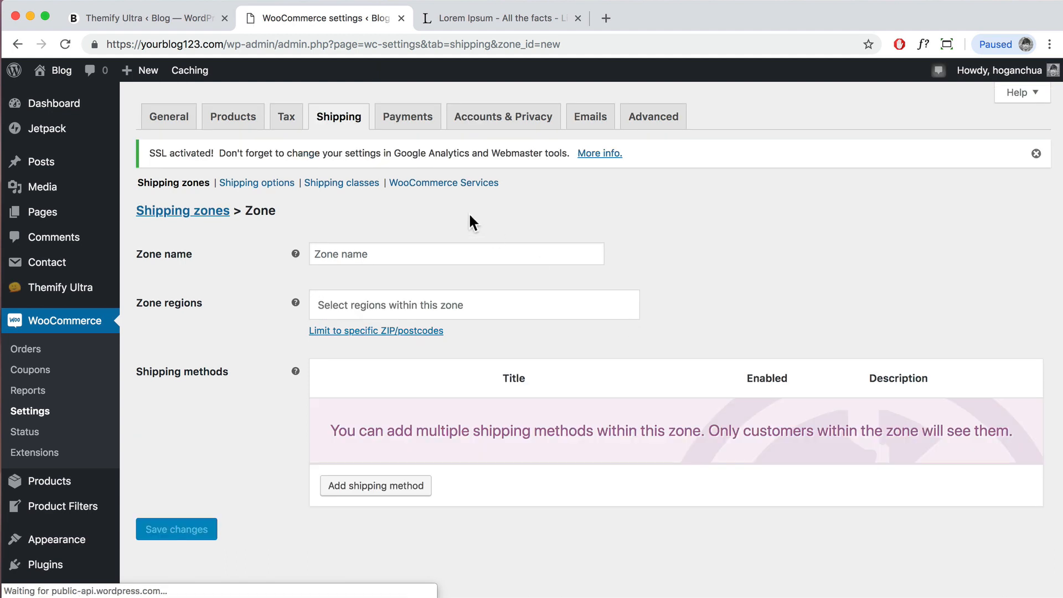
{"action": "left_click", "coordinate": [433, 259]}
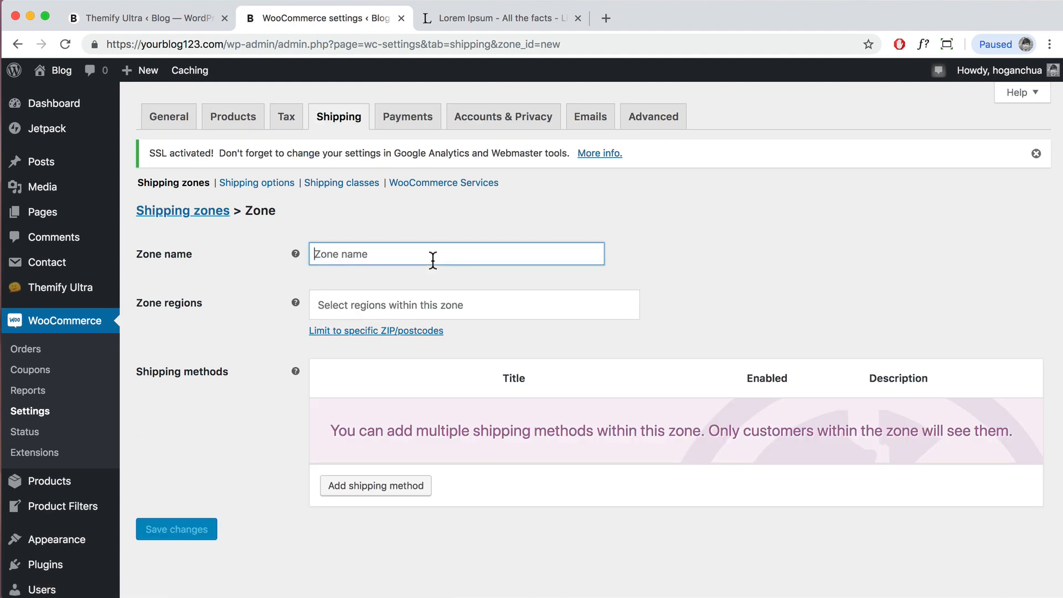
{"action": "type", "text": "US/CA"}
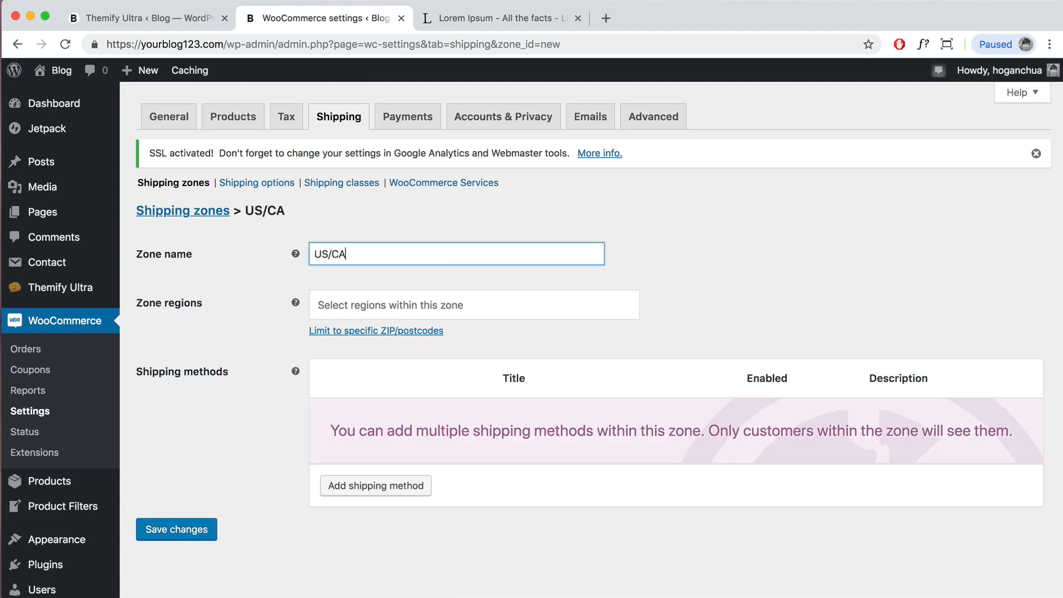
{"action": "left_click", "coordinate": [437, 304]}
{"action": "type", "text": "Unite"}
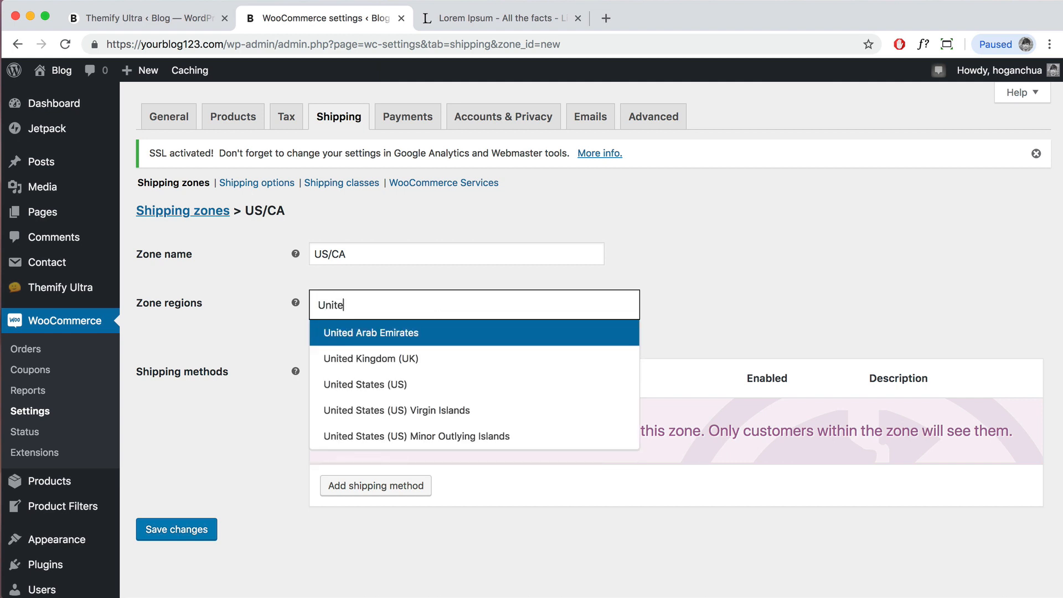
{"action": "type", "text": "d"}
{"action": "left_click", "coordinate": [429, 385]}
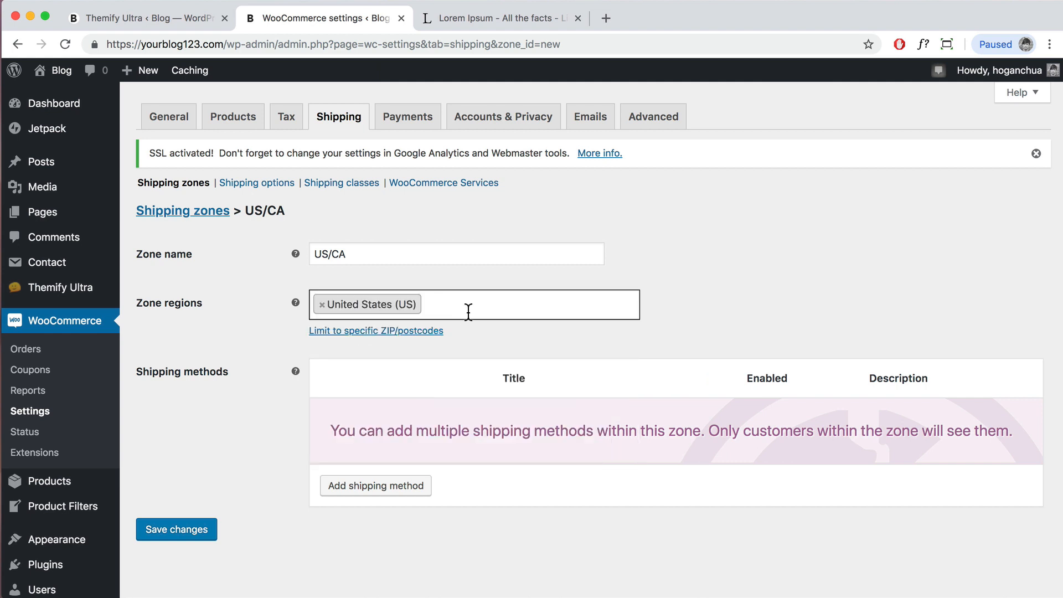
{"action": "type", "text": "Can"}
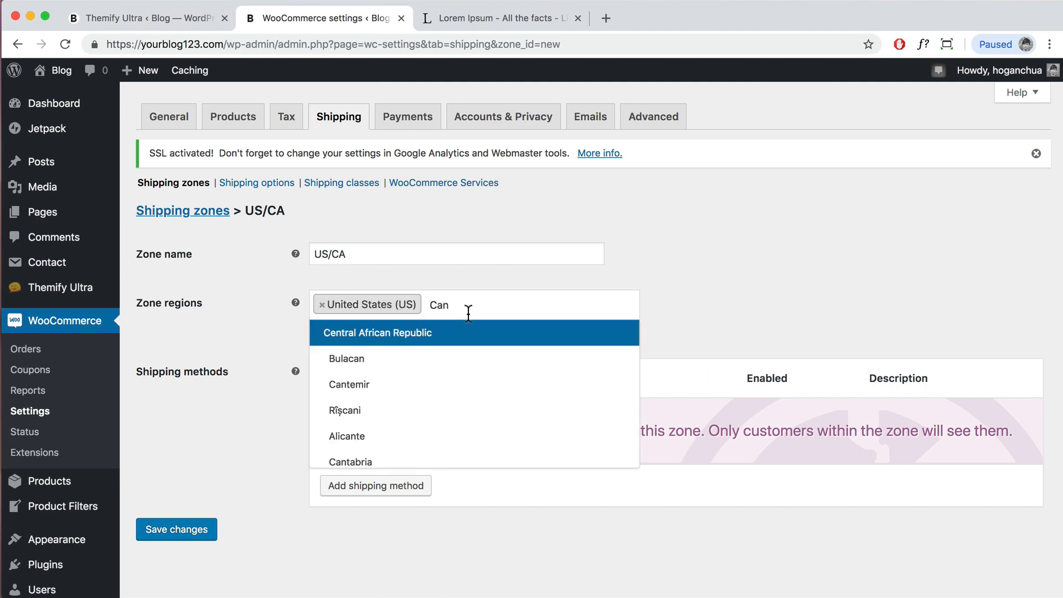
{"action": "type", "text": "ada"}
{"action": "left_click", "coordinate": [445, 334]}
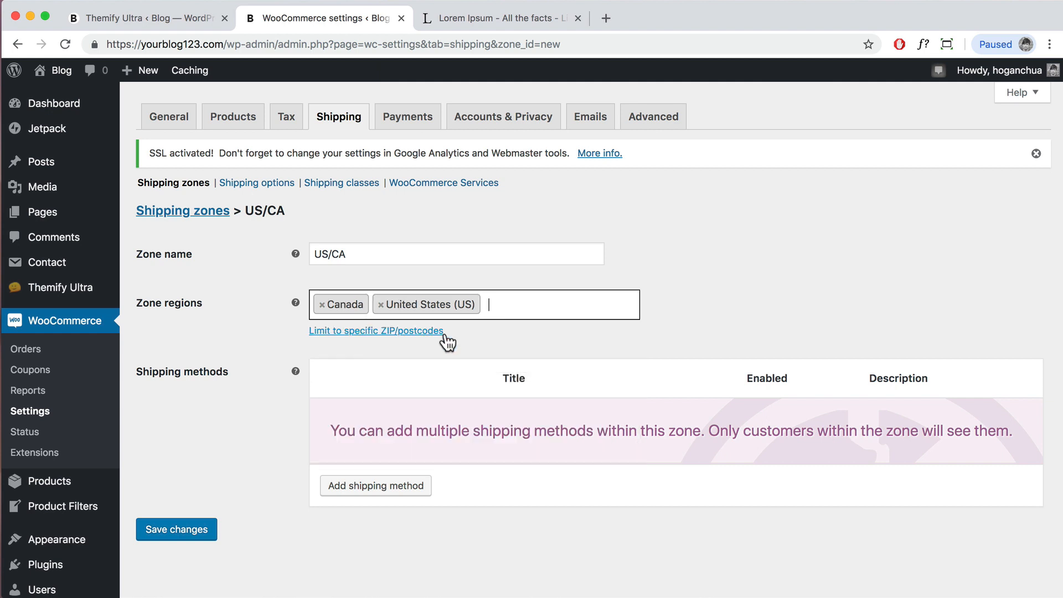
Step: Add a Free shipping method to the US/CA zone
{"action": "left_click", "coordinate": [387, 490]}
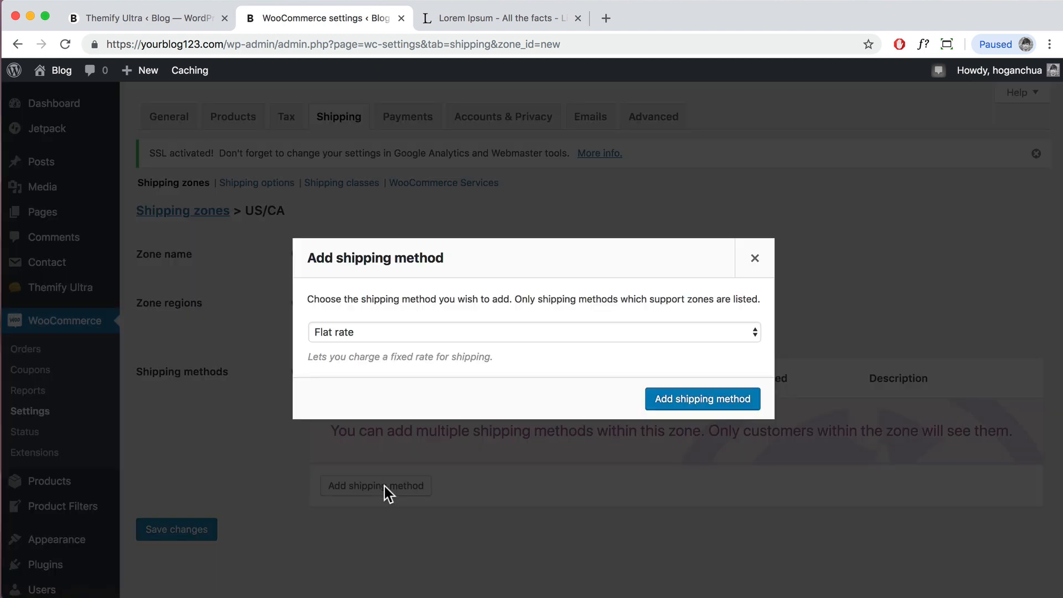
{"action": "left_click", "coordinate": [470, 336]}
{"action": "left_click", "coordinate": [466, 334]}
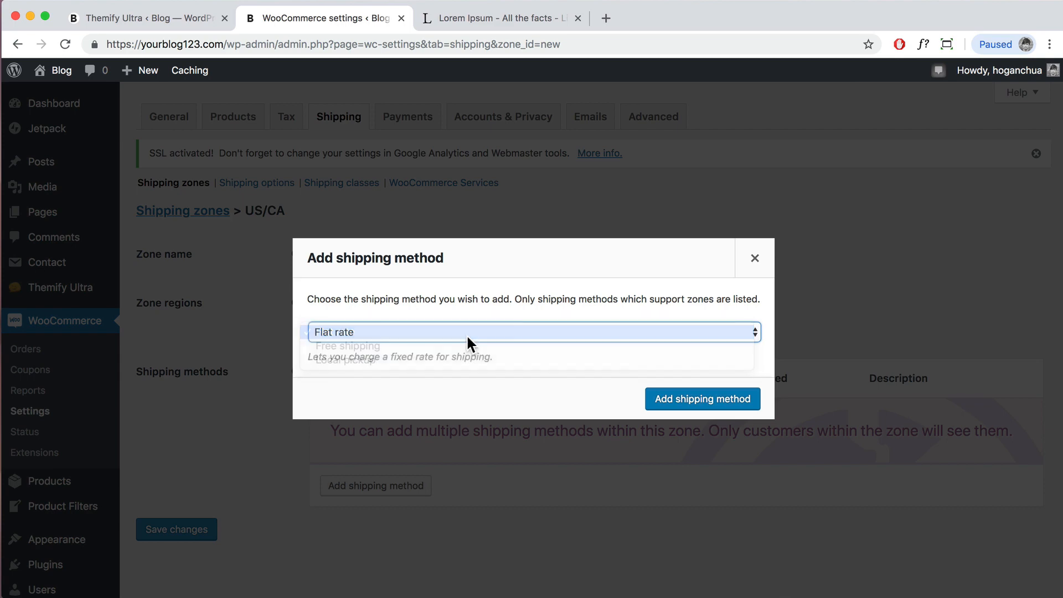
{"action": "left_click", "coordinate": [470, 333]}
{"action": "left_click", "coordinate": [451, 329]}
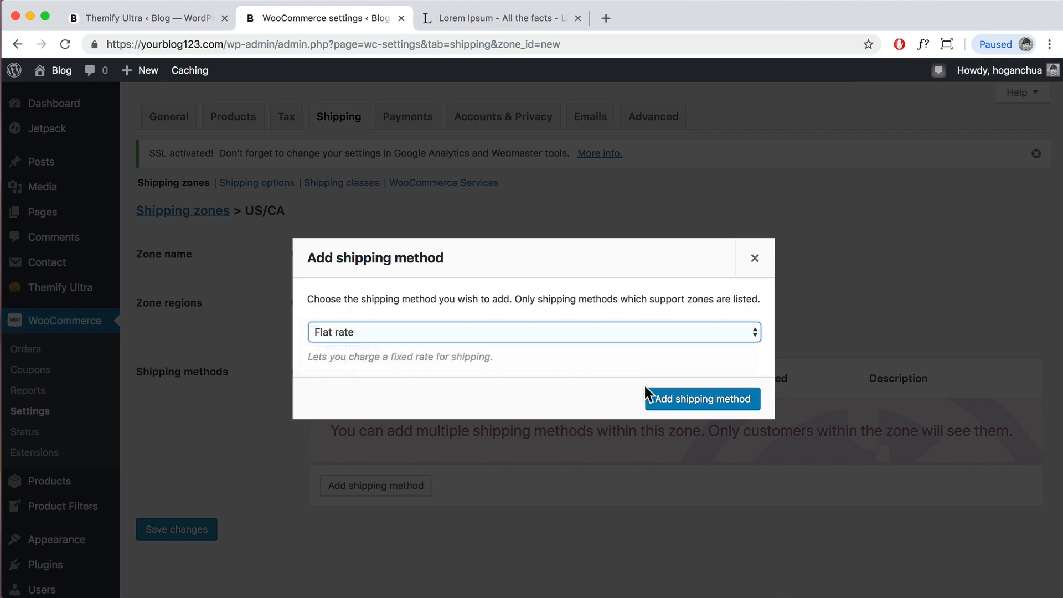
{"action": "left_click", "coordinate": [625, 340]}
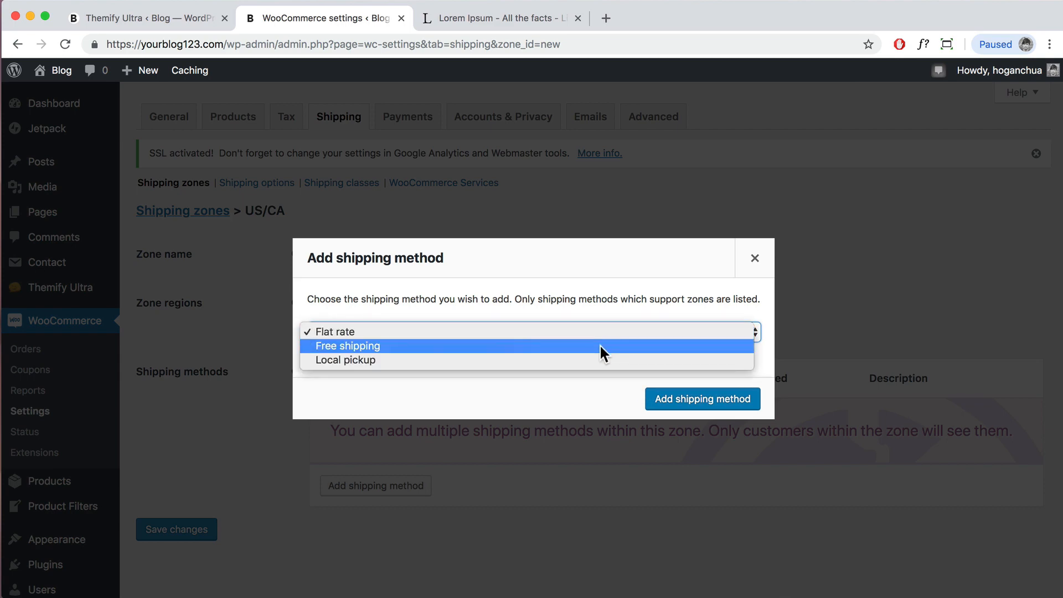
{"action": "left_click", "coordinate": [600, 344]}
{"action": "left_click", "coordinate": [685, 400]}
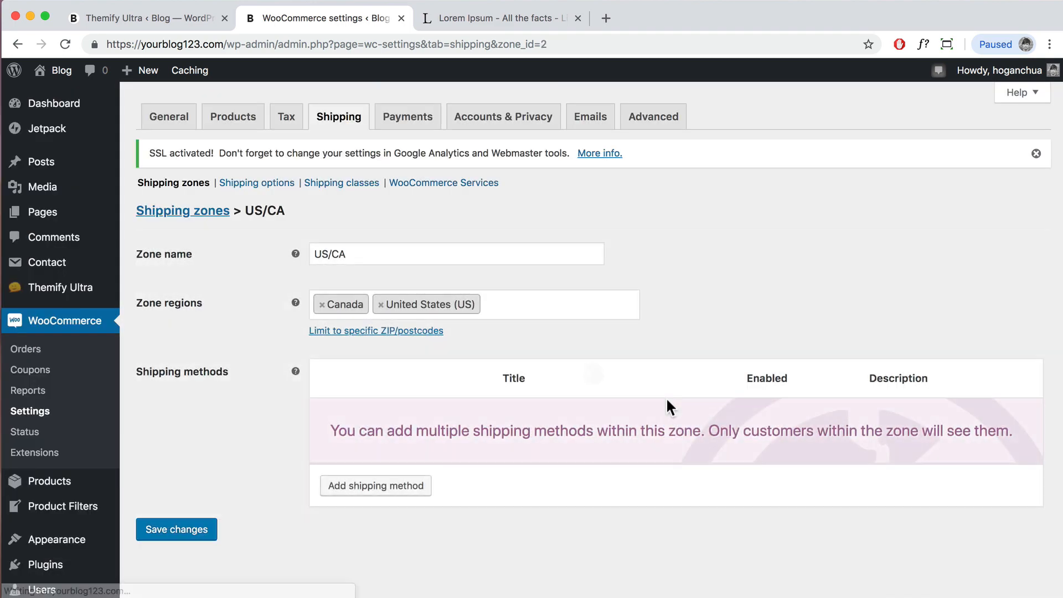
Step: Make Free shipping require a minimum order amount of 100 and save
{"action": "left_click", "coordinate": [366, 441]}
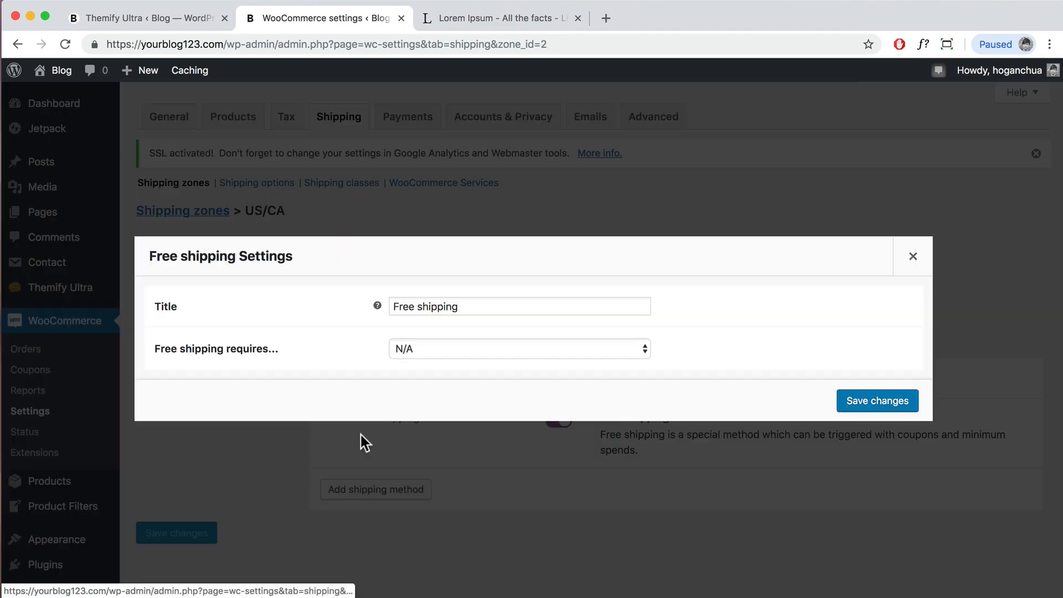
{"action": "left_click", "coordinate": [418, 354]}
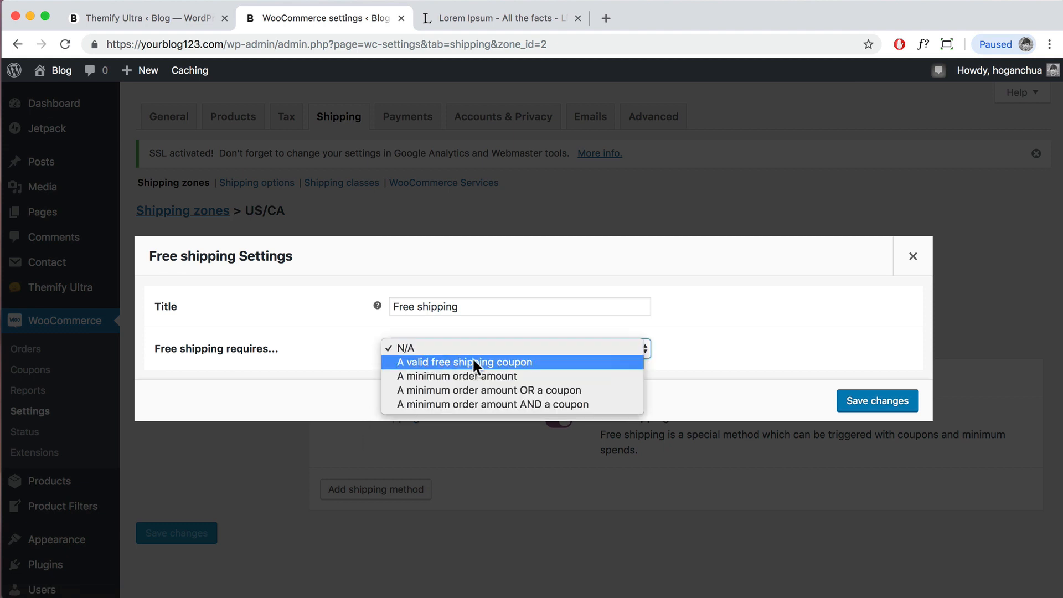
{"action": "left_click", "coordinate": [531, 376]}
{"action": "left_click", "coordinate": [439, 371]}
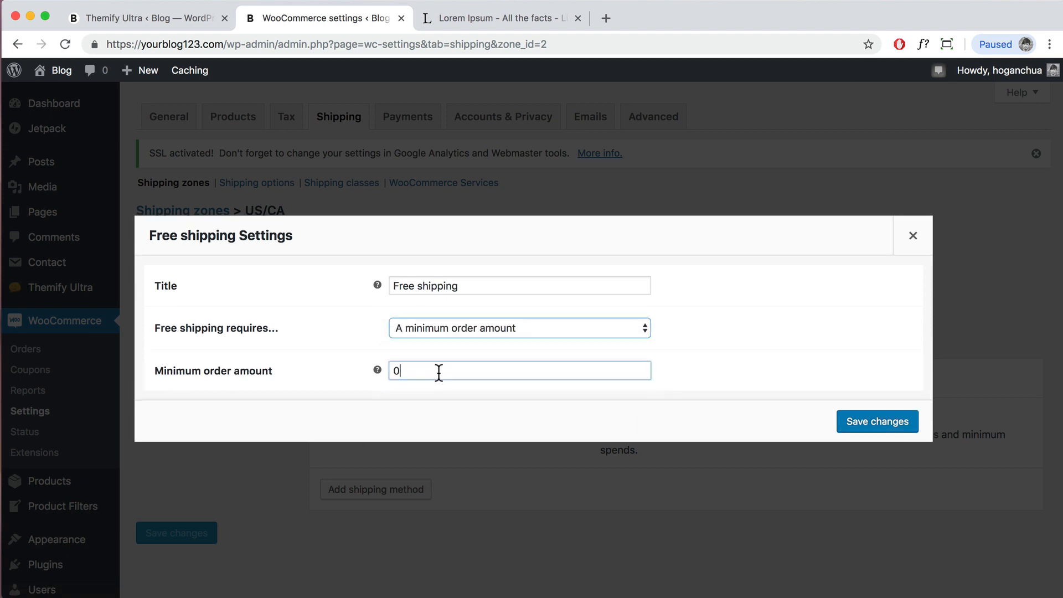
{"action": "left_click_drag", "start_coordinate": [439, 372], "coordinate": [343, 365]}
{"action": "type", "text": "100"}
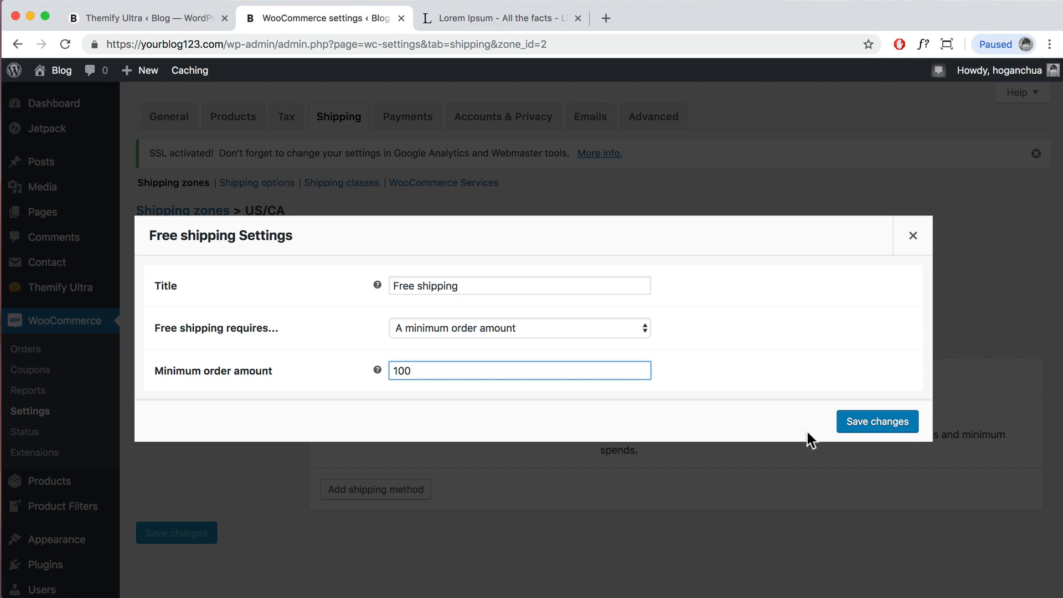
{"action": "left_click", "coordinate": [872, 421]}
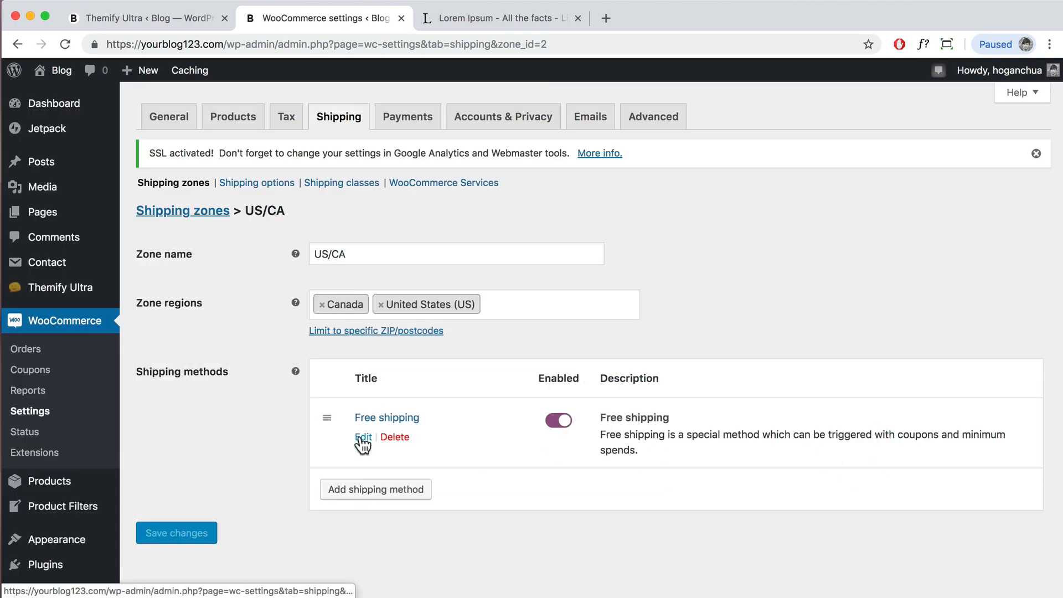
Step: Add a Flat rate method with cost 15, then go to Shipping options
{"action": "left_click", "coordinate": [379, 489]}
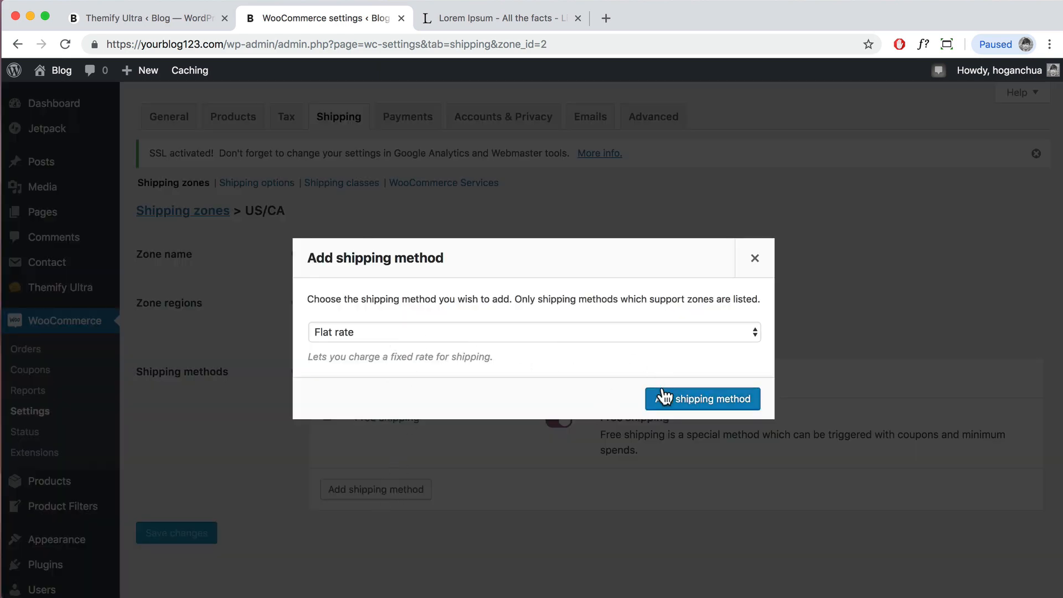
{"action": "left_click", "coordinate": [676, 406]}
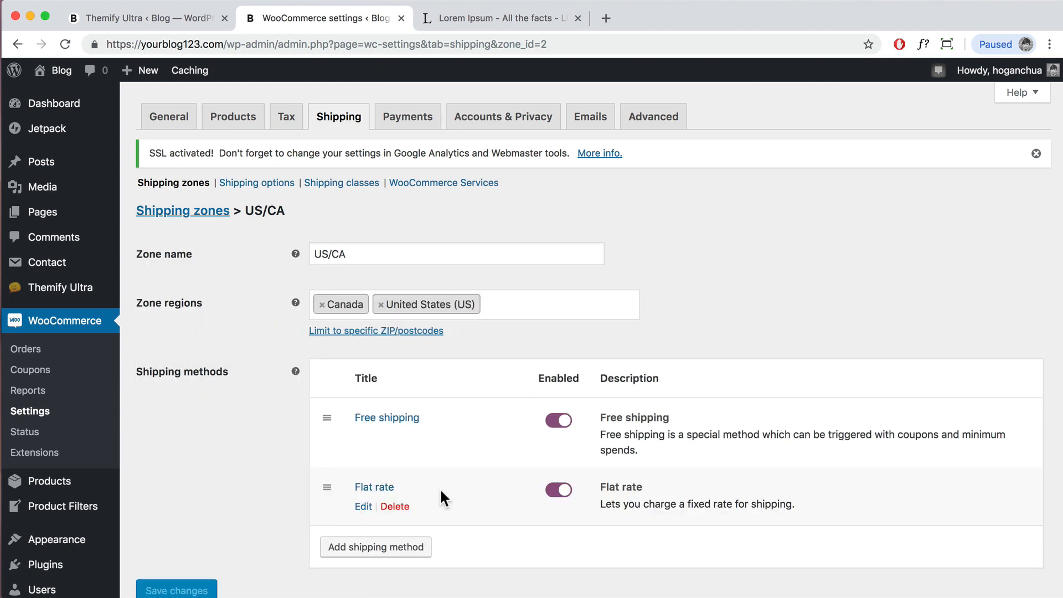
{"action": "left_click", "coordinate": [363, 503]}
{"action": "left_click", "coordinate": [421, 372]}
{"action": "mouse_move", "coordinate": [378, 370]}
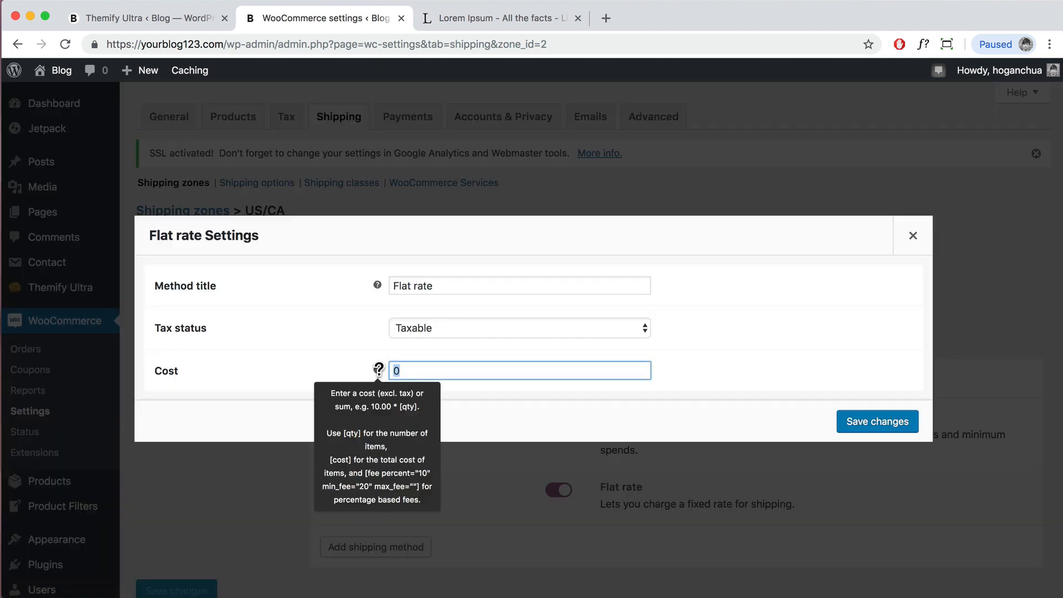
{"action": "type", "text": "15"}
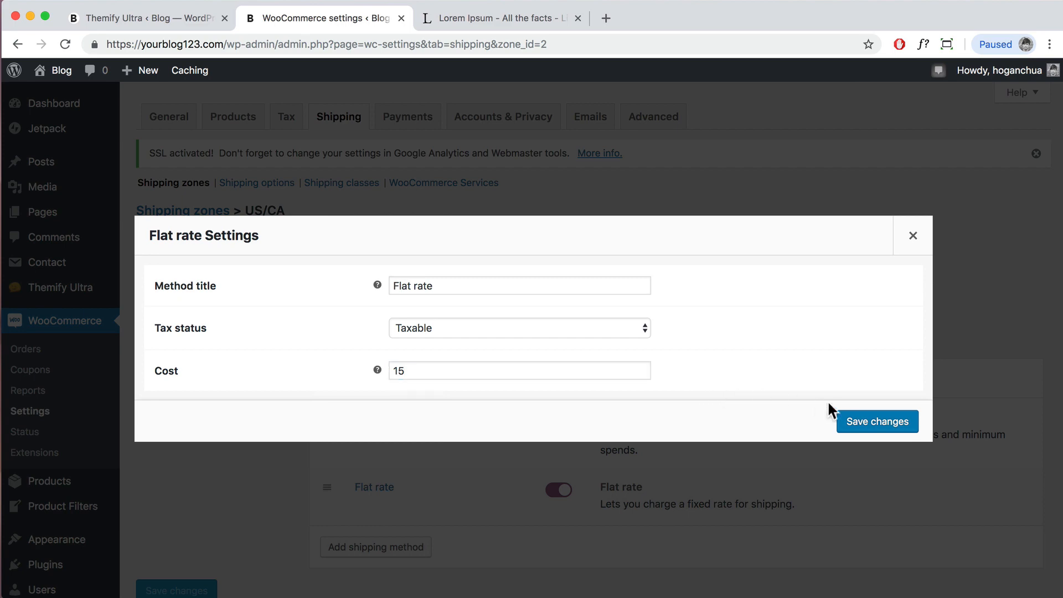
{"action": "left_click", "coordinate": [870, 427]}
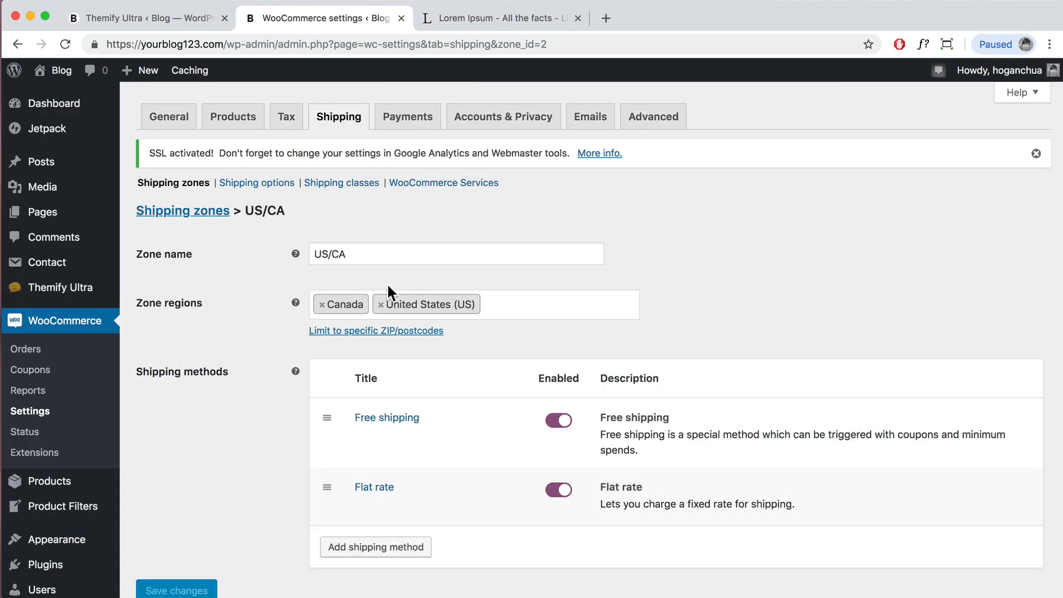
{"action": "scroll", "coordinate": [268, 194], "scroll_direction": "down", "scroll_amount": 1}
{"action": "left_click", "coordinate": [266, 148]}
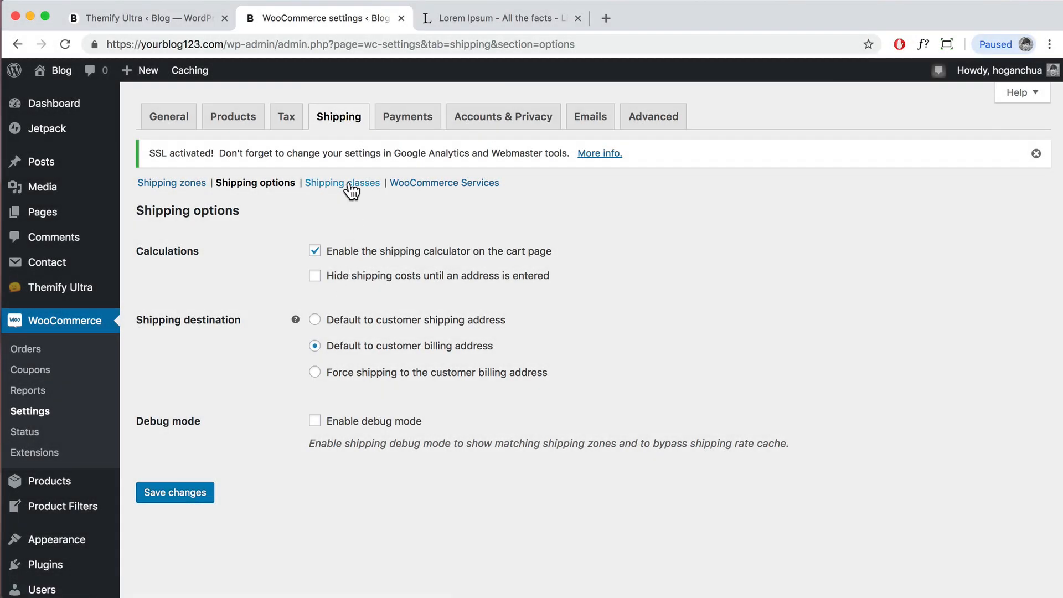
Step: On the Shipping classes page, add and save a 'Heavy' class with slug 'heavy'
{"action": "left_click", "coordinate": [350, 186]}
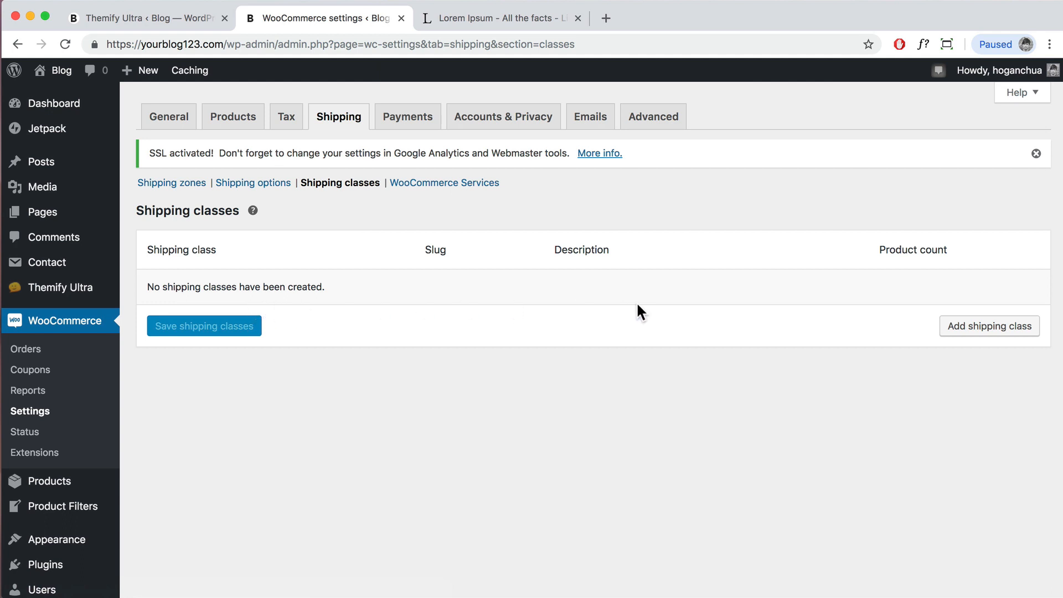
{"action": "left_click", "coordinate": [954, 331]}
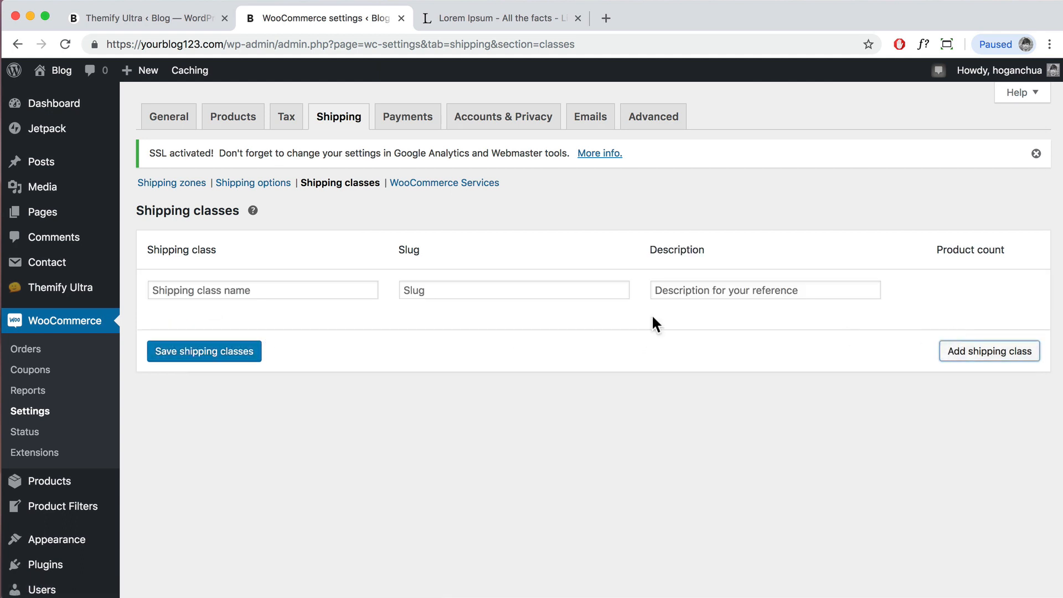
{"action": "left_click", "coordinate": [265, 289]}
{"action": "type", "text": "Heavy"}
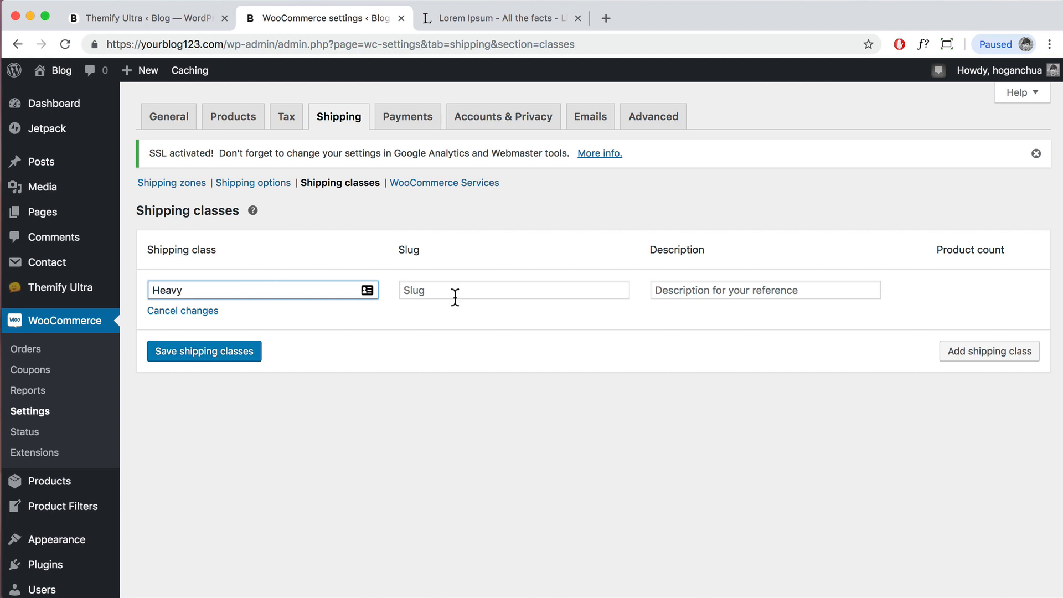
{"action": "left_click", "coordinate": [568, 286]}
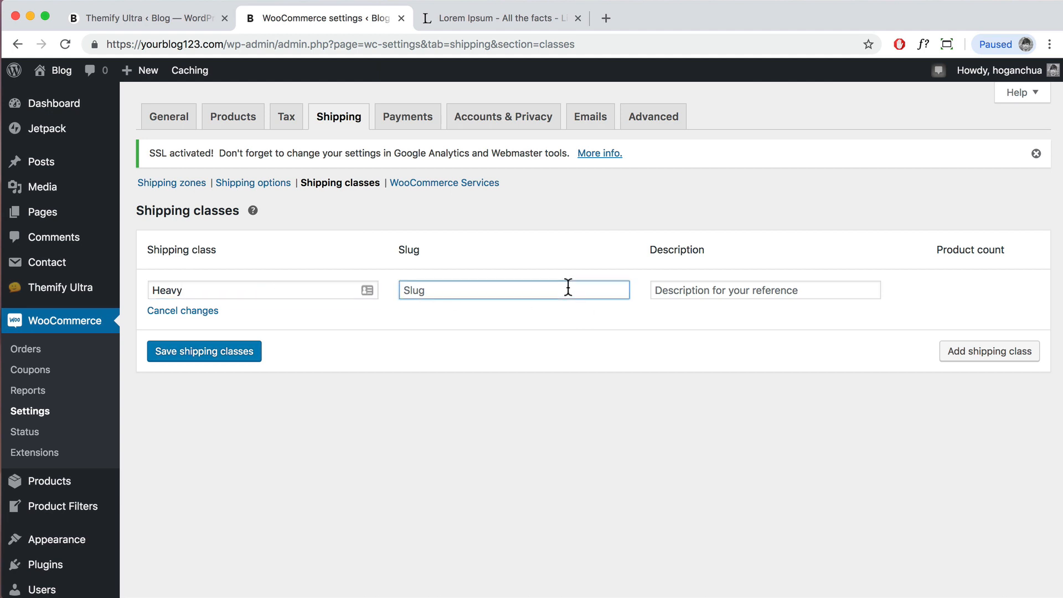
{"action": "type", "text": "heavy"}
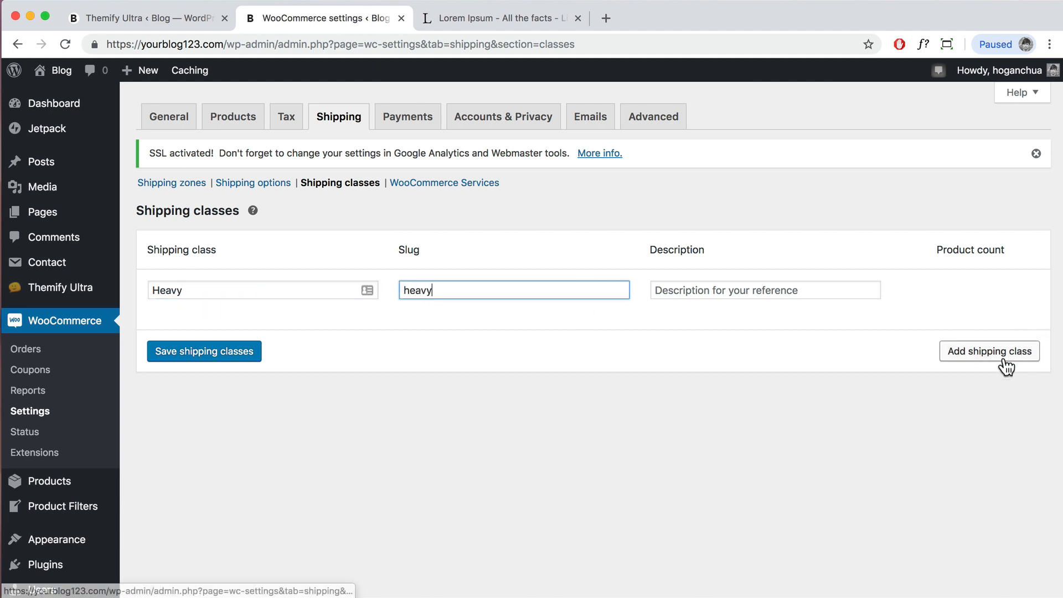
{"action": "left_click", "coordinate": [201, 357]}
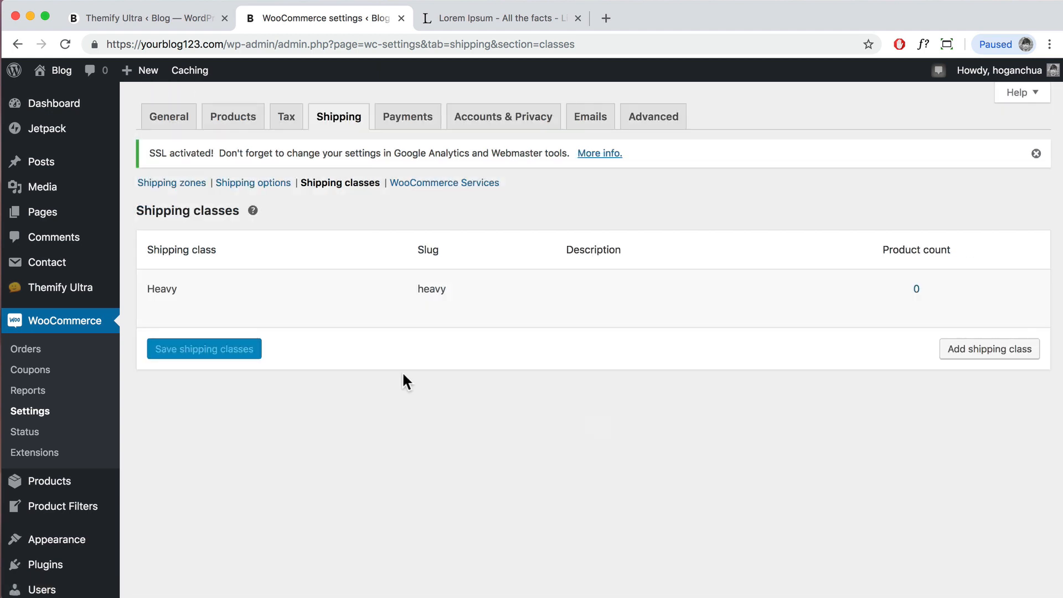
{"action": "mouse_move", "coordinate": [420, 322]}
{"action": "mouse_move", "coordinate": [52, 486]}
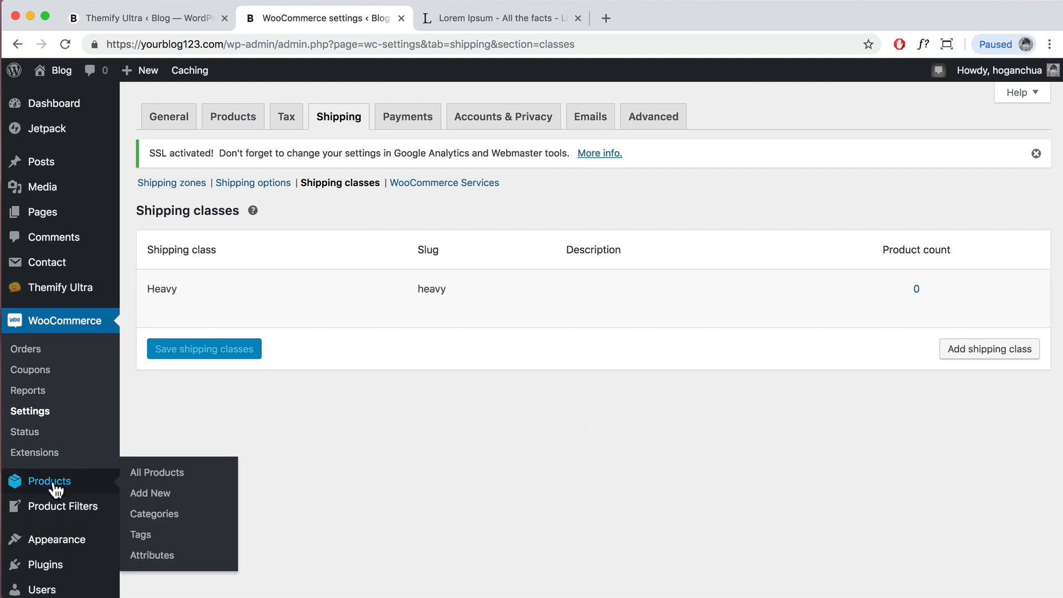
Step: In a new tab, set the Jumper product's shipping class to Heavy and update it
{"action": "right_click", "coordinate": [150, 481]}
{"action": "left_click", "coordinate": [162, 478]}
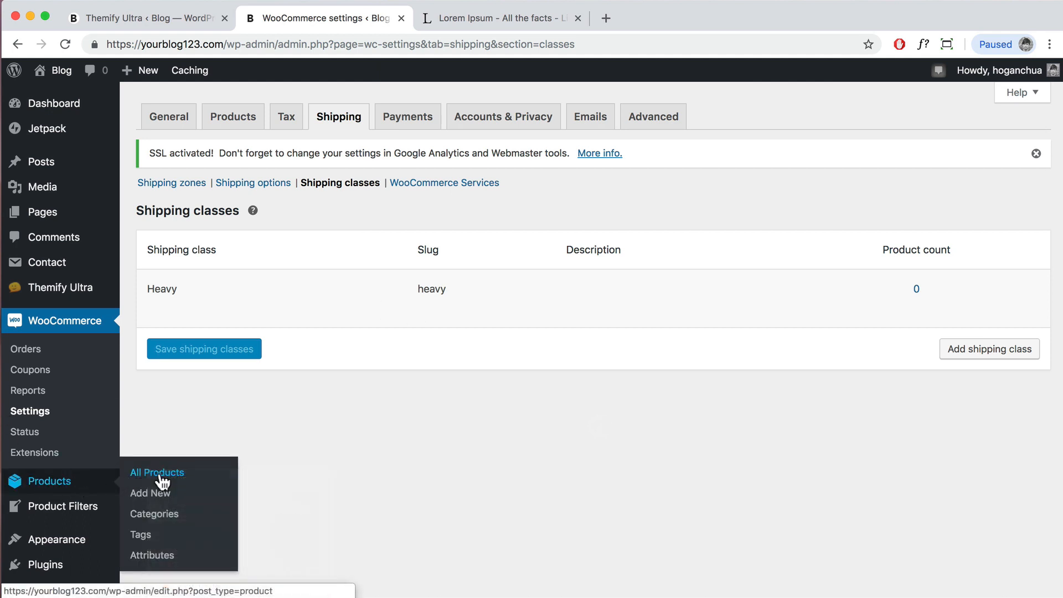
{"action": "left_click", "coordinate": [491, 25]}
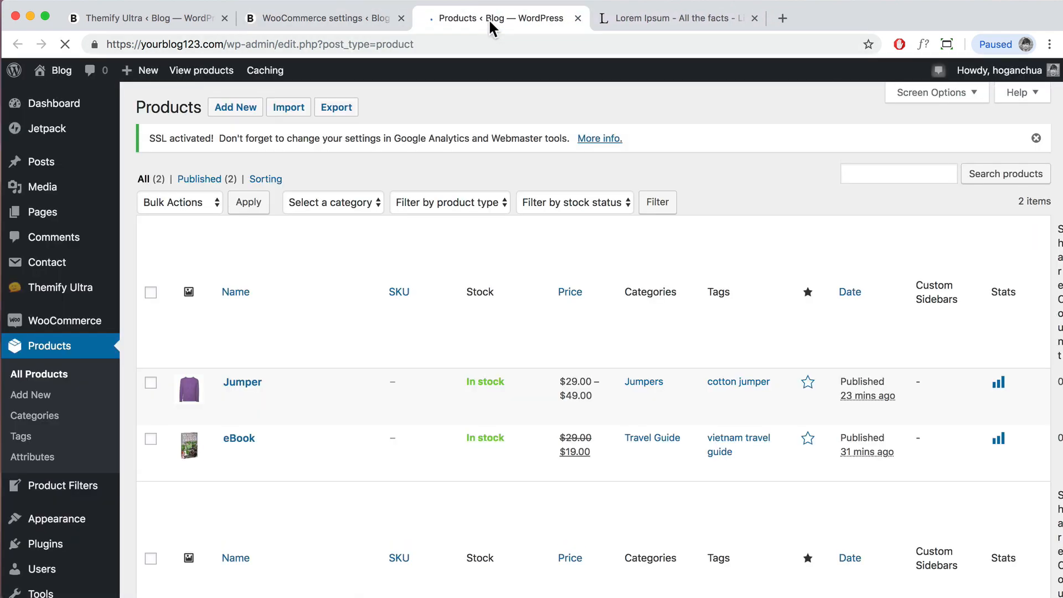
{"action": "scroll", "coordinate": [351, 382], "scroll_direction": "down", "scroll_amount": 3}
{"action": "left_click", "coordinate": [270, 322]}
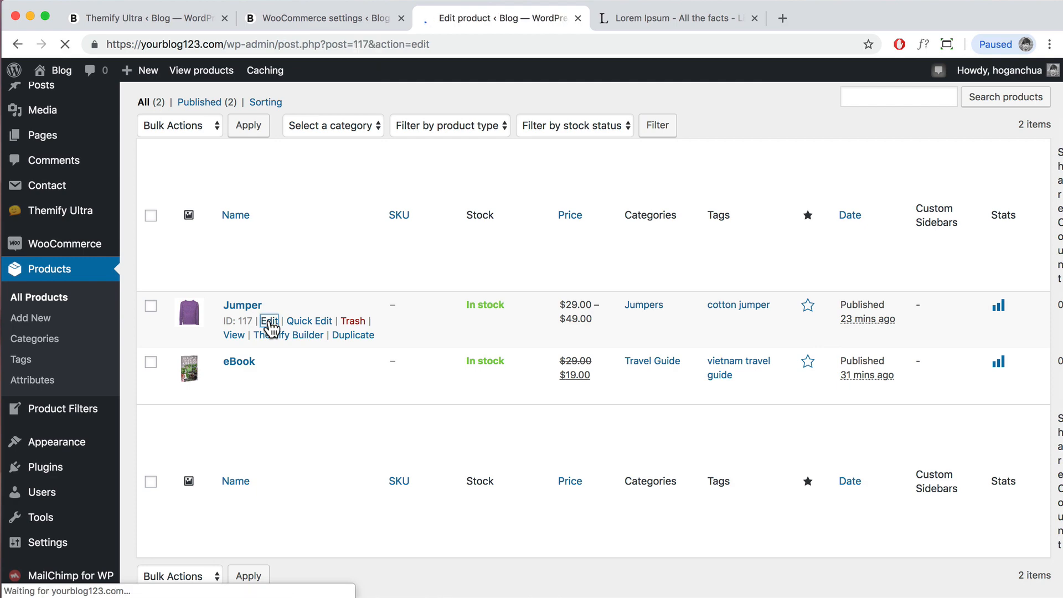
{"action": "scroll", "coordinate": [295, 330], "scroll_direction": "down", "scroll_amount": 10}
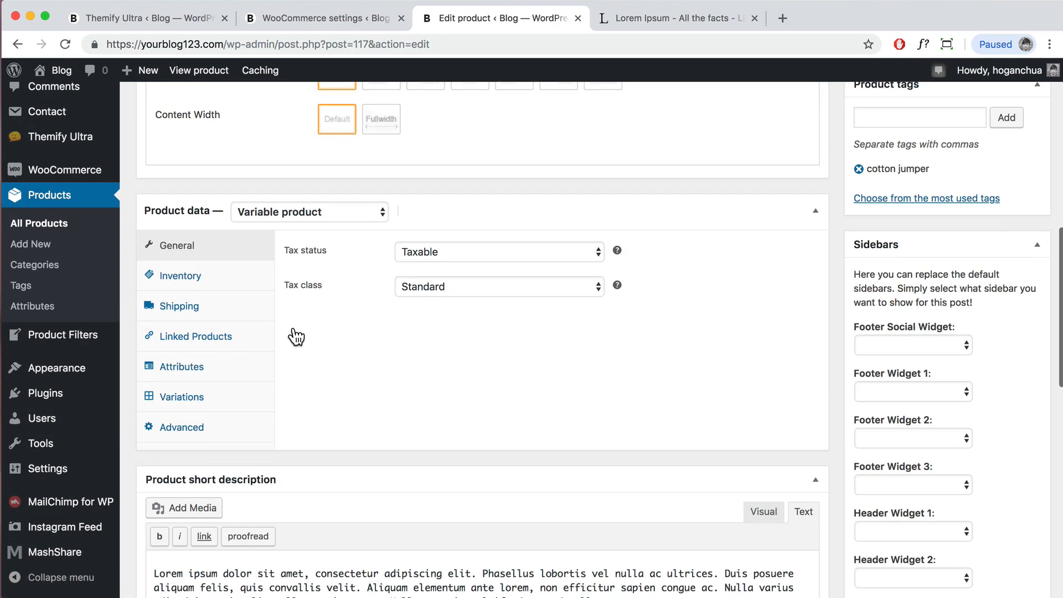
{"action": "left_click", "coordinate": [180, 305]}
{"action": "left_click", "coordinate": [475, 326]}
{"action": "left_click", "coordinate": [479, 334]}
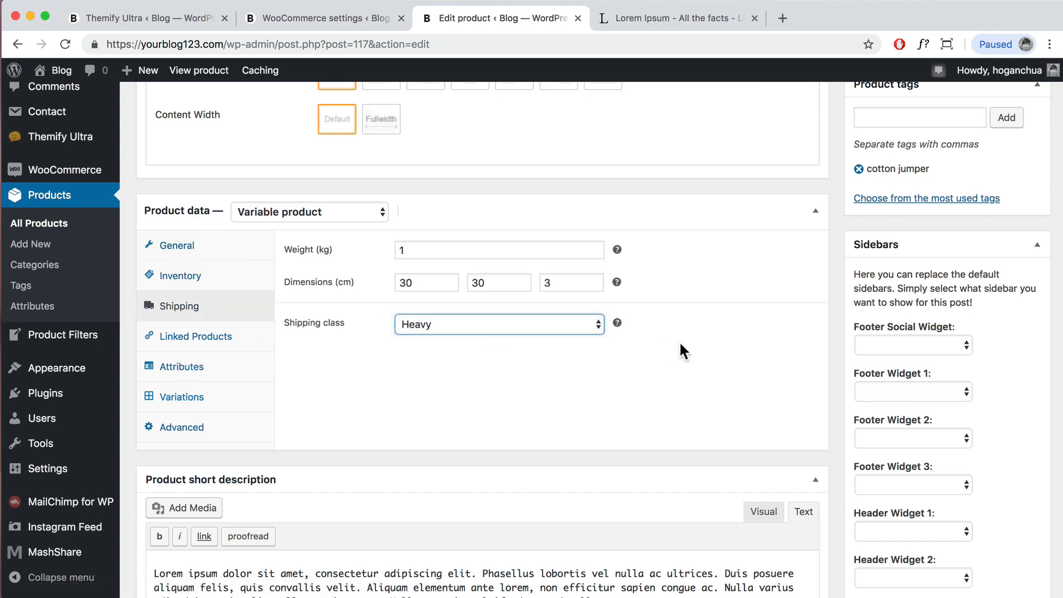
{"action": "scroll", "coordinate": [943, 340], "scroll_direction": "up", "scroll_amount": 10}
{"action": "left_click", "coordinate": [1005, 295]}
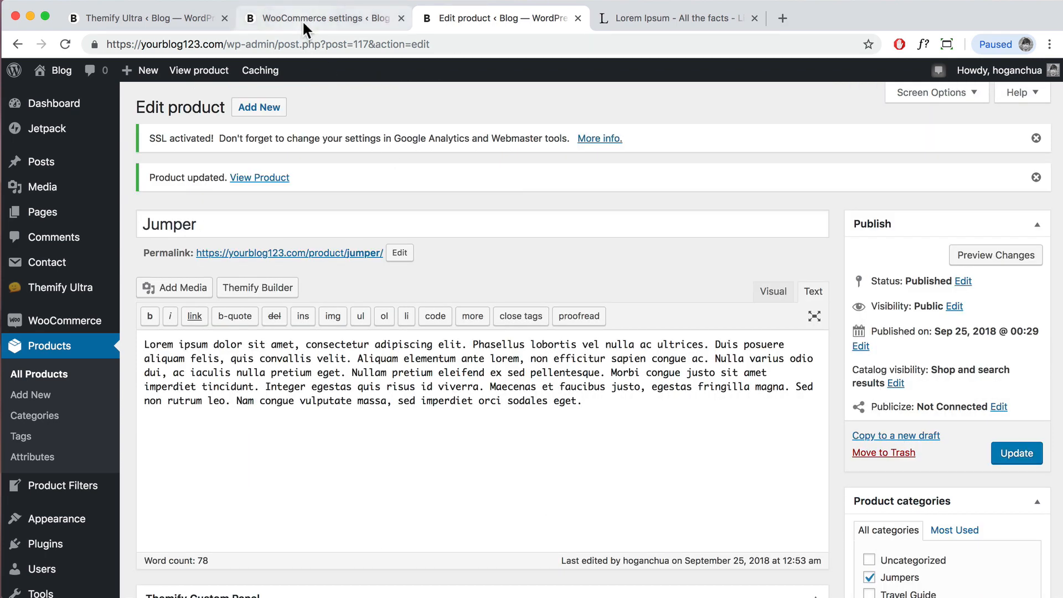
Step: Back in WooCommerce settings, open the US/CA shipping zone
{"action": "left_click", "coordinate": [303, 20]}
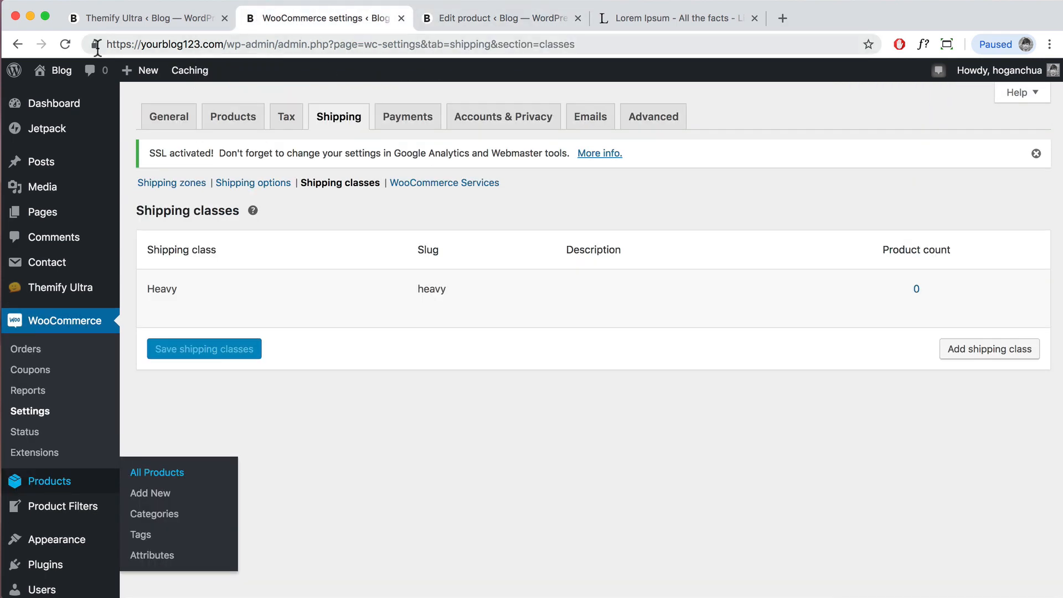
{"action": "left_click", "coordinate": [185, 188]}
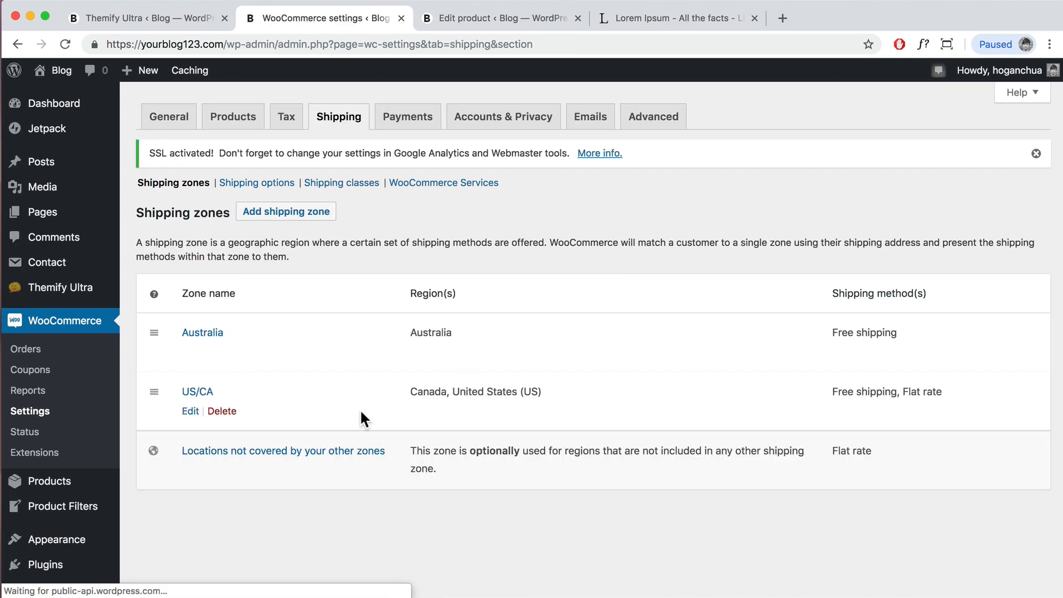
{"action": "left_click", "coordinate": [191, 415]}
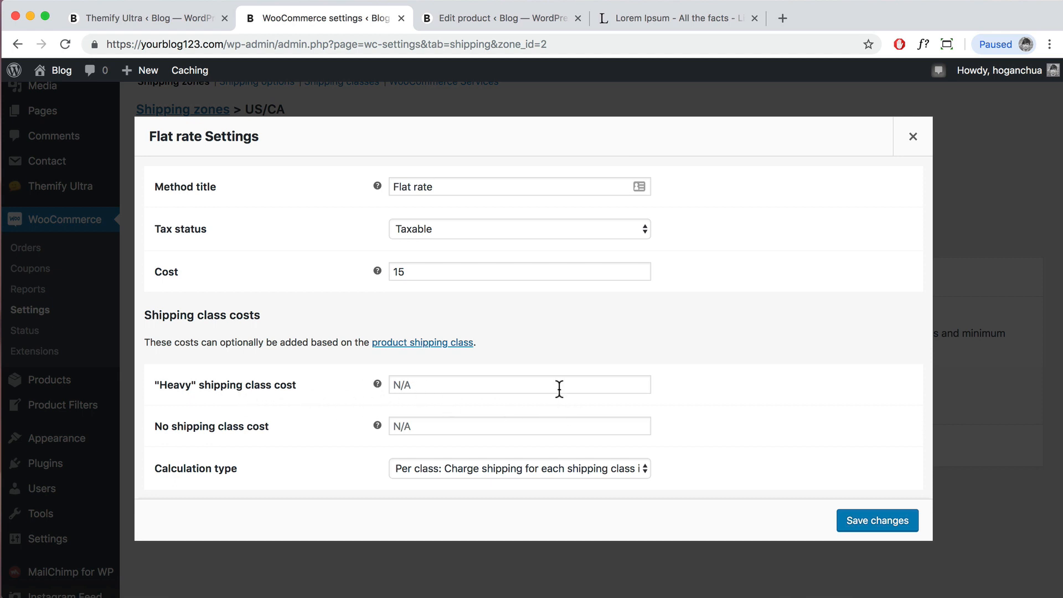
{"action": "left_click", "coordinate": [912, 136]}
{"action": "scroll", "coordinate": [494, 362], "scroll_direction": "up", "scroll_amount": 3}
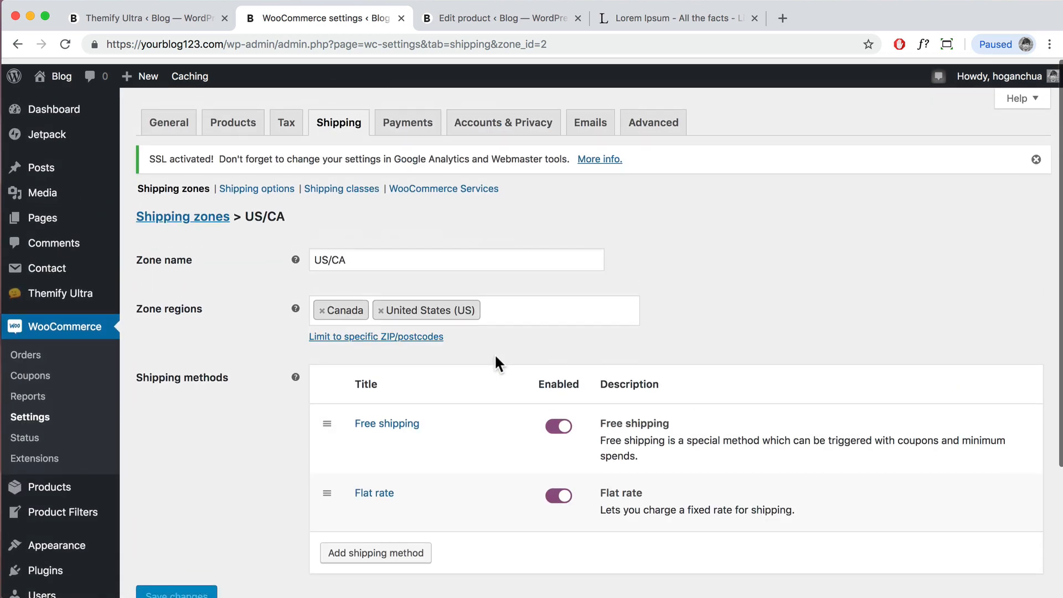
Step: Enable PayPal in the Payments settings and preview the Jumper product on the live site
{"action": "left_click", "coordinate": [419, 126]}
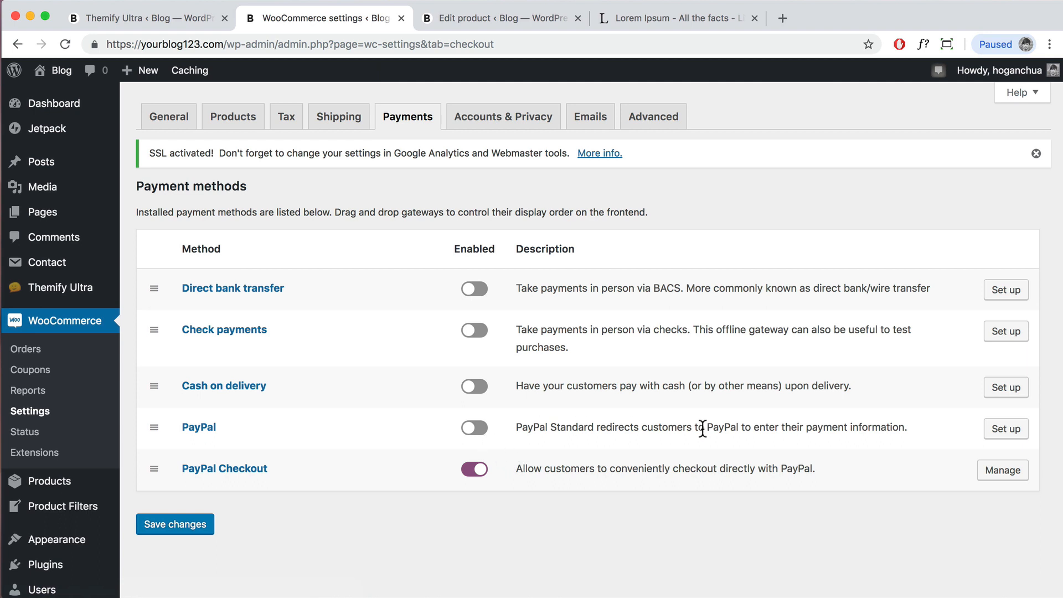
{"action": "left_click", "coordinate": [474, 429]}
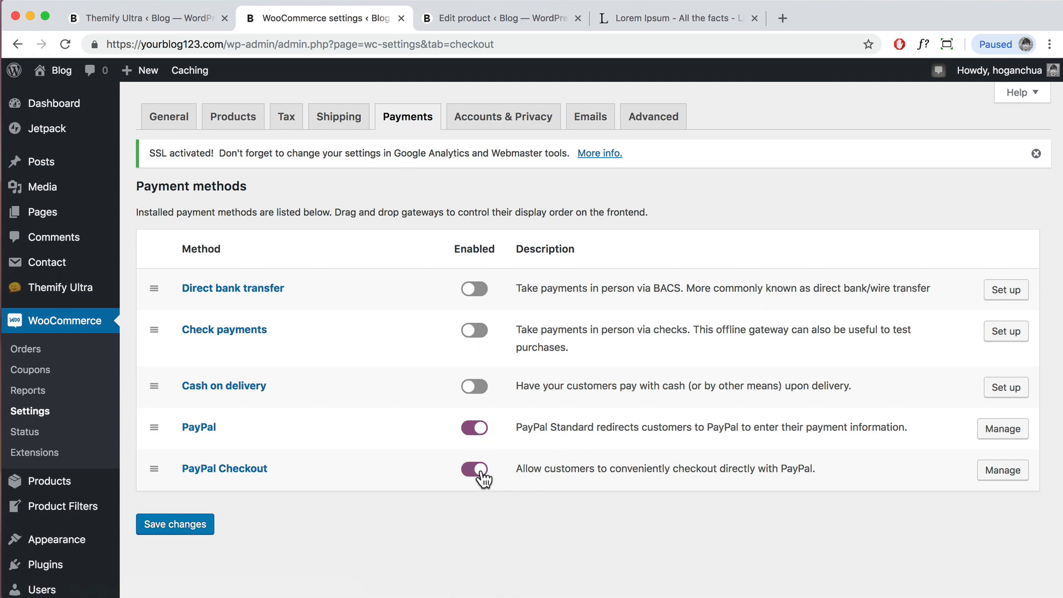
{"action": "left_click", "coordinate": [497, 21]}
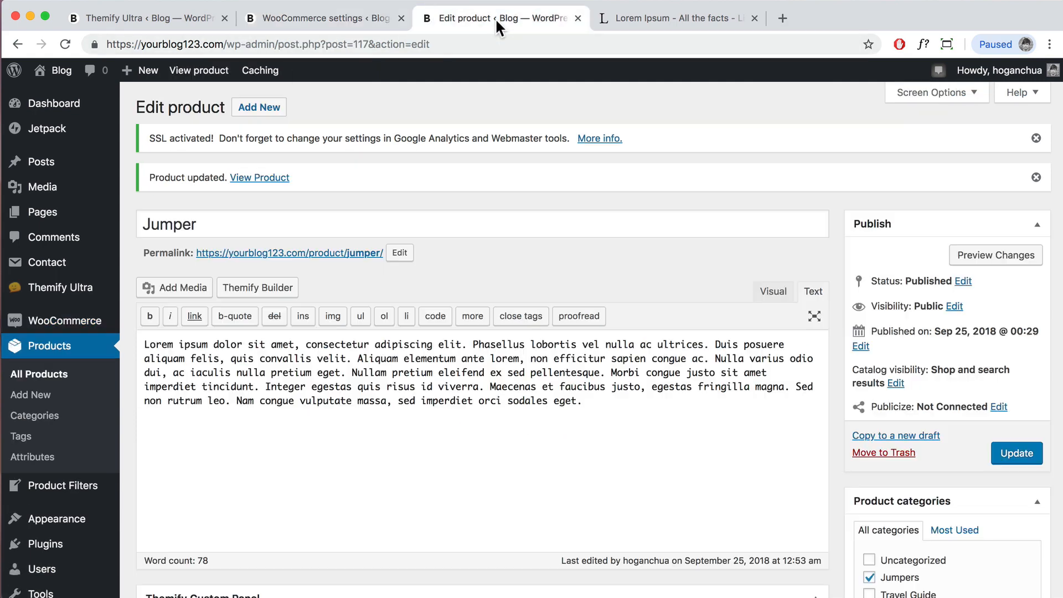
{"action": "left_click", "coordinate": [245, 243]}
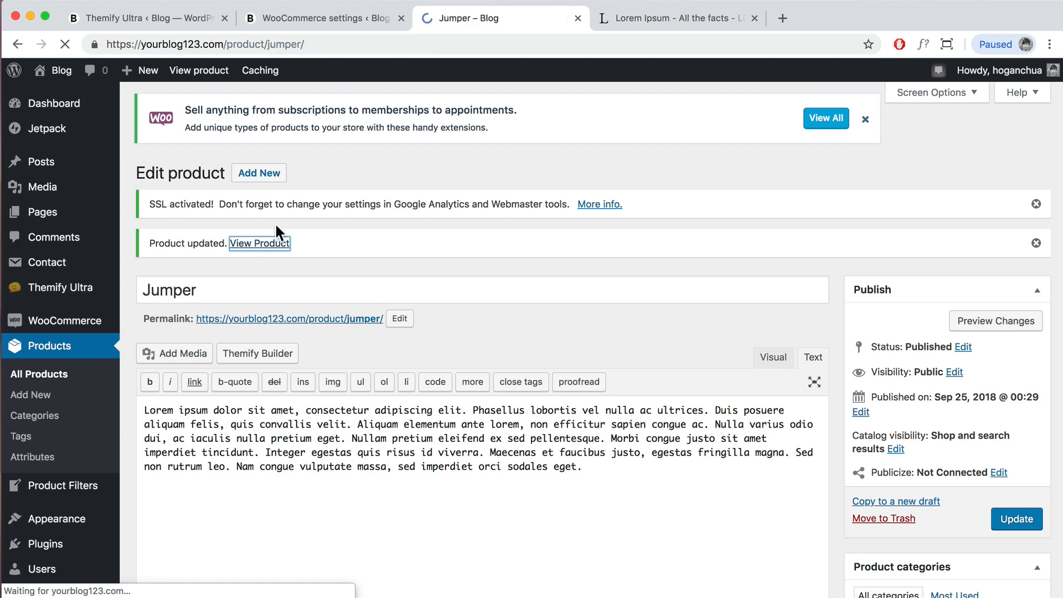
{"action": "scroll", "coordinate": [611, 261], "scroll_direction": "down", "scroll_amount": 5}
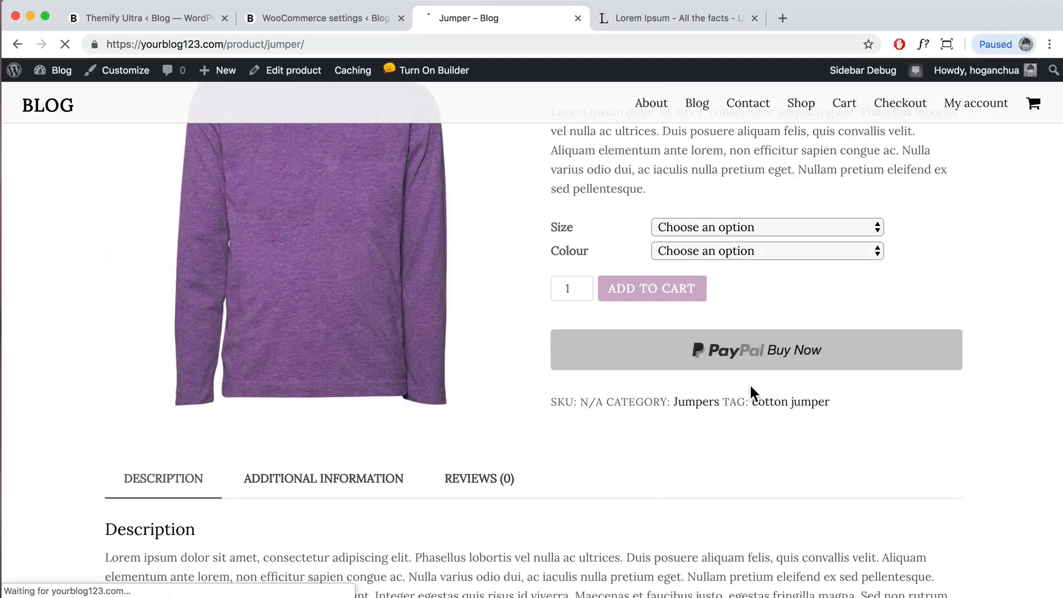
Step: Switch PayPal Checkout off and save the payment settings
{"action": "left_click", "coordinate": [370, 18]}
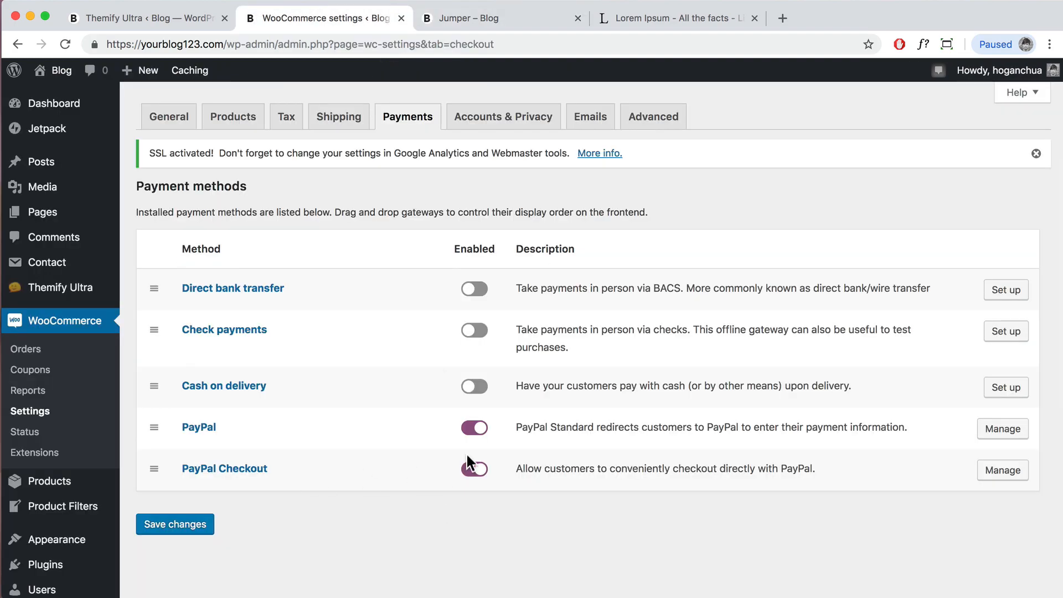
{"action": "left_click", "coordinate": [476, 469]}
{"action": "left_click", "coordinate": [184, 526]}
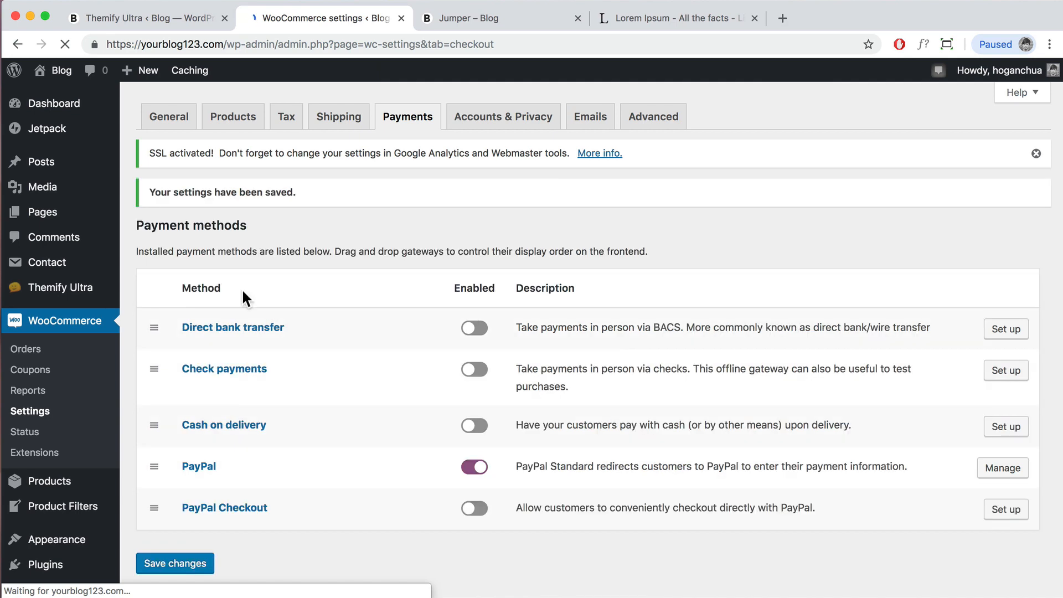
Step: Review the Accounts & Privacy settings, checking the privacy page options without changing them
{"action": "left_click", "coordinate": [503, 126]}
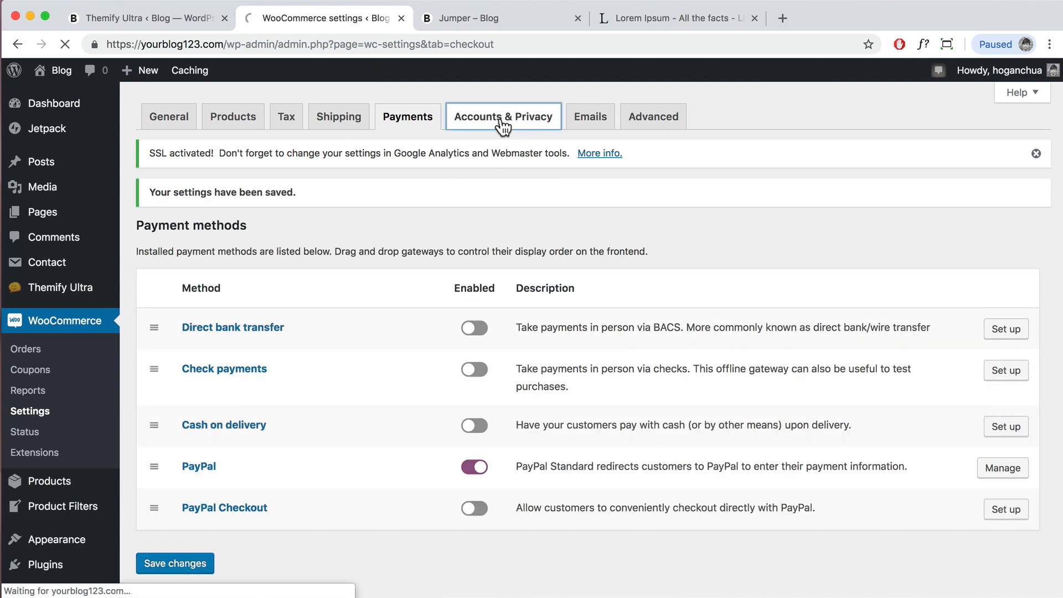
{"action": "scroll", "coordinate": [613, 214], "scroll_direction": "down", "scroll_amount": 5}
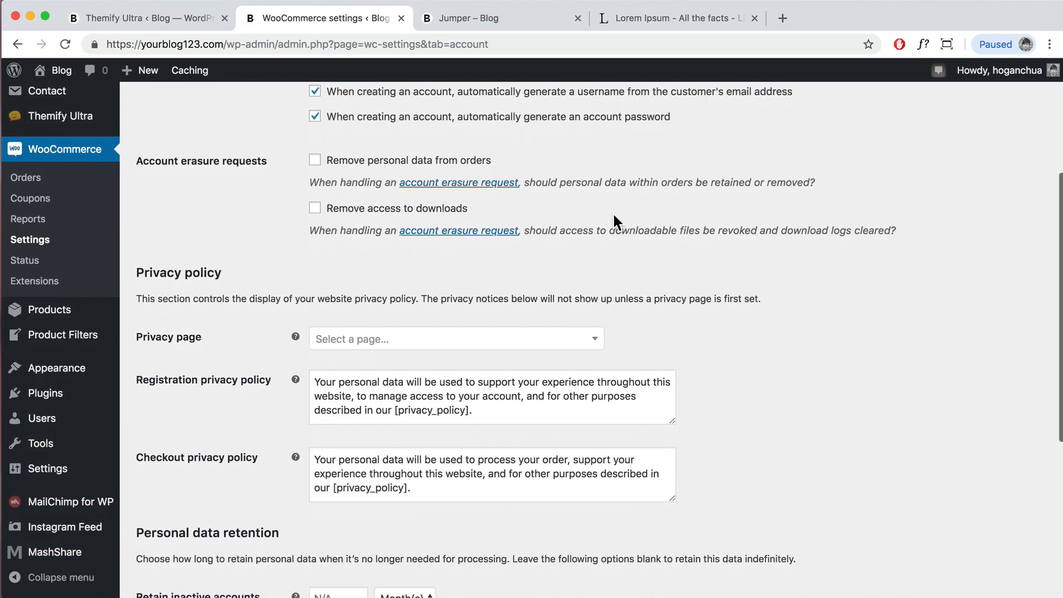
{"action": "scroll", "coordinate": [613, 213], "scroll_direction": "down", "scroll_amount": 3}
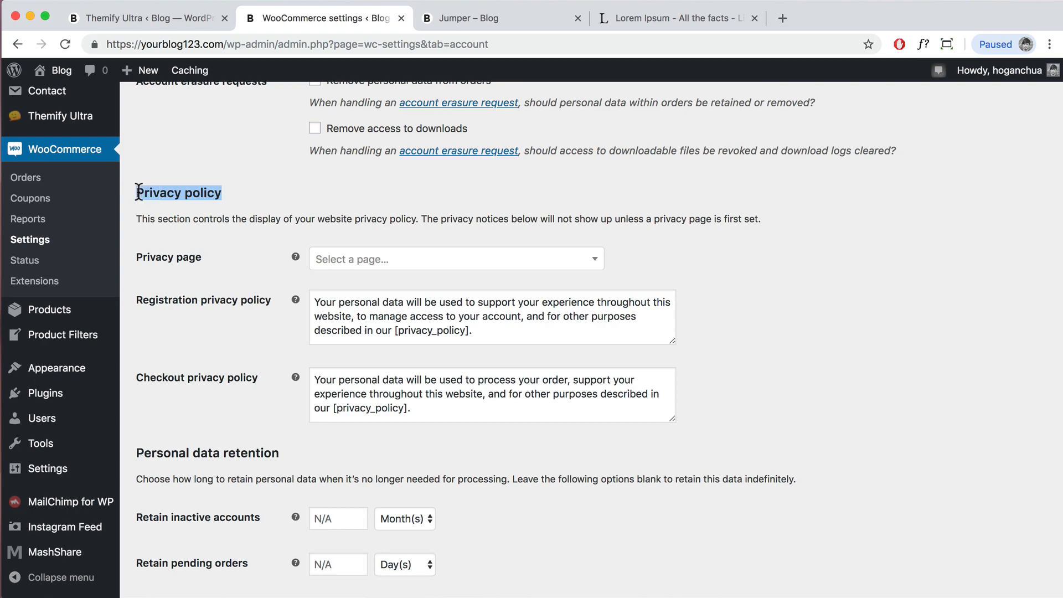
{"action": "scroll", "coordinate": [43, 174], "scroll_direction": "up", "scroll_amount": 10}
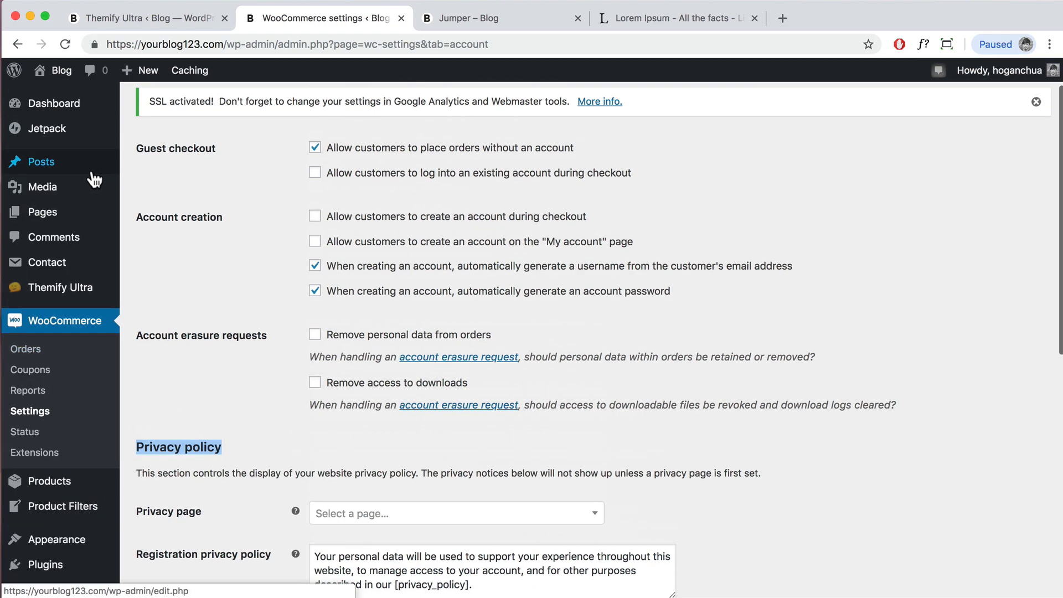
{"action": "mouse_move", "coordinate": [38, 219]}
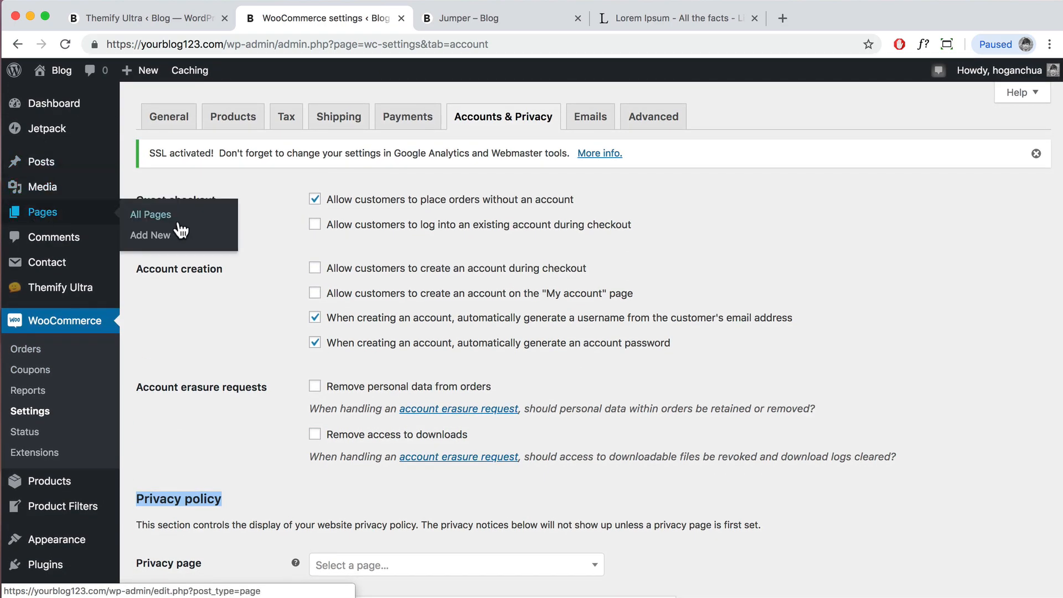
{"action": "scroll", "coordinate": [304, 244], "scroll_direction": "down", "scroll_amount": 6}
{"action": "left_click", "coordinate": [405, 245]}
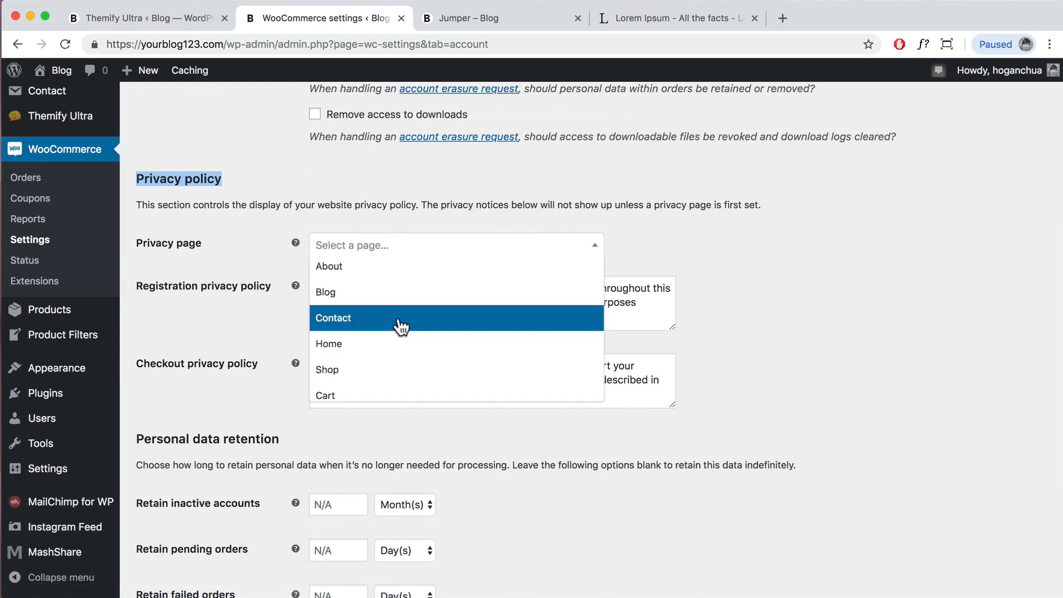
{"action": "scroll", "coordinate": [401, 327], "scroll_direction": "down", "scroll_amount": 2}
{"action": "left_click", "coordinate": [669, 240]}
{"action": "scroll", "coordinate": [658, 249], "scroll_direction": "down", "scroll_amount": 2}
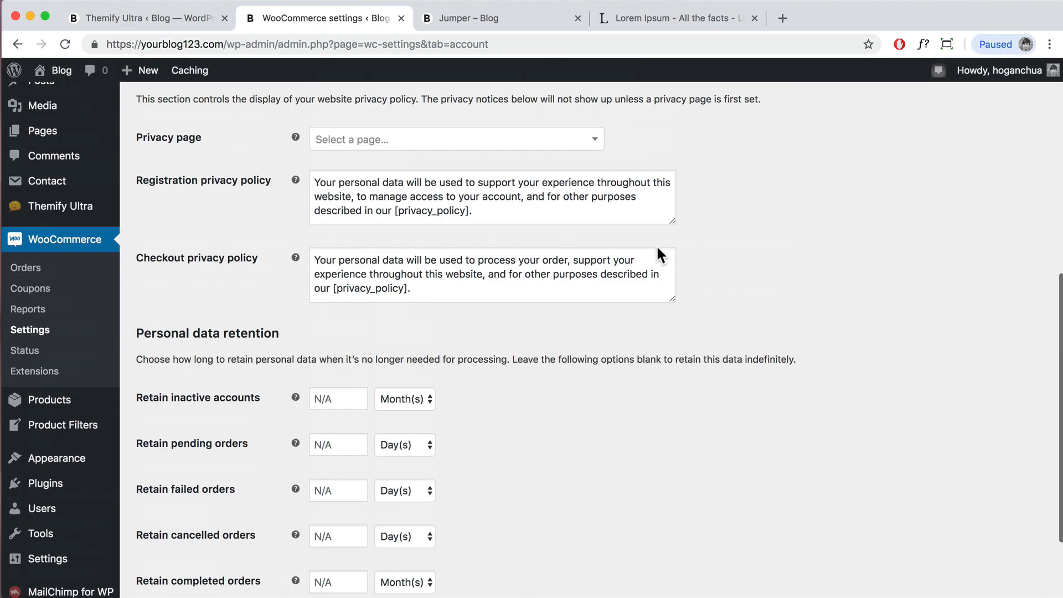
{"action": "scroll", "coordinate": [657, 245], "scroll_direction": "up", "scroll_amount": 8}
Step: Look through the Emails and Advanced settings
{"action": "left_click", "coordinate": [597, 122]}
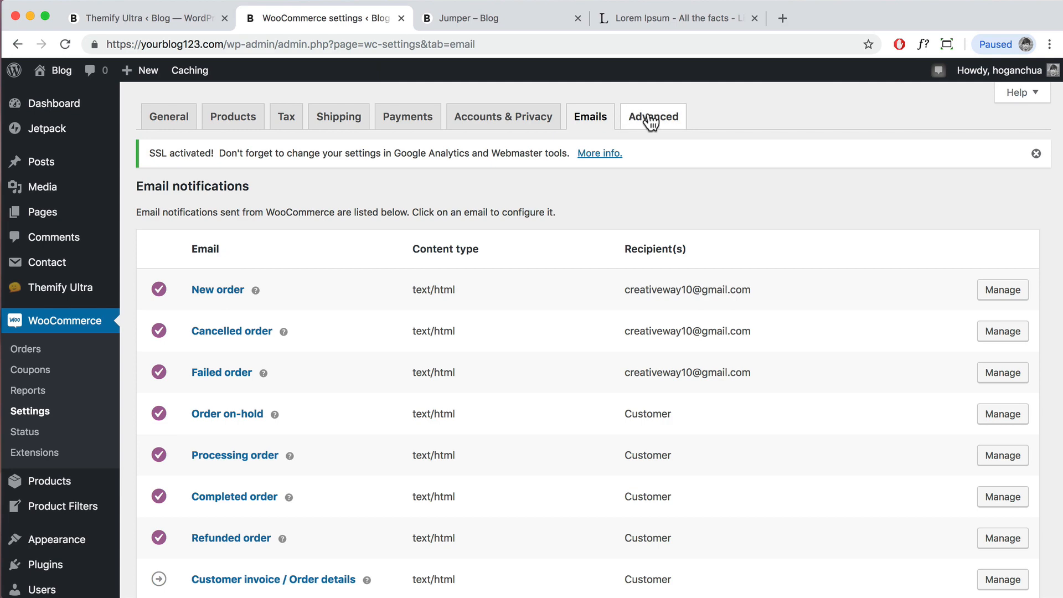
{"action": "left_click", "coordinate": [652, 120]}
{"action": "scroll", "coordinate": [712, 359], "scroll_direction": "down", "scroll_amount": 8}
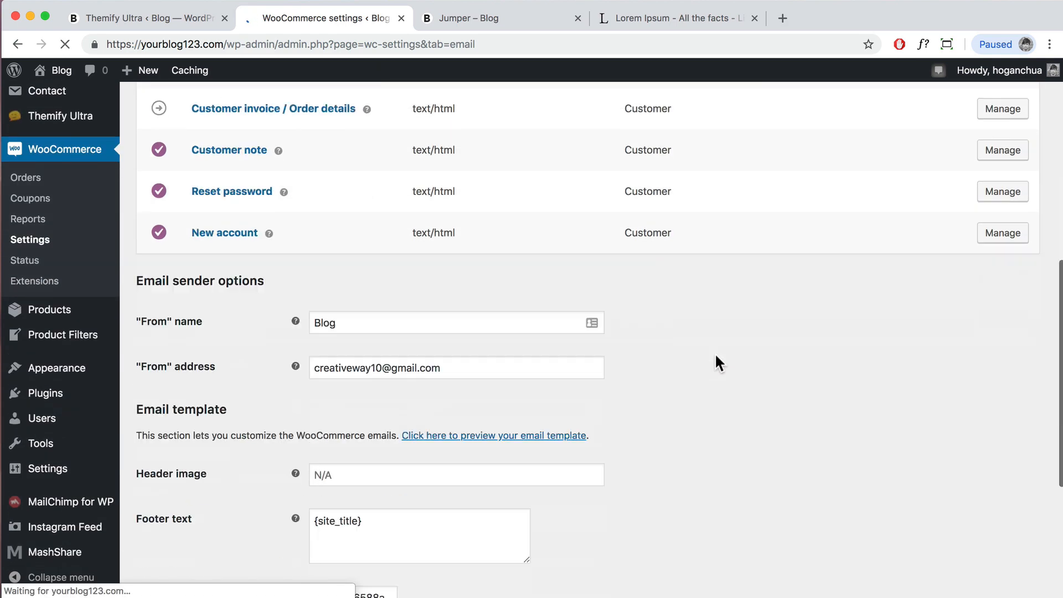
{"action": "scroll", "coordinate": [716, 356], "scroll_direction": "up", "scroll_amount": 10}
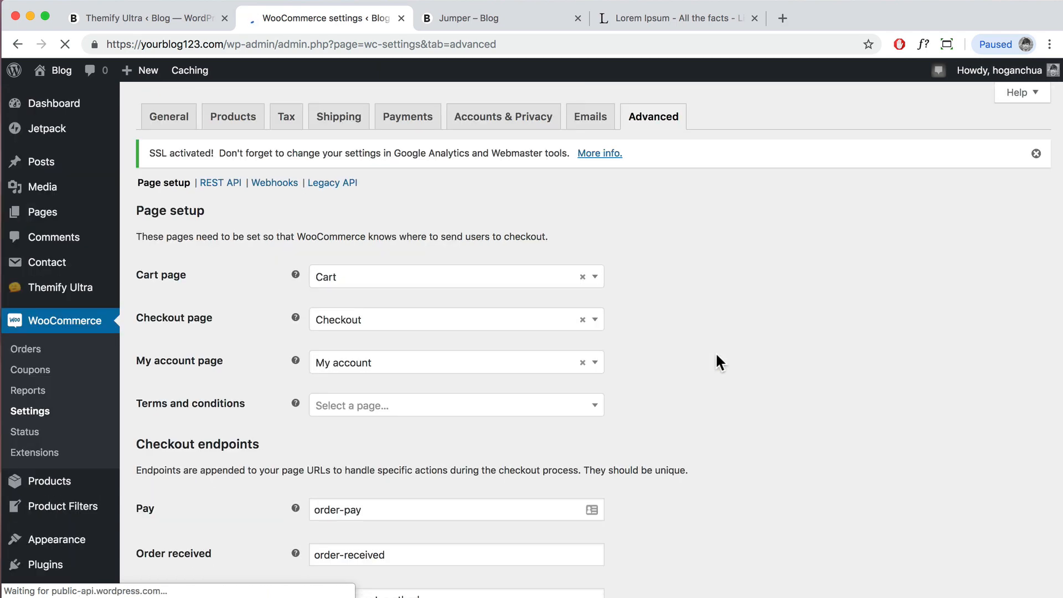
{"action": "scroll", "coordinate": [715, 363], "scroll_direction": "down", "scroll_amount": 2}
{"action": "scroll", "coordinate": [716, 355], "scroll_direction": "down", "scroll_amount": 10}
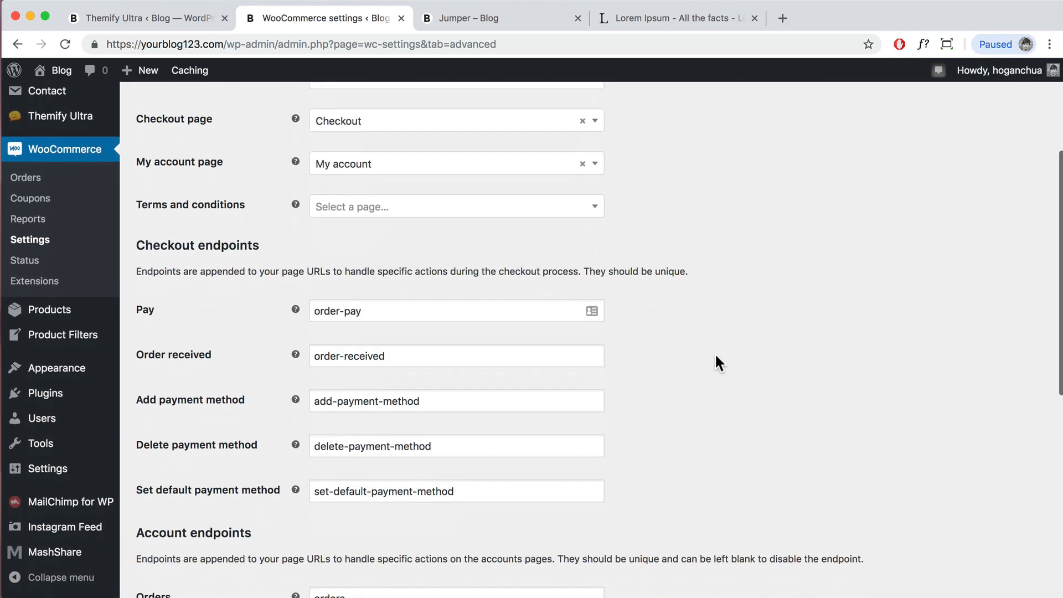
{"action": "scroll", "coordinate": [716, 354], "scroll_direction": "up", "scroll_amount": 12}
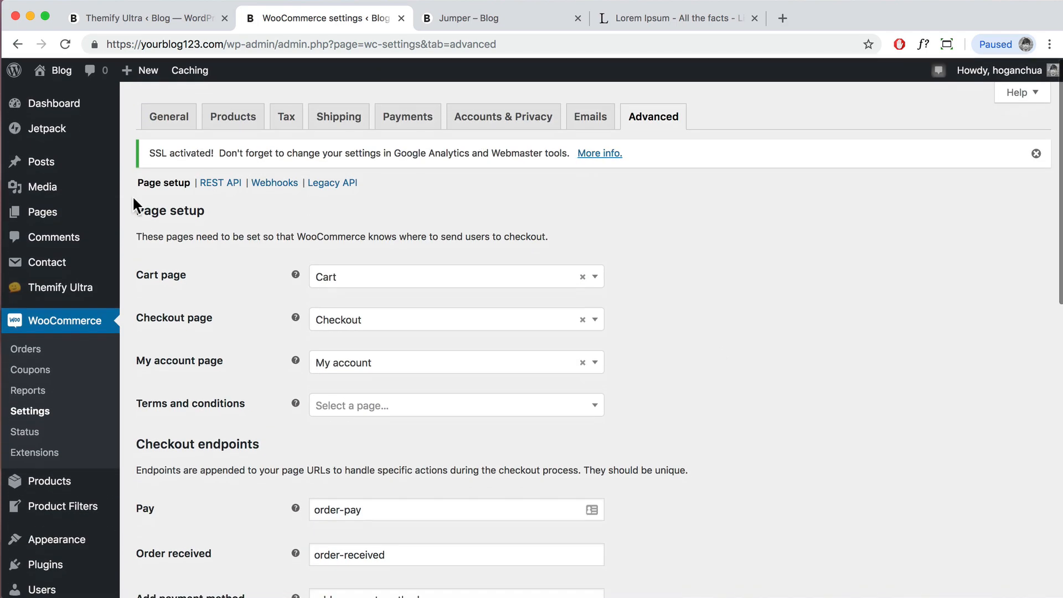
Step: Visit the live site and open its Shop page
{"action": "mouse_move", "coordinate": [44, 71]}
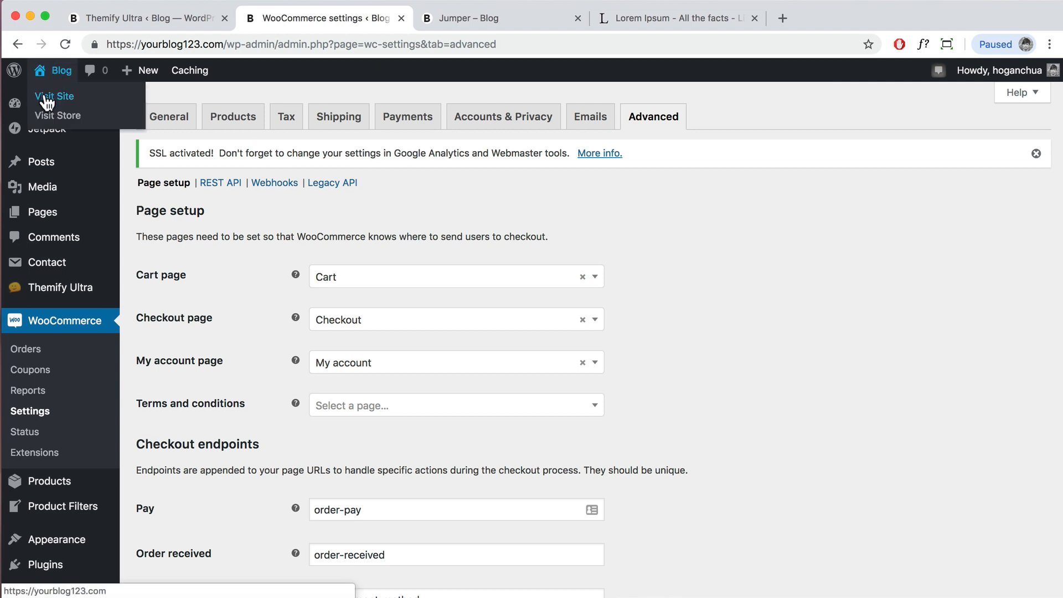
{"action": "left_click", "coordinate": [47, 99]}
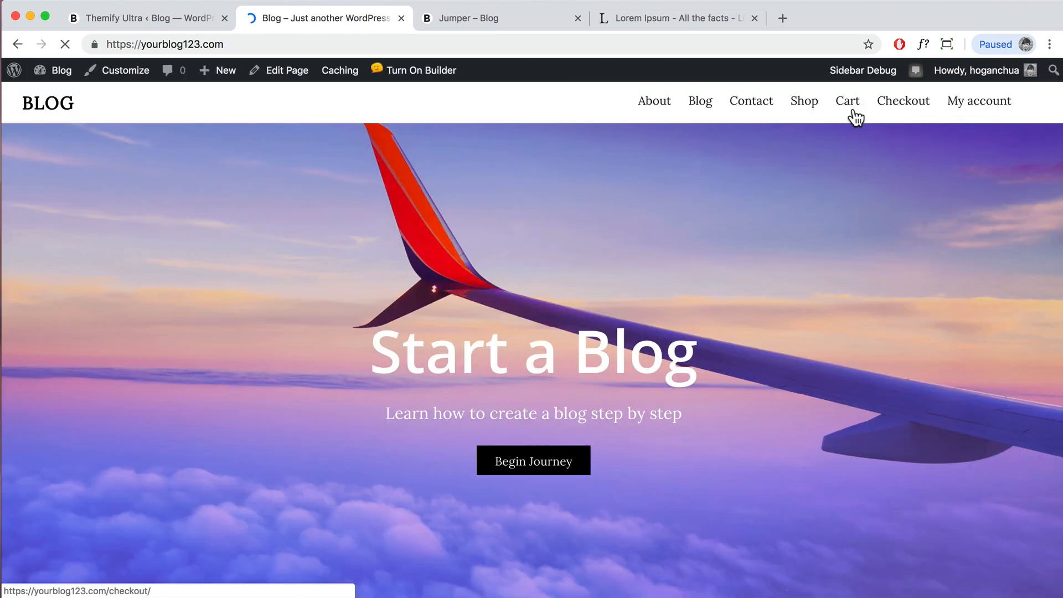
{"action": "left_click", "coordinate": [810, 115]}
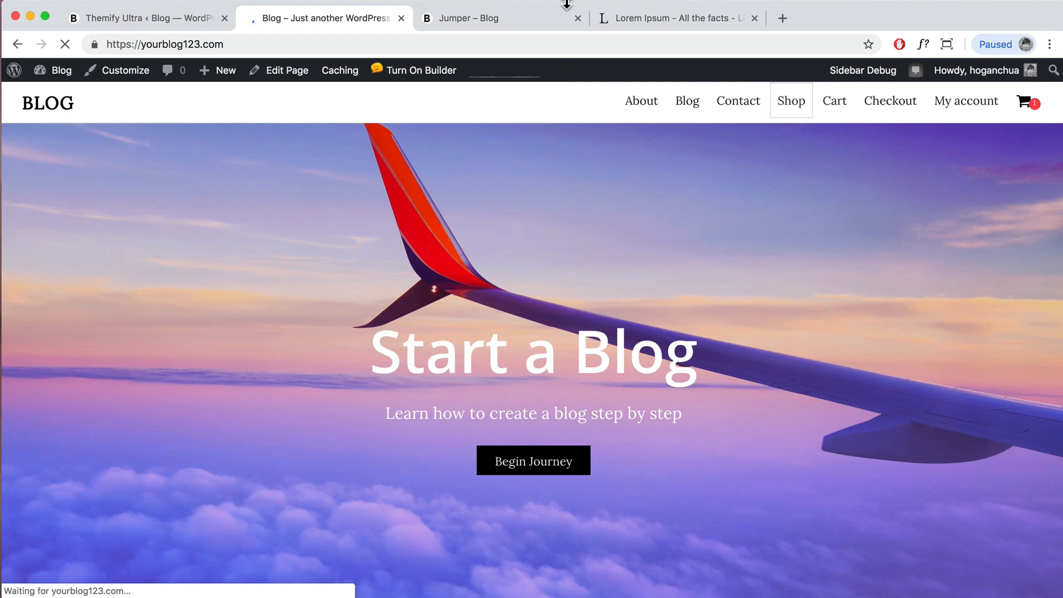
Step: Adjust the Shop item's settings in the Top Nav menu and save the menu
{"action": "left_click", "coordinate": [577, 17]}
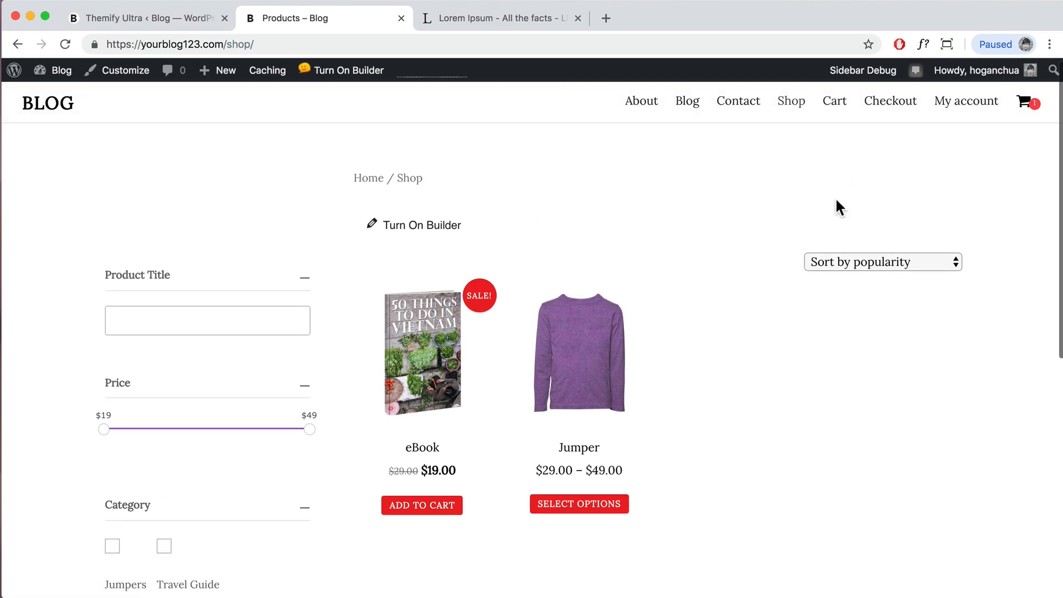
{"action": "scroll", "coordinate": [833, 207], "scroll_direction": "down", "scroll_amount": 6}
{"action": "scroll", "coordinate": [833, 208], "scroll_direction": "up", "scroll_amount": 6}
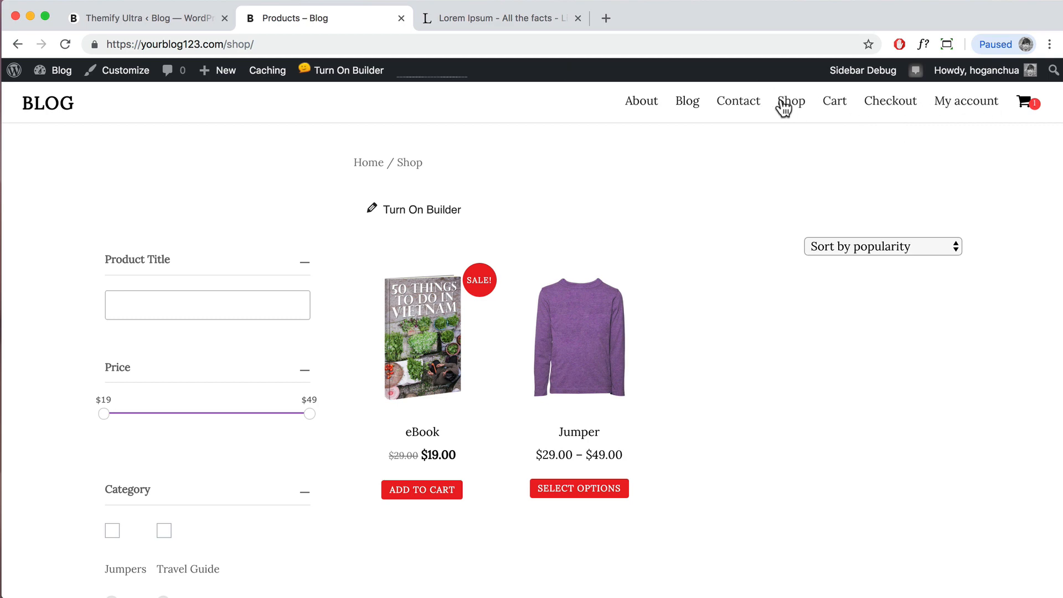
{"action": "mouse_move", "coordinate": [55, 70]}
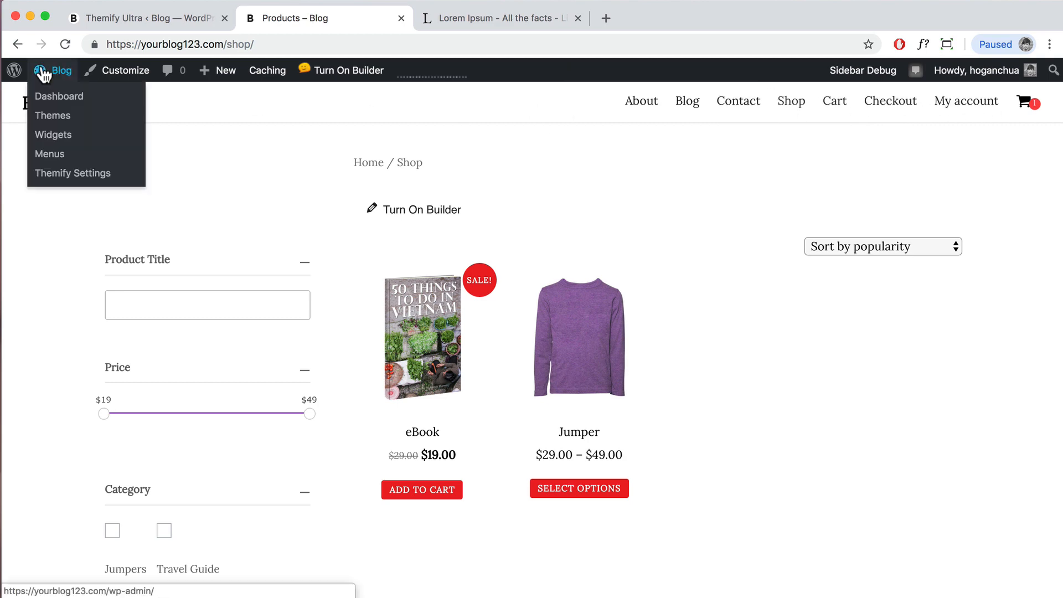
{"action": "left_click", "coordinate": [49, 155]}
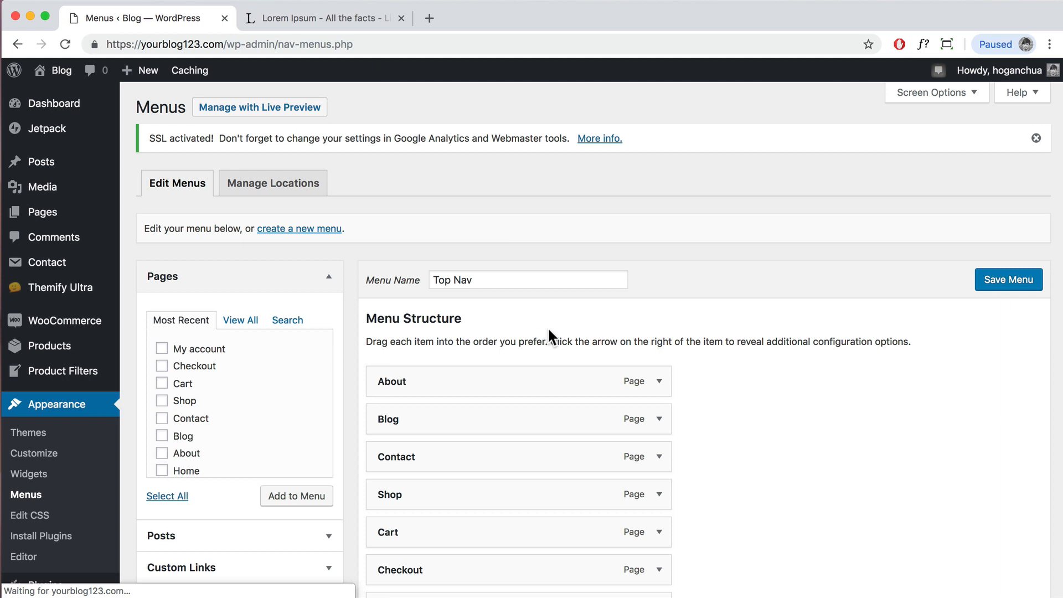
{"action": "scroll", "coordinate": [548, 326], "scroll_direction": "down", "scroll_amount": 5}
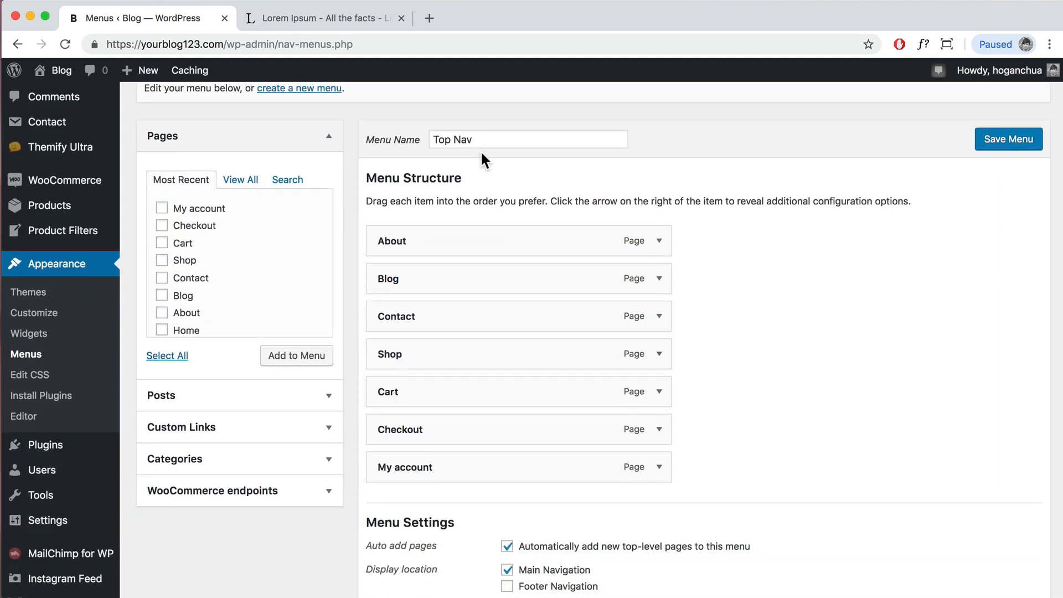
{"action": "left_click", "coordinate": [660, 356]}
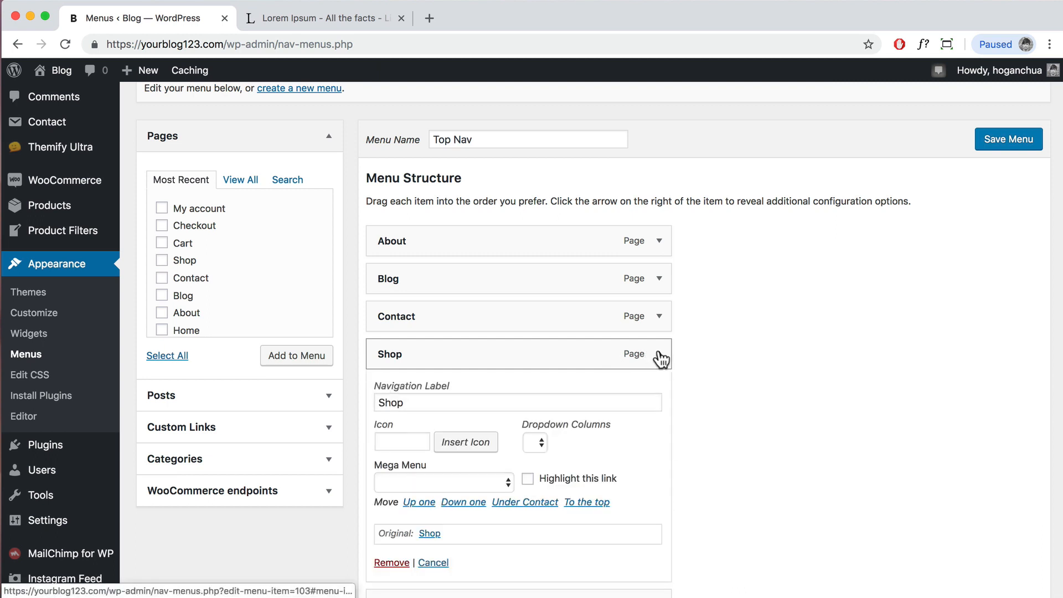
{"action": "scroll", "coordinate": [615, 372], "scroll_direction": "down", "scroll_amount": 3}
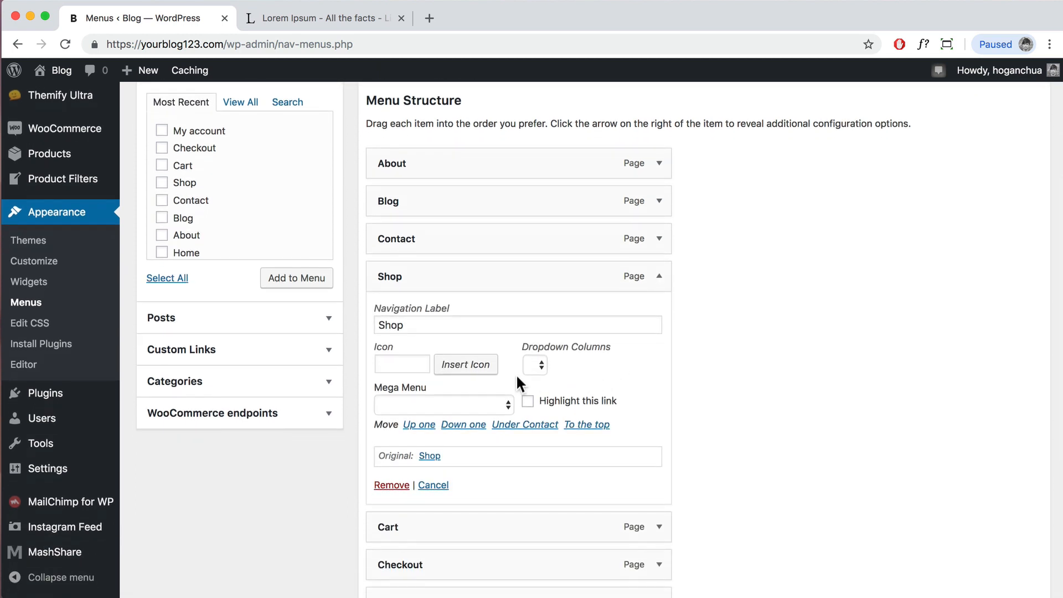
{"action": "left_click_drag", "start_coordinate": [414, 326], "coordinate": [367, 323]}
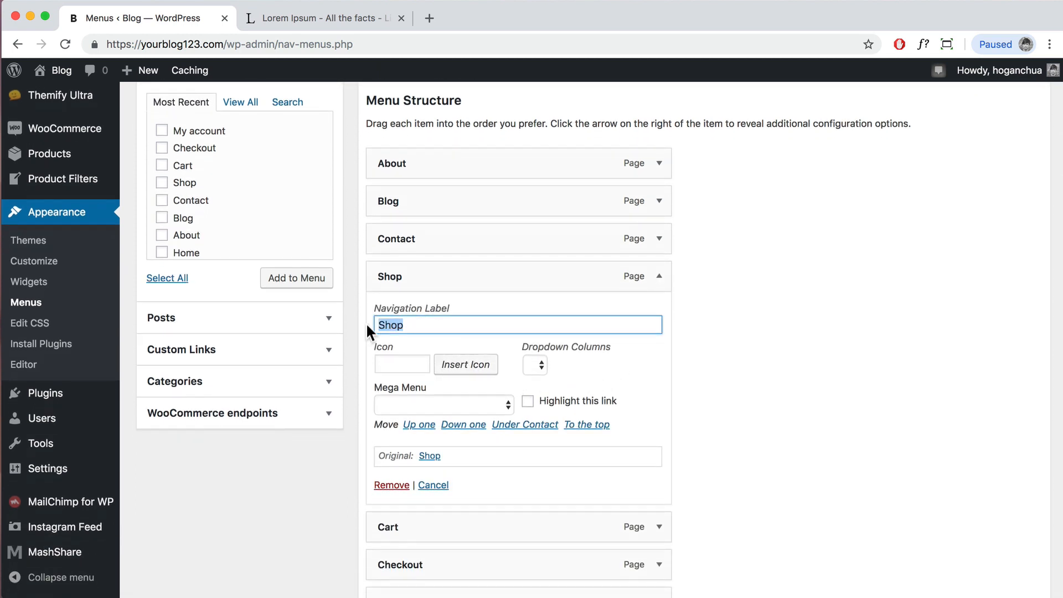
{"action": "left_click", "coordinate": [528, 403]}
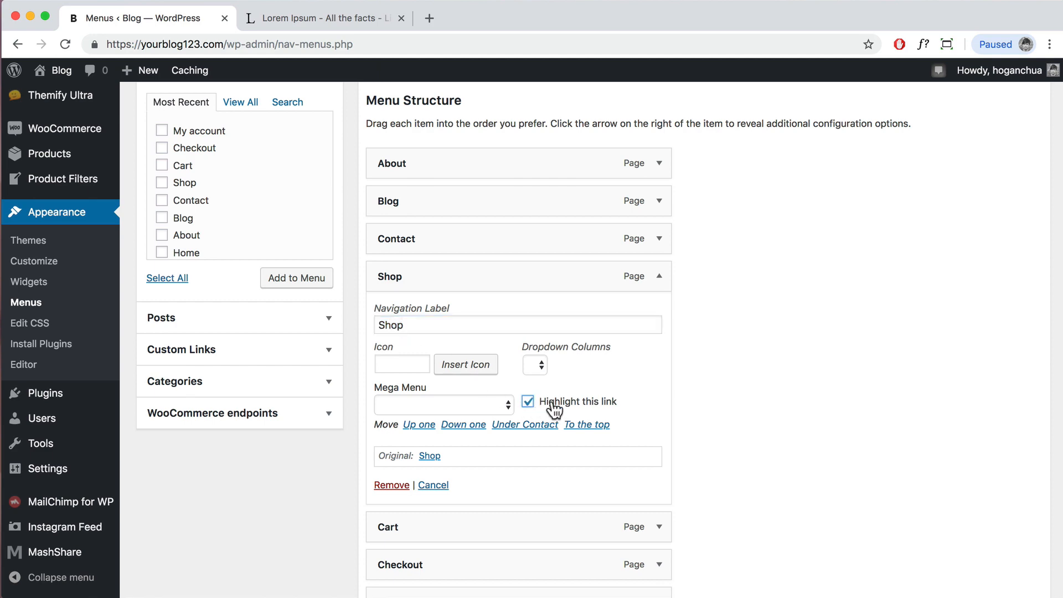
{"action": "scroll", "coordinate": [714, 368], "scroll_direction": "up", "scroll_amount": 6}
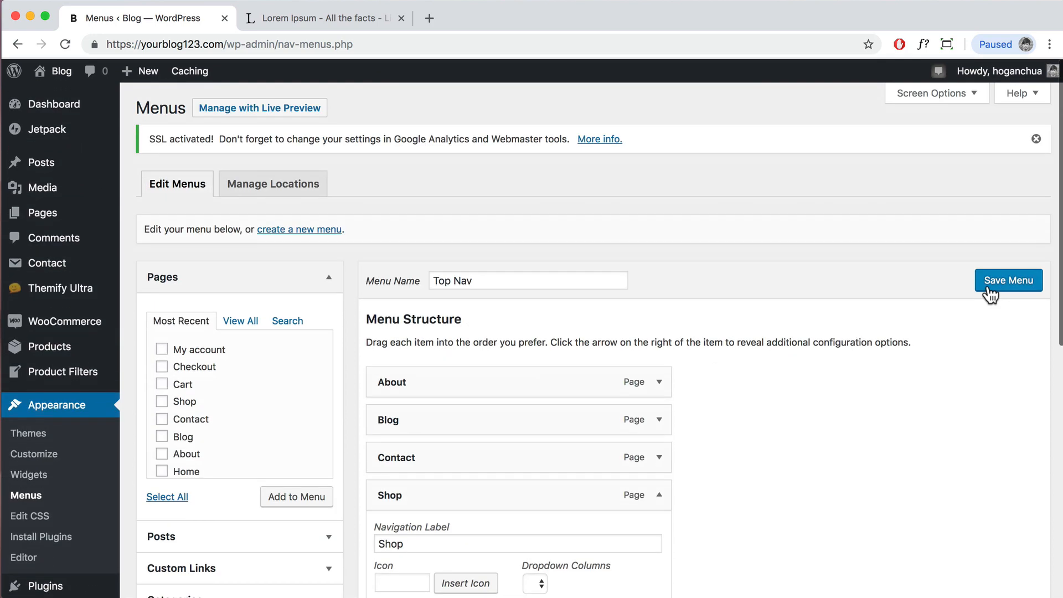
{"action": "left_click", "coordinate": [996, 287]}
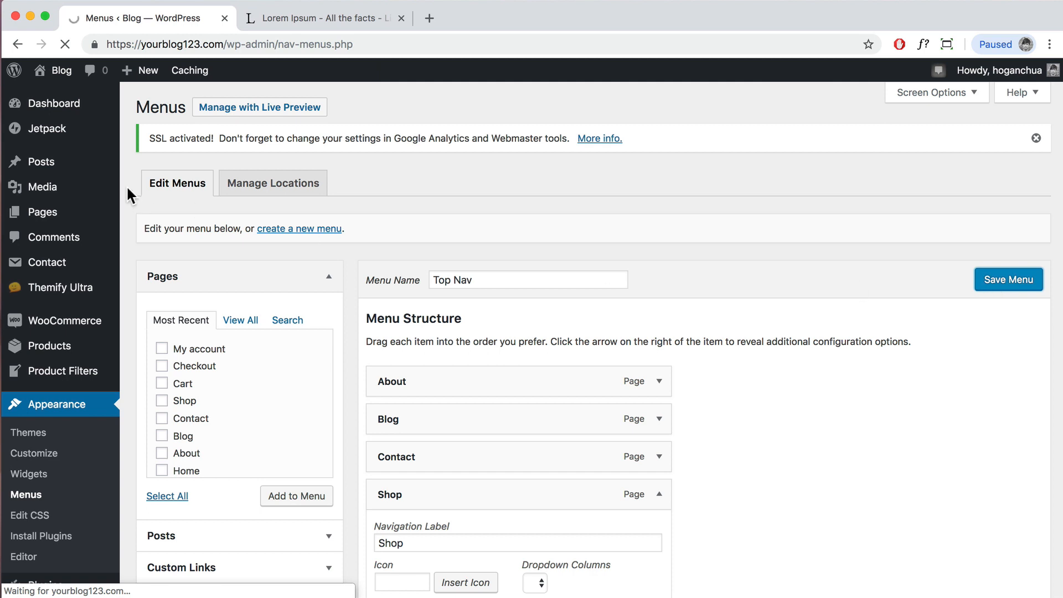
Step: Check the menu on the live site, then return to the menus editor
{"action": "mouse_move", "coordinate": [48, 78]}
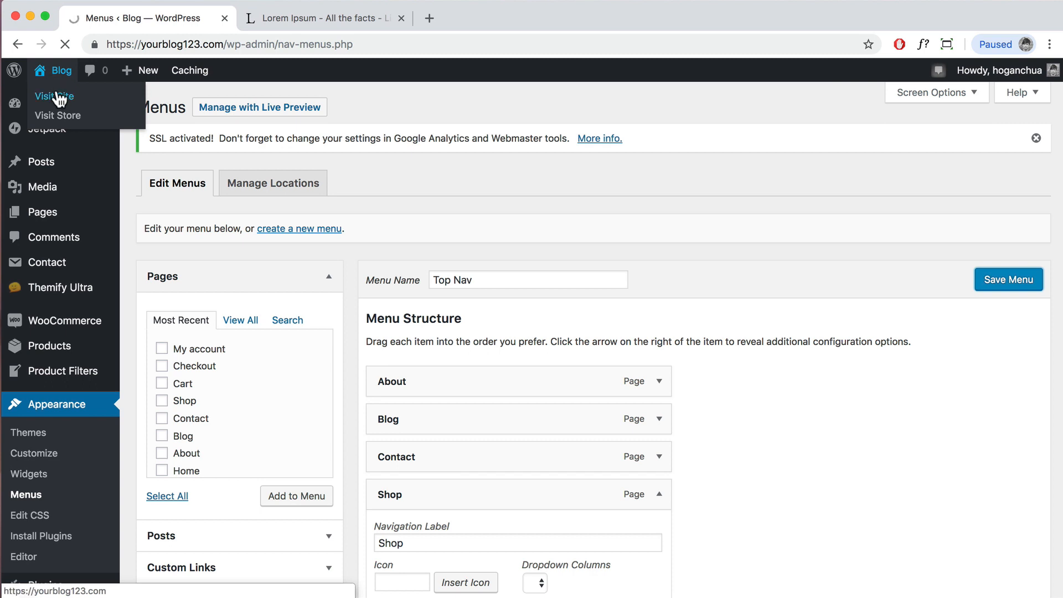
{"action": "left_click", "coordinate": [59, 99]}
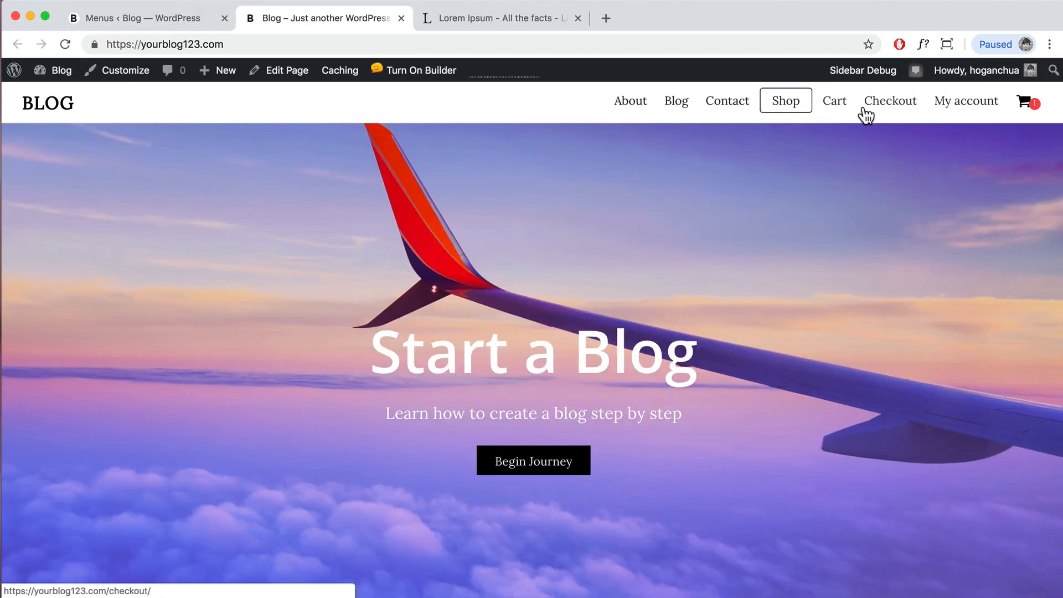
{"action": "left_click", "coordinate": [176, 21]}
{"action": "scroll", "coordinate": [657, 363], "scroll_direction": "down", "scroll_amount": 5}
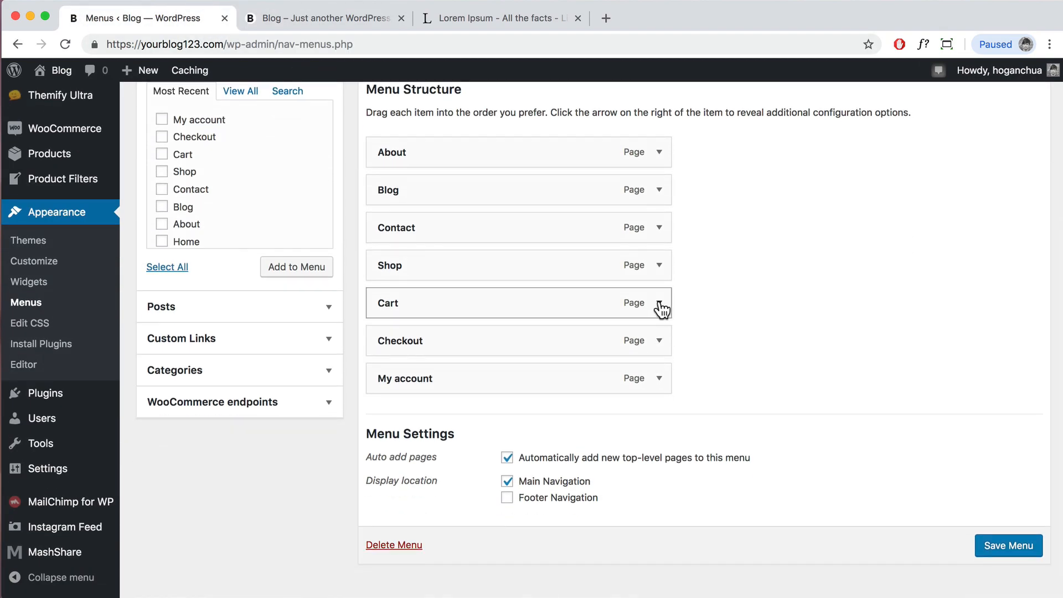
Step: Remove Cart, Checkout and My account from the Top Nav menu and save it
{"action": "left_click", "coordinate": [659, 303]}
{"action": "scroll", "coordinate": [475, 406], "scroll_direction": "down", "scroll_amount": 2}
{"action": "left_click", "coordinate": [397, 416]}
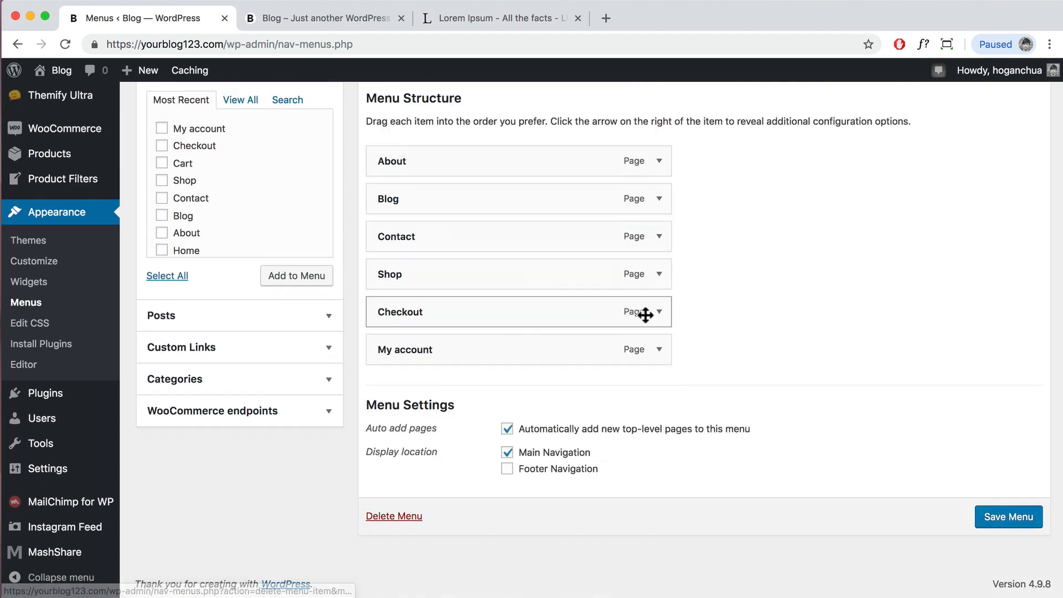
{"action": "left_click", "coordinate": [659, 350]}
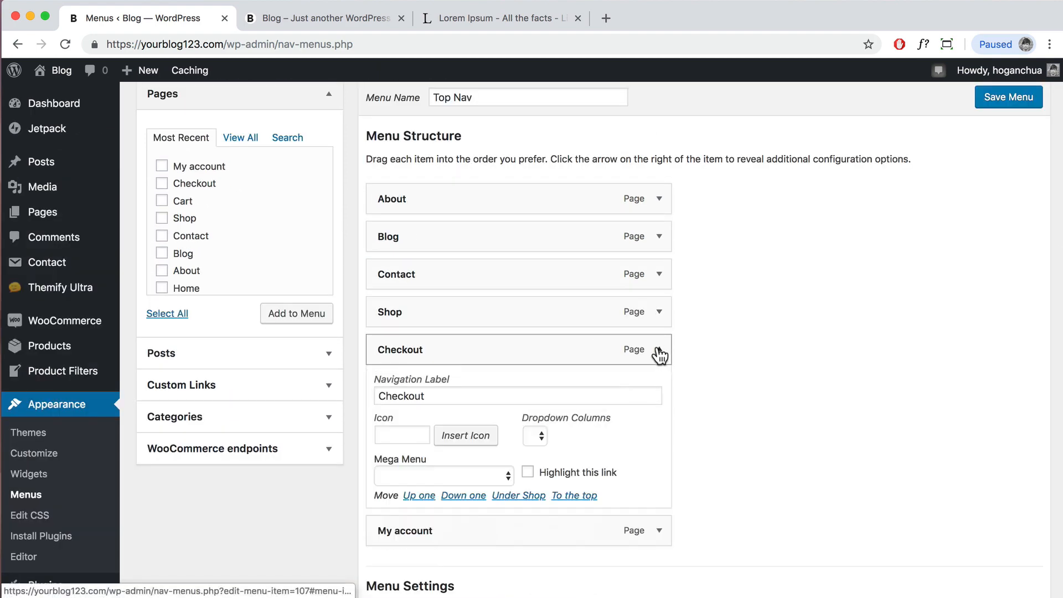
{"action": "left_click", "coordinate": [392, 558]}
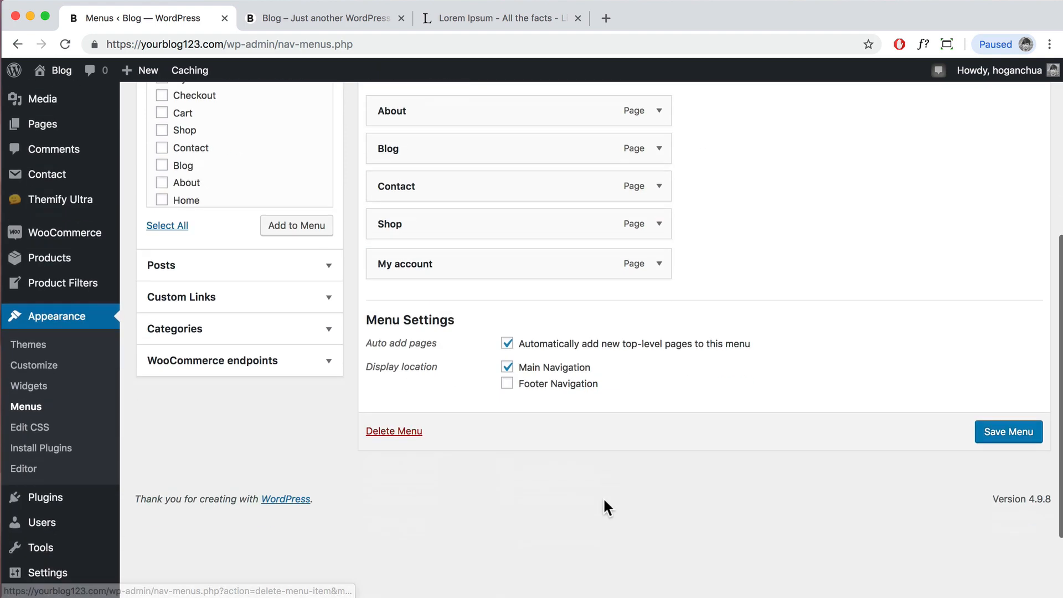
{"action": "left_click", "coordinate": [659, 262]}
{"action": "left_click", "coordinate": [388, 470]}
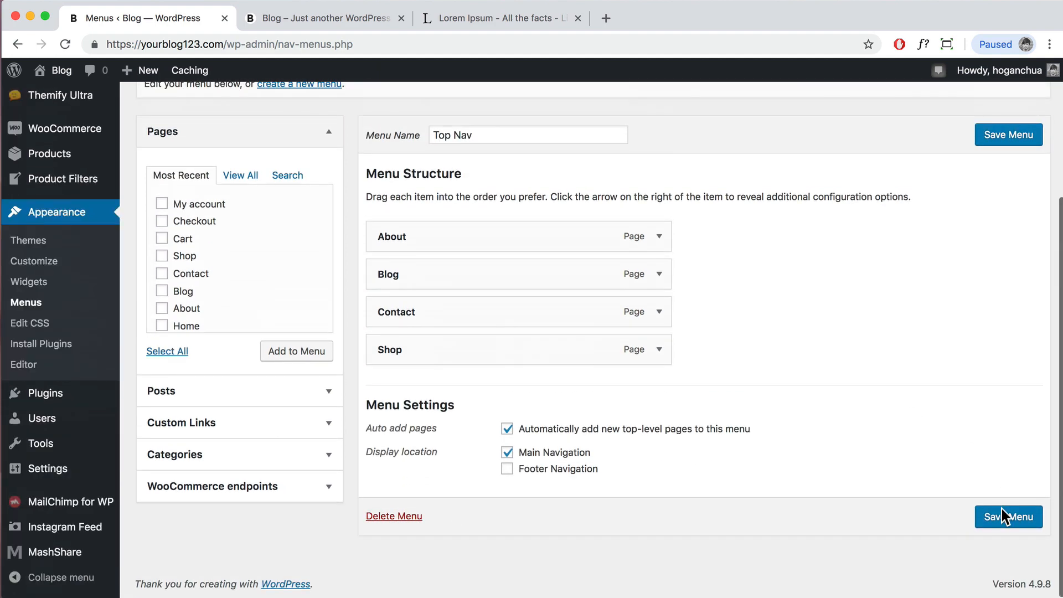
{"action": "left_click", "coordinate": [1006, 519]}
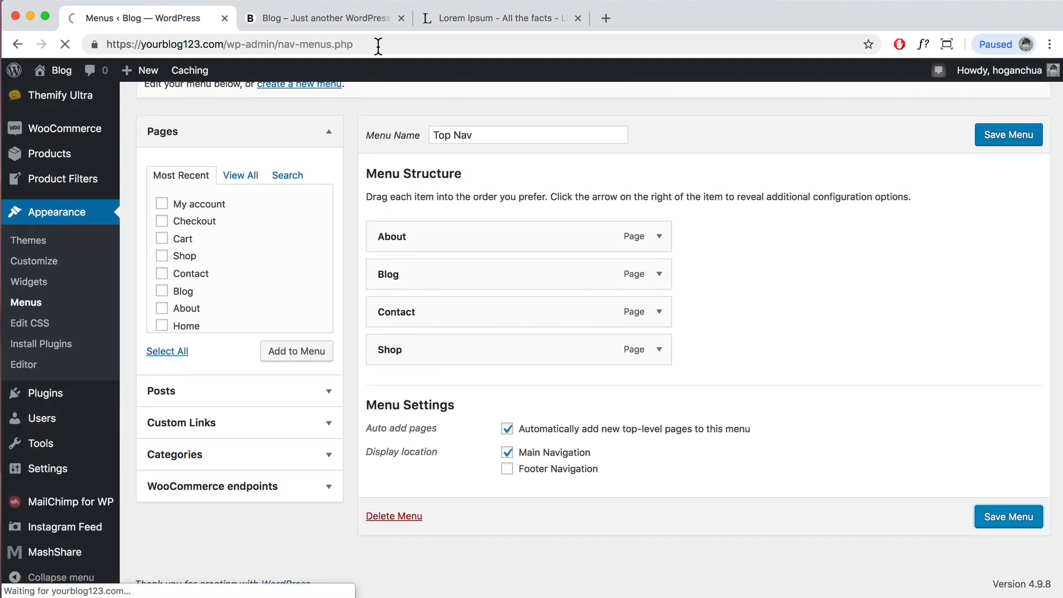
{"action": "left_click", "coordinate": [298, 19]}
Step: Reload the front page to confirm the shortened menu, then launch Themify Builder on the homepage
{"action": "left_click", "coordinate": [65, 44]}
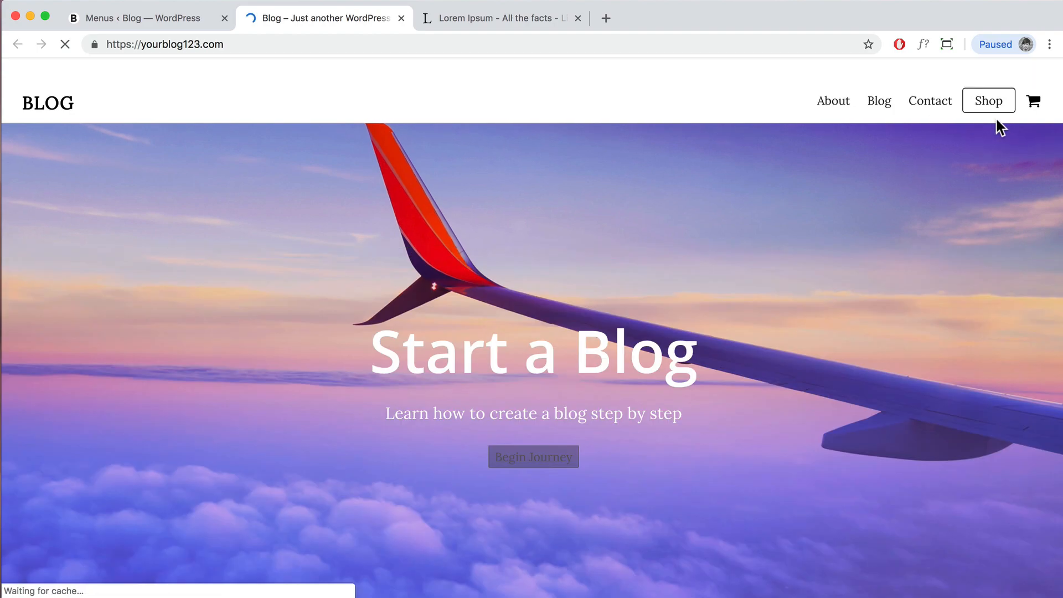
{"action": "scroll", "coordinate": [865, 285], "scroll_direction": "down", "scroll_amount": 15}
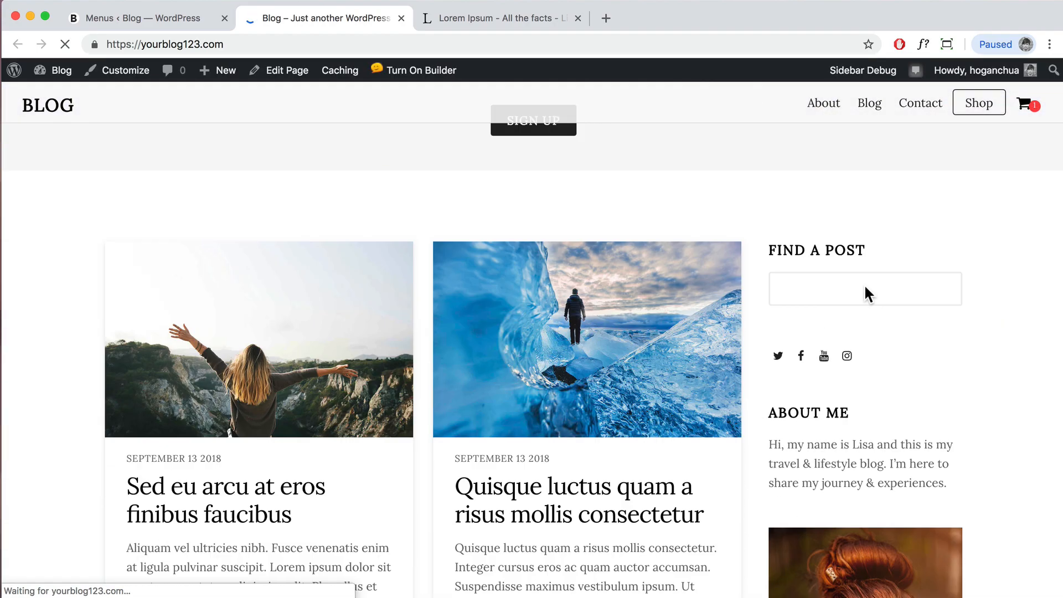
{"action": "scroll", "coordinate": [866, 286], "scroll_direction": "down", "scroll_amount": 4}
{"action": "scroll", "coordinate": [143, 278], "scroll_direction": "up", "scroll_amount": 4}
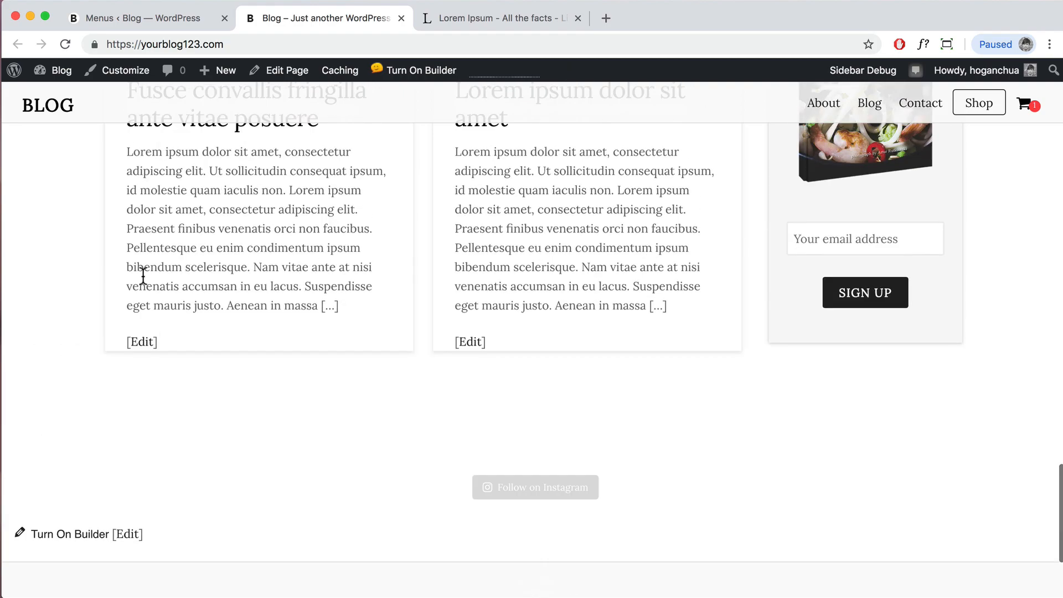
{"action": "scroll", "coordinate": [327, 244], "scroll_direction": "down", "scroll_amount": 10}
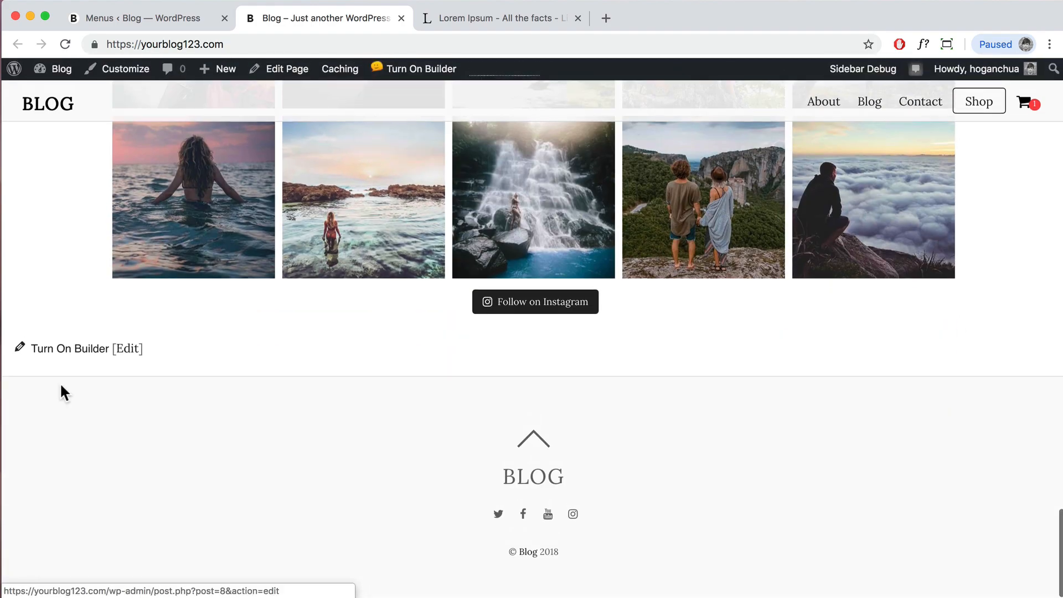
{"action": "left_click", "coordinate": [58, 354]}
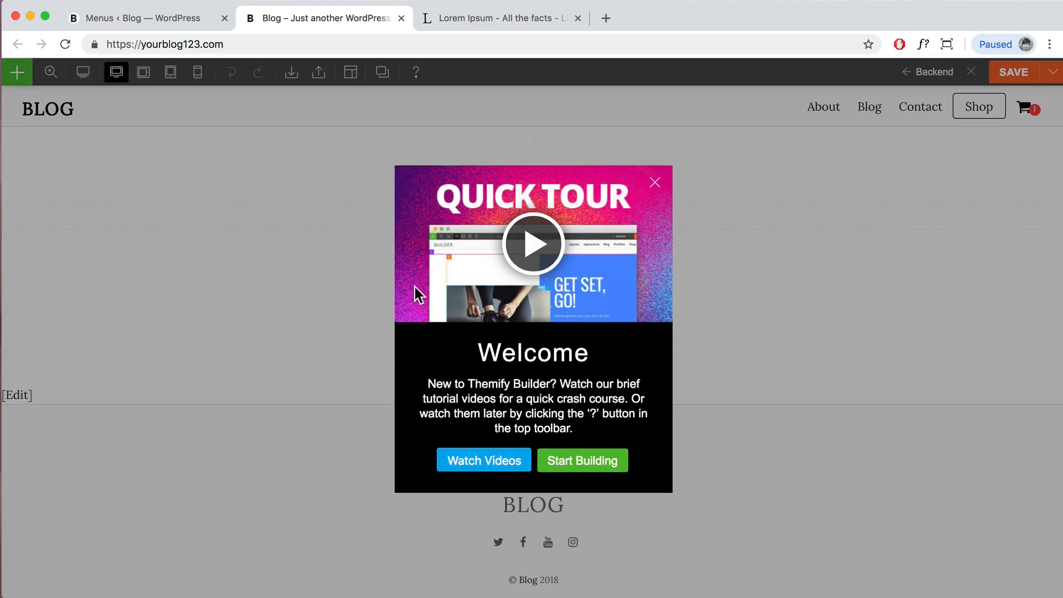
Step: Dismiss the builder's welcome tour and drag a WooCommerce products module onto the homepage
{"action": "left_click", "coordinate": [653, 181]}
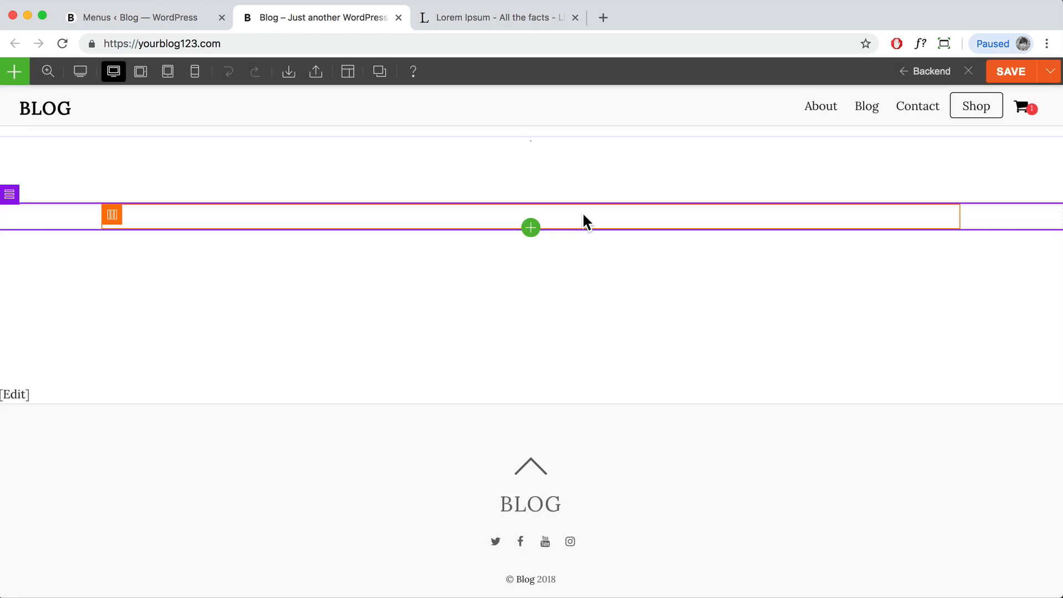
{"action": "left_click", "coordinate": [14, 72]}
{"action": "scroll", "coordinate": [65, 327], "scroll_direction": "down", "scroll_amount": 5}
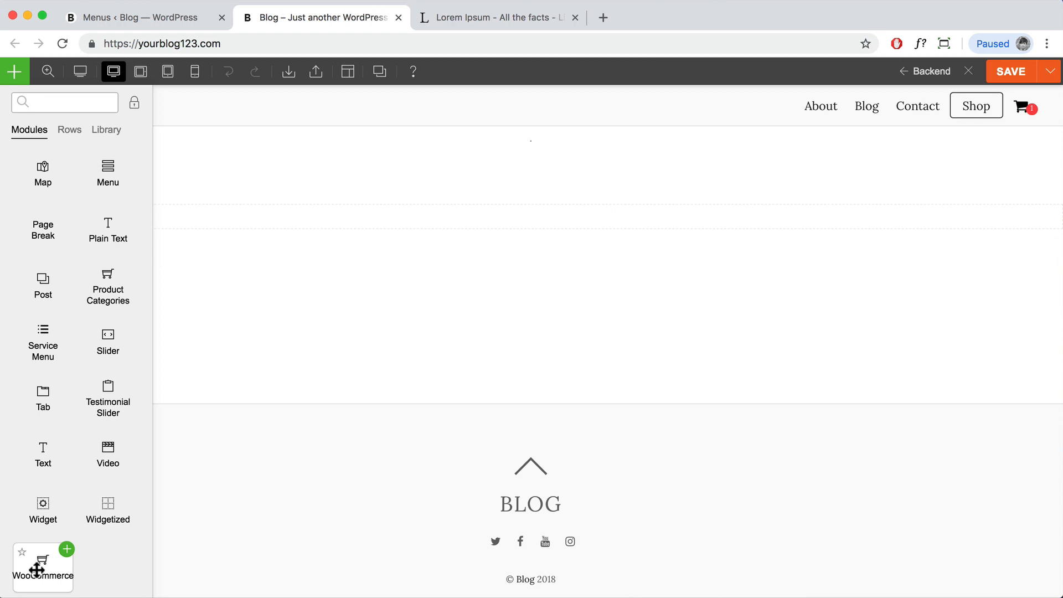
{"action": "left_click_drag", "start_coordinate": [237, 441], "coordinate": [494, 220]}
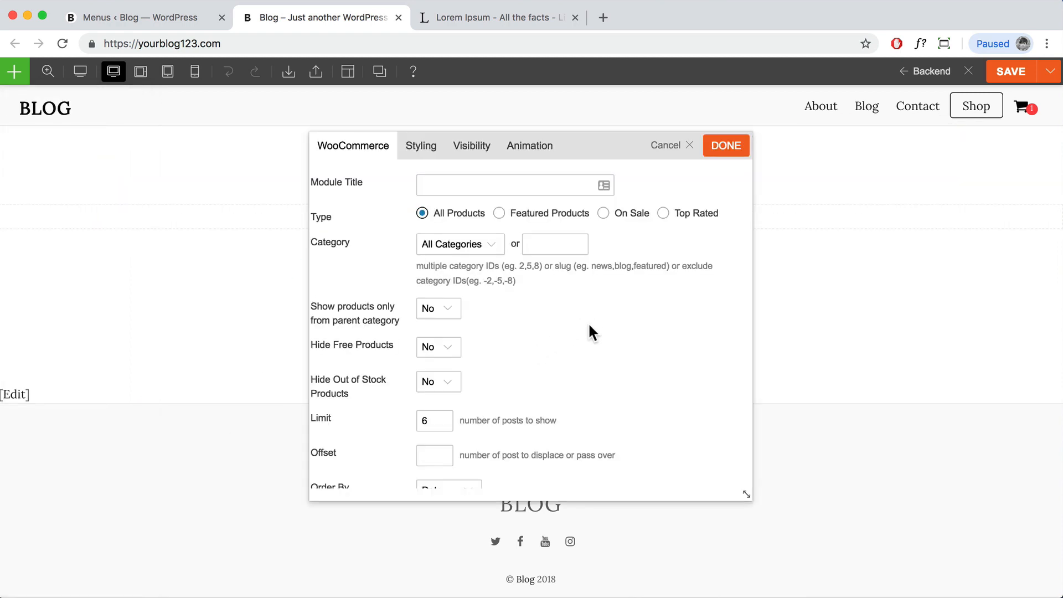
{"action": "scroll", "coordinate": [847, 288], "scroll_direction": "up", "scroll_amount": 2}
{"action": "scroll", "coordinate": [207, 335], "scroll_direction": "down", "scroll_amount": 6}
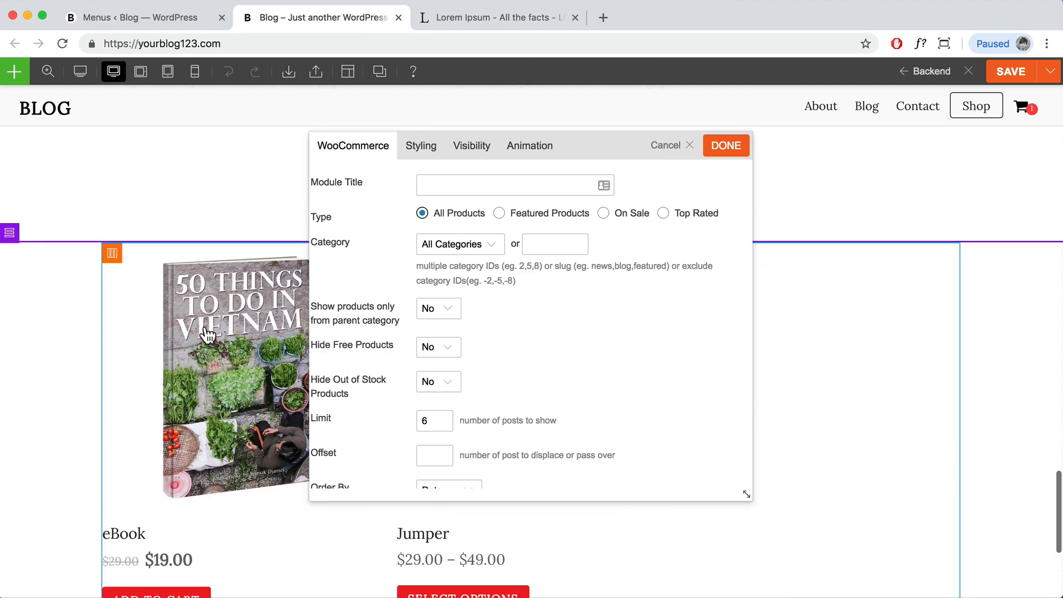
{"action": "scroll", "coordinate": [205, 330], "scroll_direction": "up", "scroll_amount": 3}
Step: Keep All Categories, limit the products module to 2 items, and apply the settings
{"action": "left_click_drag", "start_coordinate": [594, 146], "coordinate": [804, 163]}
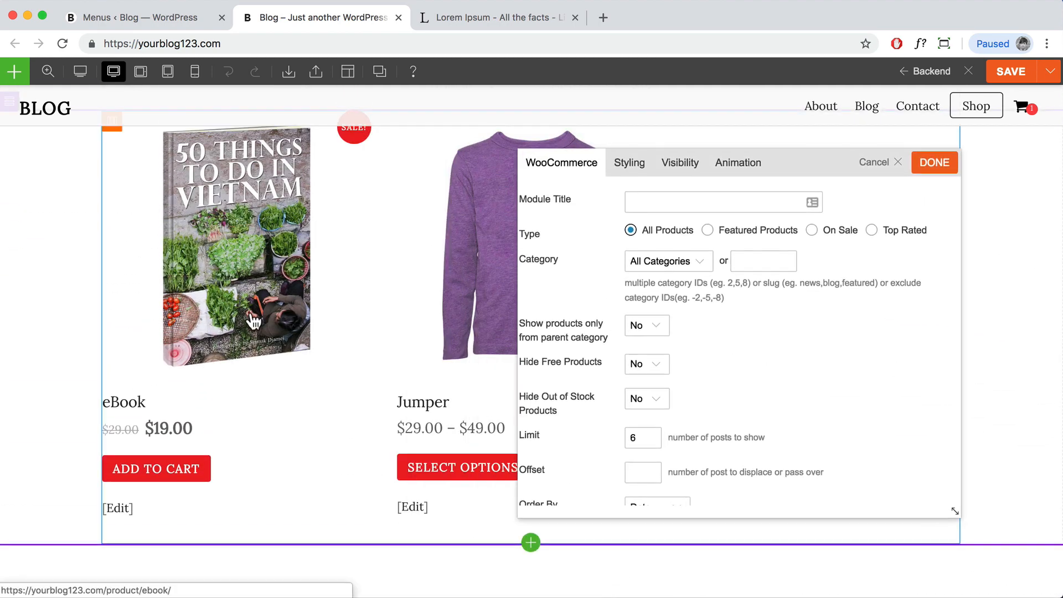
{"action": "scroll", "coordinate": [254, 315], "scroll_direction": "up", "scroll_amount": 3}
{"action": "scroll", "coordinate": [254, 320], "scroll_direction": "down", "scroll_amount": 3}
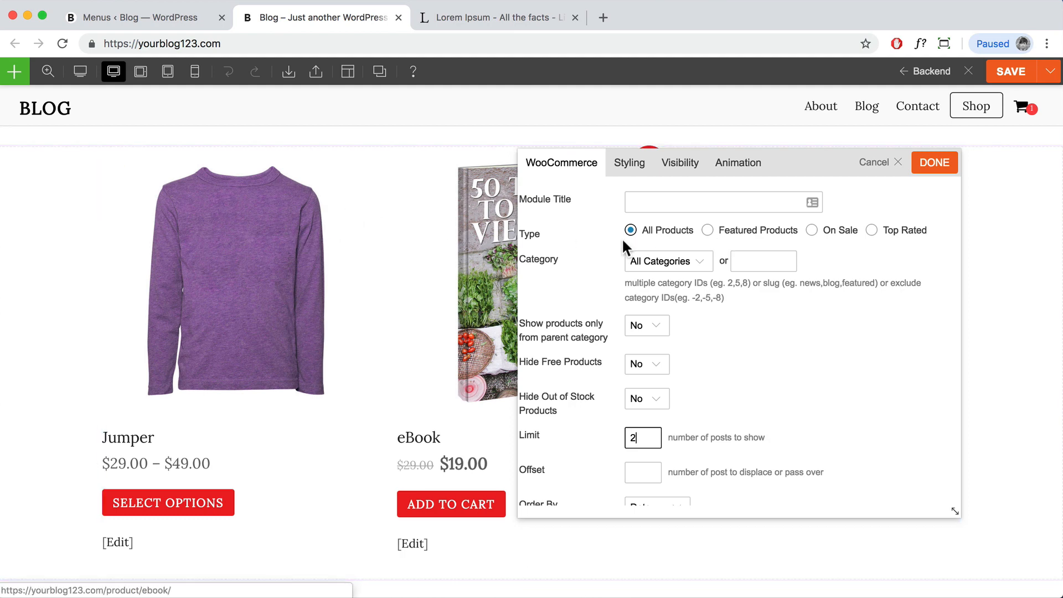
{"action": "left_click", "coordinate": [705, 266]}
{"action": "left_click", "coordinate": [767, 266]}
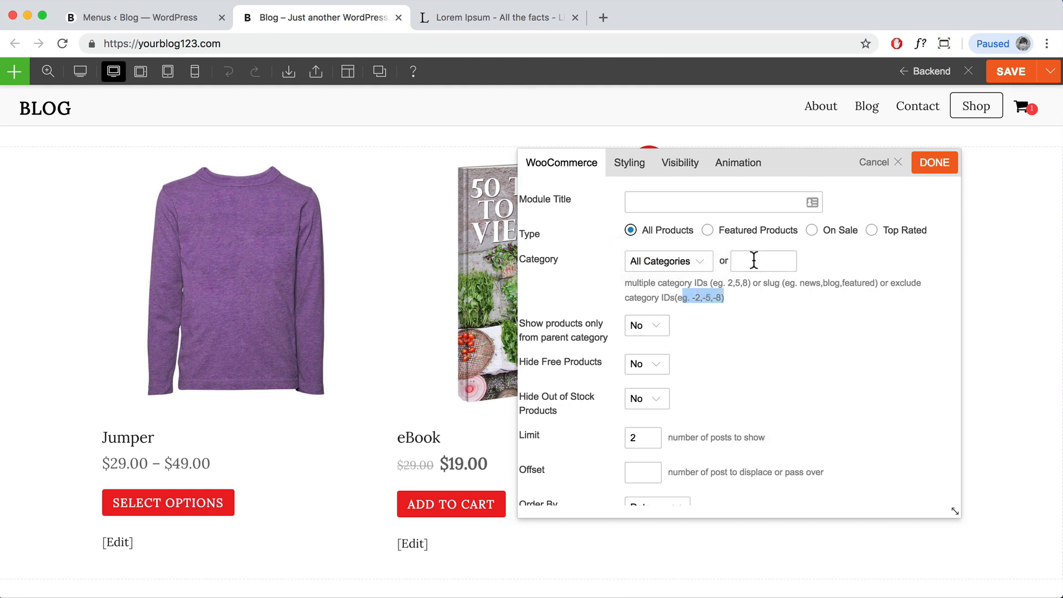
{"action": "left_click", "coordinate": [683, 260]}
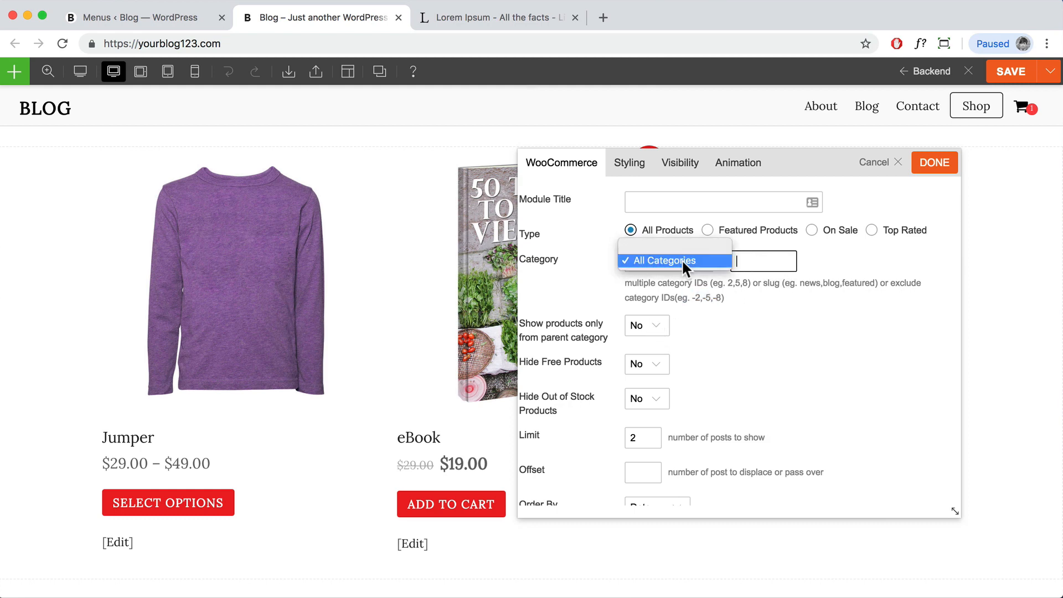
{"action": "left_click", "coordinate": [713, 261]}
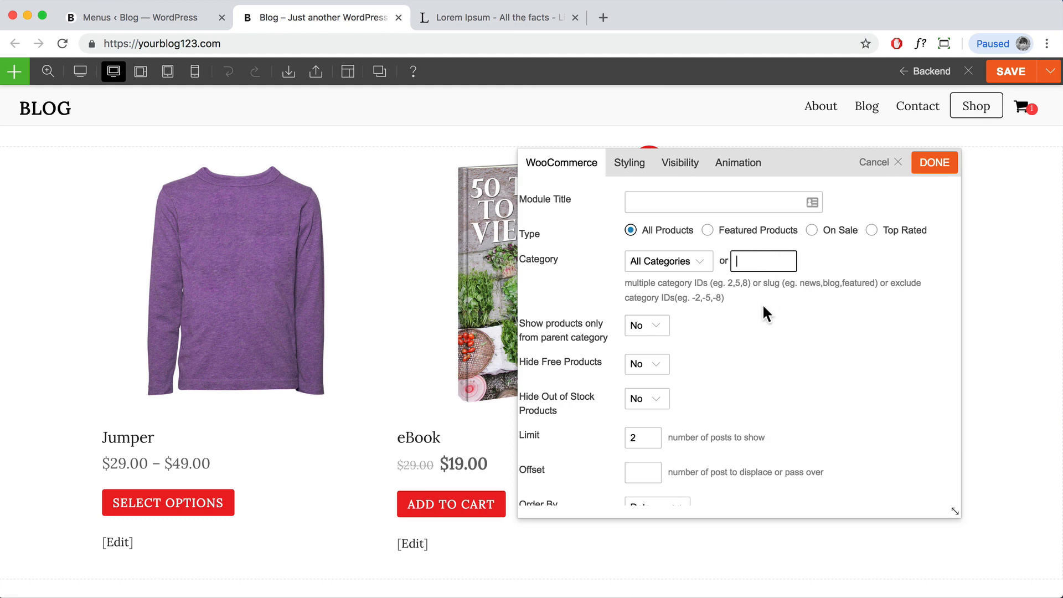
{"action": "scroll", "coordinate": [764, 330], "scroll_direction": "down", "scroll_amount": 6}
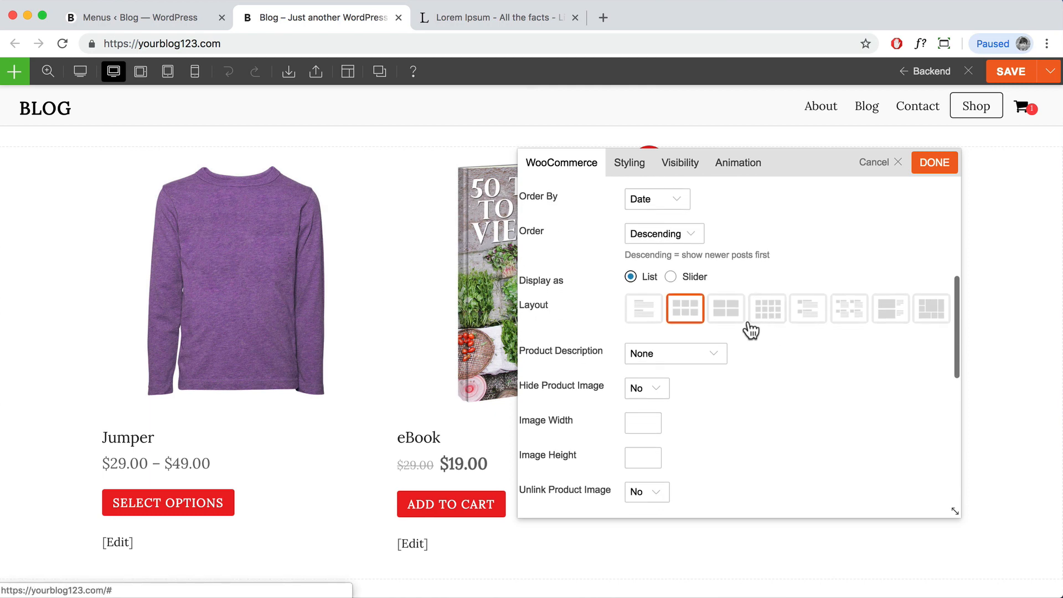
{"action": "scroll", "coordinate": [813, 323], "scroll_direction": "down", "scroll_amount": 5}
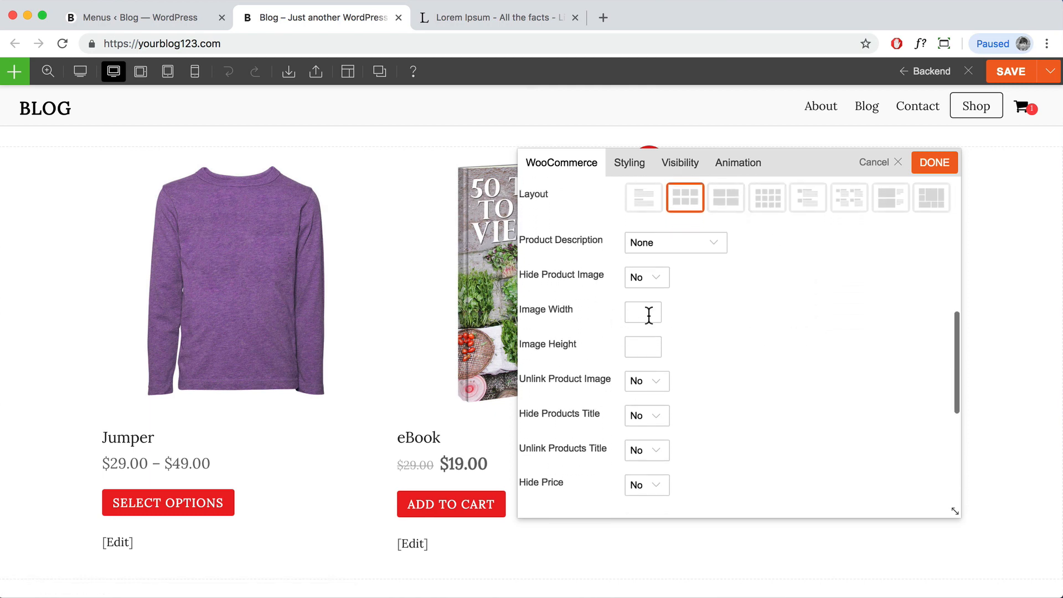
{"action": "scroll", "coordinate": [649, 314], "scroll_direction": "down", "scroll_amount": 3}
{"action": "scroll", "coordinate": [698, 294], "scroll_direction": "up", "scroll_amount": 6}
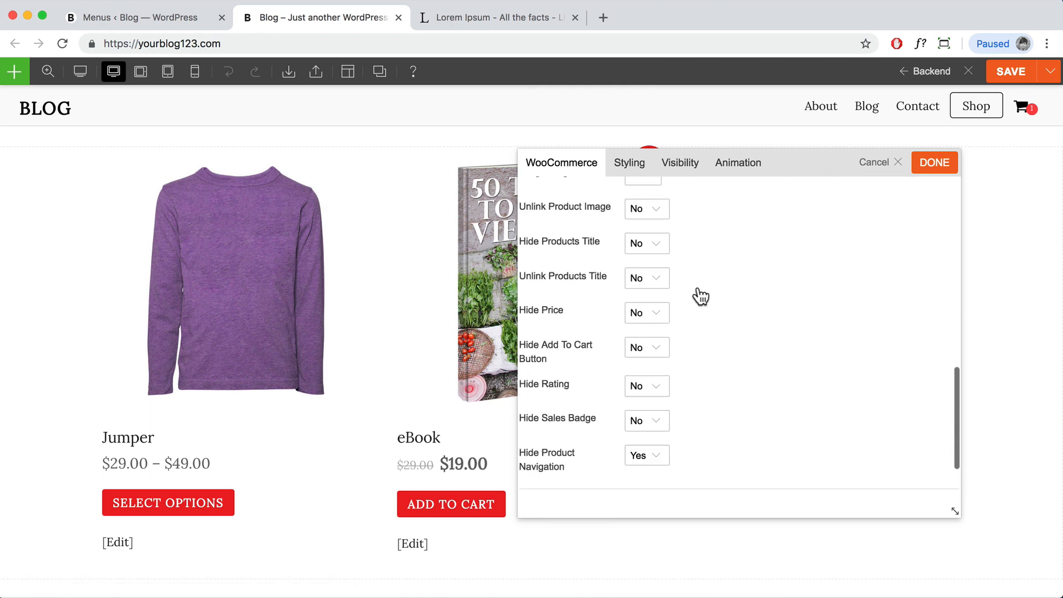
{"action": "left_click", "coordinate": [935, 165]}
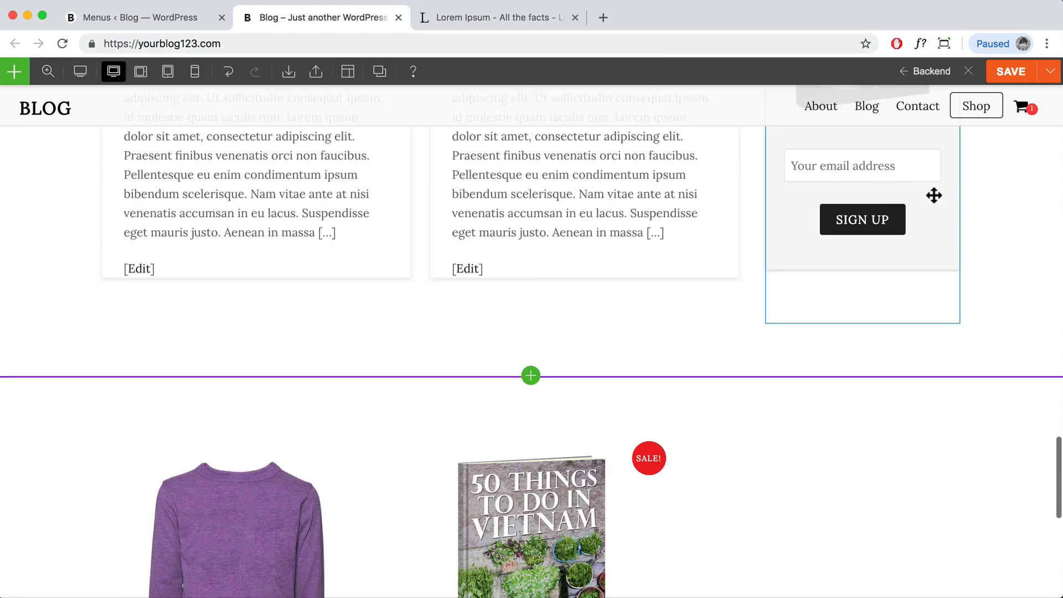
Step: Add a text block above the products reading 'Featured Products', formatted as Heading 2
{"action": "left_click", "coordinate": [14, 71]}
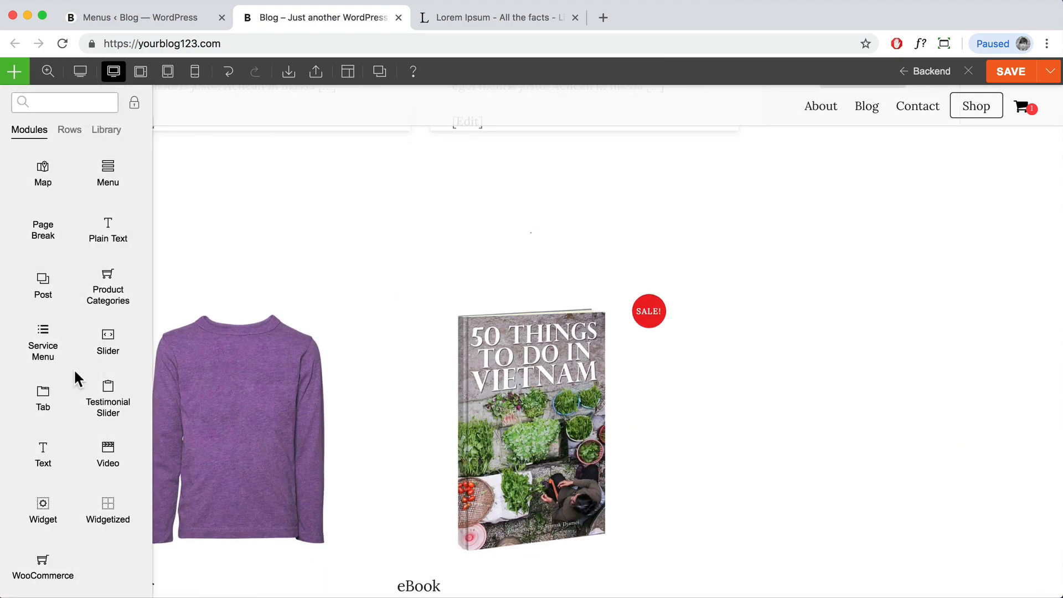
{"action": "left_click_drag", "start_coordinate": [45, 459], "coordinate": [603, 267]}
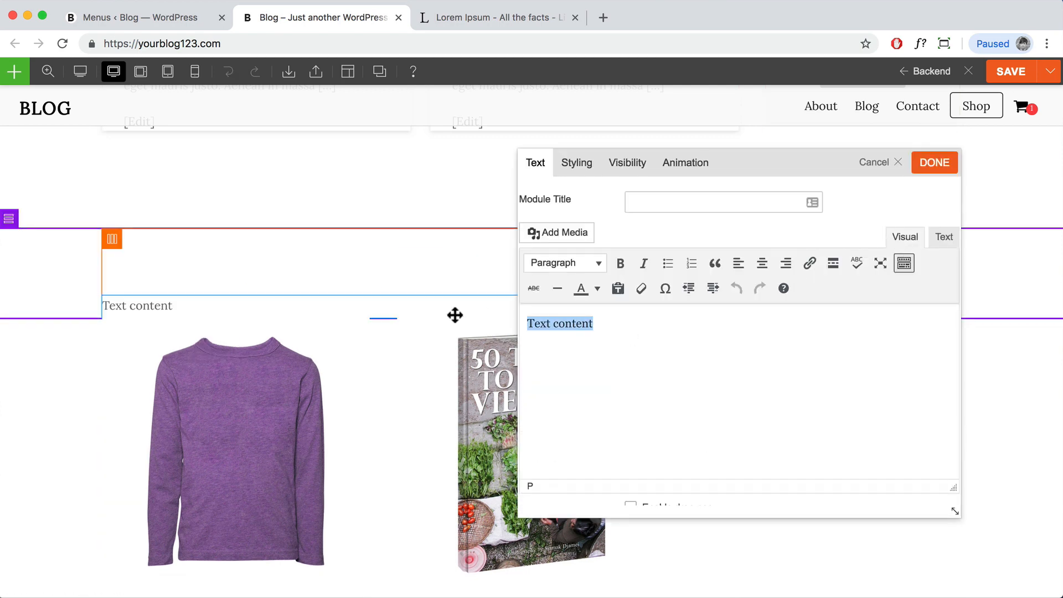
{"action": "type", "text": "Featured Pro"}
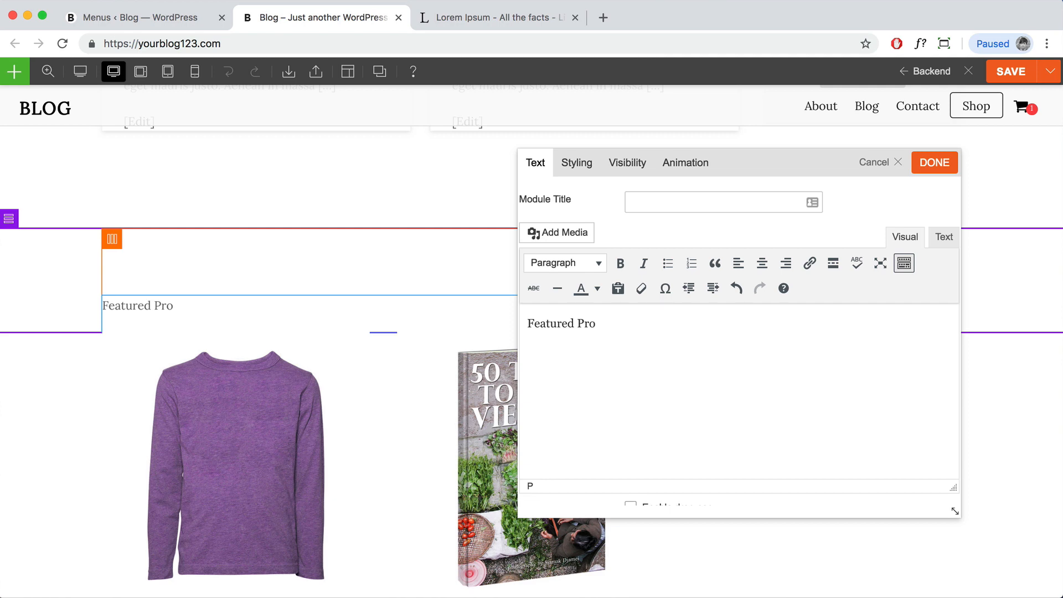
{"action": "type", "text": "ducts"}
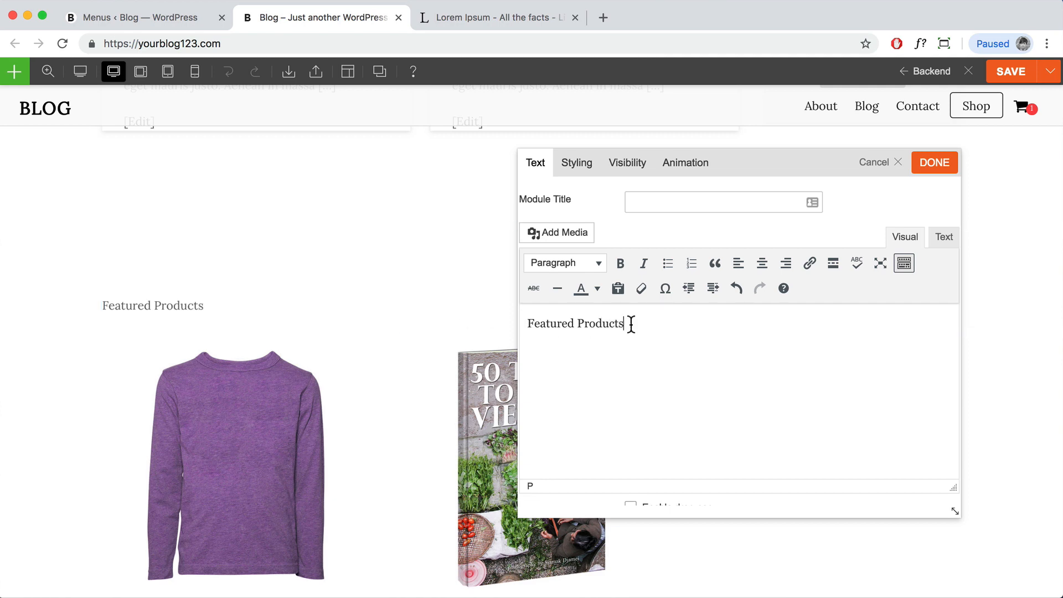
{"action": "left_click_drag", "start_coordinate": [629, 323], "coordinate": [526, 323]}
{"action": "left_click", "coordinate": [568, 265]}
{"action": "left_click", "coordinate": [564, 356]}
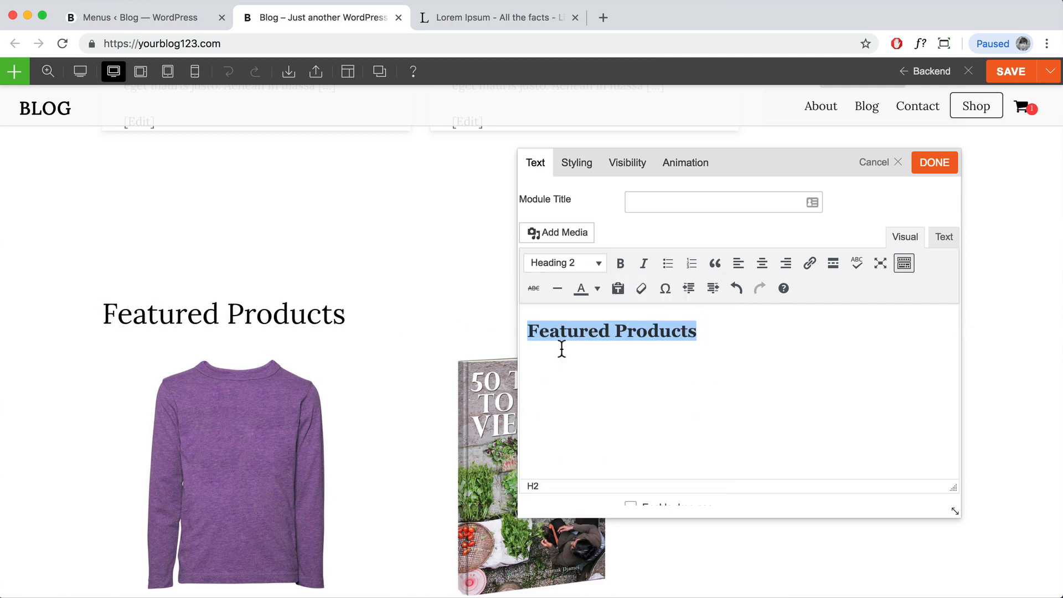
Step: Set the heading's Styling > Font text alignment to Center
{"action": "left_click", "coordinate": [577, 163]}
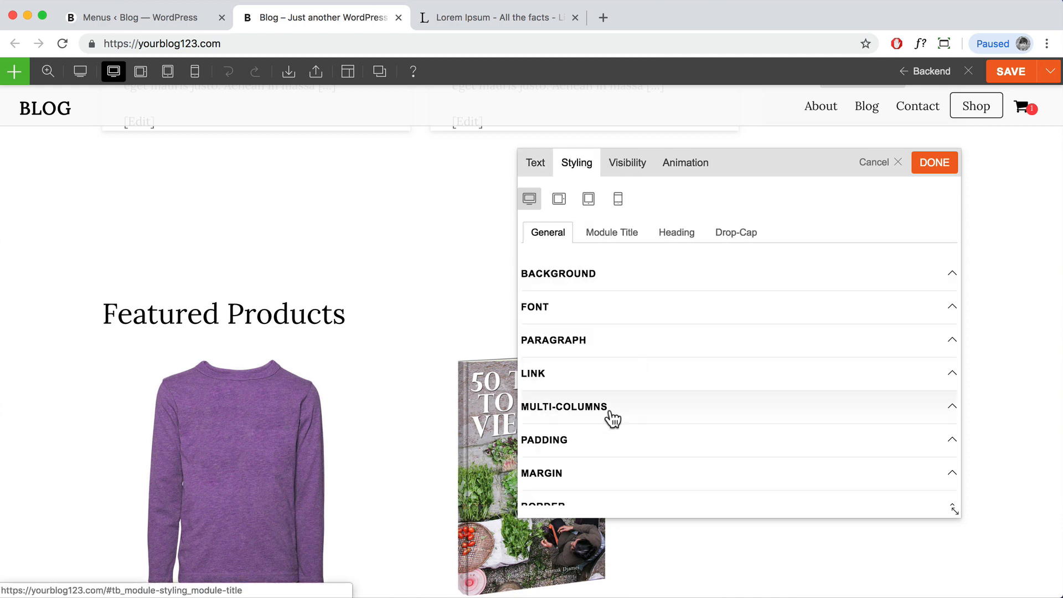
{"action": "left_click", "coordinate": [602, 317]}
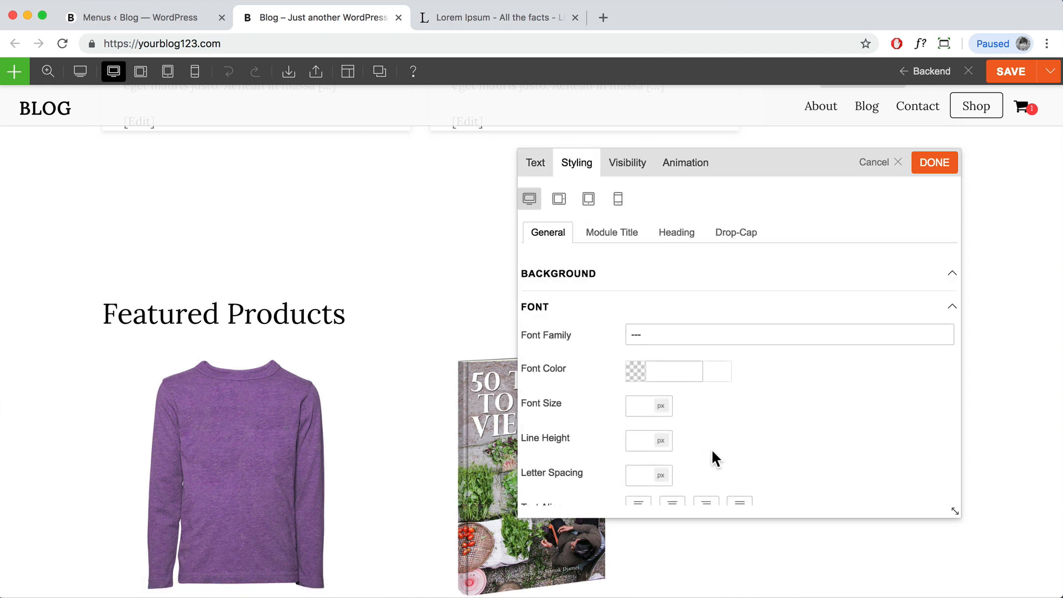
{"action": "scroll", "coordinate": [712, 447], "scroll_direction": "down", "scroll_amount": 1}
{"action": "left_click", "coordinate": [673, 467]}
{"action": "scroll", "coordinate": [462, 357], "scroll_direction": "down", "scroll_amount": 2}
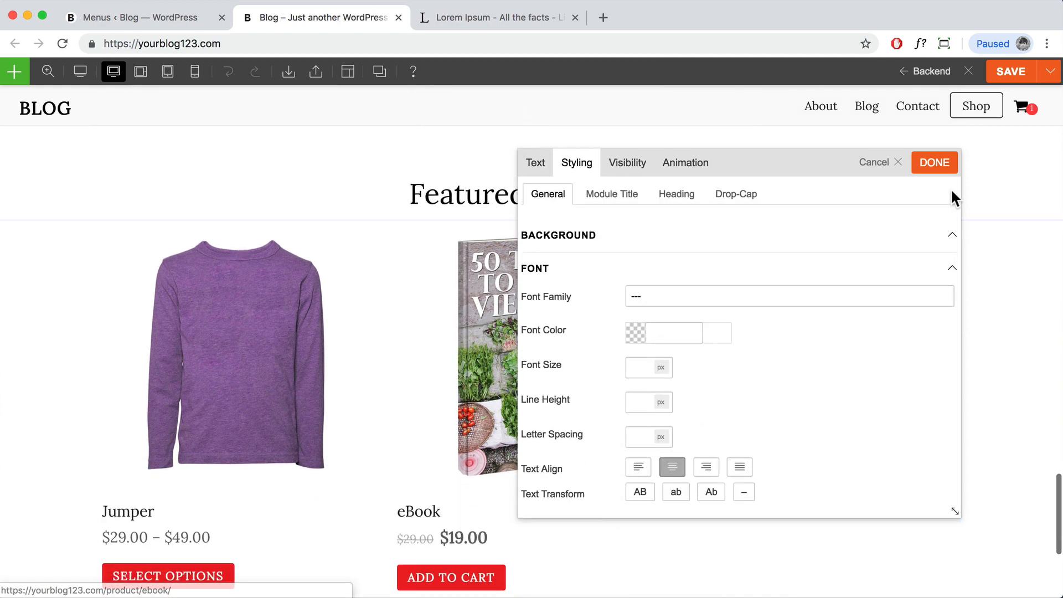
{"action": "left_click", "coordinate": [540, 168]}
{"action": "left_click", "coordinate": [572, 167]}
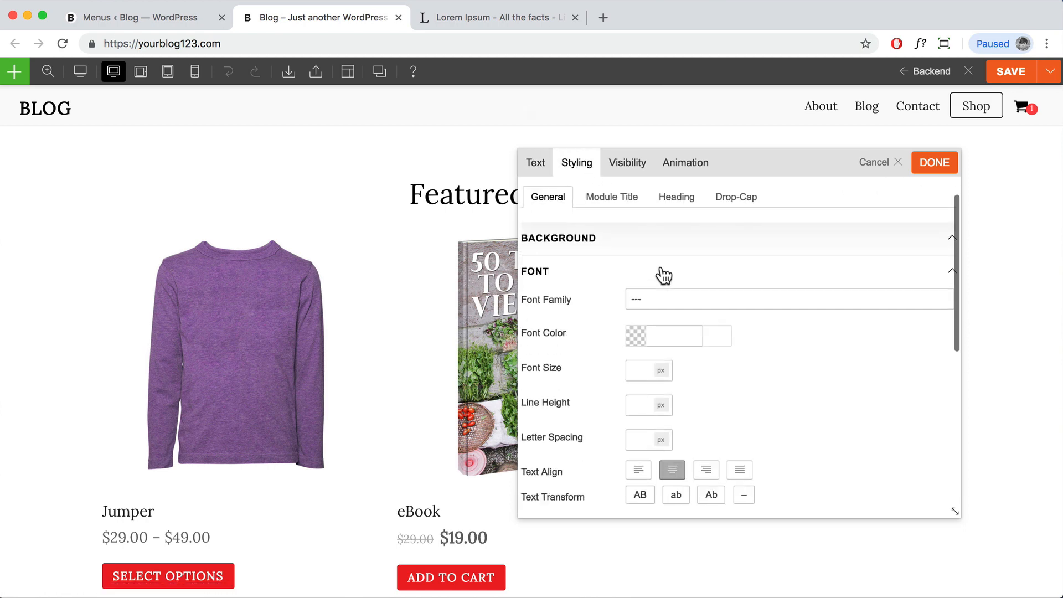
Step: Give the heading 5% bottom padding and apply the changes
{"action": "scroll", "coordinate": [659, 274], "scroll_direction": "down", "scroll_amount": 5}
{"action": "left_click", "coordinate": [622, 383]}
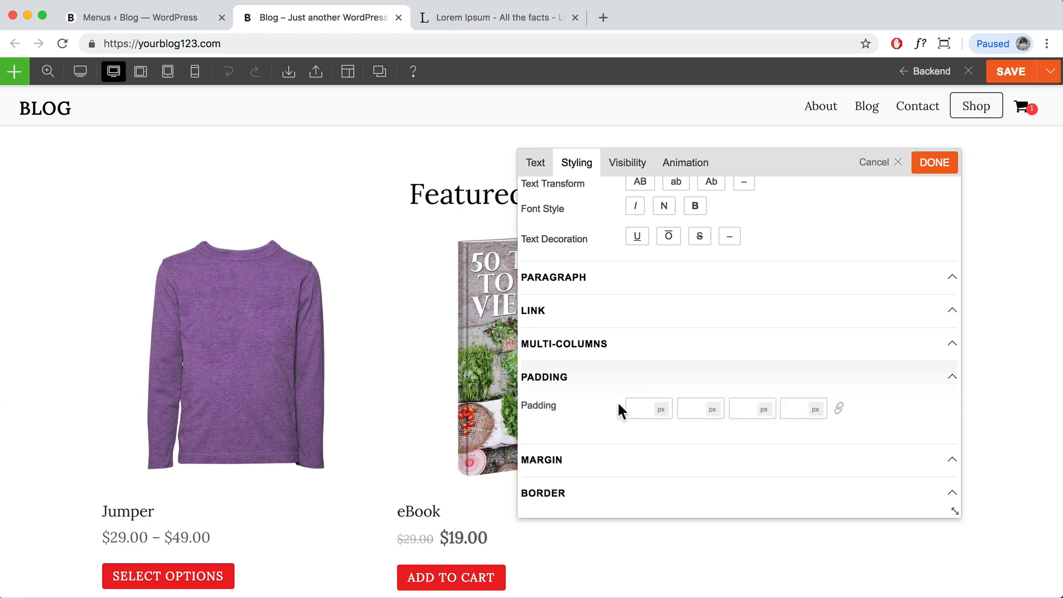
{"action": "type", "text": "5"}
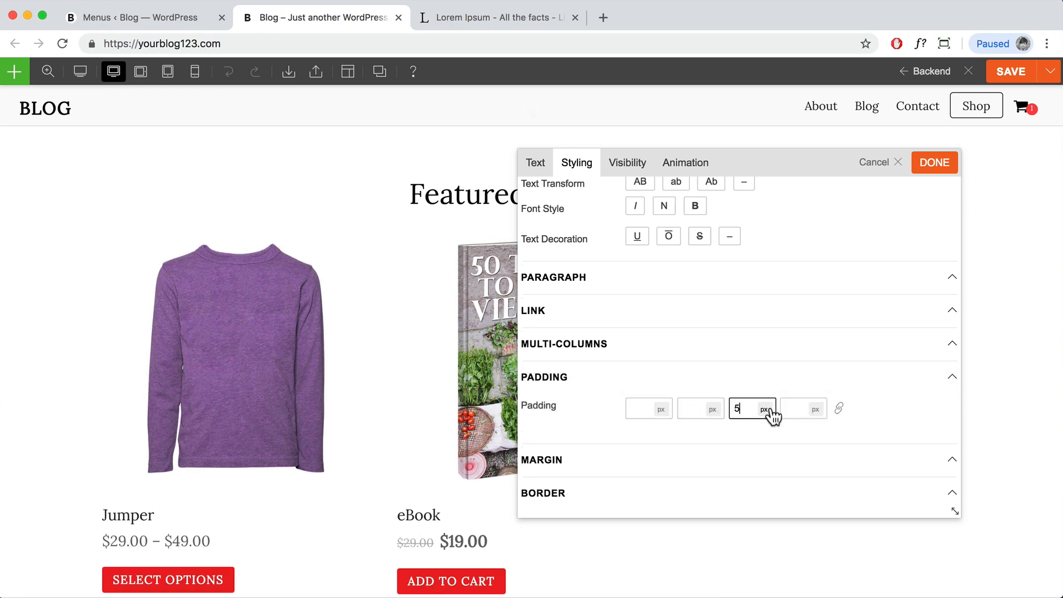
{"action": "left_click", "coordinate": [760, 426]}
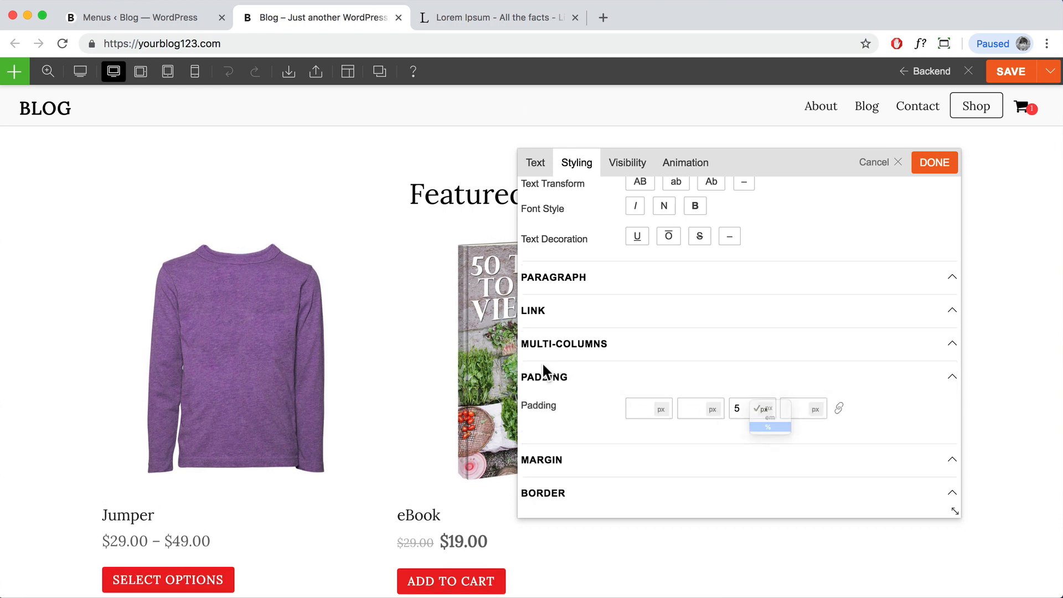
{"action": "left_click", "coordinate": [924, 172]}
{"action": "scroll", "coordinate": [909, 164], "scroll_direction": "down", "scroll_amount": 5}
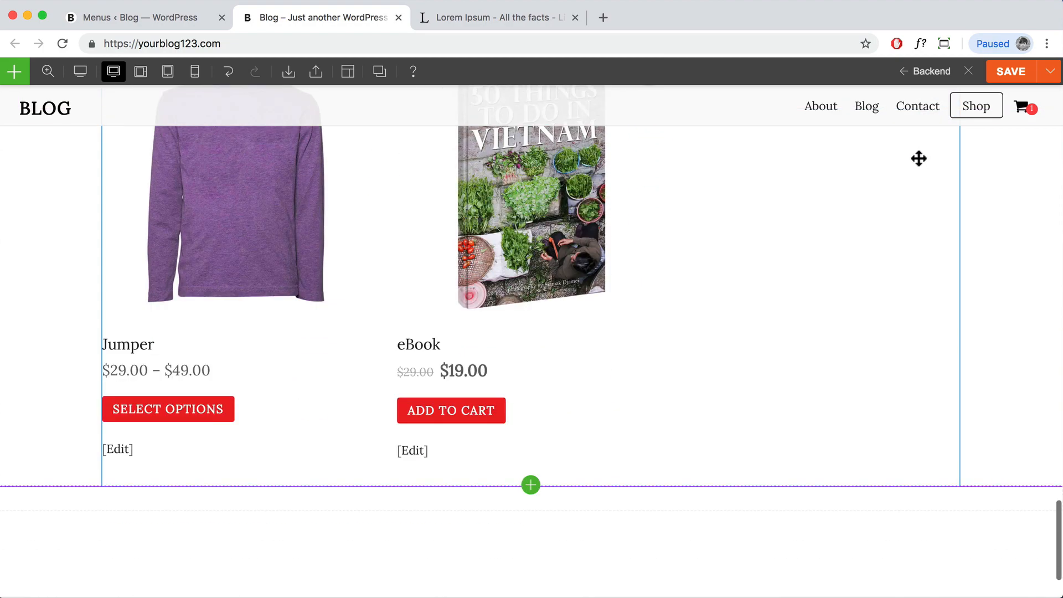
Step: Center-align the WooCommerce module's product names, prices and buttons
{"action": "scroll", "coordinate": [919, 159], "scroll_direction": "up", "scroll_amount": 4}
{"action": "scroll", "coordinate": [758, 368], "scroll_direction": "down", "scroll_amount": 3}
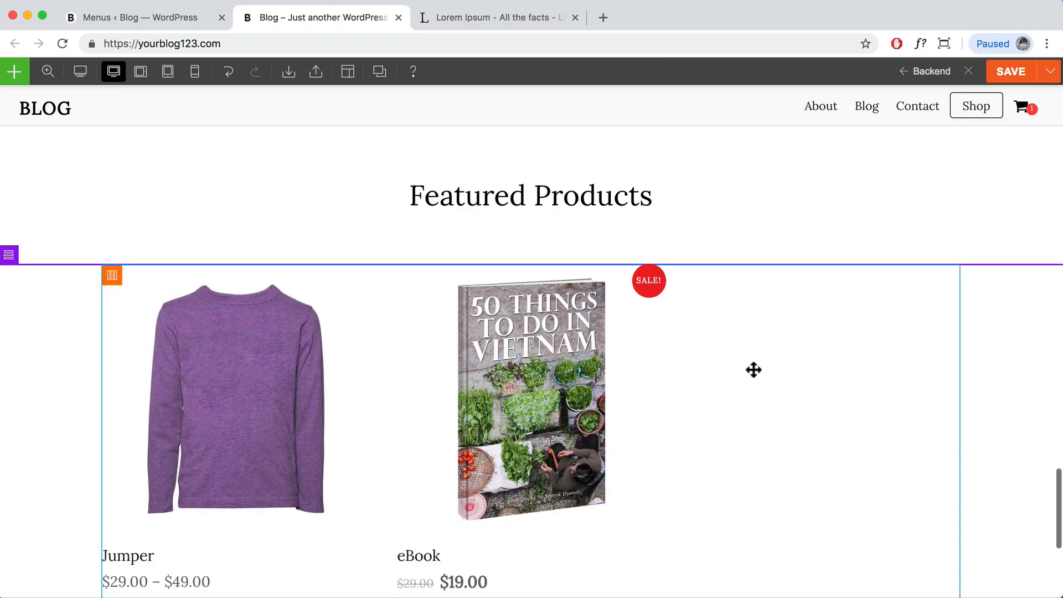
{"action": "double_click", "coordinate": [727, 328]}
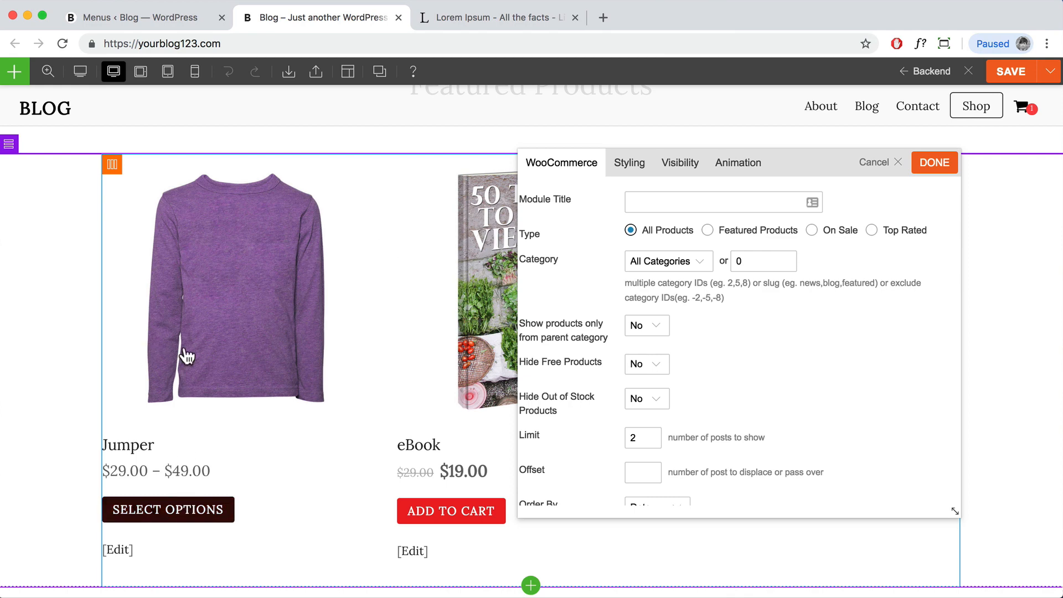
{"action": "left_click", "coordinate": [624, 164]}
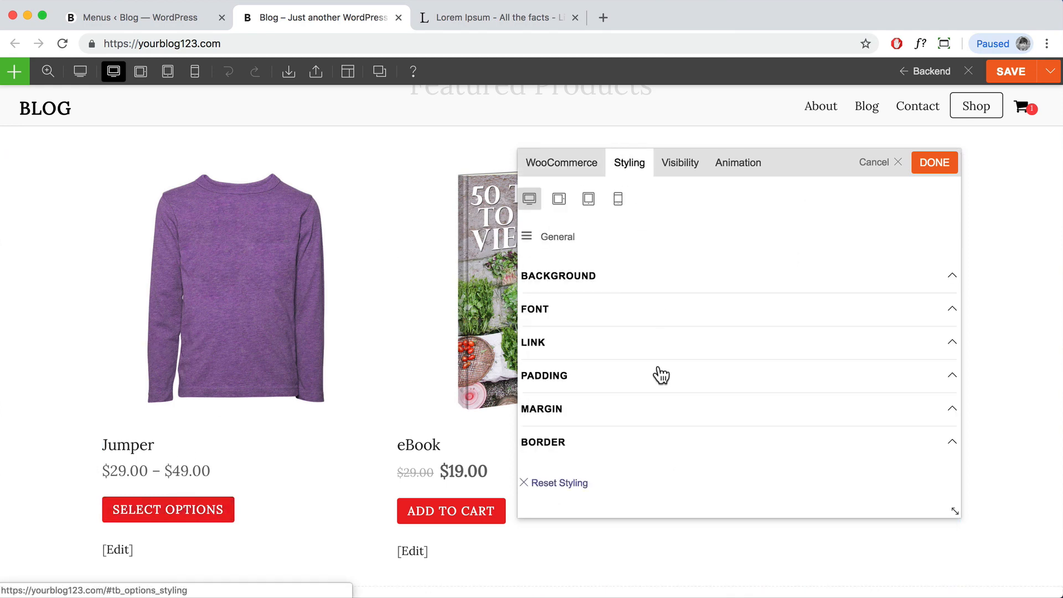
{"action": "left_click", "coordinate": [615, 311]}
{"action": "scroll", "coordinate": [664, 404], "scroll_direction": "down", "scroll_amount": 1}
{"action": "left_click", "coordinate": [673, 438]}
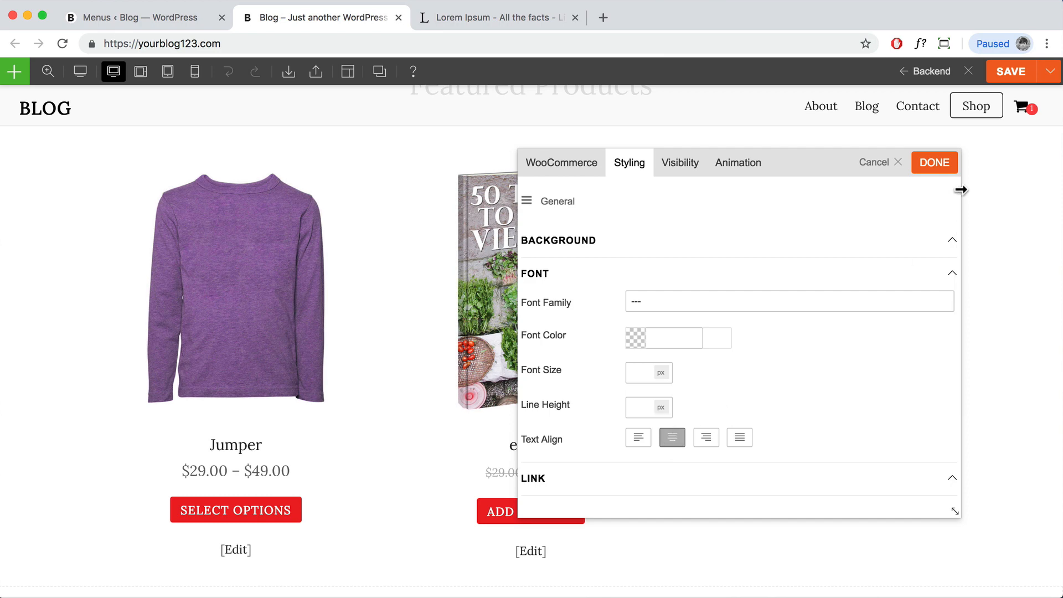
{"action": "left_click", "coordinate": [948, 172]}
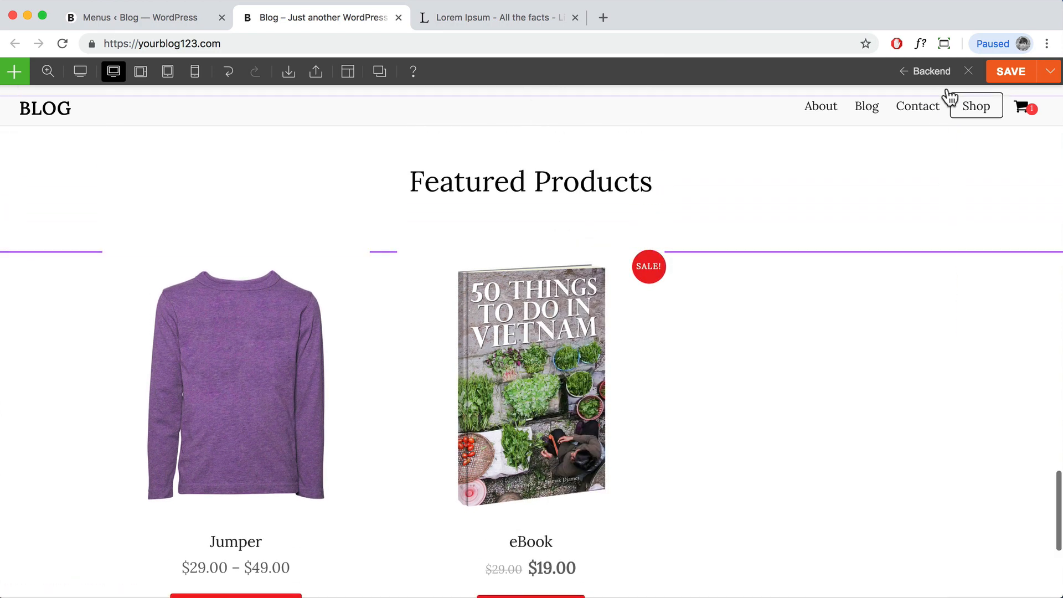
Step: Save the homepage layout and exit the builder to the live site
{"action": "left_click", "coordinate": [1007, 79]}
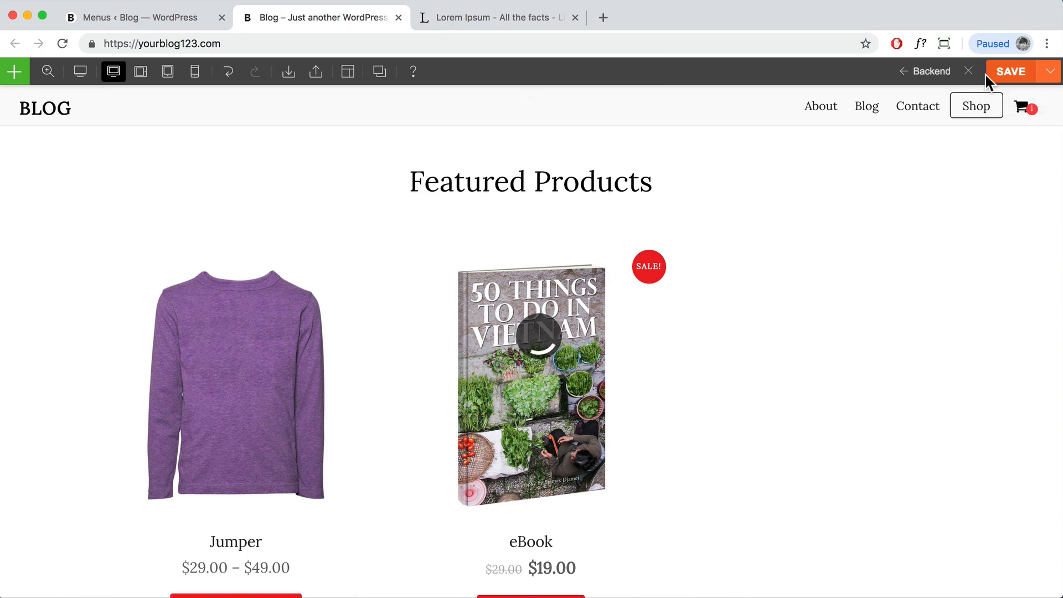
{"action": "left_click", "coordinate": [969, 71]}
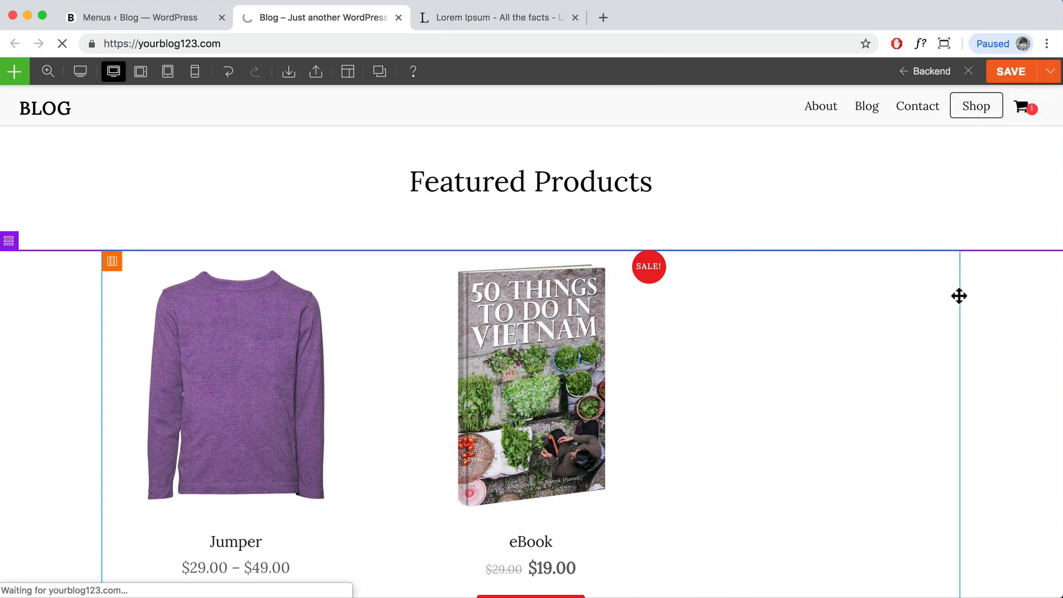
{"action": "scroll", "coordinate": [953, 297], "scroll_direction": "down", "scroll_amount": 20}
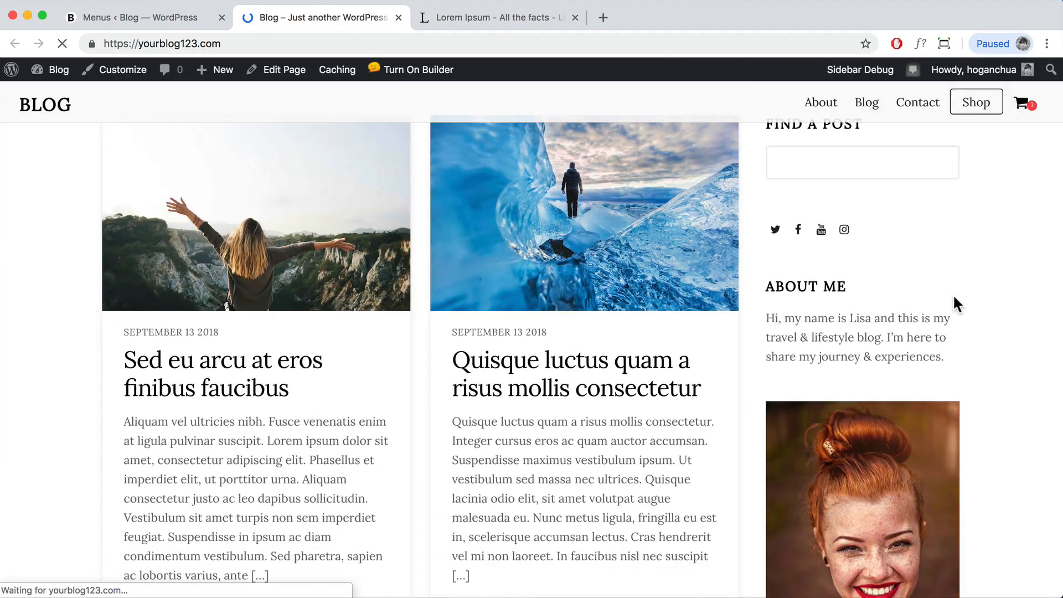
{"action": "scroll", "coordinate": [953, 294], "scroll_direction": "down", "scroll_amount": 15}
Step: Review the homepage's Featured Products, then open Products > All Products from the dashboard
{"action": "scroll", "coordinate": [953, 294], "scroll_direction": "up", "scroll_amount": 10}
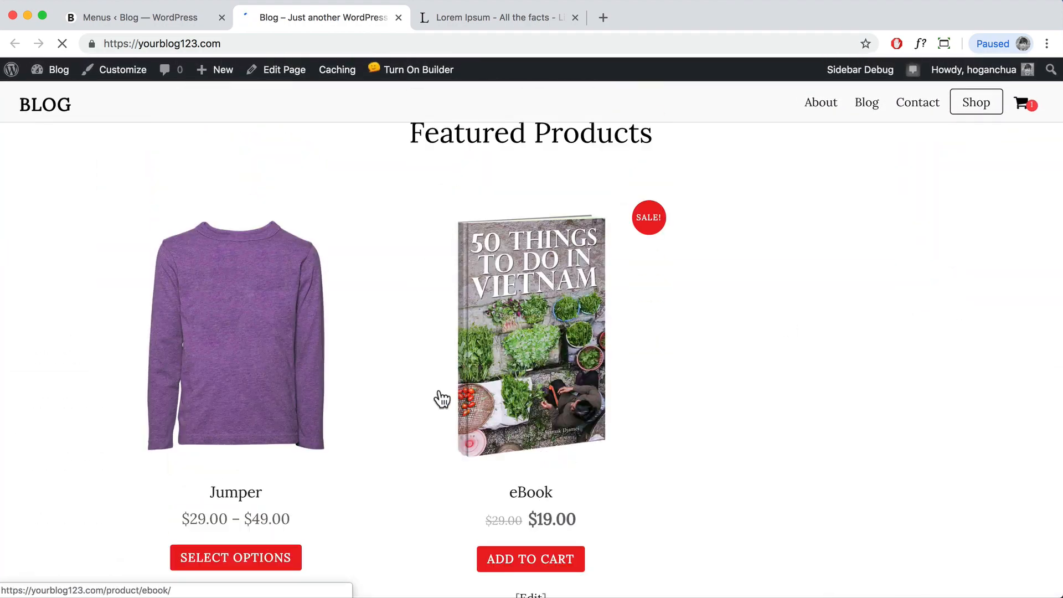
{"action": "scroll", "coordinate": [477, 280], "scroll_direction": "down", "scroll_amount": 6}
{"action": "scroll", "coordinate": [518, 292], "scroll_direction": "up", "scroll_amount": 2}
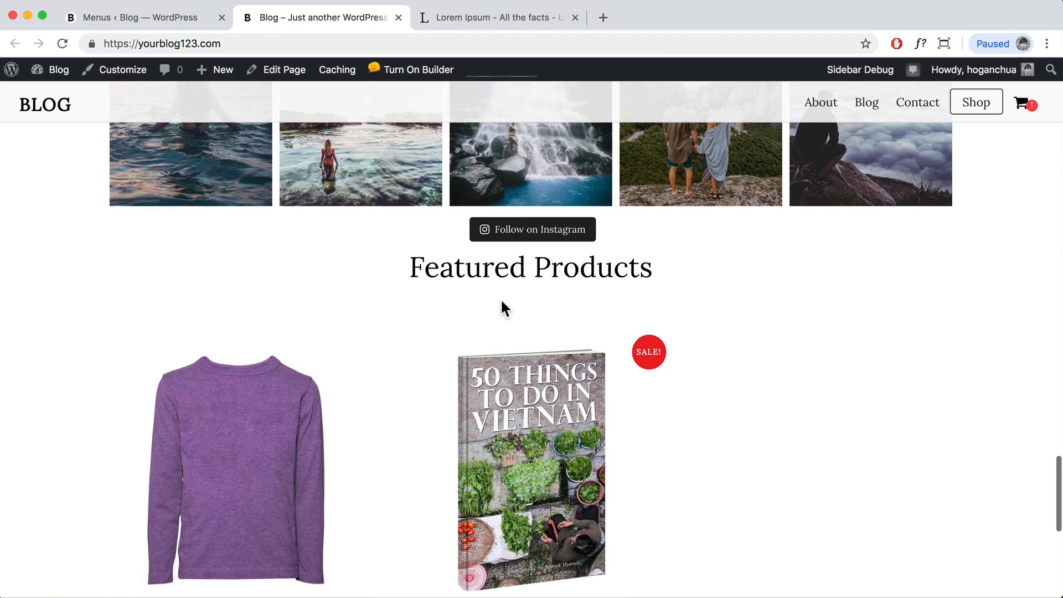
{"action": "left_click", "coordinate": [47, 95]}
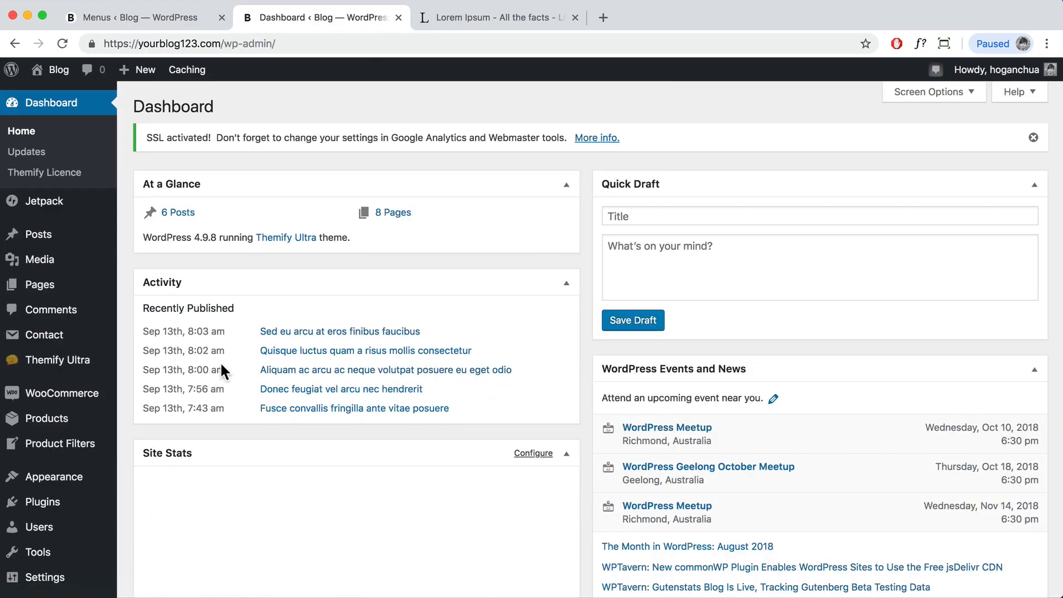
{"action": "left_click", "coordinate": [56, 423]}
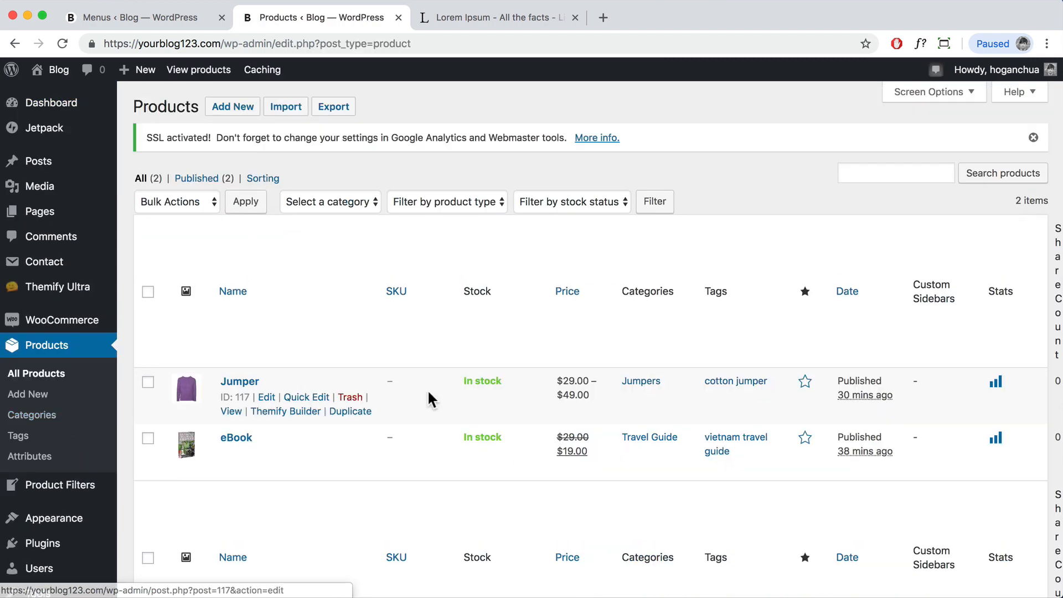
{"action": "scroll", "coordinate": [427, 397], "scroll_direction": "down", "scroll_amount": 1}
{"action": "scroll", "coordinate": [426, 390], "scroll_direction": "down", "scroll_amount": 1}
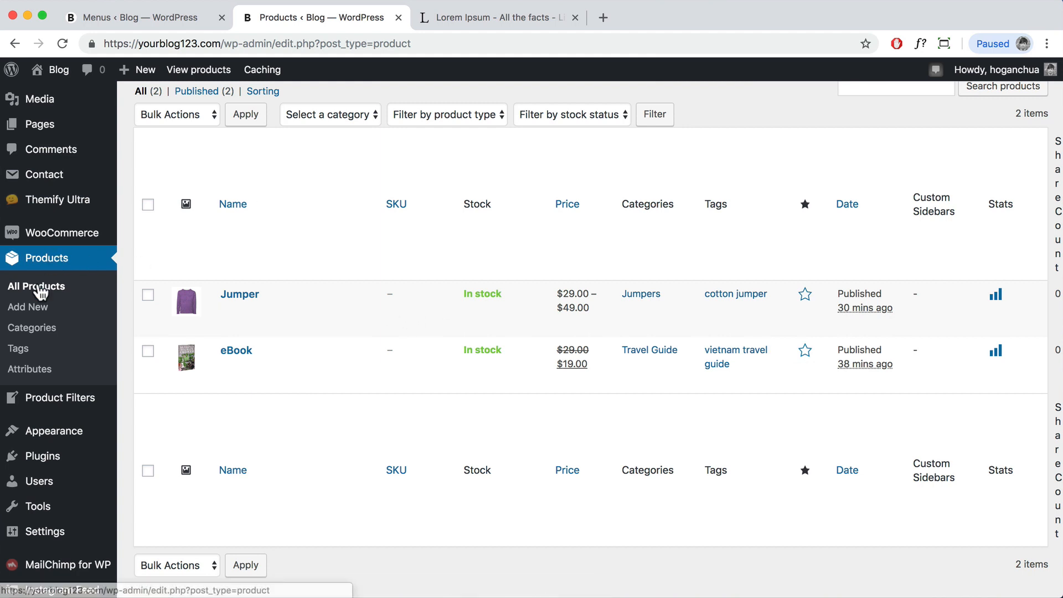
Step: Open Products > Categories and copy the Travel Guide slug 'travel-guide'
{"action": "left_click", "coordinate": [29, 331]}
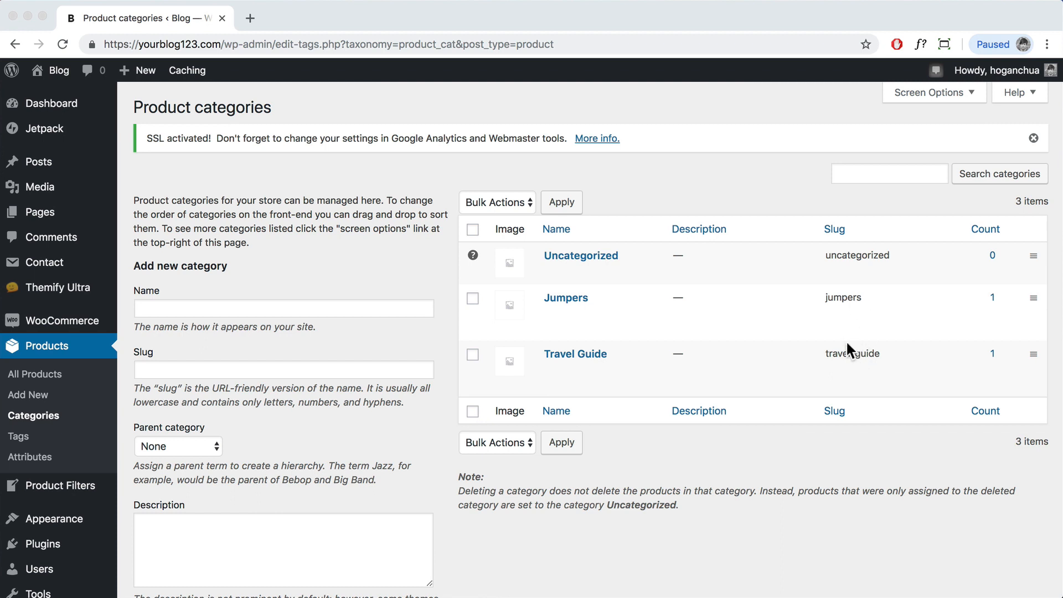
{"action": "left_click", "coordinate": [867, 353]}
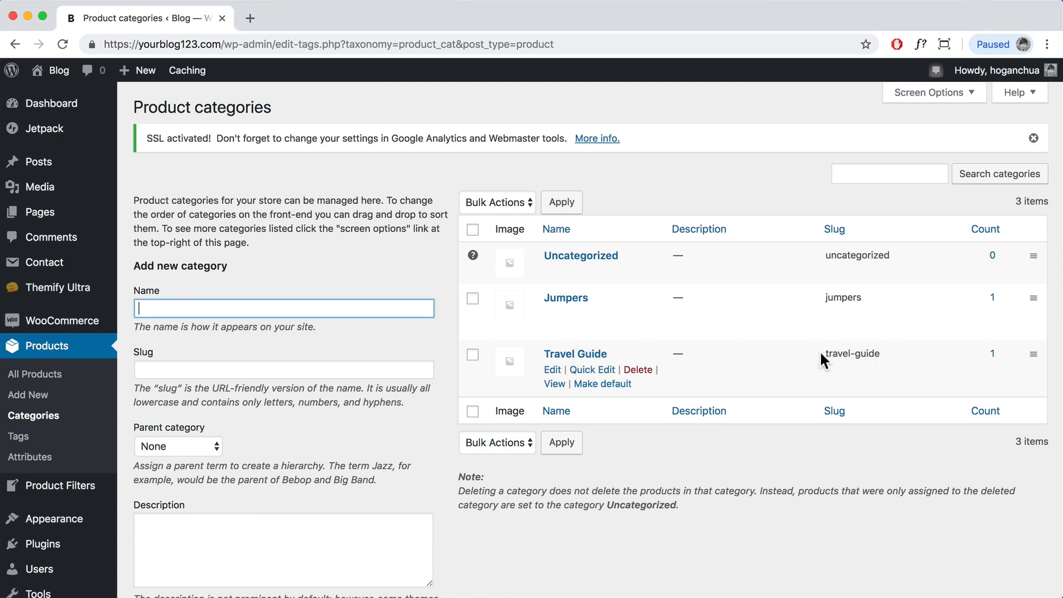
{"action": "left_click_drag", "start_coordinate": [824, 353], "coordinate": [877, 354]}
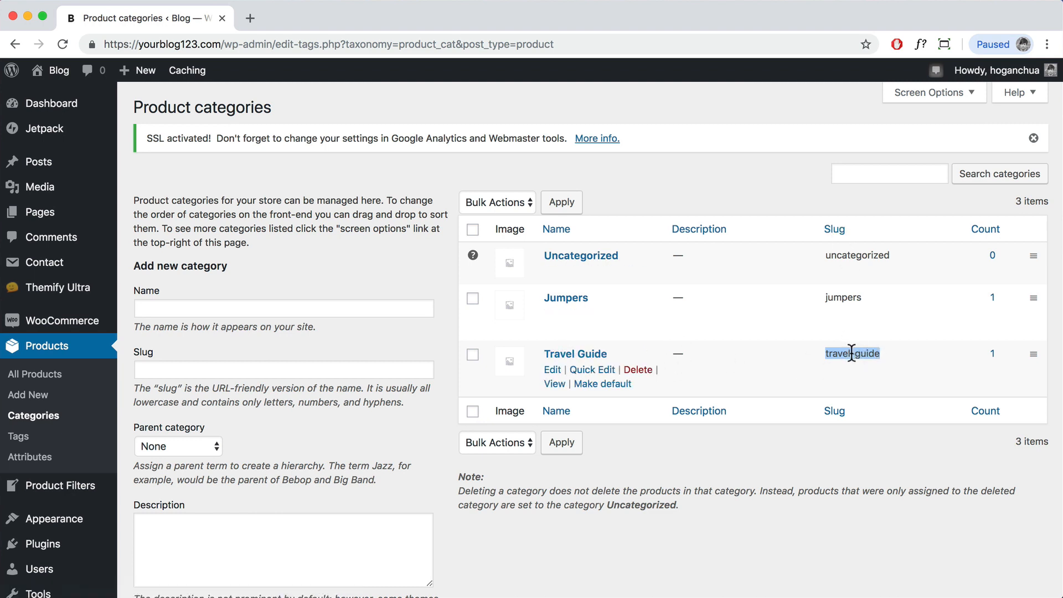
{"action": "right_click", "coordinate": [853, 353]}
{"action": "left_click", "coordinate": [870, 380]}
Step: Go to the site's front page and start editing the homepage in Themify Builder
{"action": "mouse_move", "coordinate": [55, 70]}
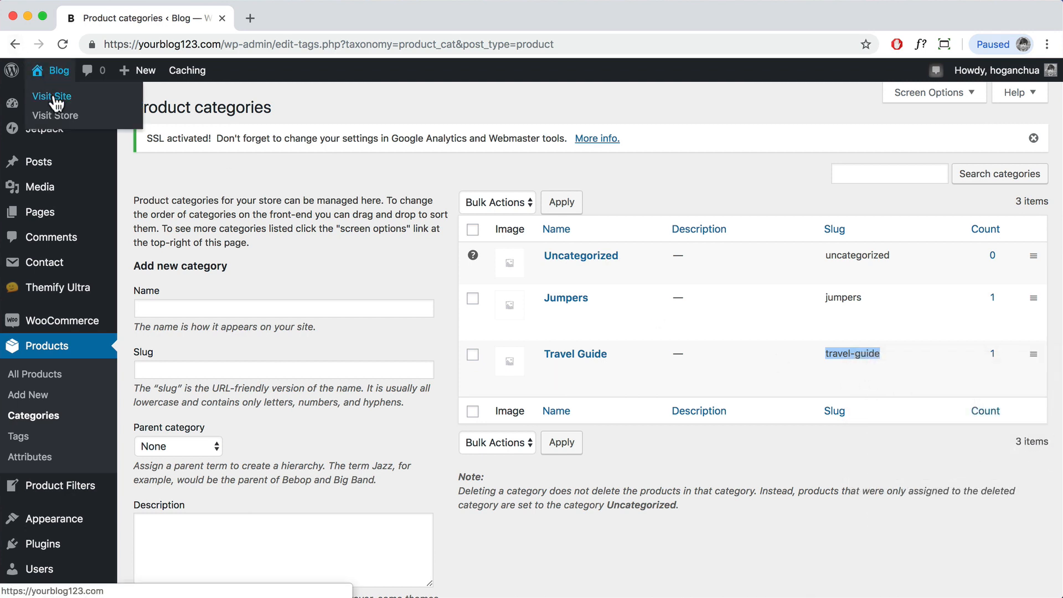
{"action": "left_click", "coordinate": [54, 97]}
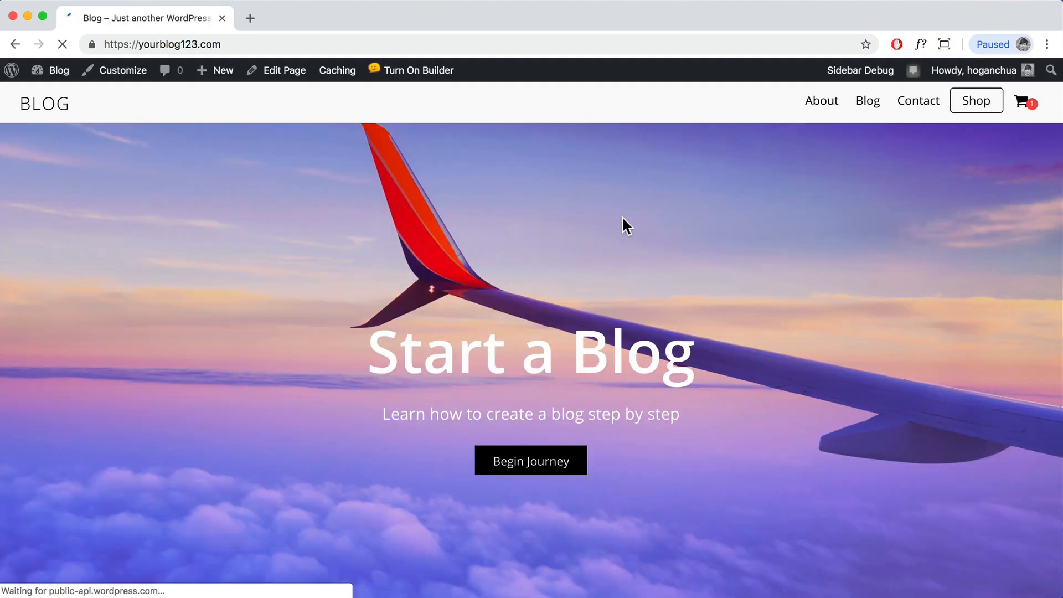
{"action": "scroll", "coordinate": [624, 219], "scroll_direction": "down", "scroll_amount": 20}
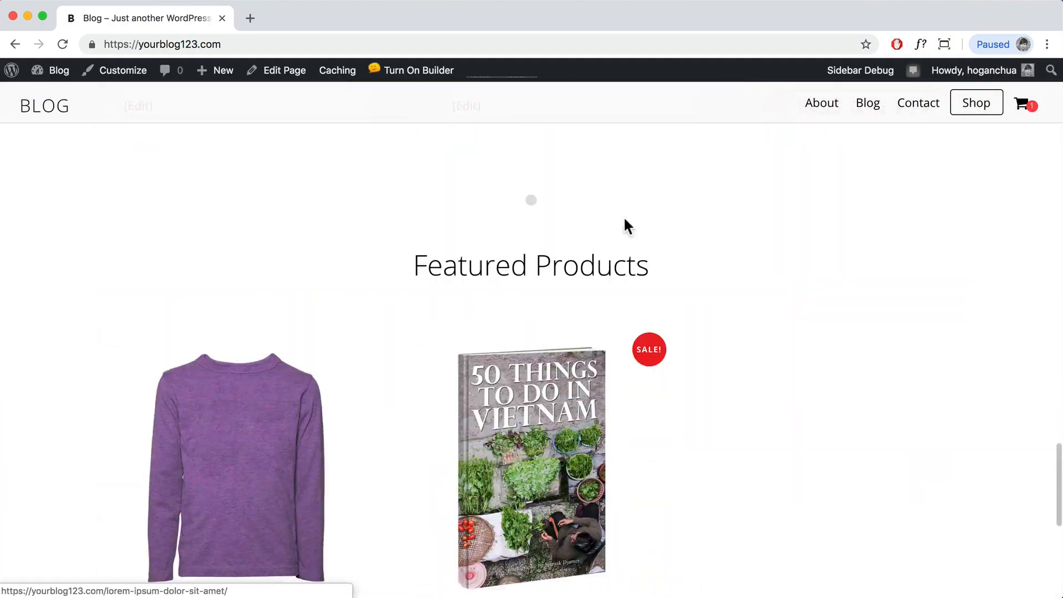
{"action": "scroll", "coordinate": [624, 228], "scroll_direction": "down", "scroll_amount": 6}
{"action": "scroll", "coordinate": [624, 228], "scroll_direction": "up", "scroll_amount": 11}
{"action": "left_click", "coordinate": [435, 72]}
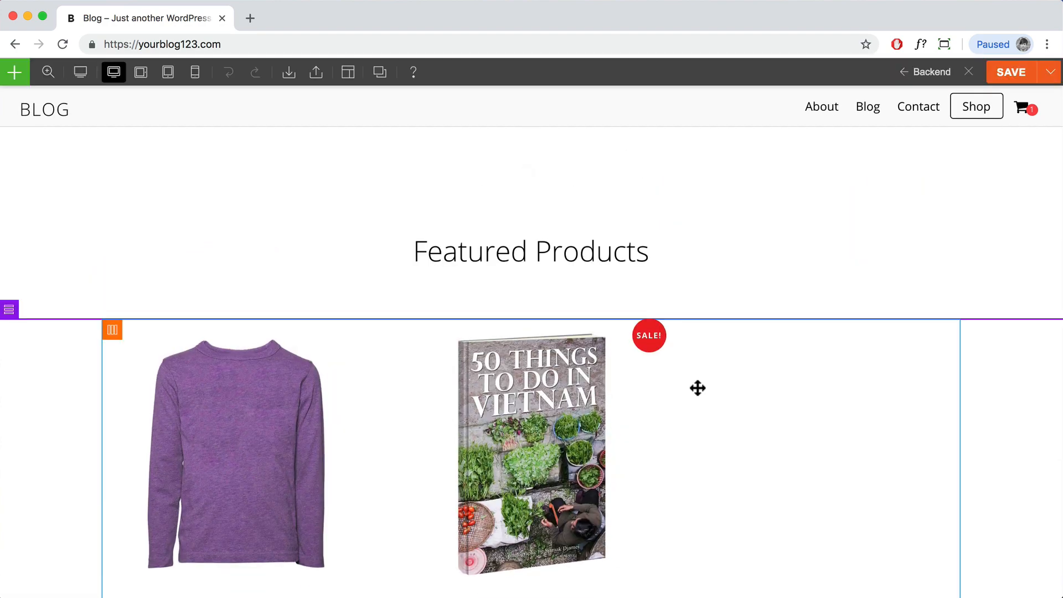
{"action": "scroll", "coordinate": [698, 388], "scroll_direction": "down", "scroll_amount": 4}
{"action": "scroll", "coordinate": [683, 377], "scroll_direction": "up", "scroll_amount": 2}
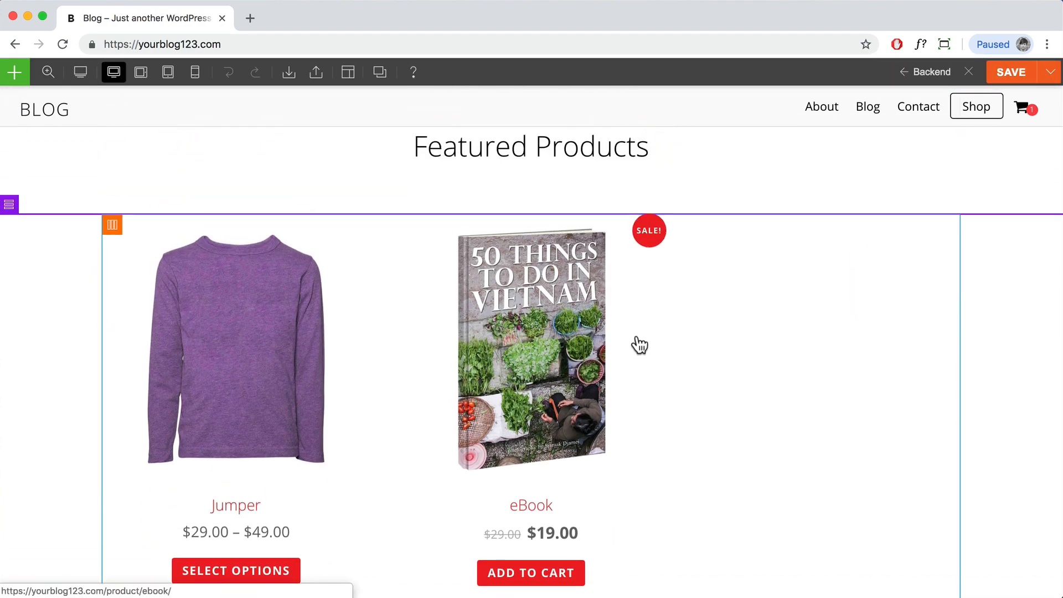
Step: Paste 'travel-guide' into the products module's category field and apply the settings
{"action": "double_click", "coordinate": [640, 345]}
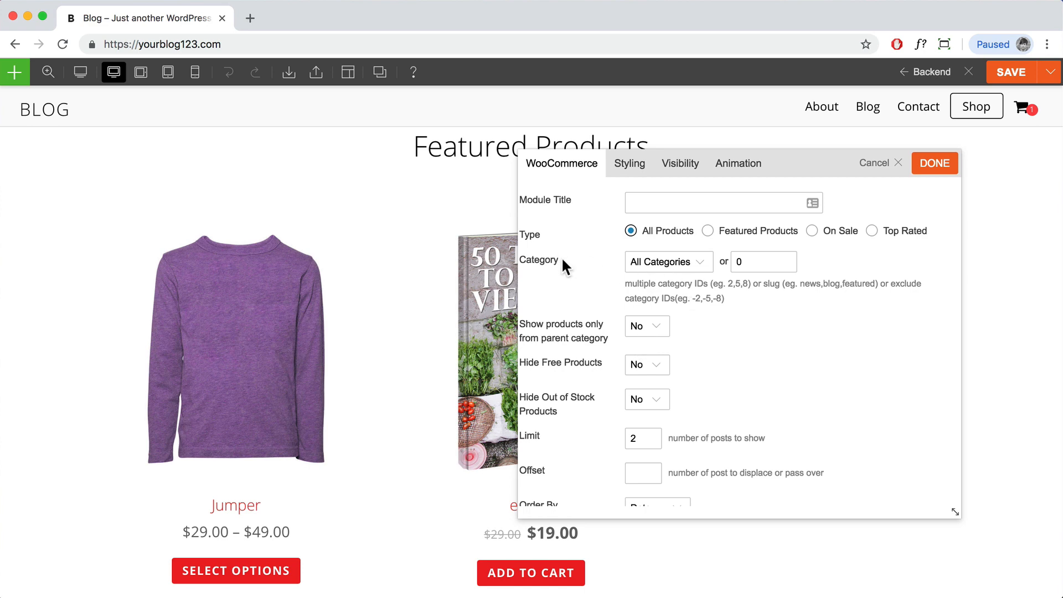
{"action": "left_click", "coordinate": [739, 262]}
{"action": "left_click_drag", "start_coordinate": [730, 179], "coordinate": [802, 180]}
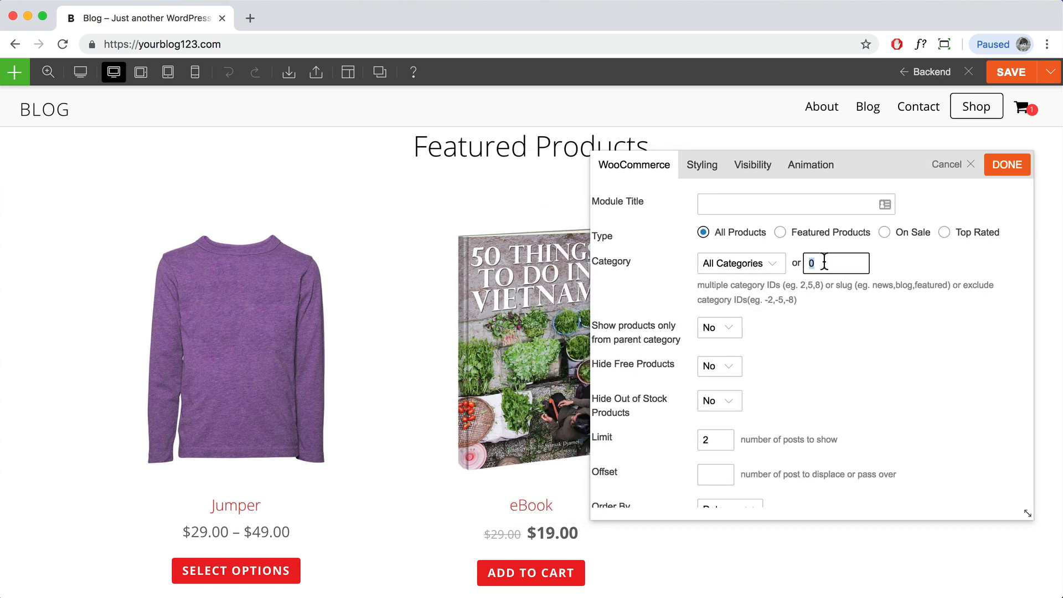
{"action": "key", "text": "super+v"}
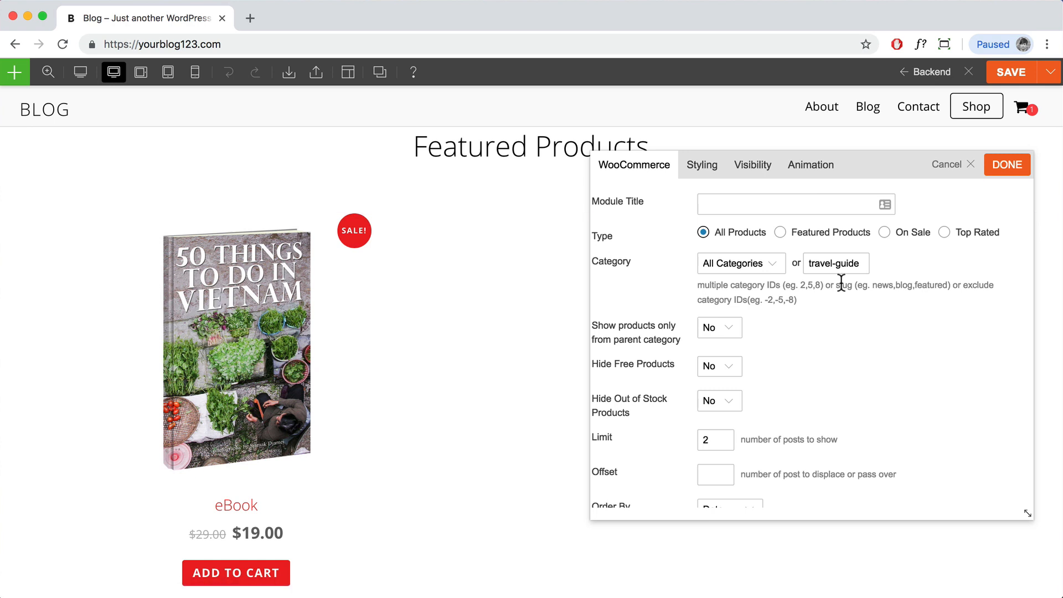
{"action": "scroll", "coordinate": [783, 331], "scroll_direction": "down", "scroll_amount": 5}
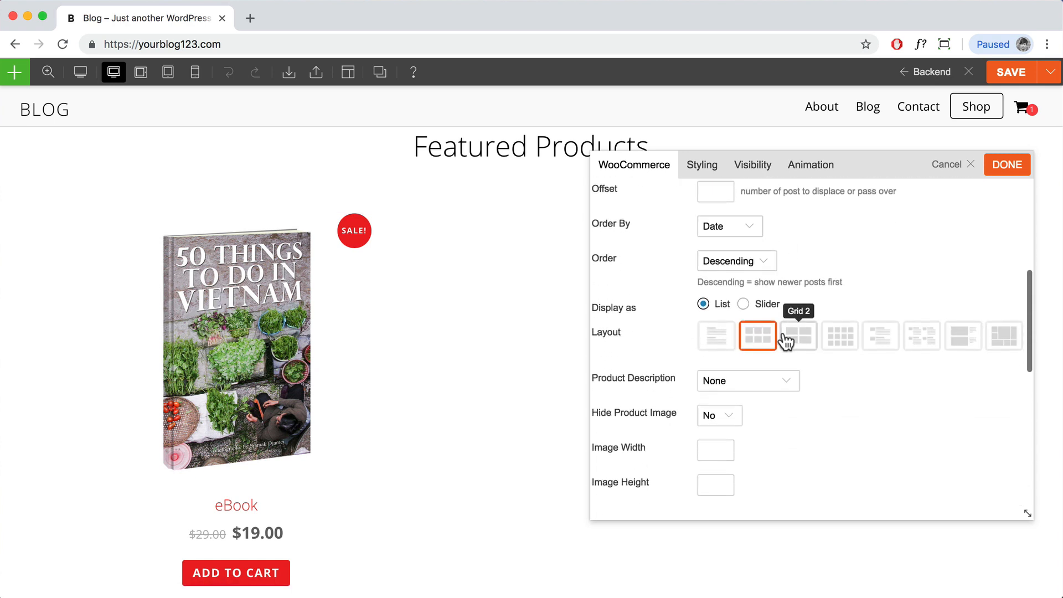
{"action": "scroll", "coordinate": [775, 332], "scroll_direction": "down", "scroll_amount": 5}
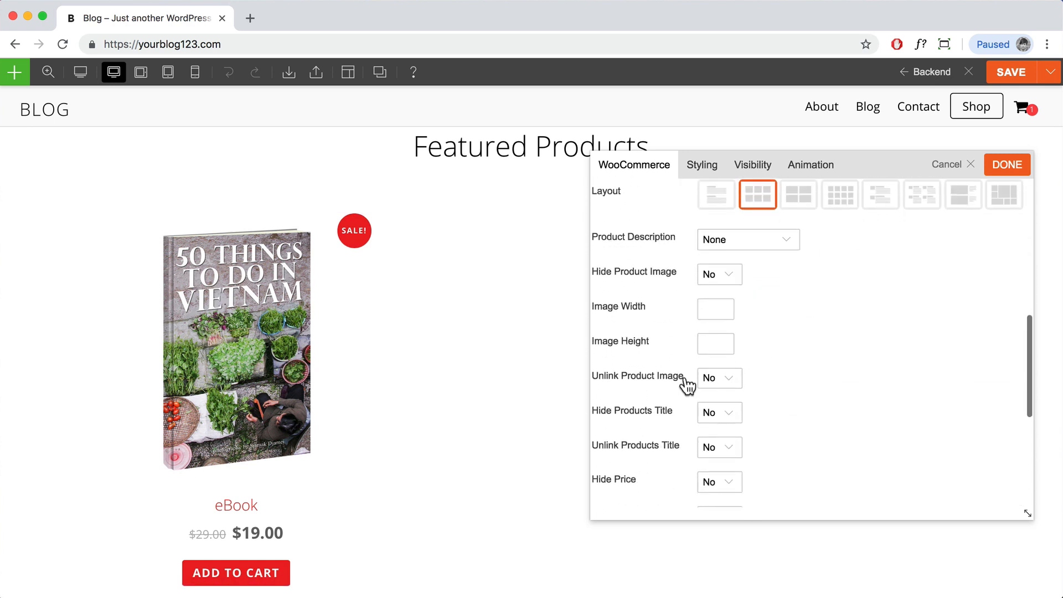
{"action": "left_click_drag", "start_coordinate": [850, 164], "coordinate": [1062, 161]}
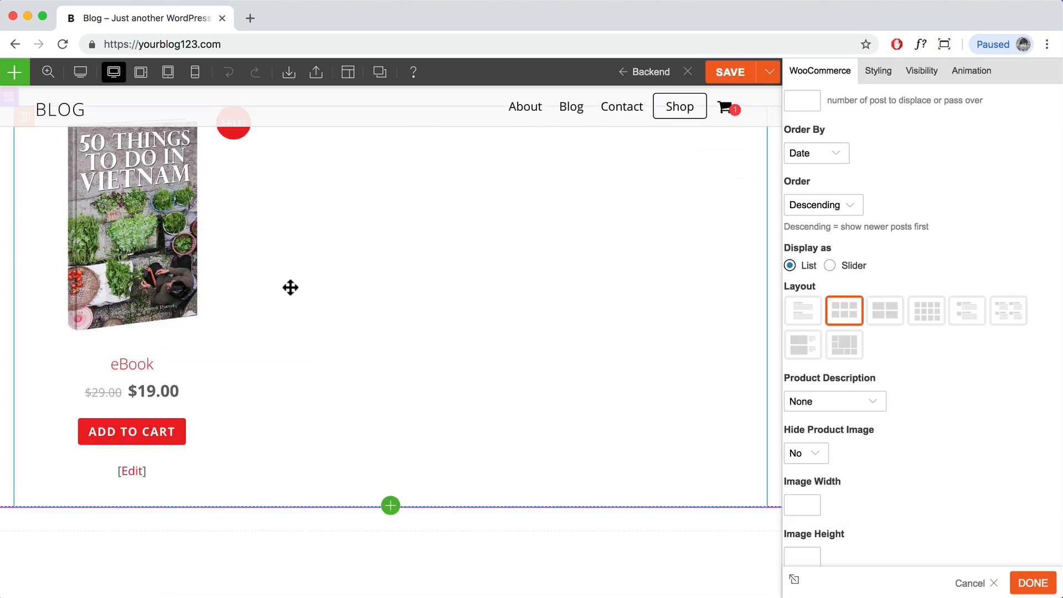
{"action": "left_click", "coordinate": [1034, 584]}
Step: Save the homepage layout and exit the builder
{"action": "scroll", "coordinate": [814, 473], "scroll_direction": "down", "scroll_amount": 5}
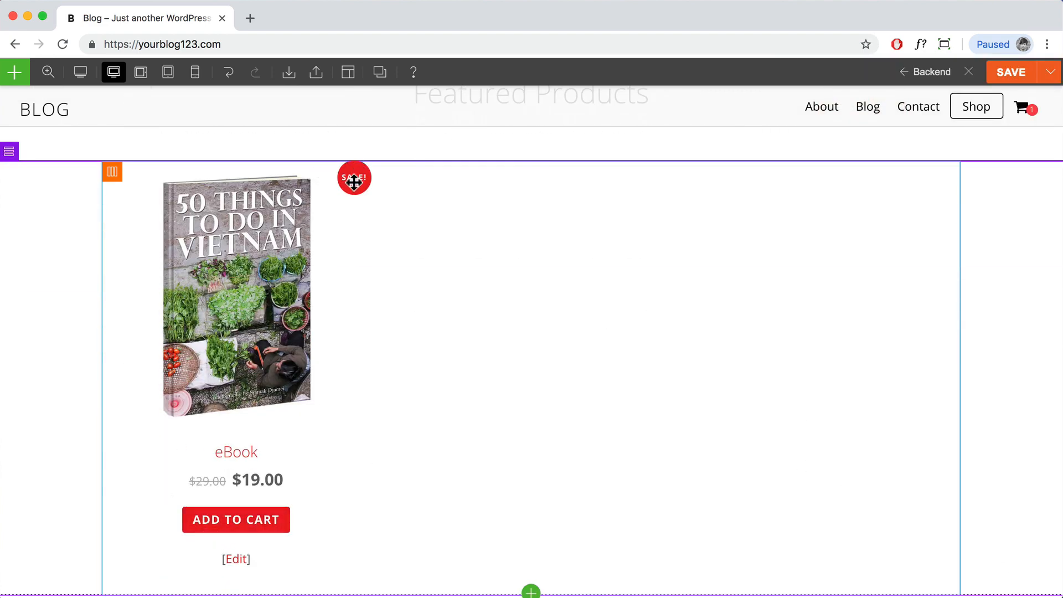
{"action": "left_click", "coordinate": [1009, 82]}
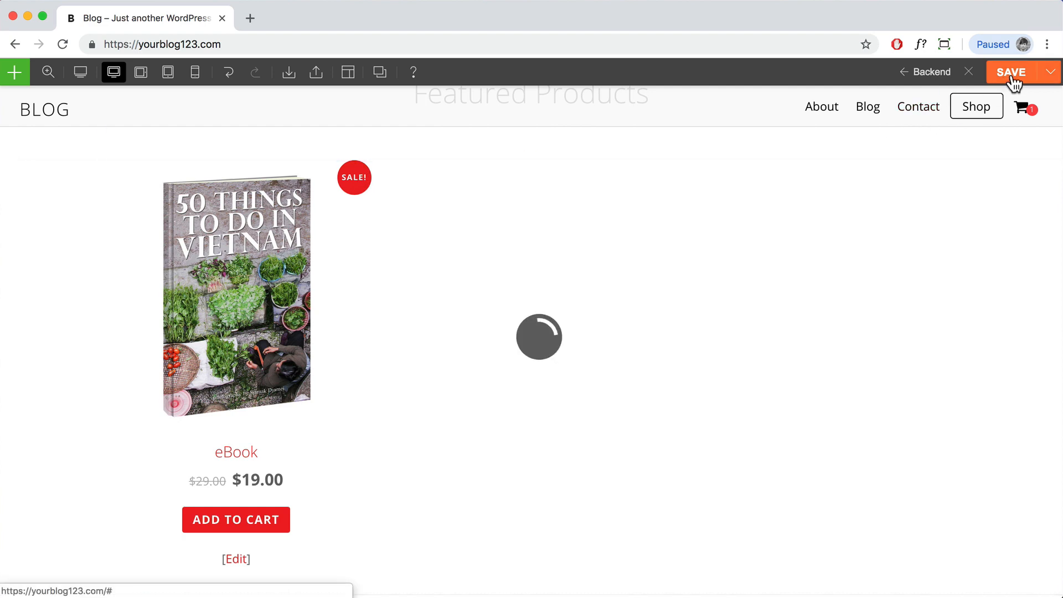
{"action": "left_click", "coordinate": [969, 73]}
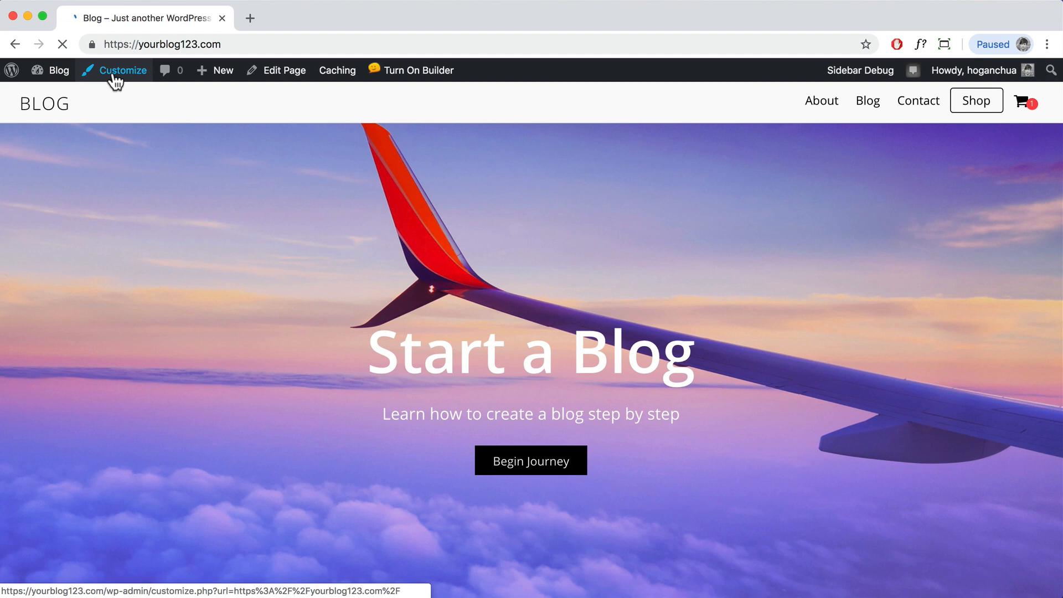
Step: Open the Customizer and expand the Shop section under Themify's advanced options
{"action": "left_click", "coordinate": [116, 81]}
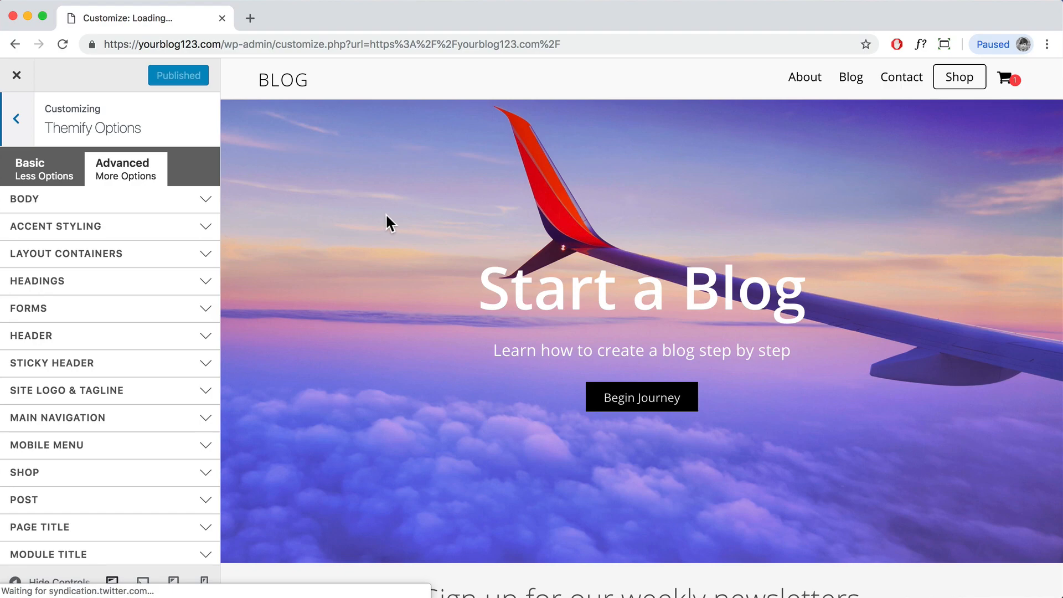
{"action": "scroll", "coordinate": [386, 214], "scroll_direction": "down", "scroll_amount": 15}
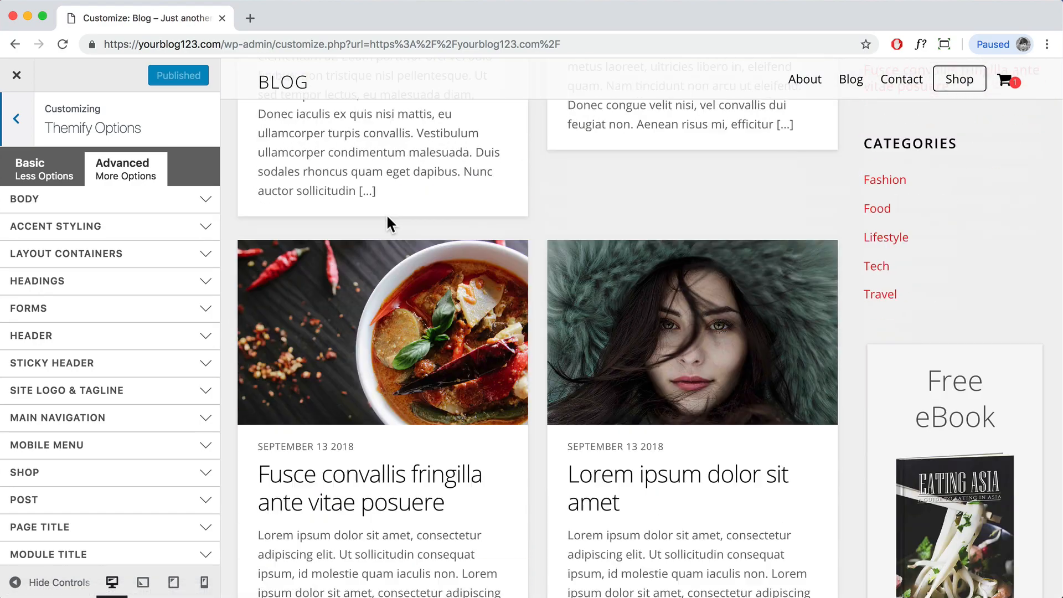
{"action": "scroll", "coordinate": [389, 225], "scroll_direction": "up", "scroll_amount": 4}
{"action": "scroll", "coordinate": [386, 224], "scroll_direction": "down", "scroll_amount": 3}
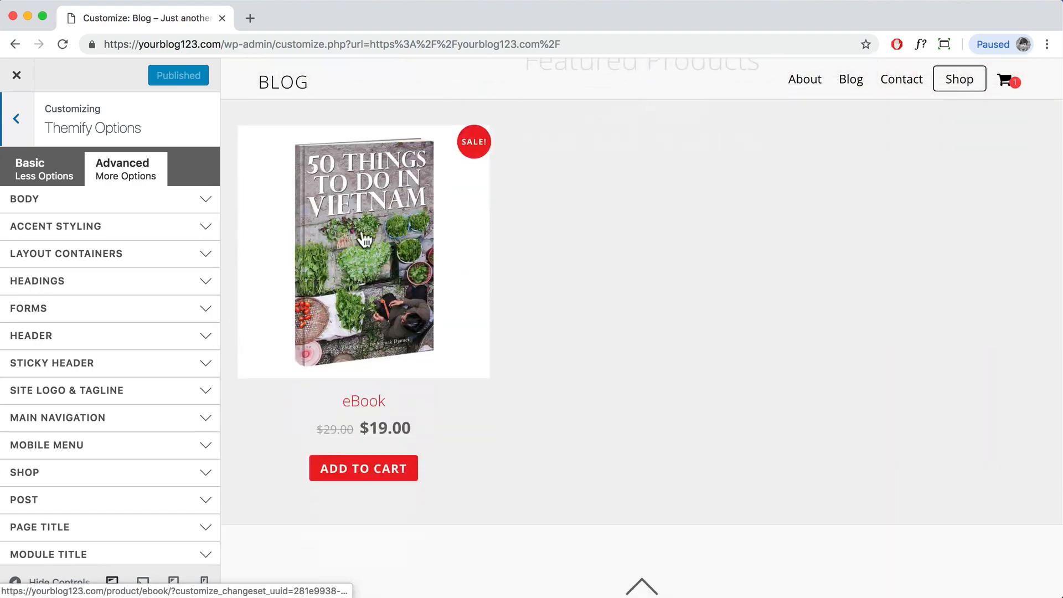
{"action": "scroll", "coordinate": [90, 425], "scroll_direction": "down", "scroll_amount": 3}
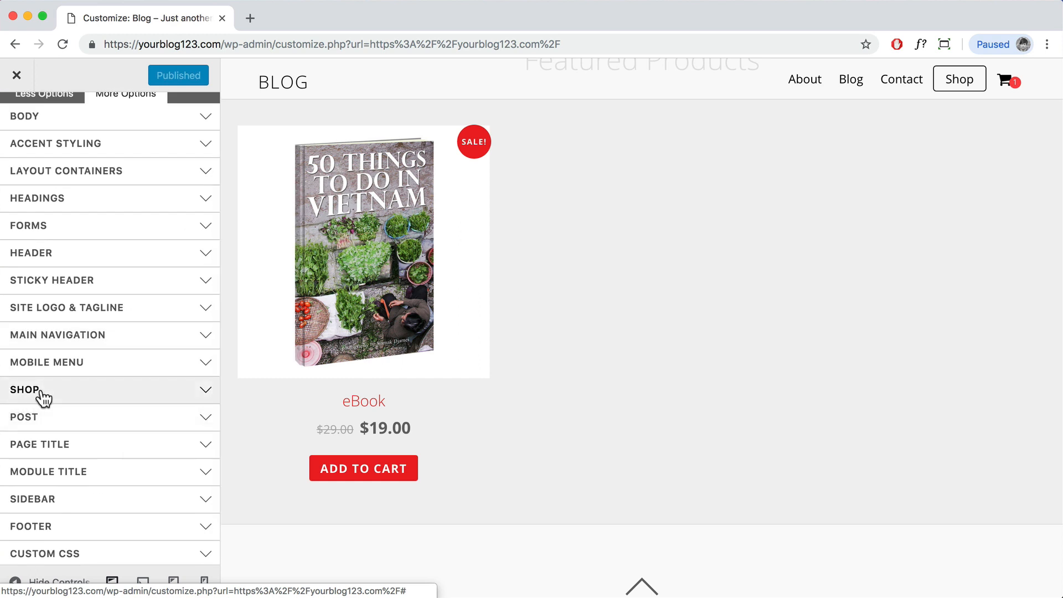
{"action": "scroll", "coordinate": [43, 398], "scroll_direction": "up", "scroll_amount": 3}
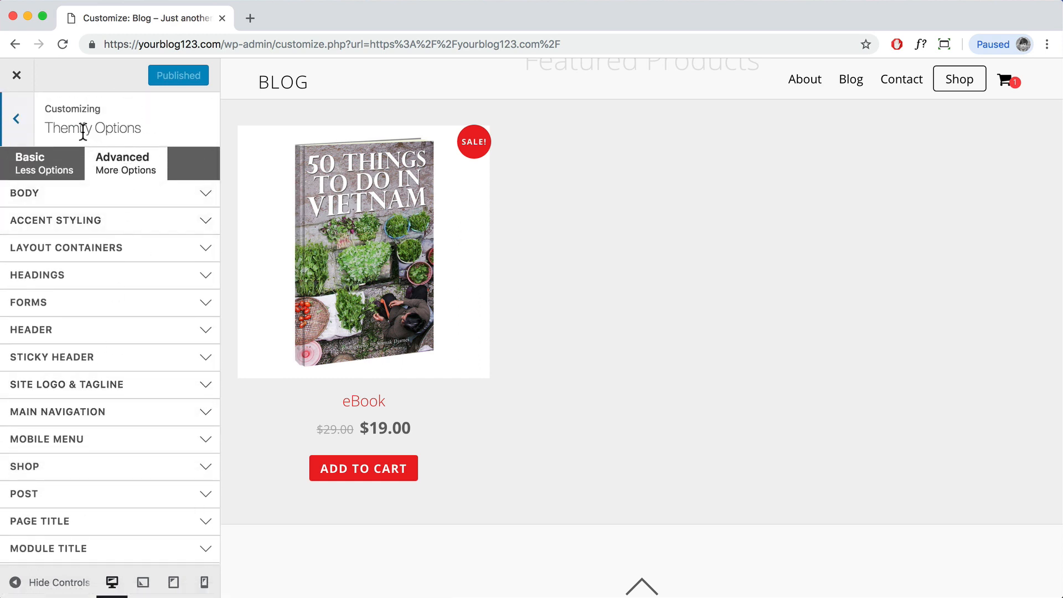
{"action": "left_click", "coordinate": [65, 475]}
{"action": "scroll", "coordinate": [65, 476], "scroll_direction": "down", "scroll_amount": 2}
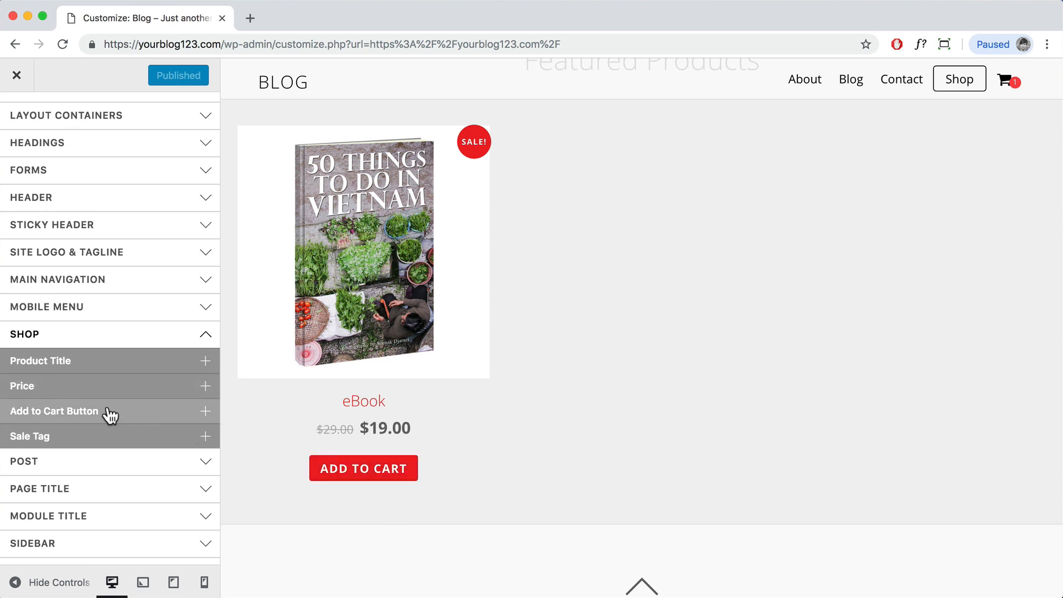
Step: Set the Add to Cart button background colour to #222222
{"action": "left_click", "coordinate": [182, 414]}
{"action": "scroll", "coordinate": [211, 418], "scroll_direction": "down", "scroll_amount": 3}
{"action": "scroll", "coordinate": [344, 430], "scroll_direction": "down", "scroll_amount": 3}
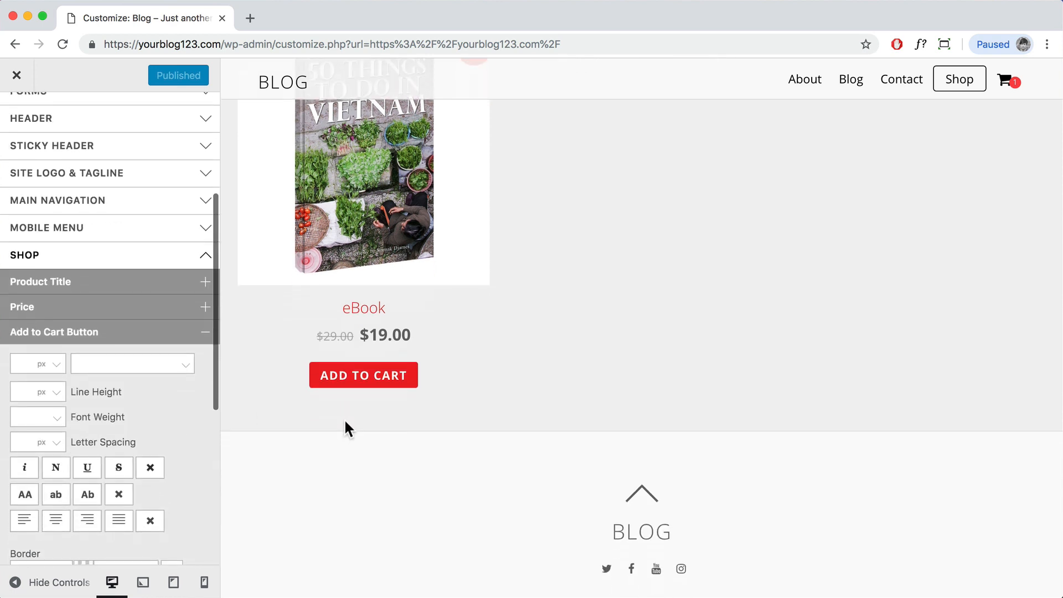
{"action": "scroll", "coordinate": [136, 415], "scroll_direction": "down", "scroll_amount": 5}
{"action": "scroll", "coordinate": [128, 412], "scroll_direction": "down", "scroll_amount": 2}
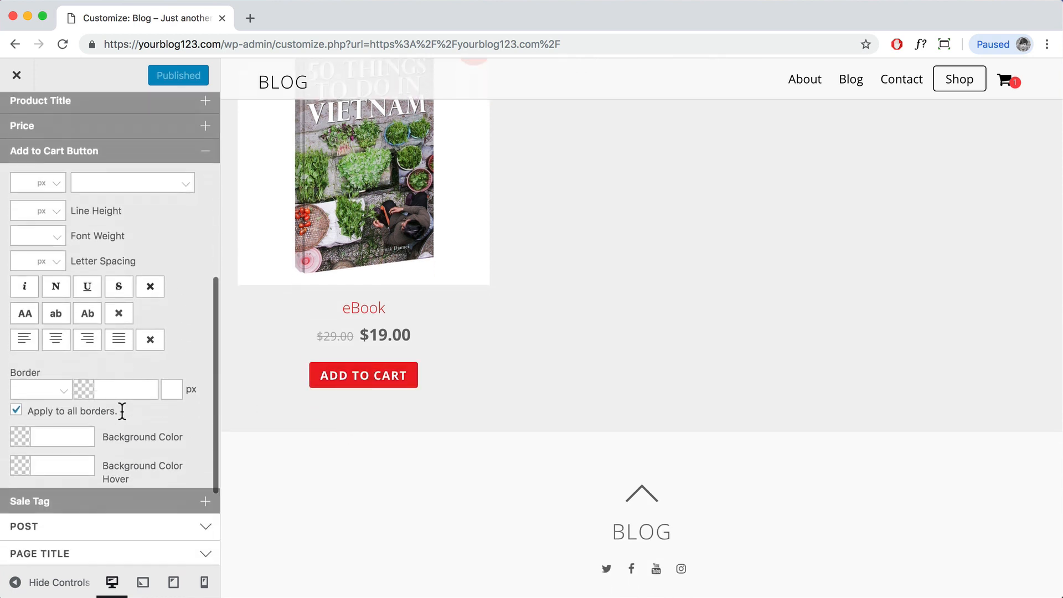
{"action": "left_click", "coordinate": [63, 425]}
{"action": "type", "text": "2"}
{"action": "key", "text": "BackSpace"}
{"action": "scroll", "coordinate": [171, 408], "scroll_direction": "up", "scroll_amount": 1}
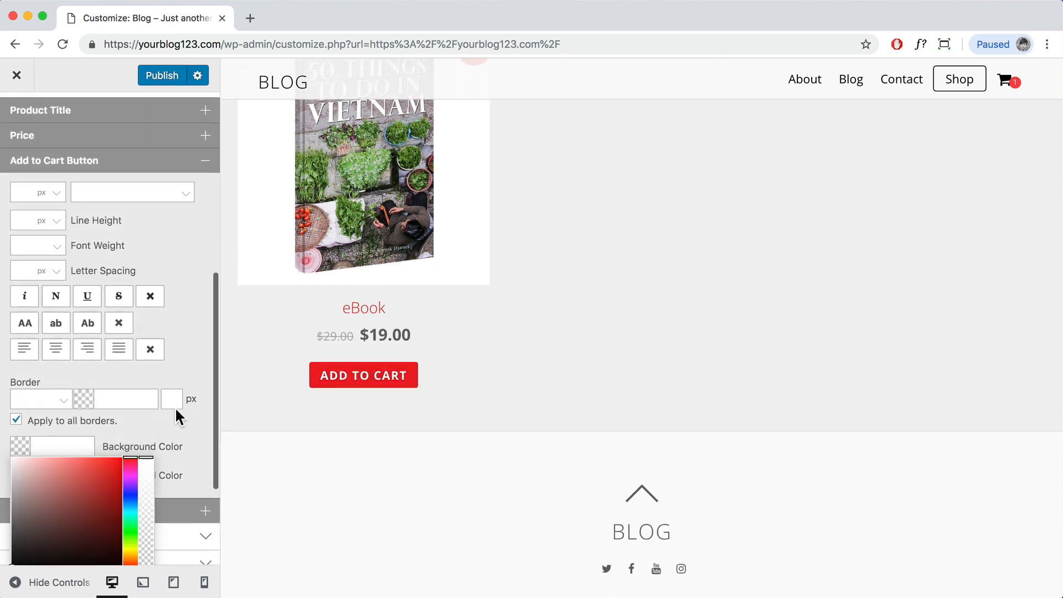
{"action": "type", "text": "222"}
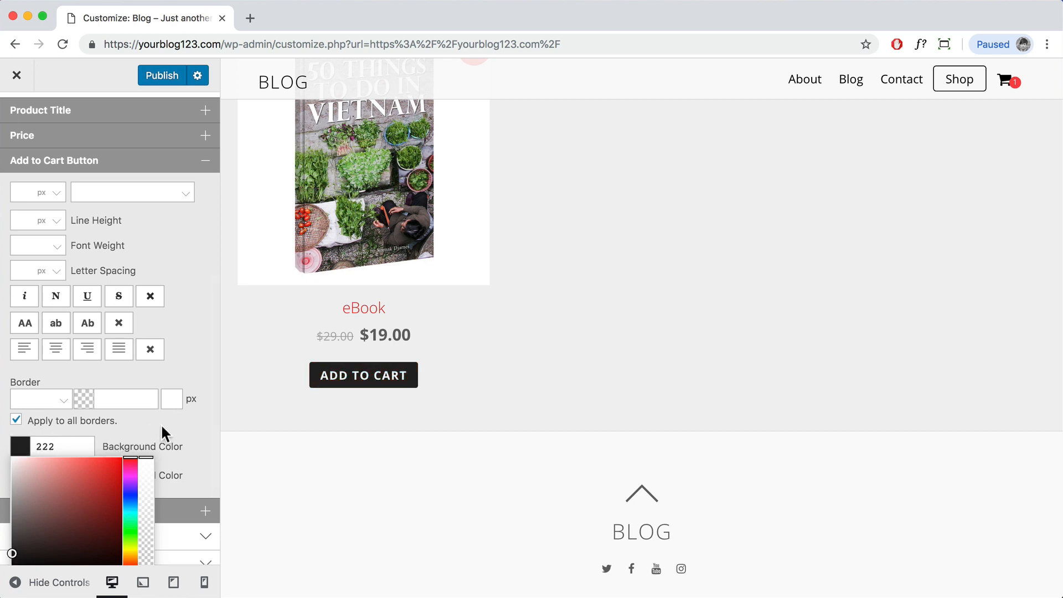
{"action": "left_click", "coordinate": [160, 424]}
Step: Set the button hover background to #333333 and publish the Customizer changes
{"action": "left_click", "coordinate": [45, 471]}
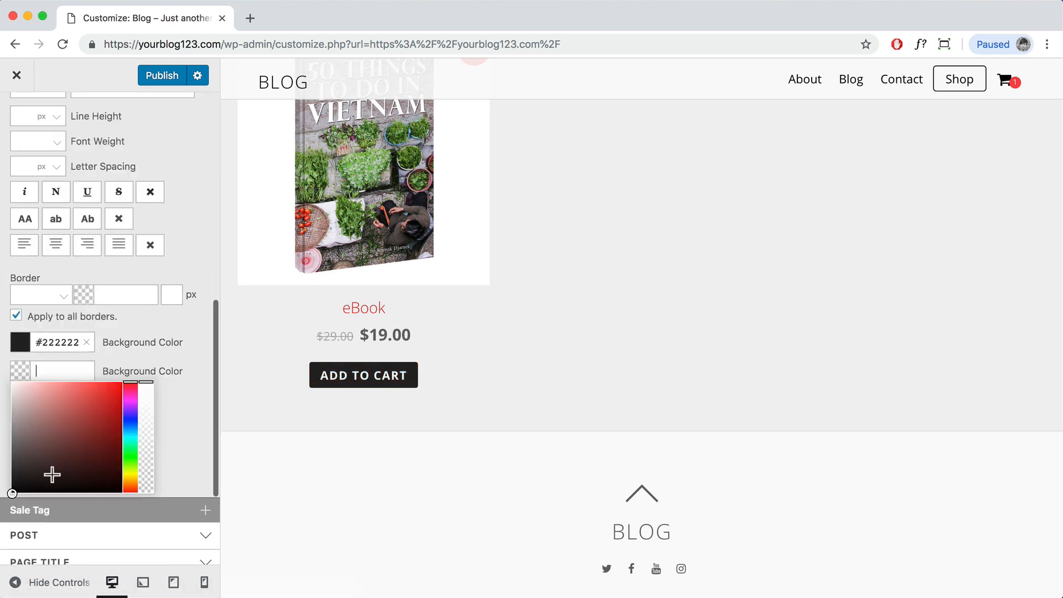
{"action": "type", "text": "33"}
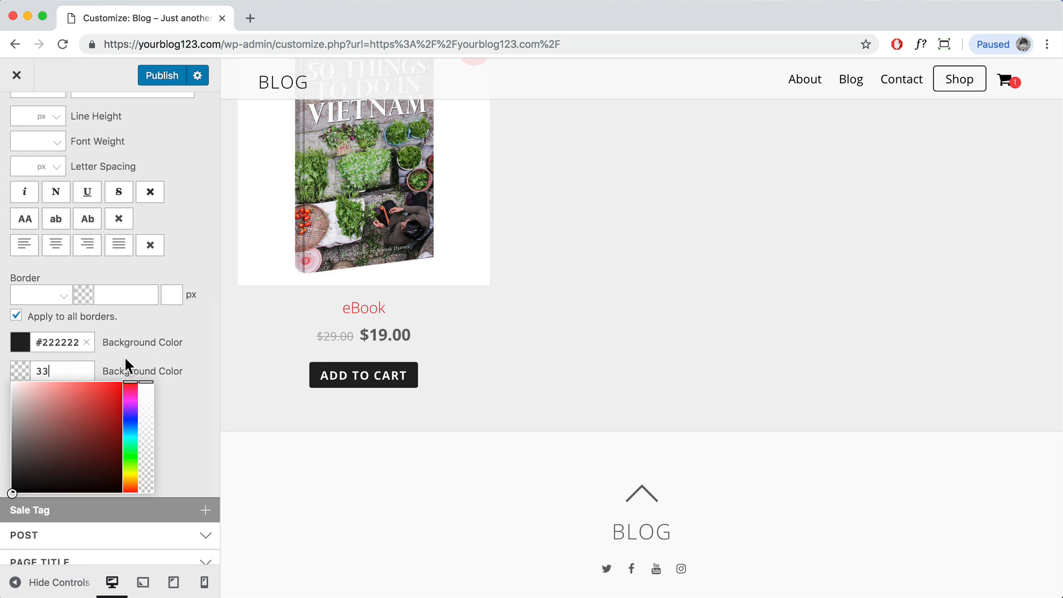
{"action": "type", "text": "3"}
{"action": "left_click", "coordinate": [207, 360]}
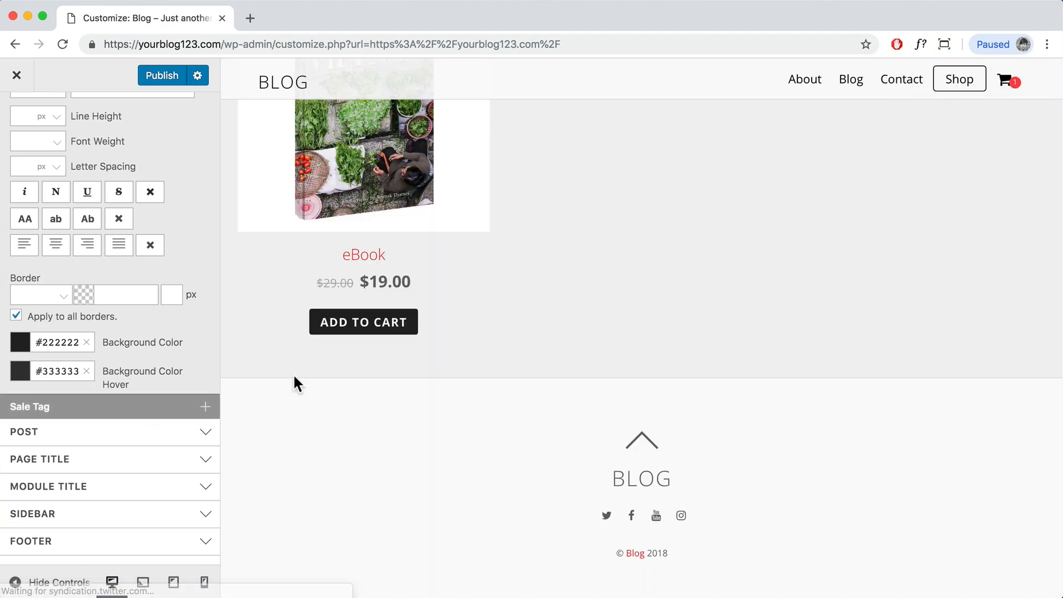
{"action": "scroll", "coordinate": [436, 345], "scroll_direction": "up", "scroll_amount": 3}
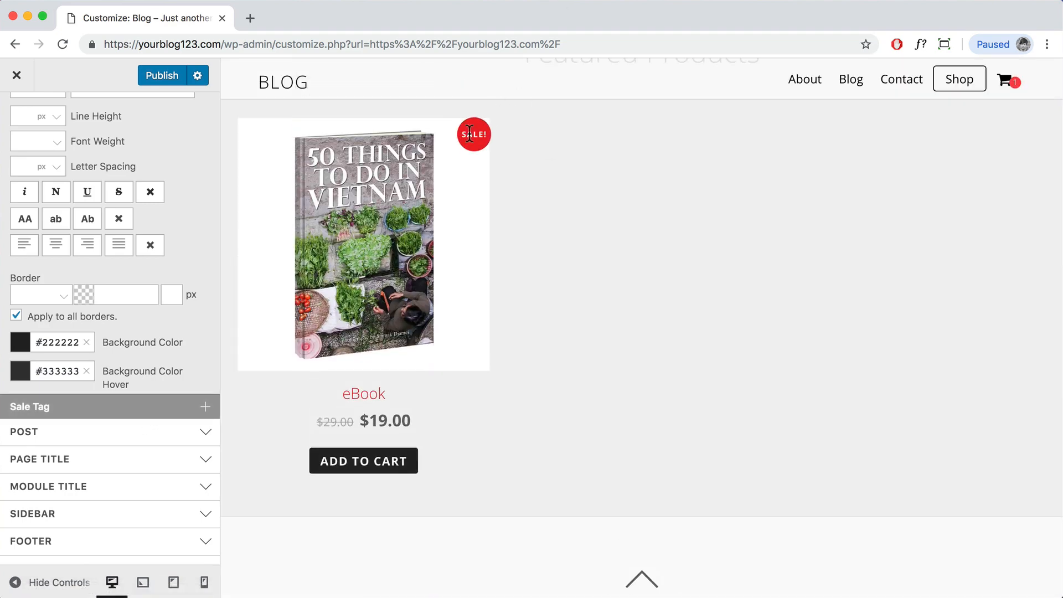
{"action": "left_click", "coordinate": [162, 78]}
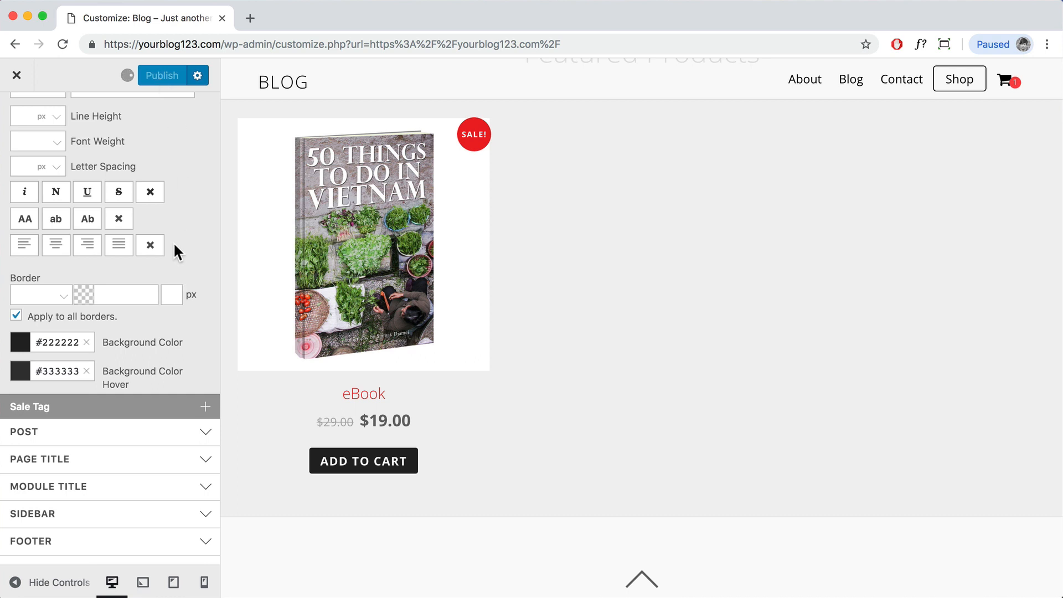
Step: Leave the Customizer, go to the Shop page, and open the Jumper product
{"action": "left_click", "coordinate": [16, 76]}
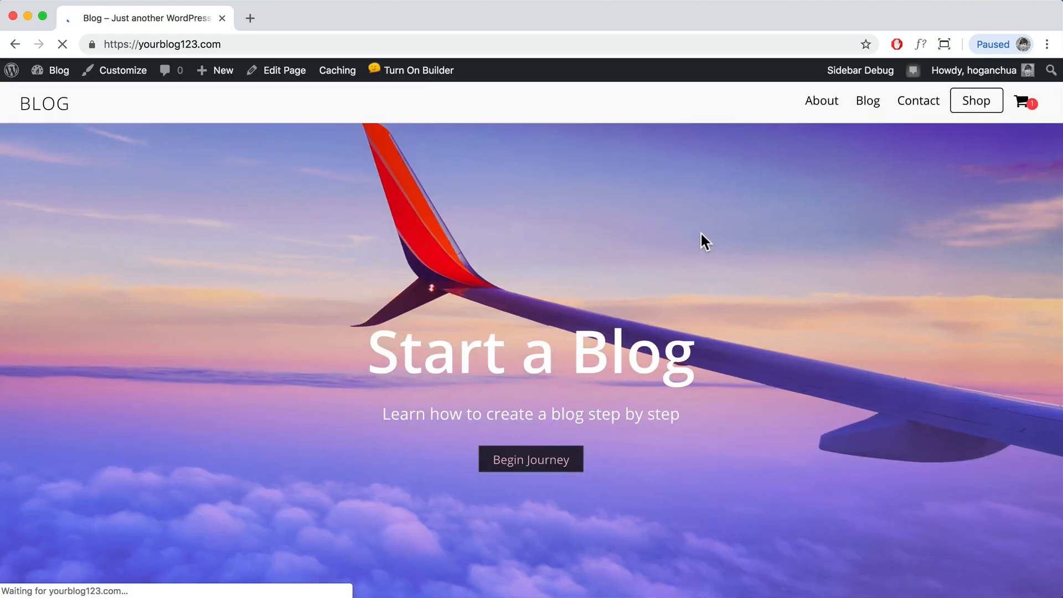
{"action": "scroll", "coordinate": [903, 172], "scroll_direction": "down", "scroll_amount": 18}
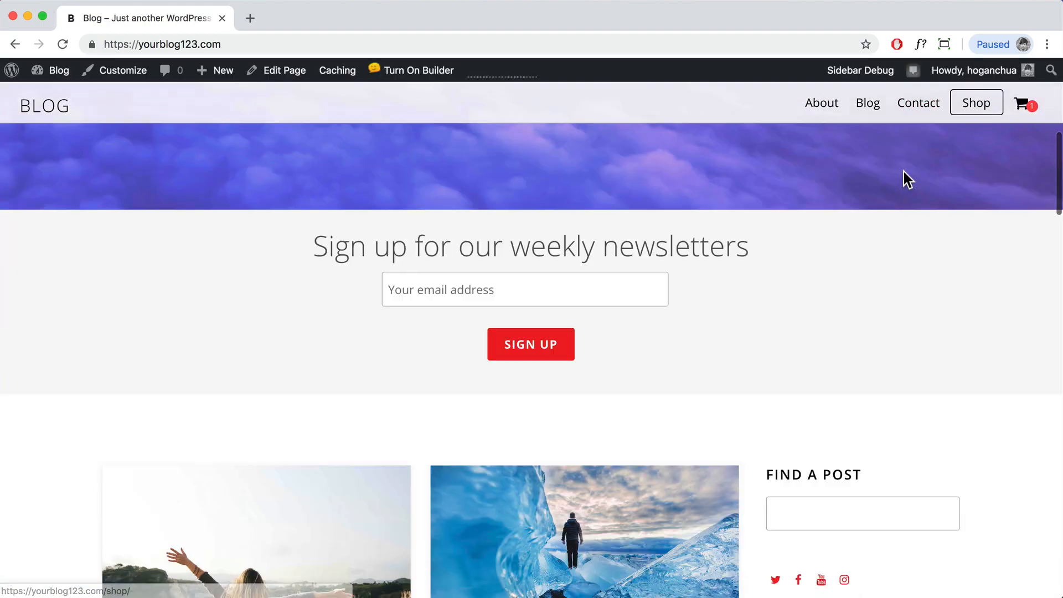
{"action": "scroll", "coordinate": [902, 172], "scroll_direction": "down", "scroll_amount": 20}
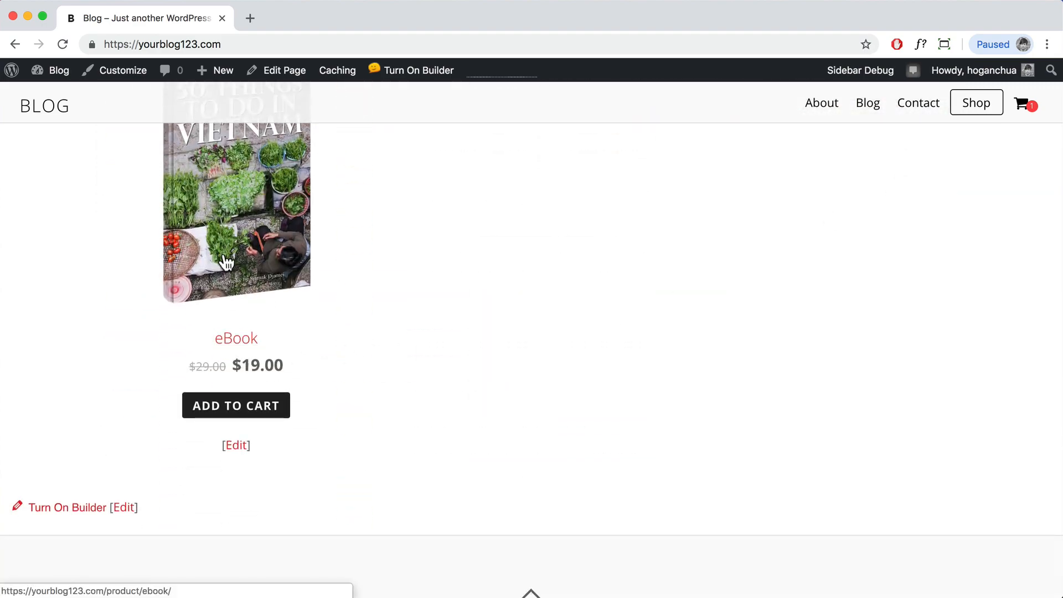
{"action": "left_click", "coordinate": [968, 114]}
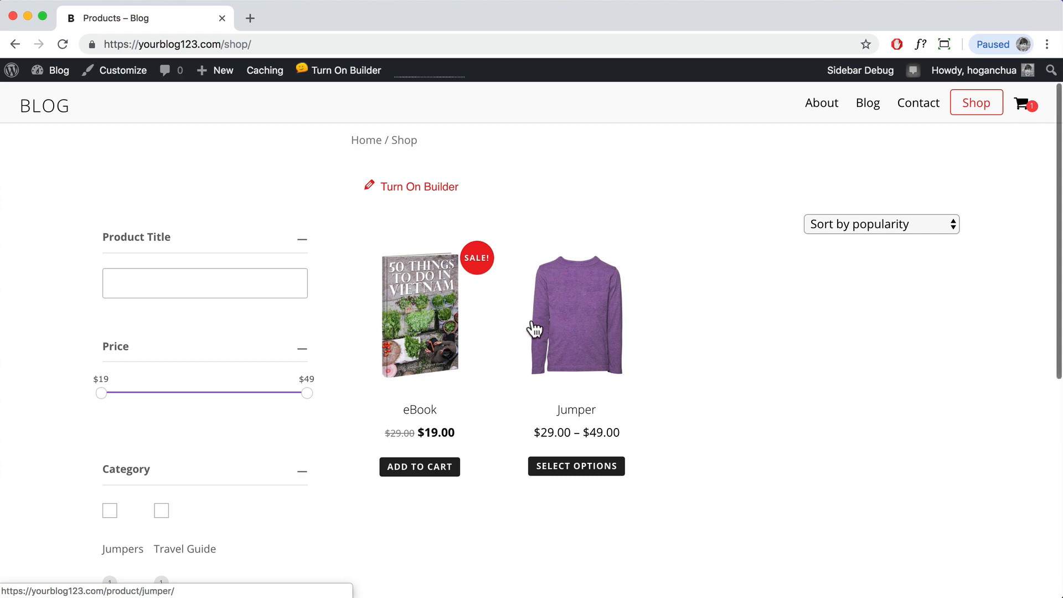
{"action": "left_click", "coordinate": [572, 331]}
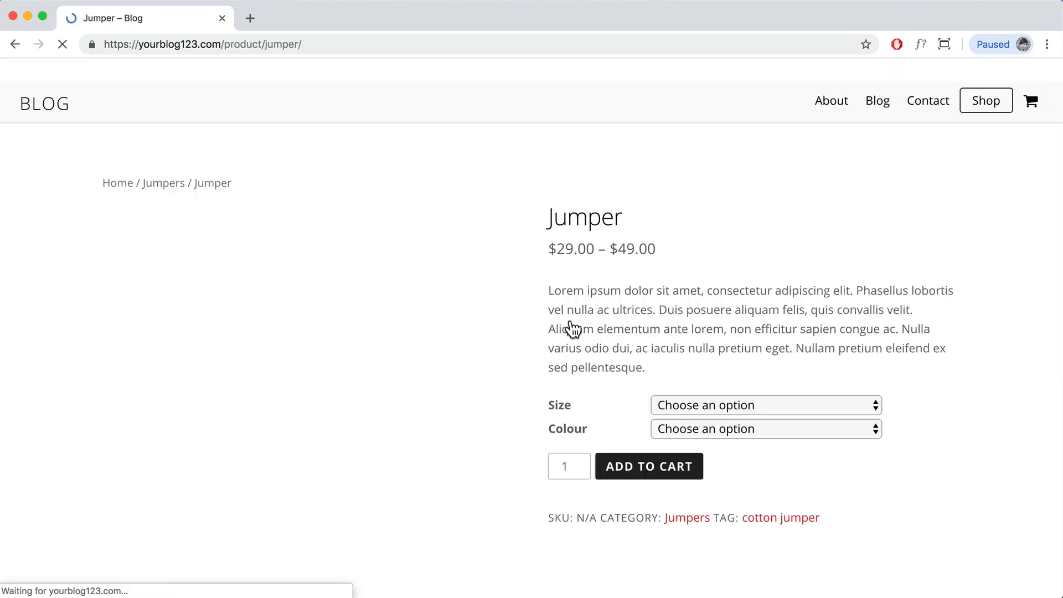
{"action": "scroll", "coordinate": [776, 457], "scroll_direction": "down", "scroll_amount": 3}
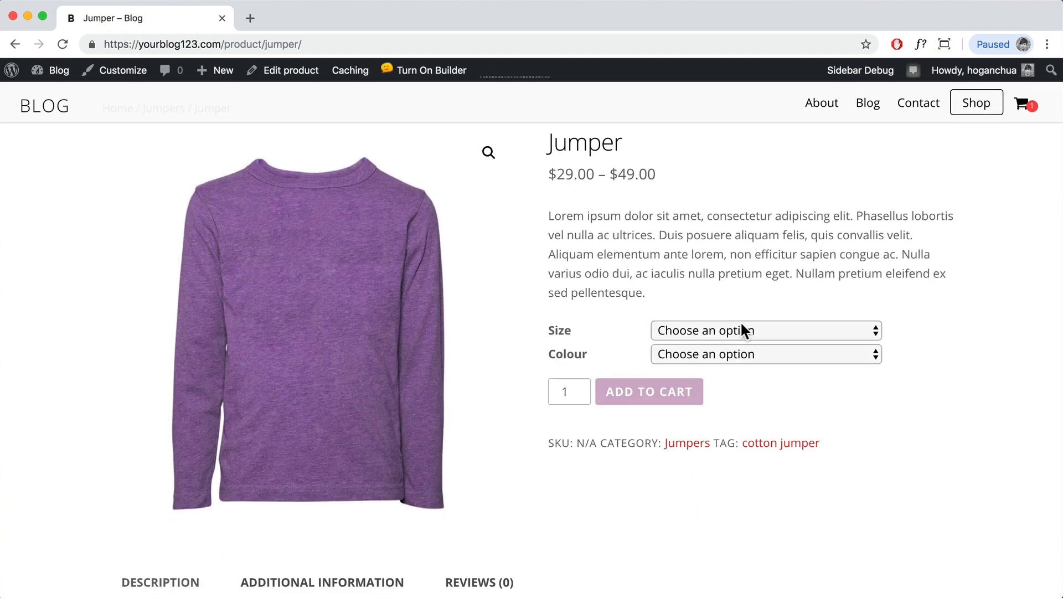